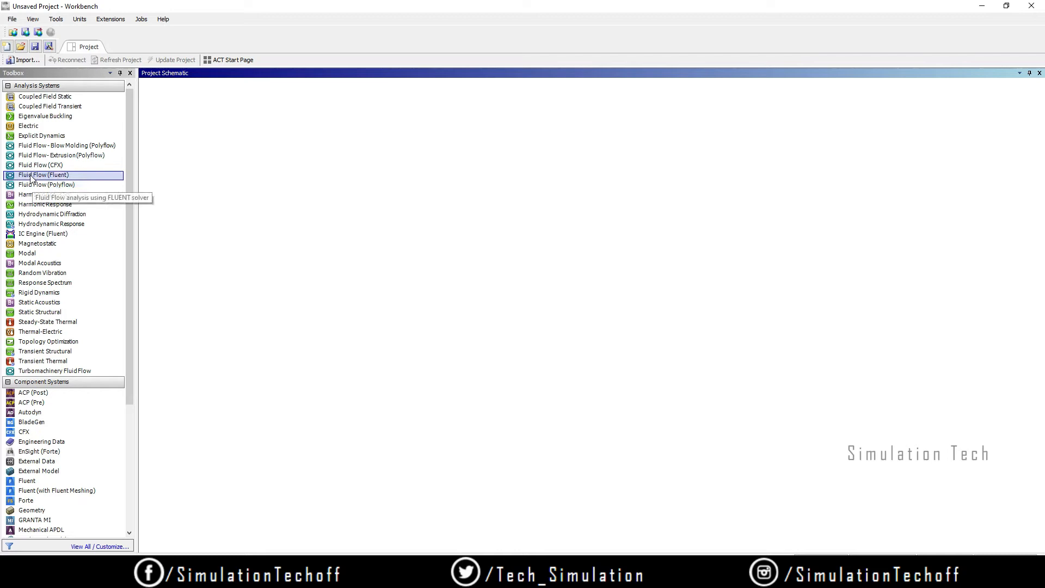
- Add a Fluid Flow (Fluent) analysis system to the project schematic and open its Geometry cell in DesignModeler
drag(33, 179, 268, 149)
click(330, 197)
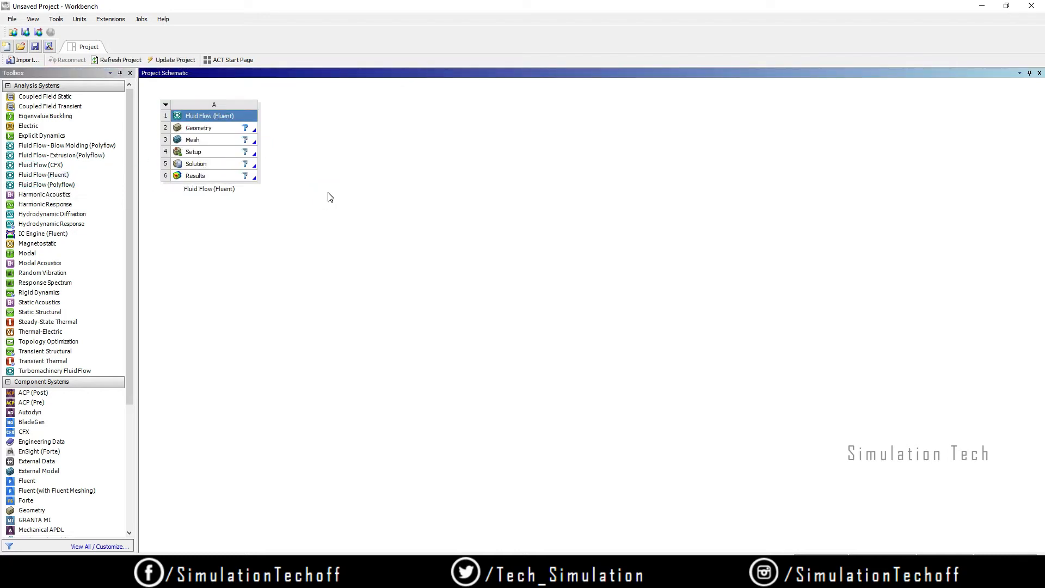
double_click(222, 133)
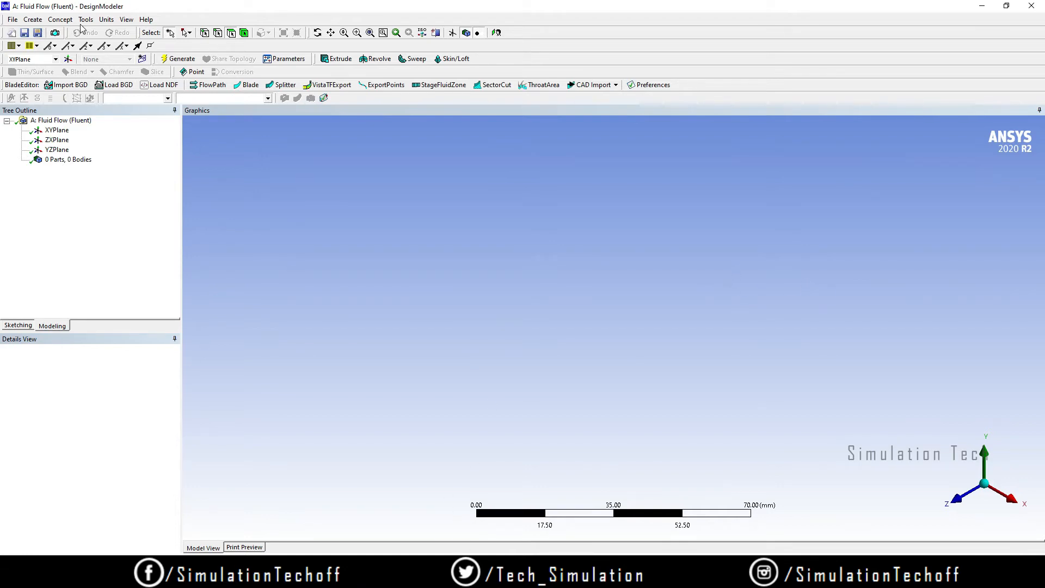
click(12, 20)
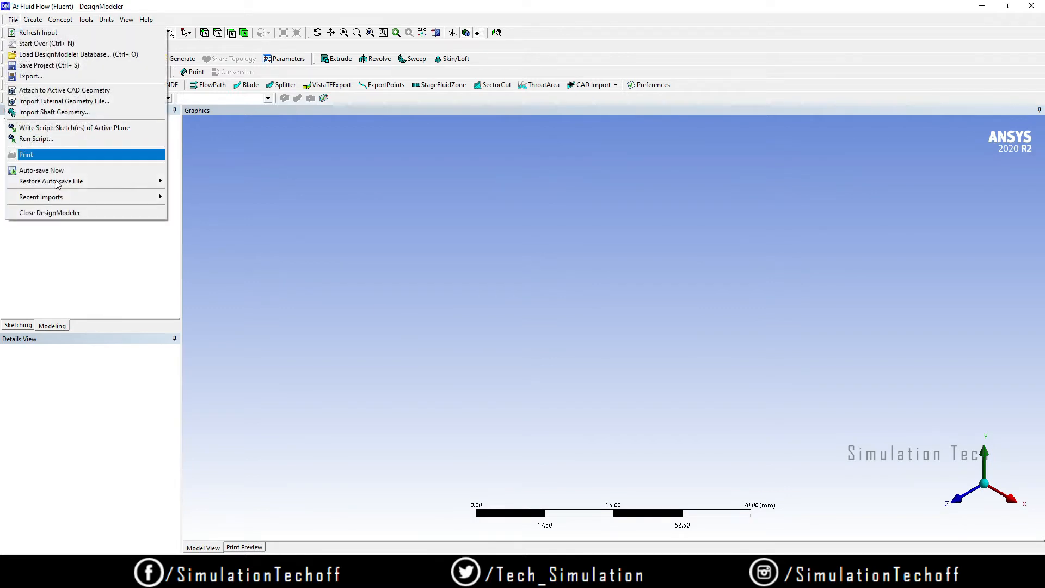
click(423, 309)
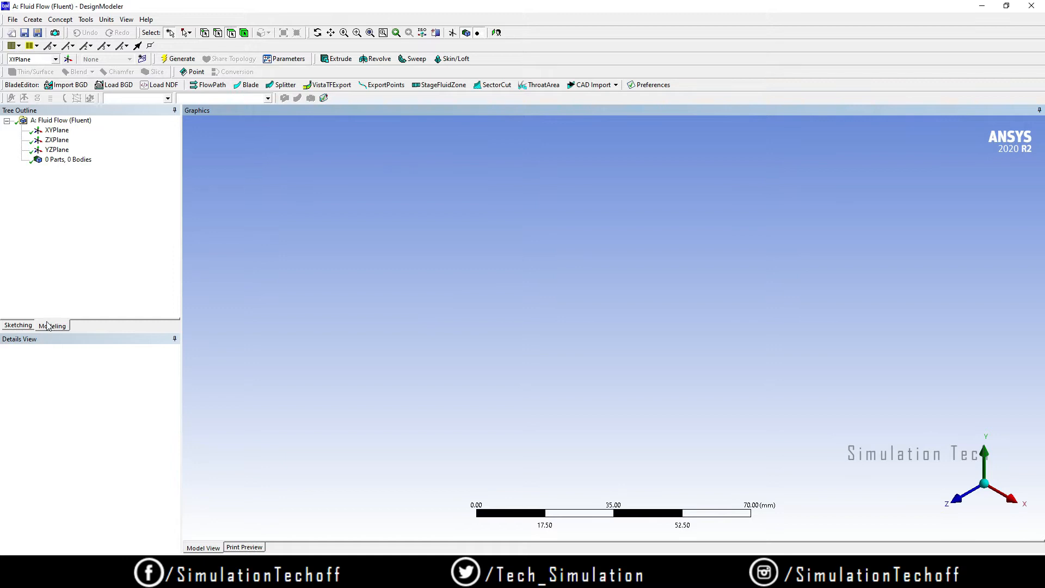
- Insert a torus primitive on the XYPlane and view it straight along the Z axis
click(34, 20)
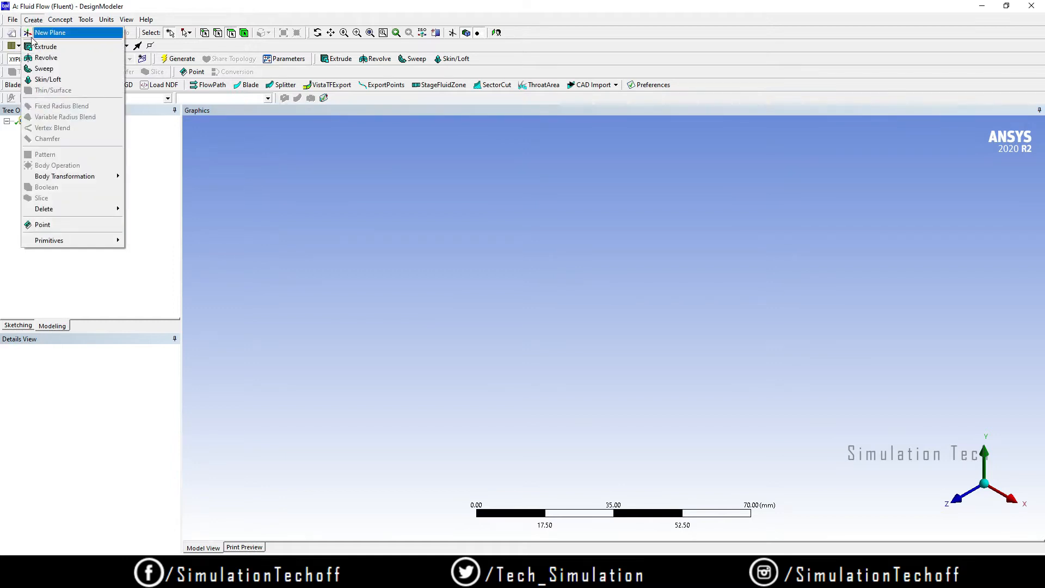
mouse_move(85, 242)
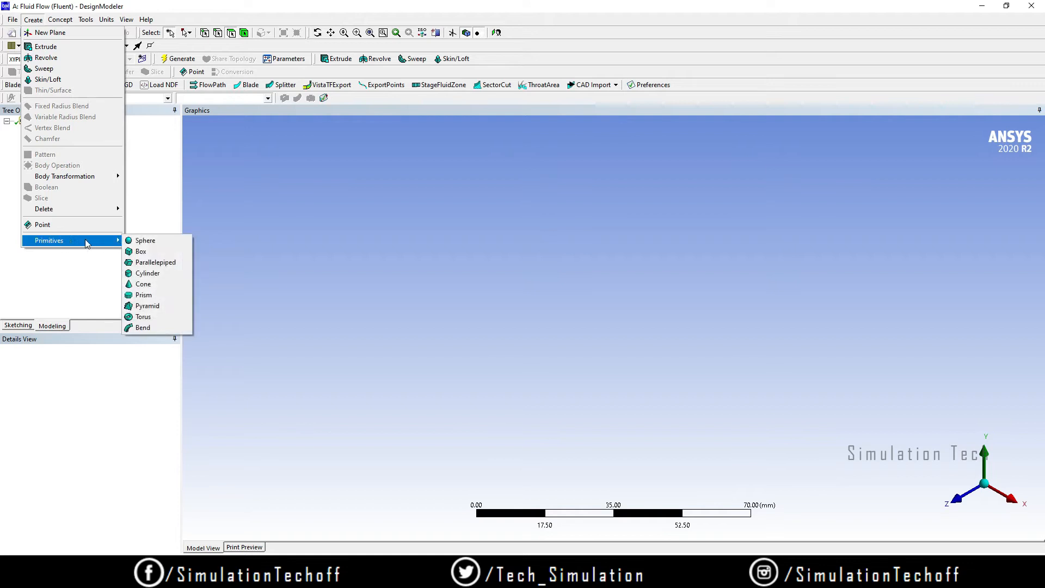
click(153, 319)
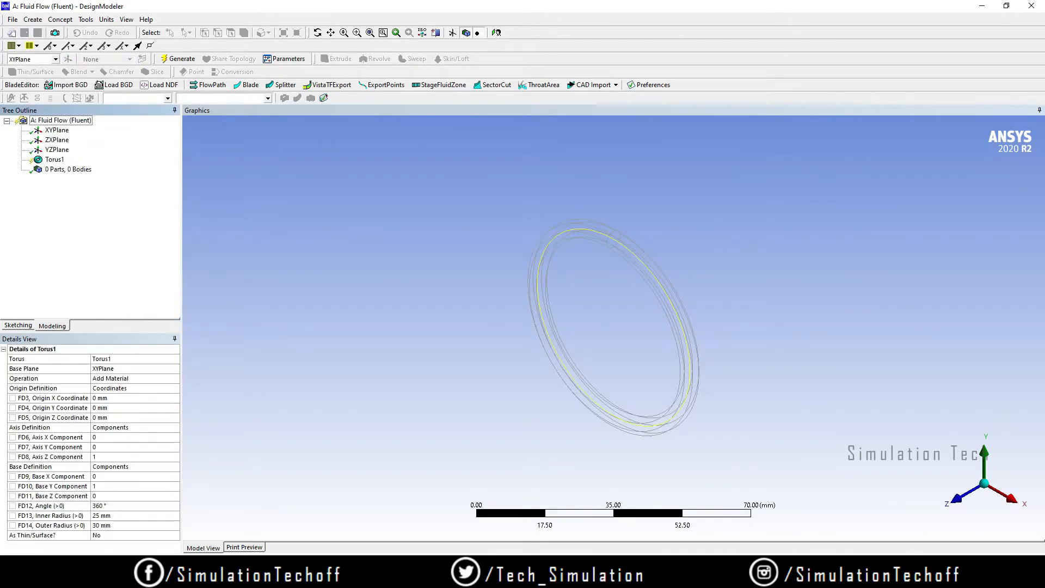
click(954, 500)
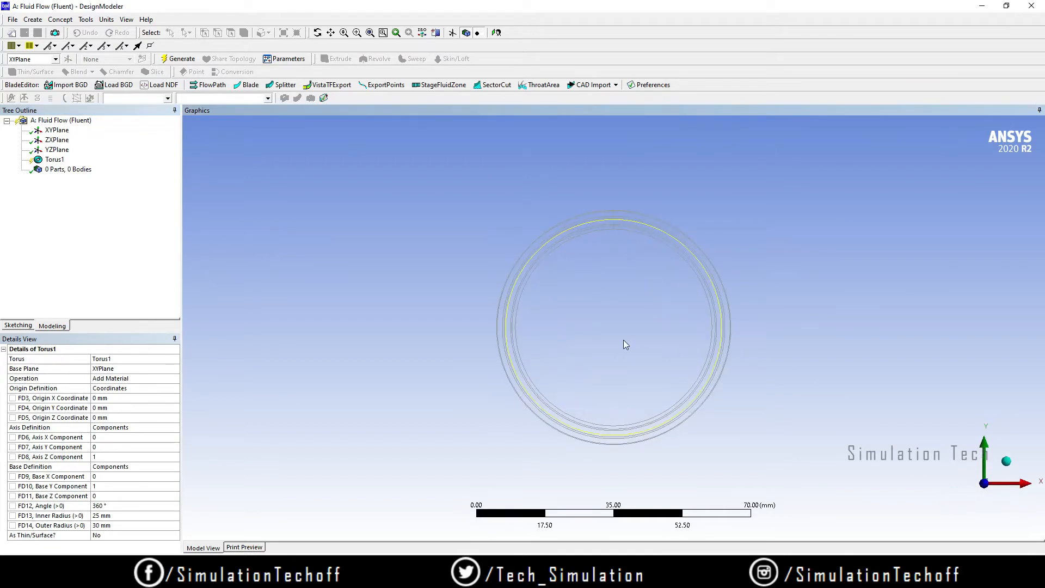
scroll(626, 332, up, 2)
ctrl+middle_drag(624, 341, 647, 336)
scroll(626, 332, down, 2)
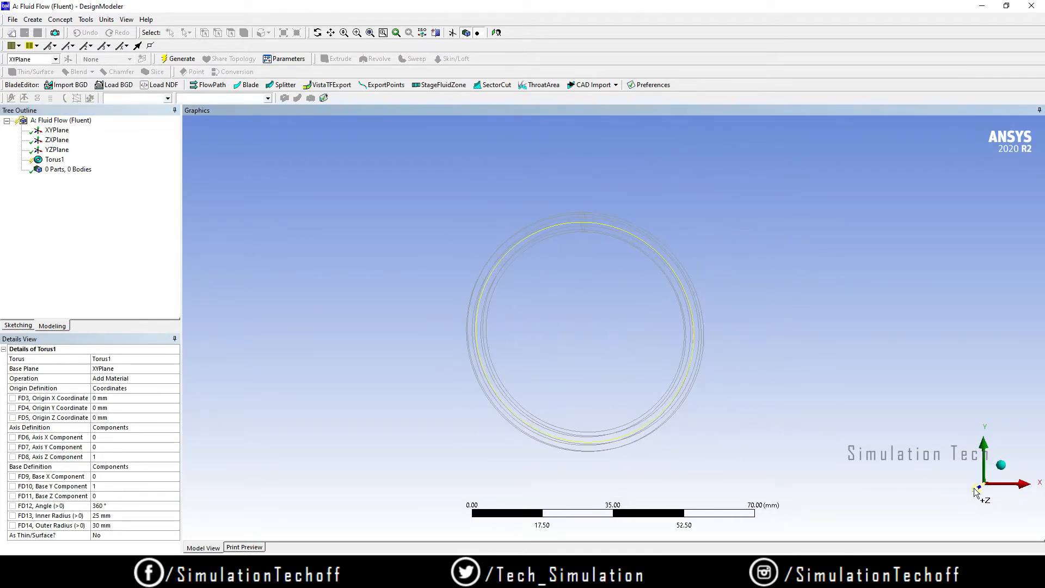
click(975, 492)
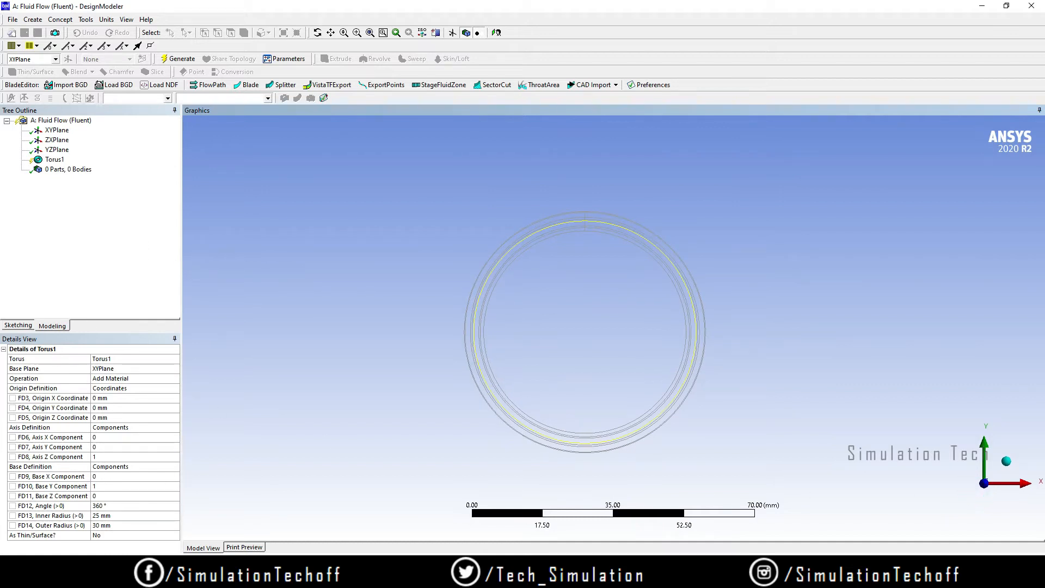
- Switch to the problem specification slide in PowerPoint and launch Epic Pen, keeping its palette clear of the elbow drawing
click(381, 576)
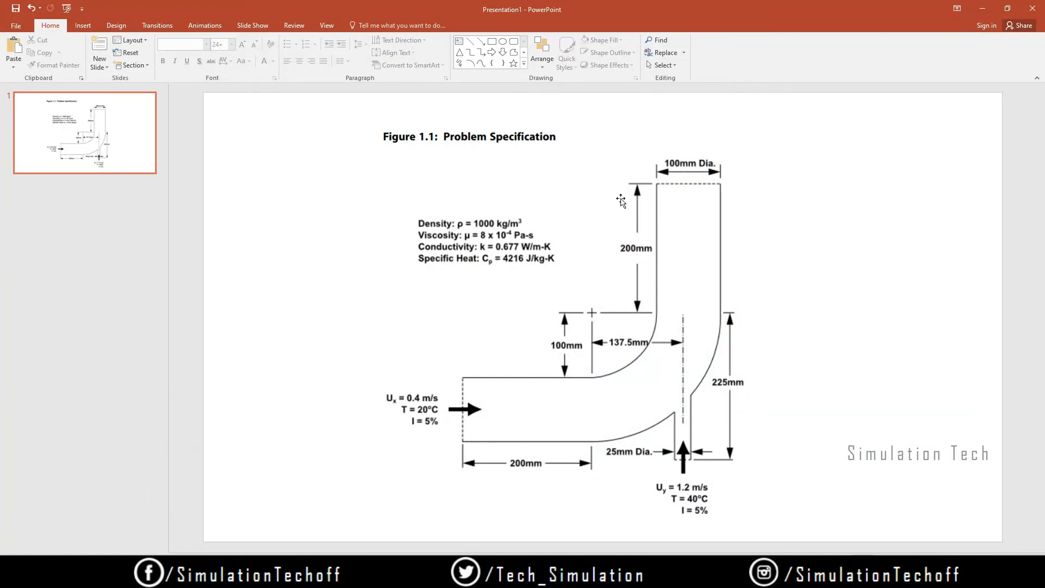
click(120, 576)
text(ep)
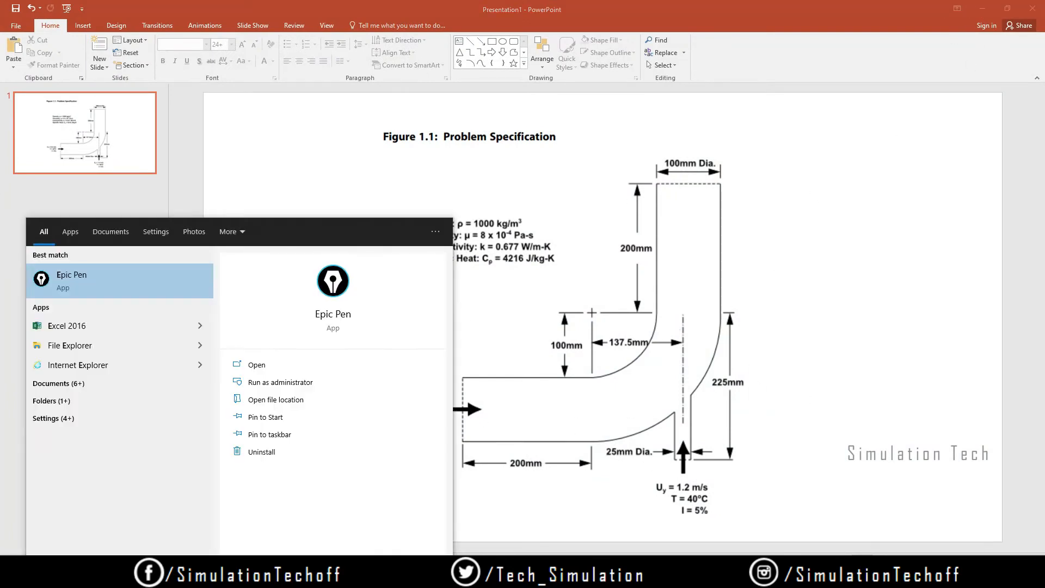
key(Return)
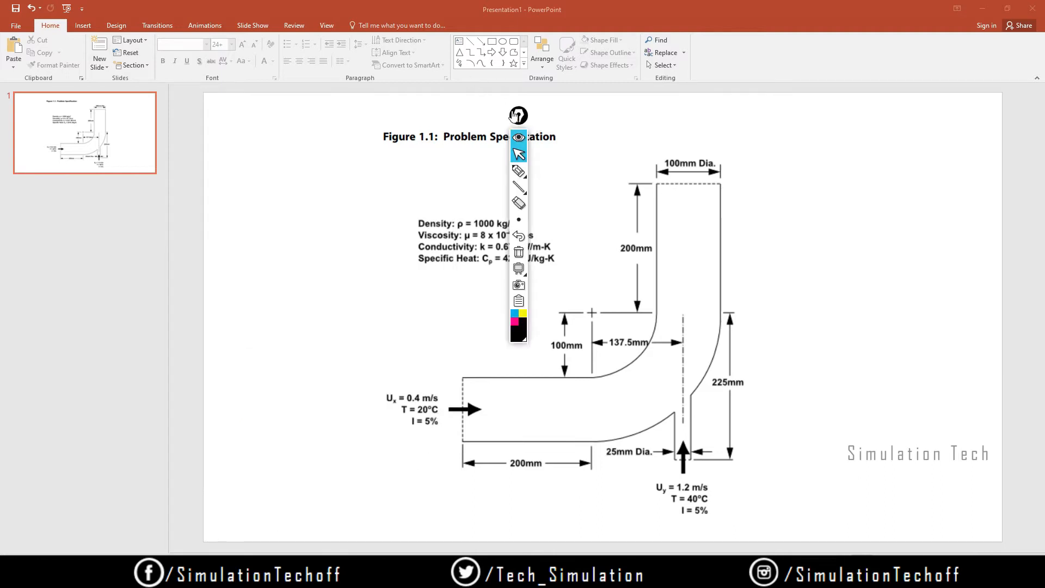
drag(517, 115, 931, 142)
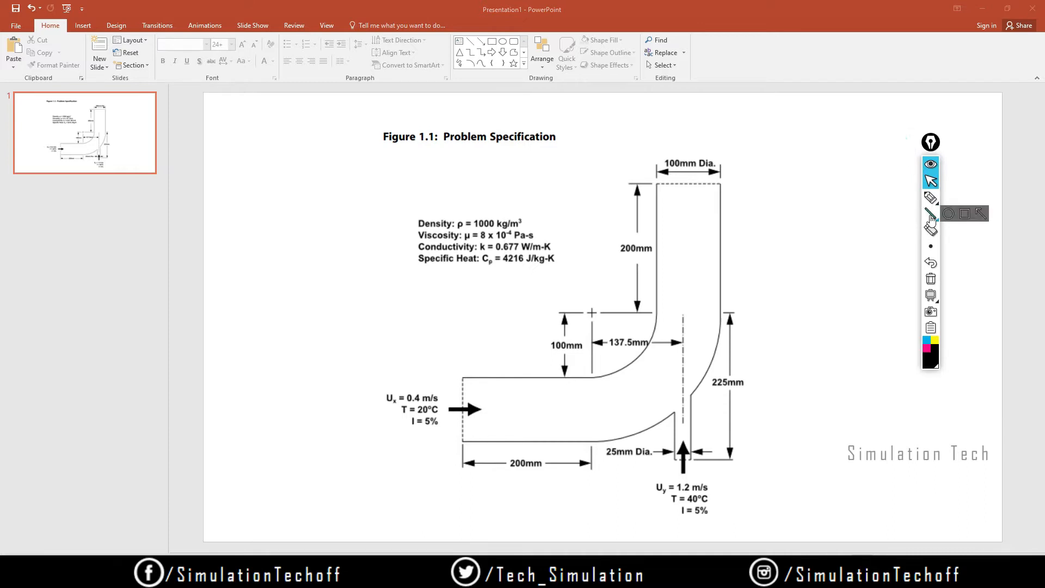
- Draw horizontal and vertical axis arrows from the bend's centre point and label them x and y
click(931, 215)
mouse_move(587, 226)
mouse_down()
mouse_move(588, 319)
mouse_move(692, 314)
mouse_move(685, 310)
mouse_move(681, 320)
mouse_up()
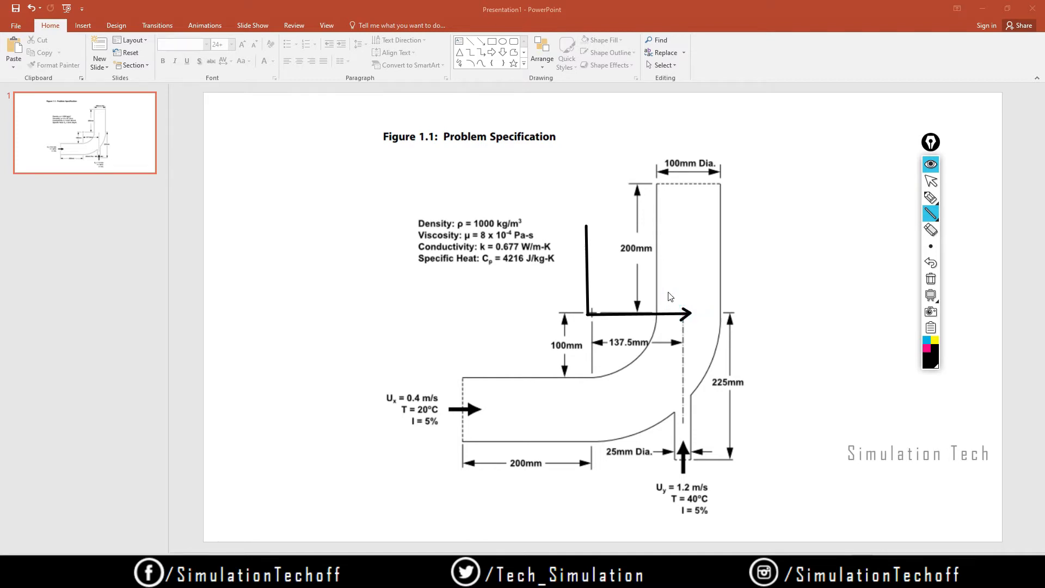
mouse_move(586, 221)
mouse_down()
mouse_move(578, 234)
mouse_move(598, 237)
mouse_up()
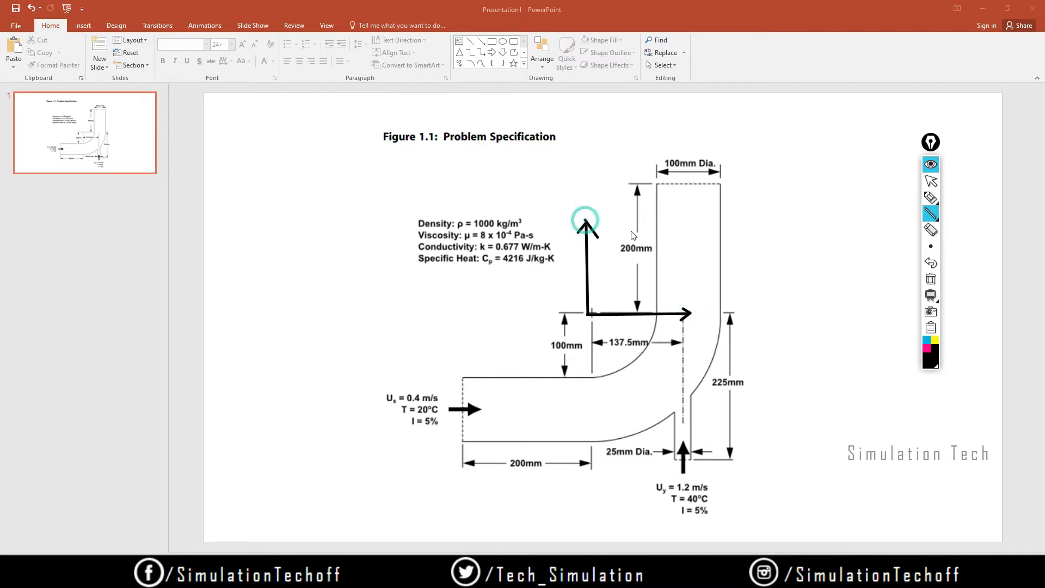
click(929, 197)
mouse_move(709, 303)
mouse_down()
mouse_move(700, 317)
mouse_move(713, 311)
mouse_up()
drag(583, 194, 593, 218)
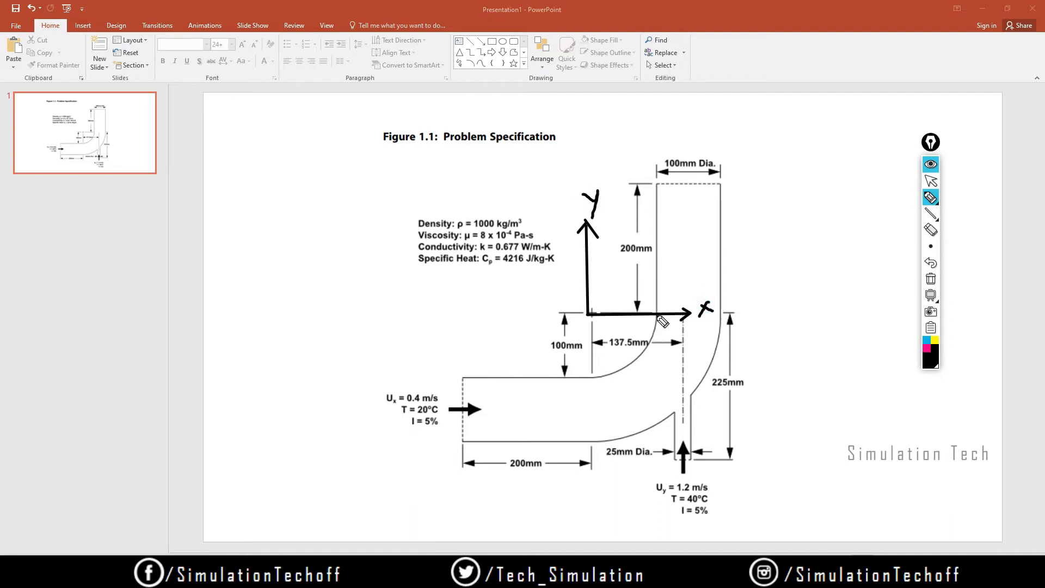
- Trace the elbow's inner and outer bend arcs freehand and write a note beside the 225mm dimension
mouse_move(656, 315)
mouse_down()
mouse_move(642, 355)
mouse_move(596, 374)
mouse_up()
drag(592, 442, 659, 429)
drag(789, 354, 800, 374)
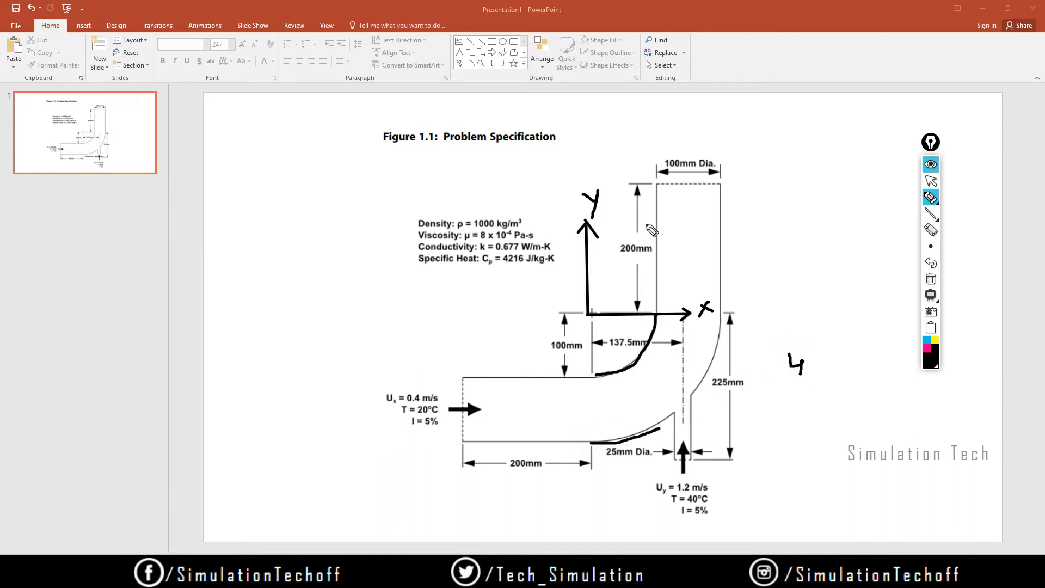
- Erase all pen annotations, hide the drawing tools and return to DesignModeler
click(930, 279)
click(939, 167)
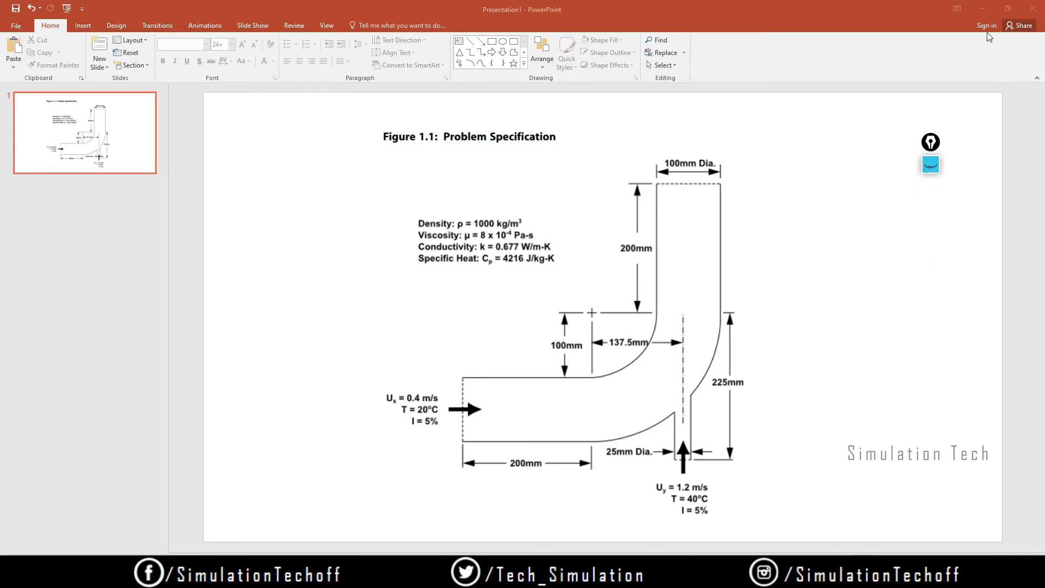
click(984, 9)
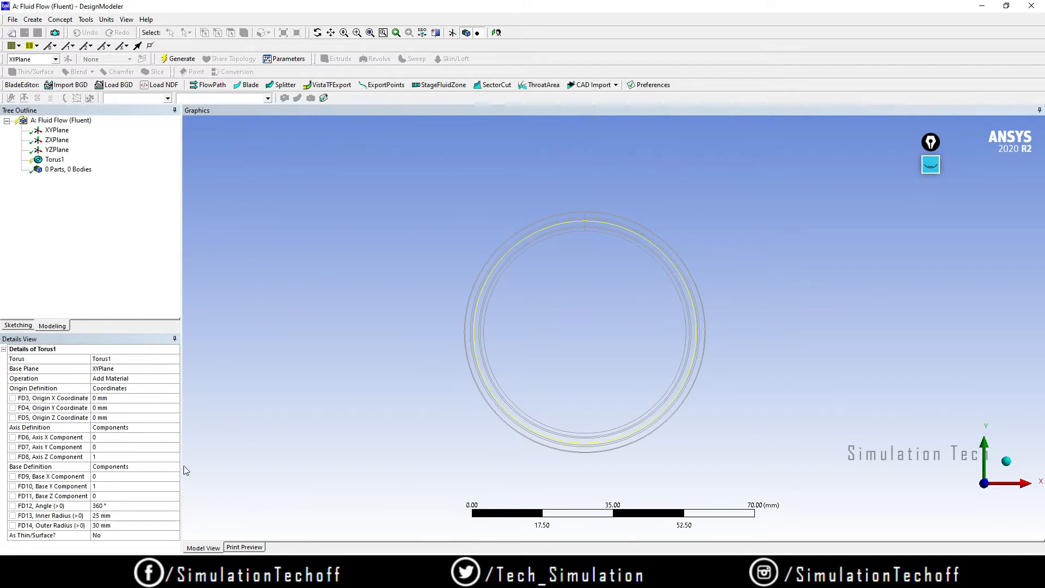
- Set the torus angle to 90° and its base Y component to -1
click(114, 506)
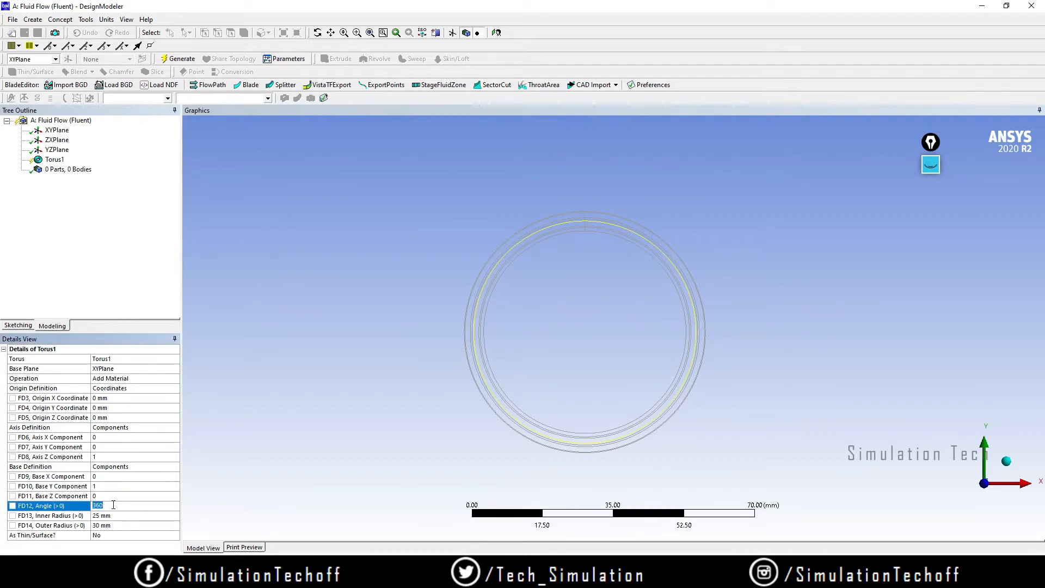
text(90)
key(Return)
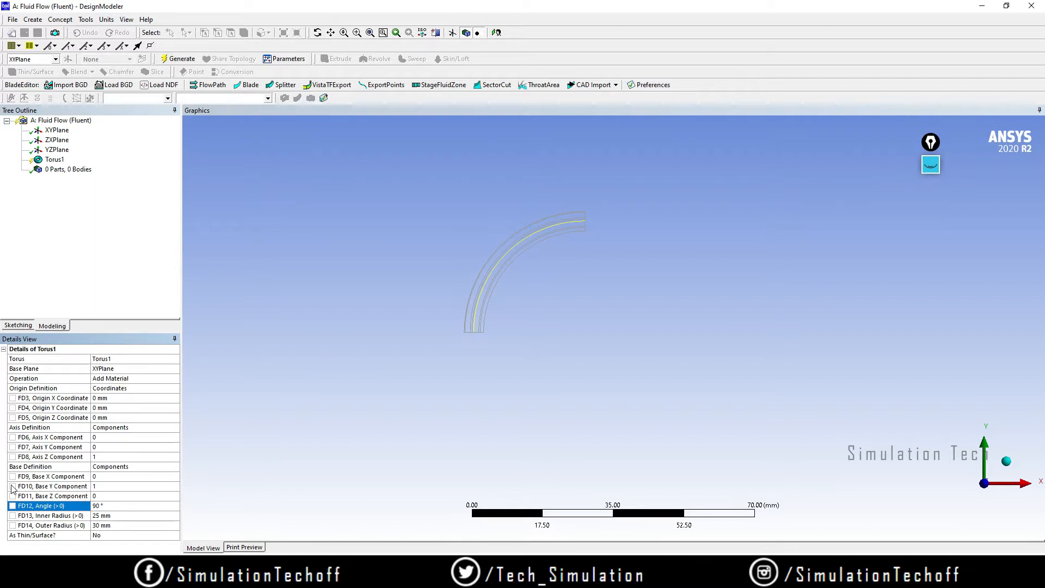
click(88, 488)
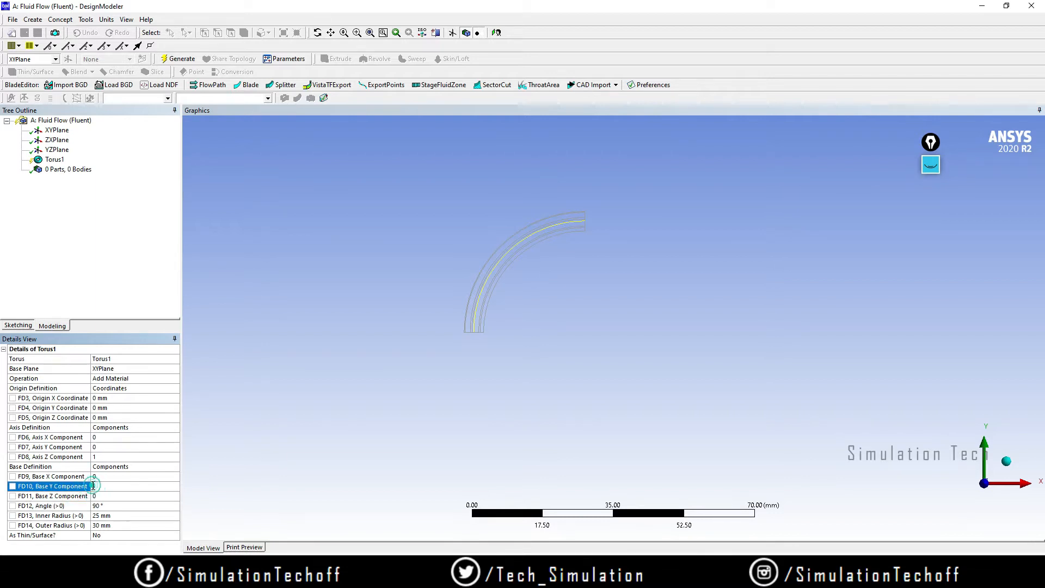
click(92, 487)
key(Return)
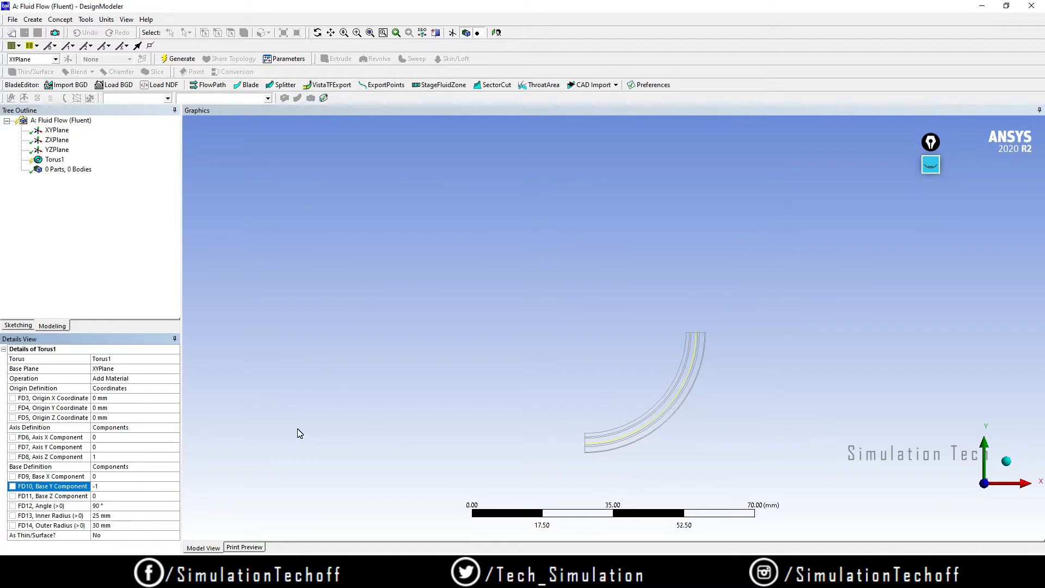
- Set the torus inner radius to 100 mm and the outer radius to 200 mm
click(126, 516)
text(100)
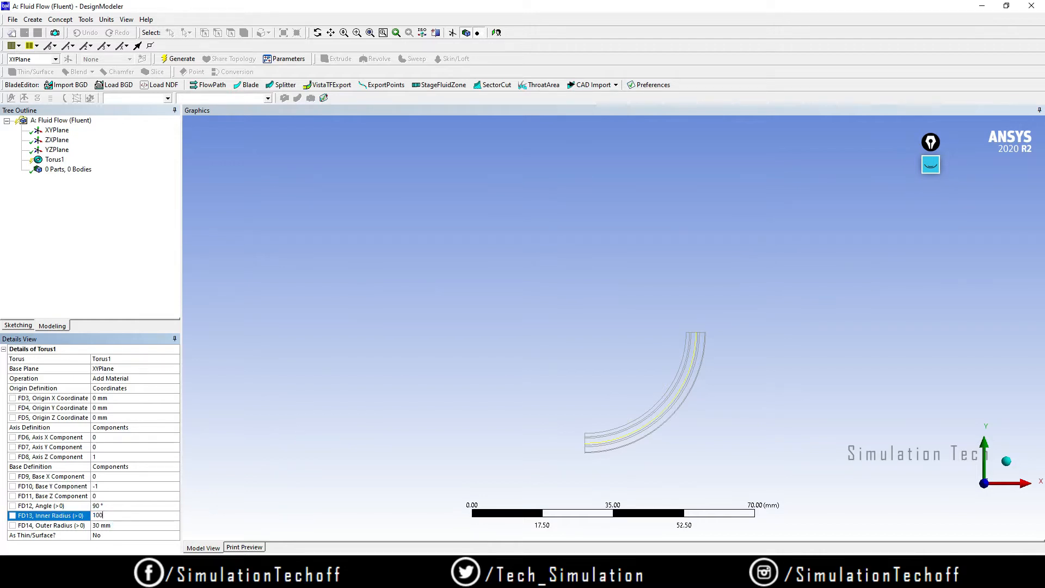
key(Return)
click(108, 525)
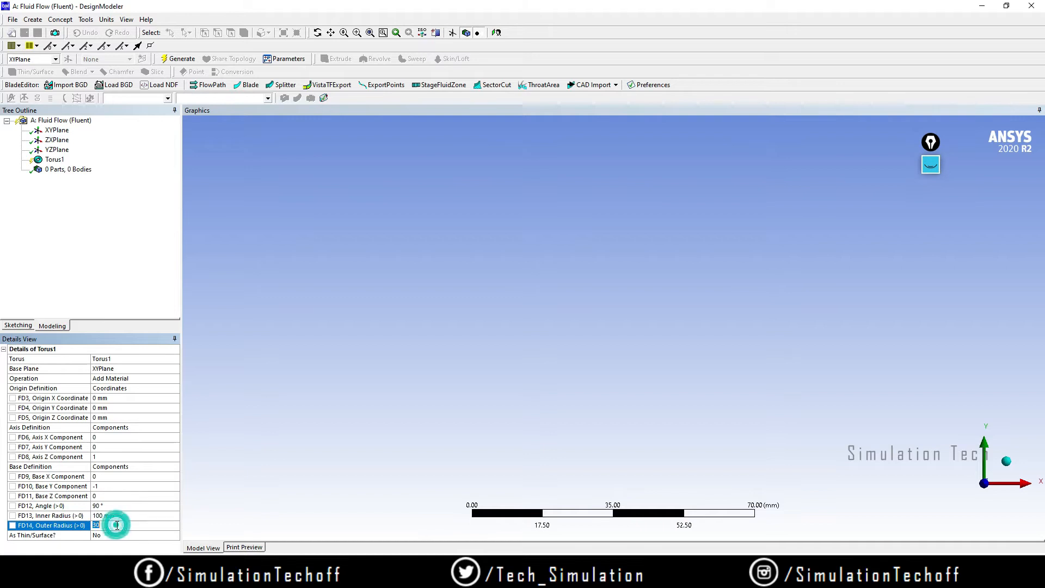
text(200)
key(Return)
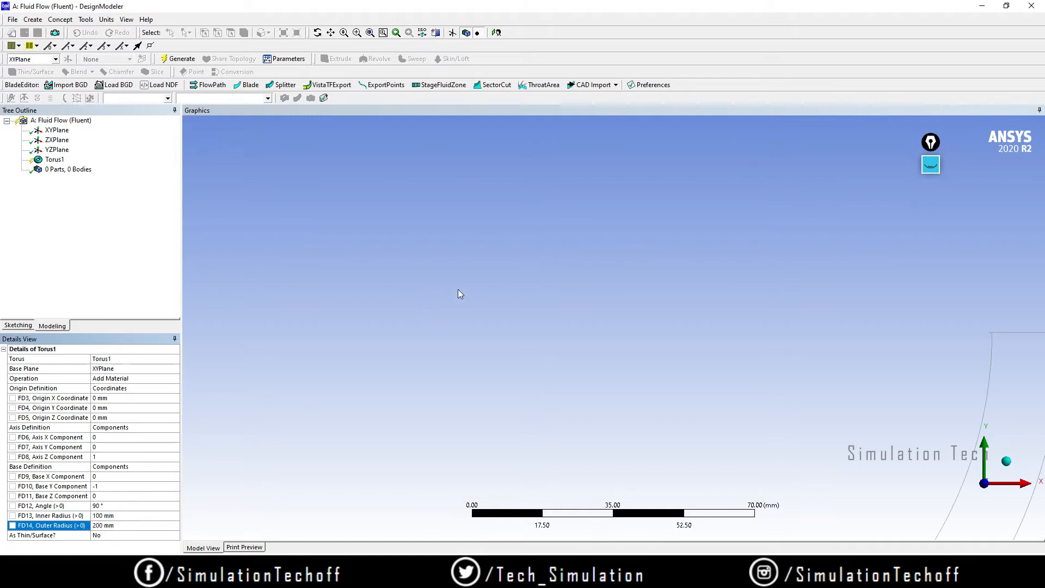
- Generate the torus as a solid elbow body
click(507, 289)
click(497, 33)
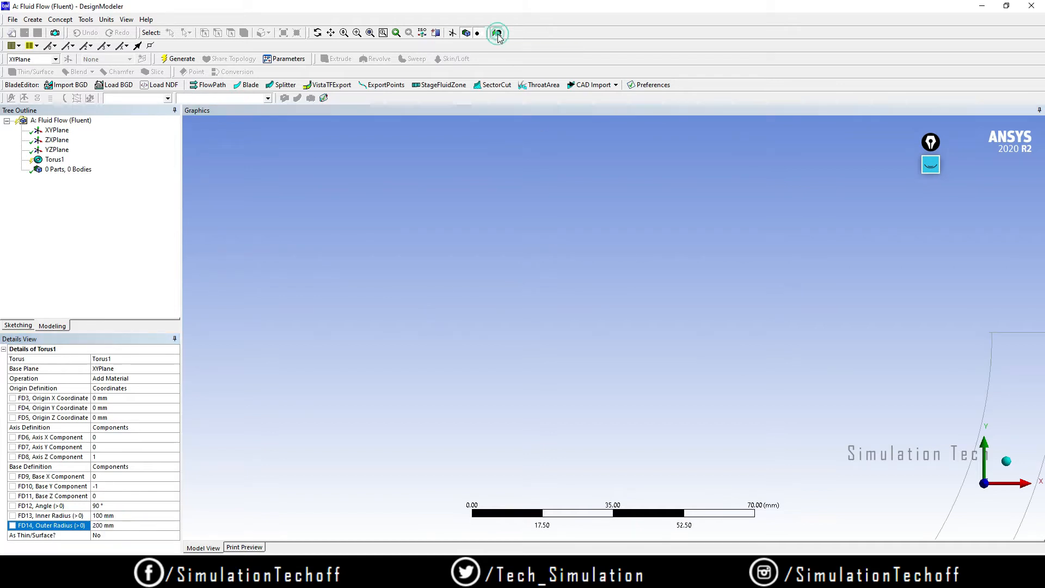
scroll(791, 380, down, 5)
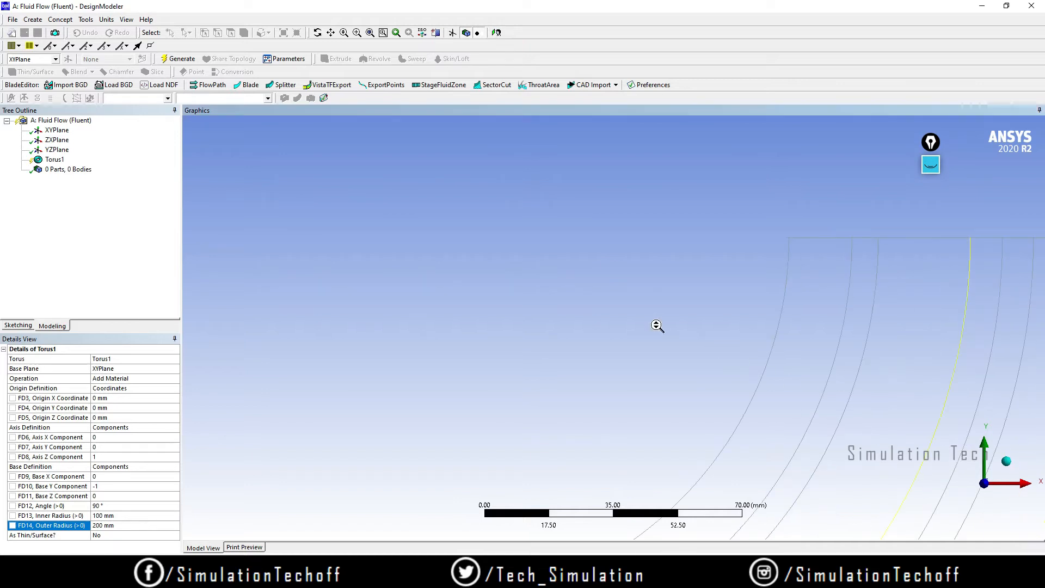
middle_drag(729, 372, 749, 458)
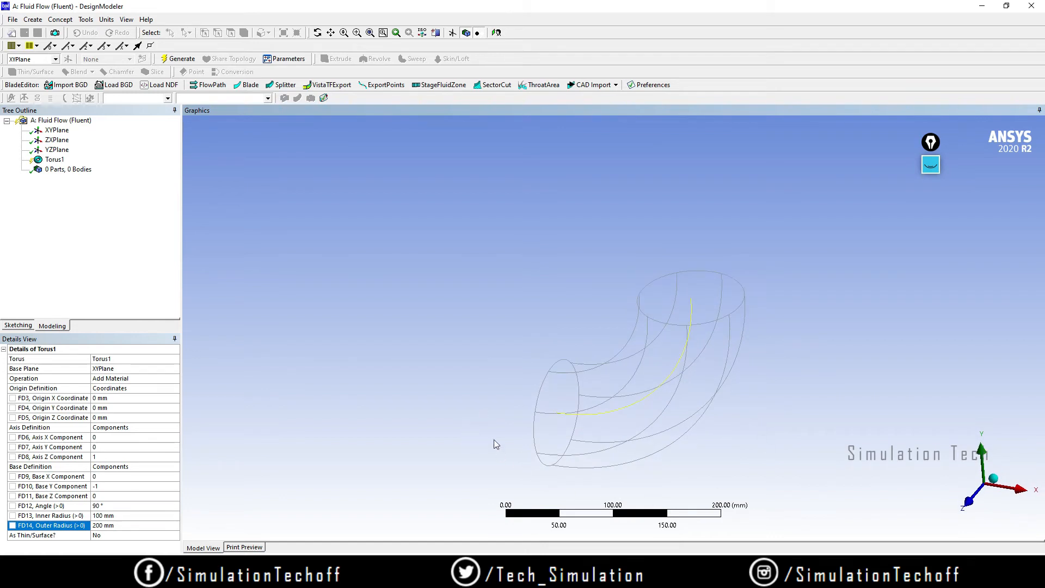
click(171, 59)
middle_drag(554, 272, 615, 390)
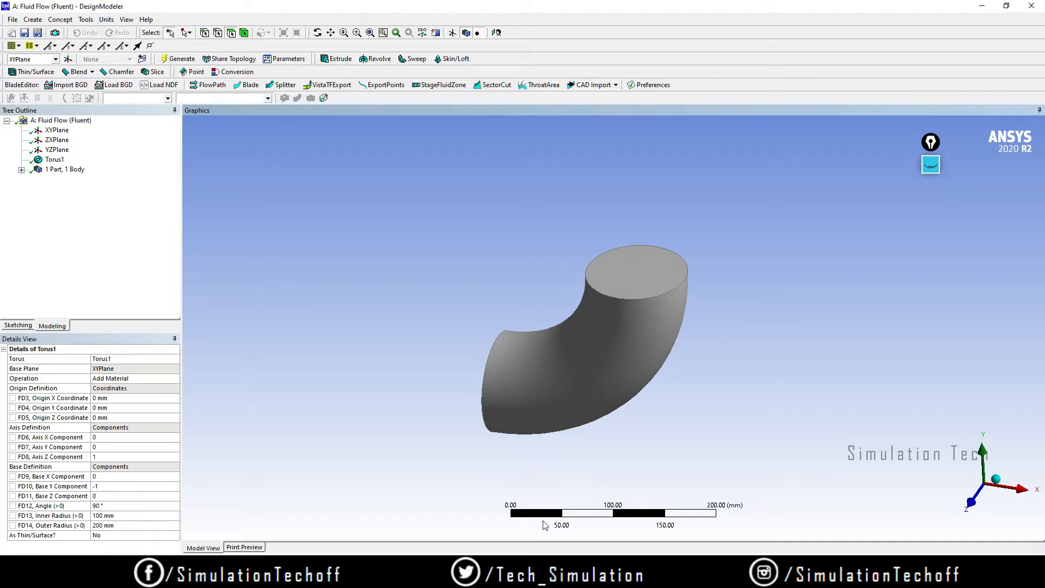
- Select the elbow's upper circular end face and review the problem specification slide before returning to the model
click(648, 273)
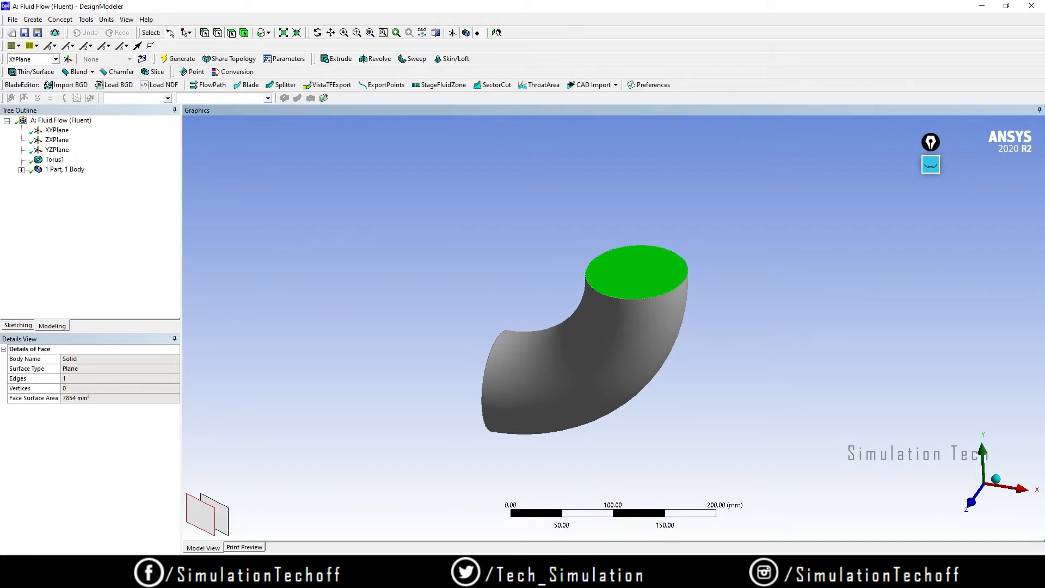
key(alt+Tab)
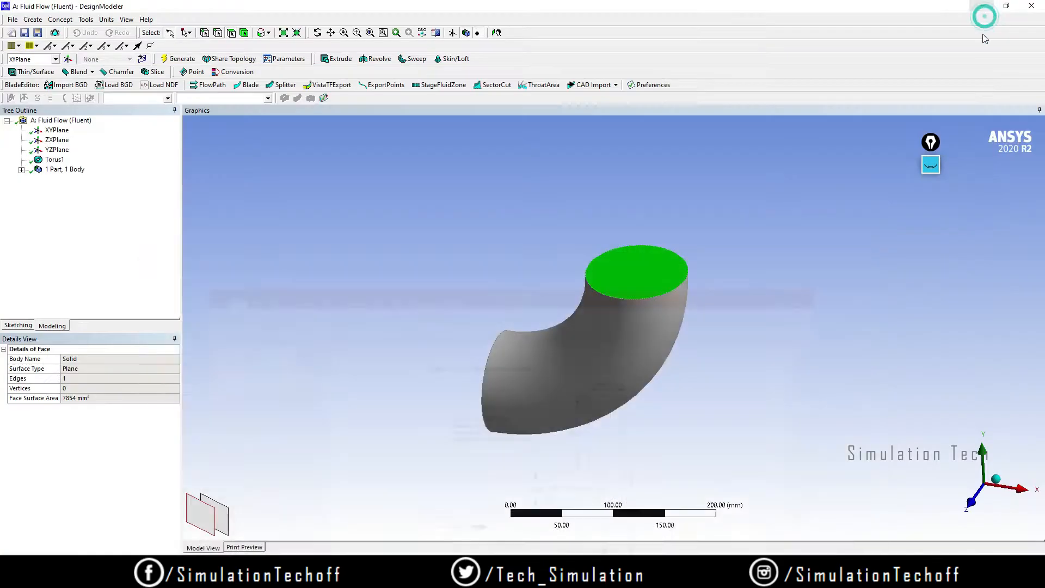
click(983, 8)
middle_drag(610, 409, 629, 397)
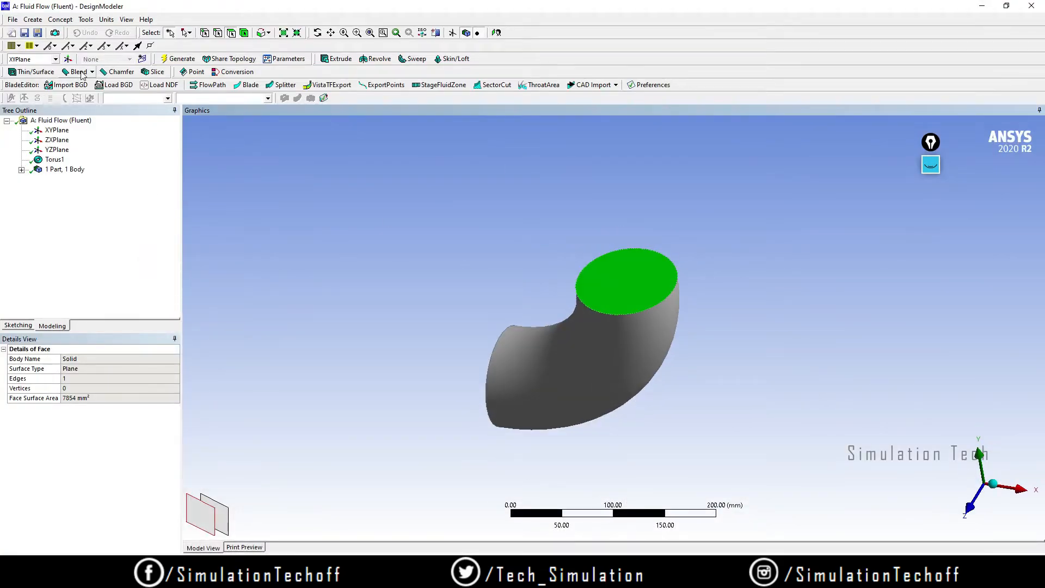
- Switch to the Google Meet call window in the browser
click(386, 576)
click(347, 533)
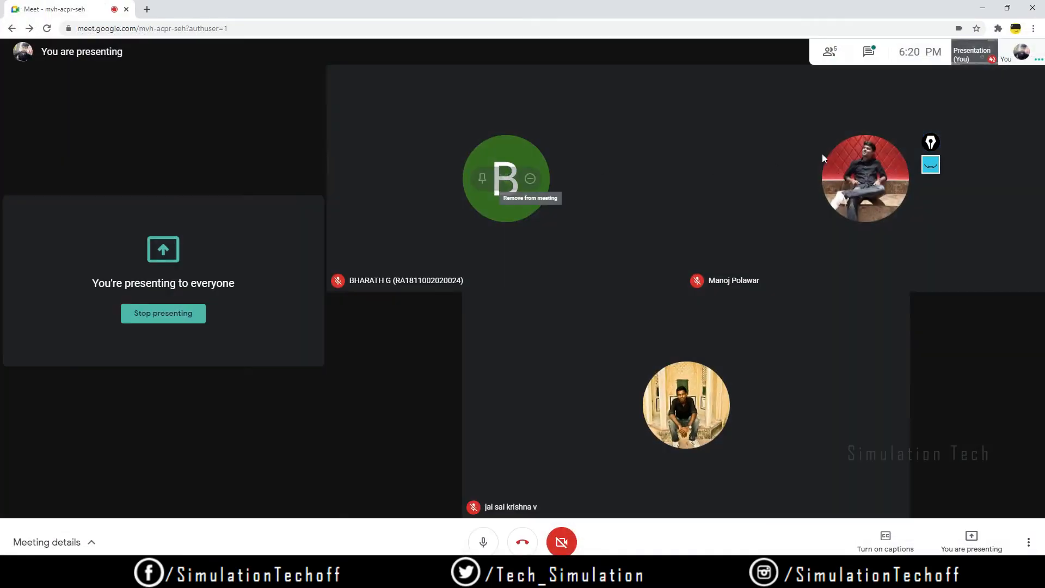
- Check the messages in the meeting chat, close the chat and return to the DesignModeler window
click(876, 50)
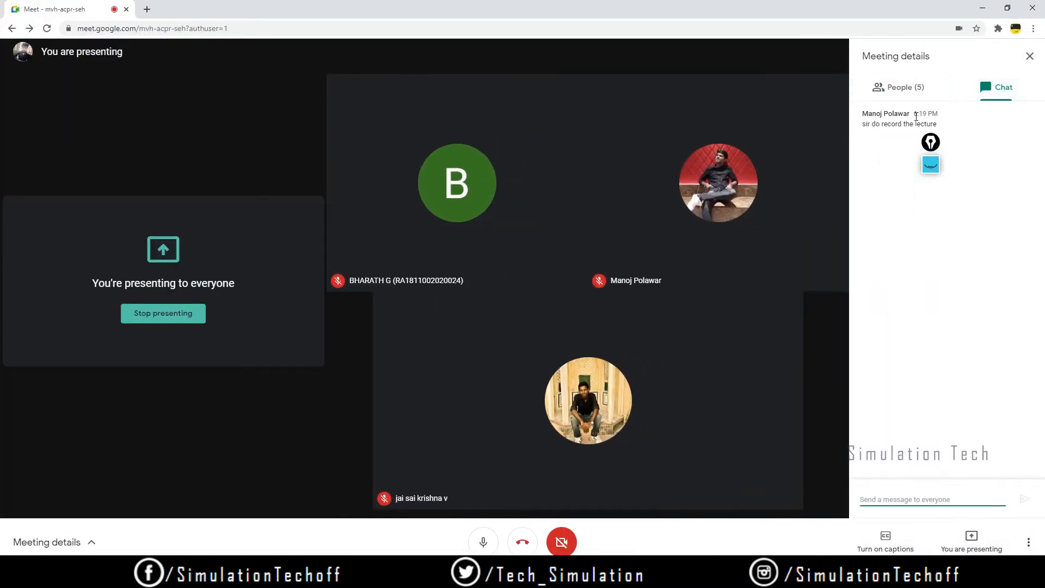
click(931, 149)
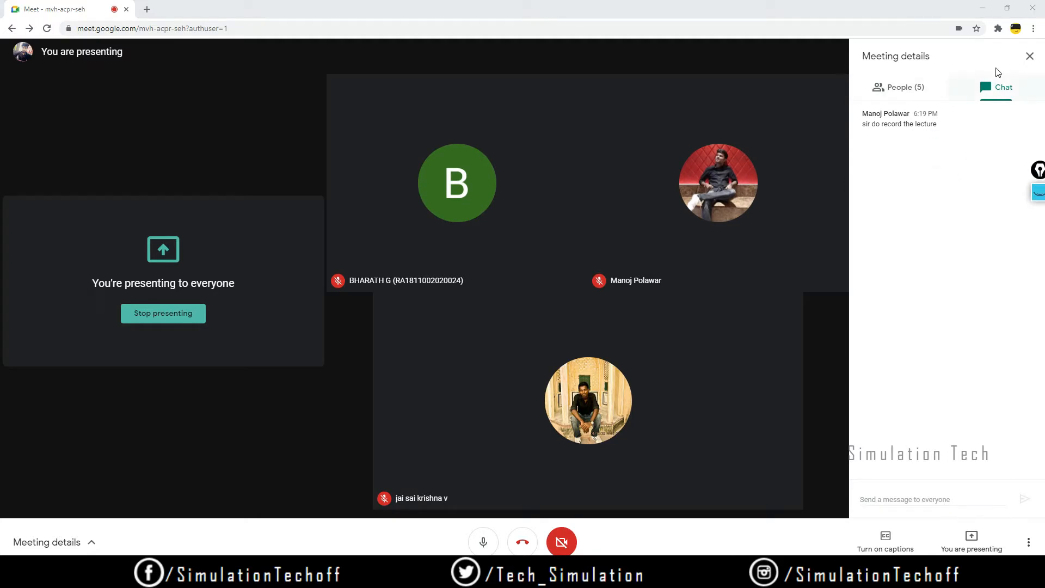
click(1030, 56)
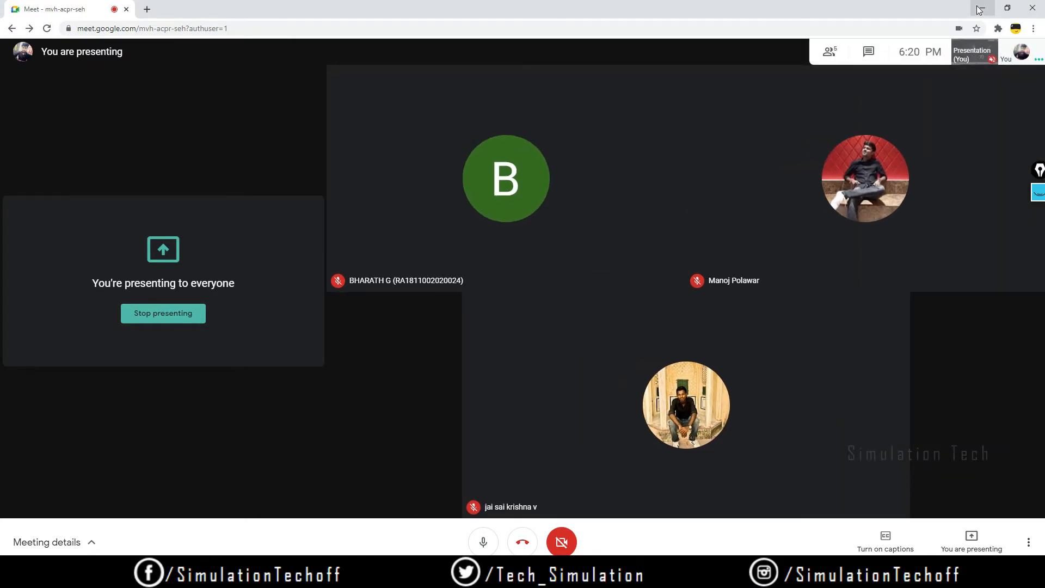
click(980, 10)
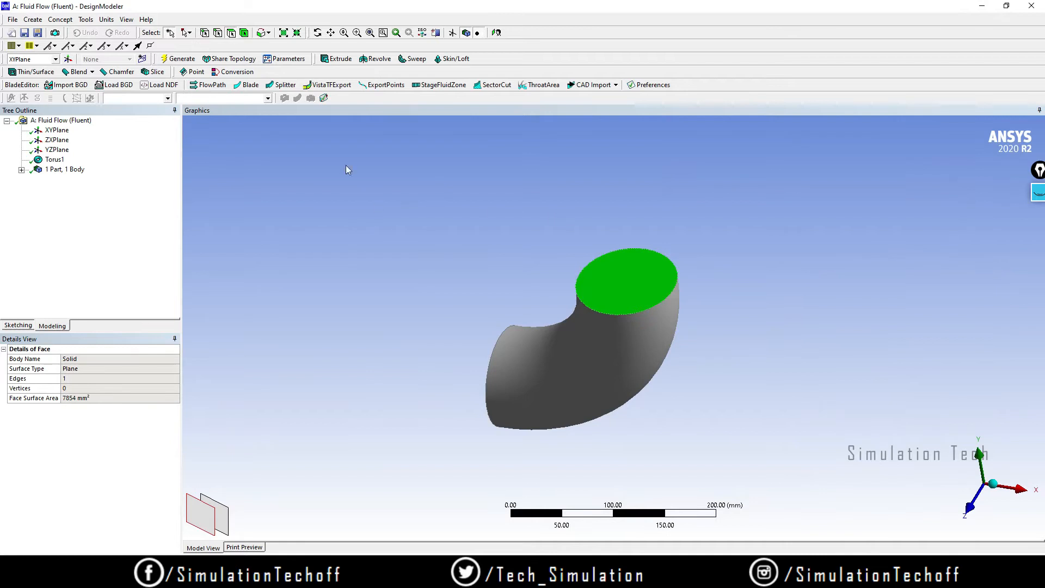
- Start an Extrude feature and assign the elbow's upper circular end face as its geometry
click(336, 59)
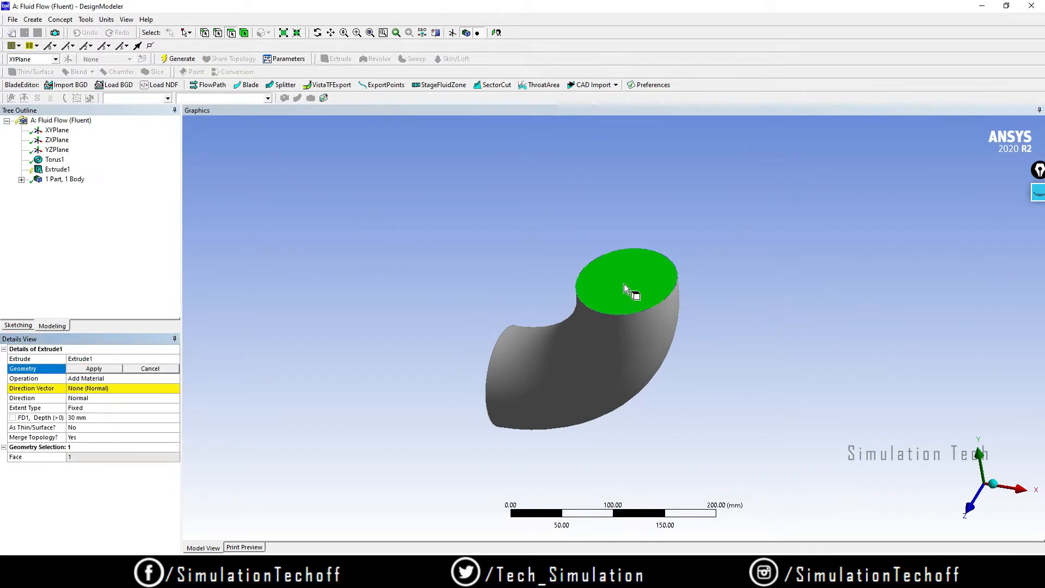
ctrl+middle_drag(629, 279, 716, 329)
click(93, 370)
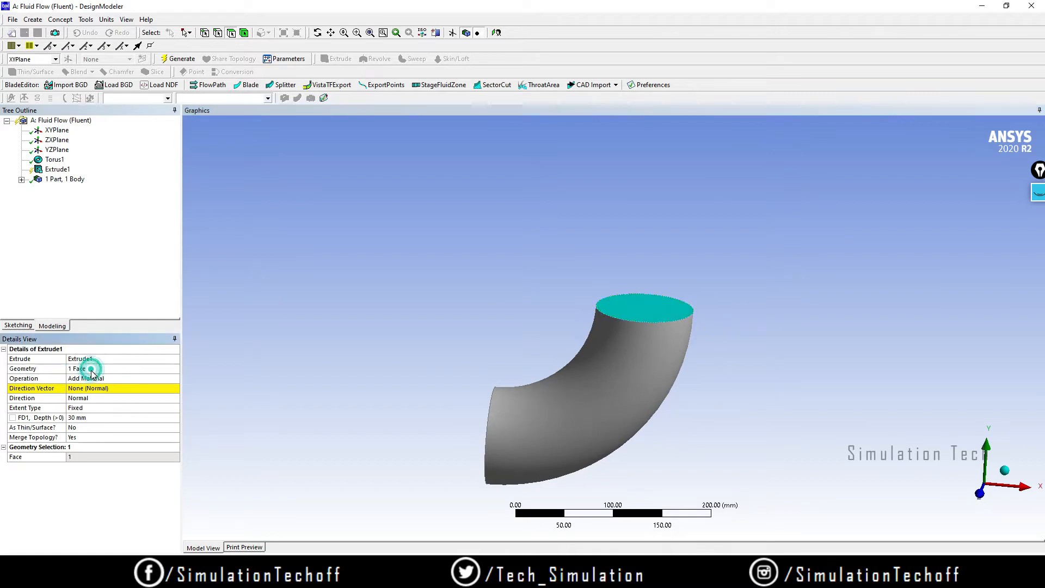
middle_drag(658, 313, 724, 371)
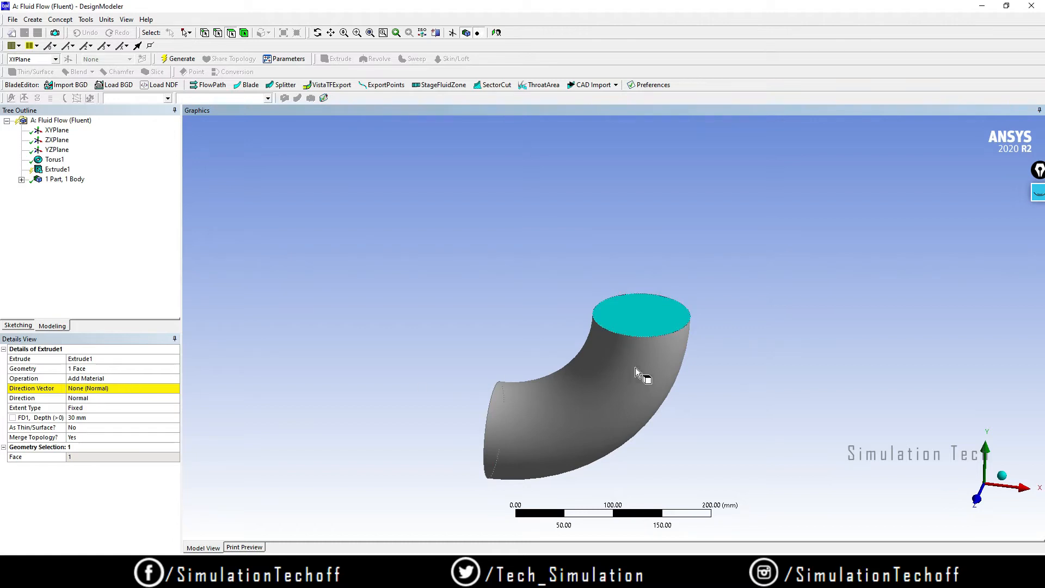
middle_drag(776, 383, 723, 380)
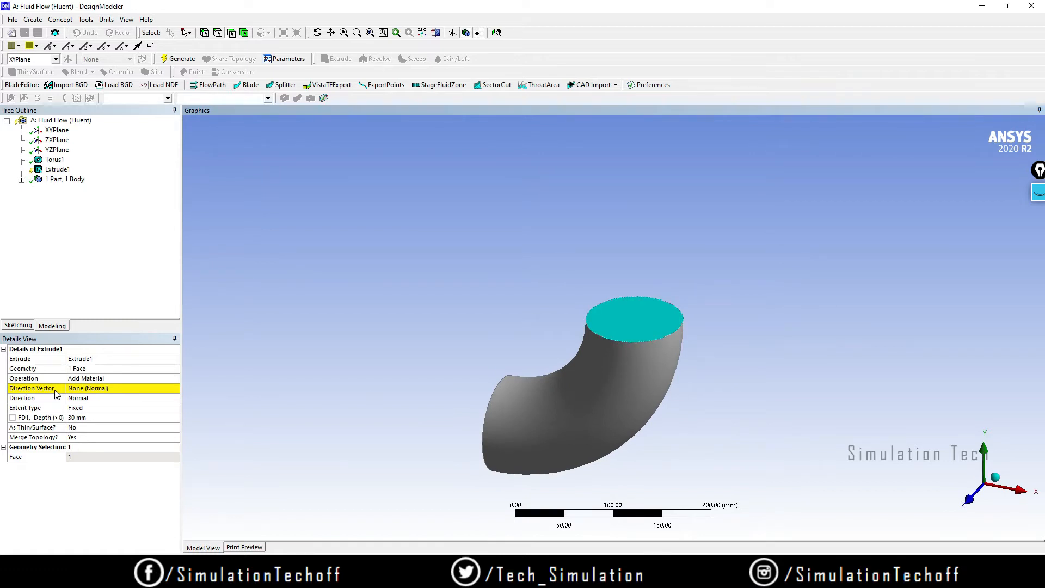
- Try to define the extrusion's direction vector by picking the elbow's upper end face
click(87, 389)
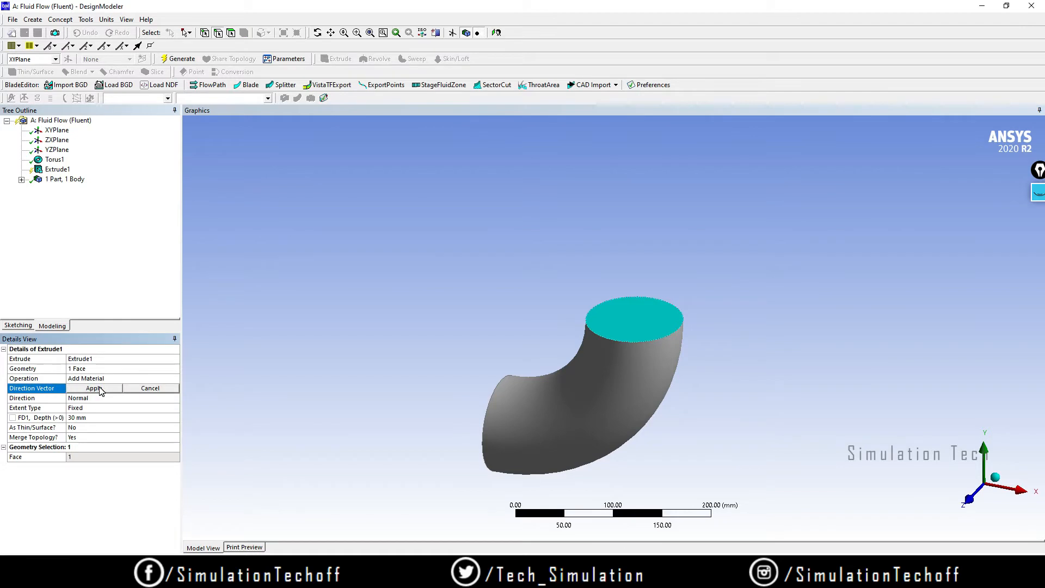
click(232, 33)
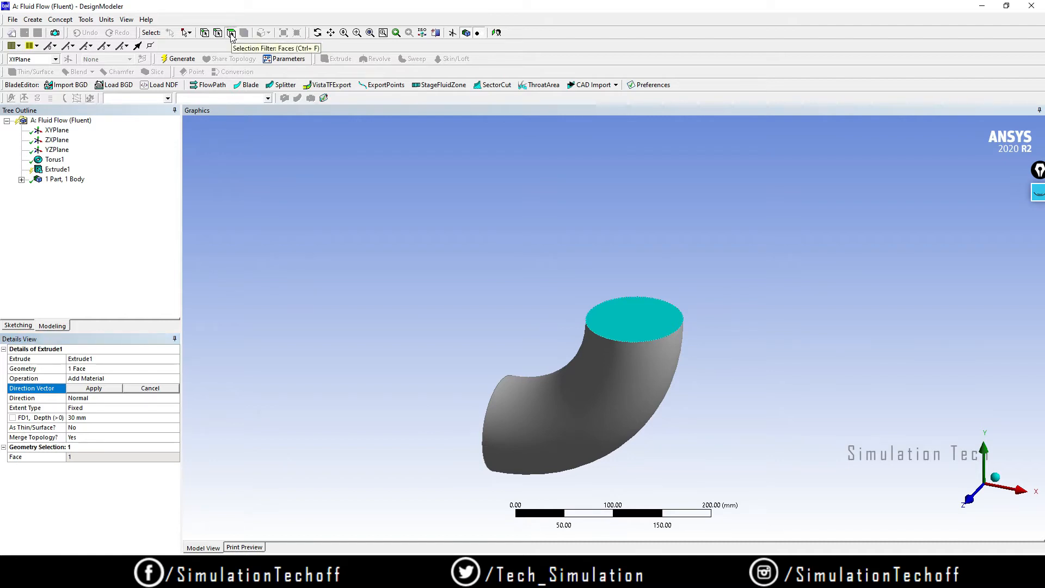
click(640, 332)
middle_drag(769, 425, 769, 411)
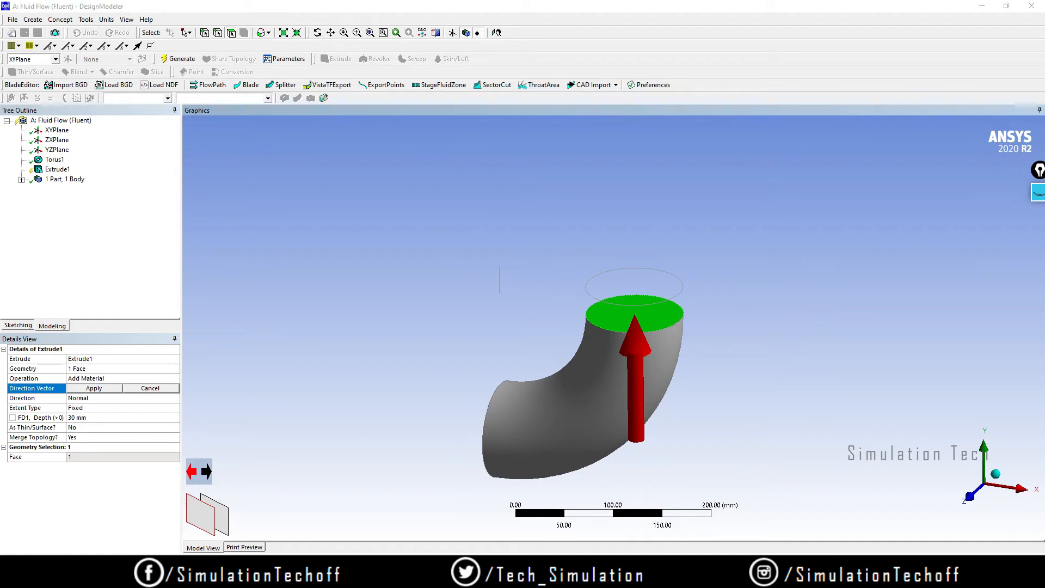
- Switch to the Google Meet window, admit the waiting participant to the call and return to DesignModeler
click(367, 537)
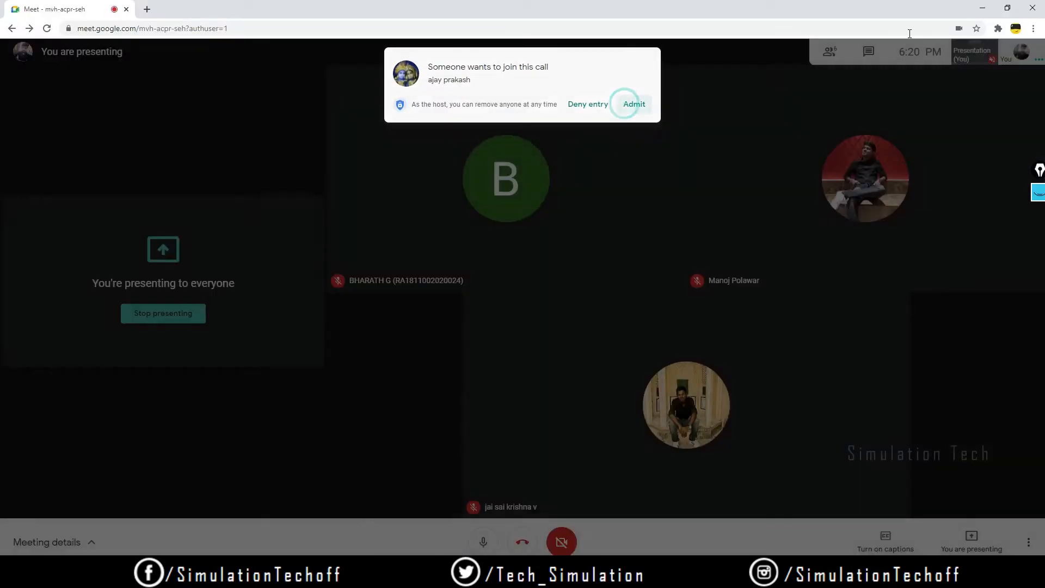
click(633, 104)
key(alt+Tab)
- Set the extrusion's direction vector to the face normal of the elbow's upper end face
middle_drag(694, 391, 705, 388)
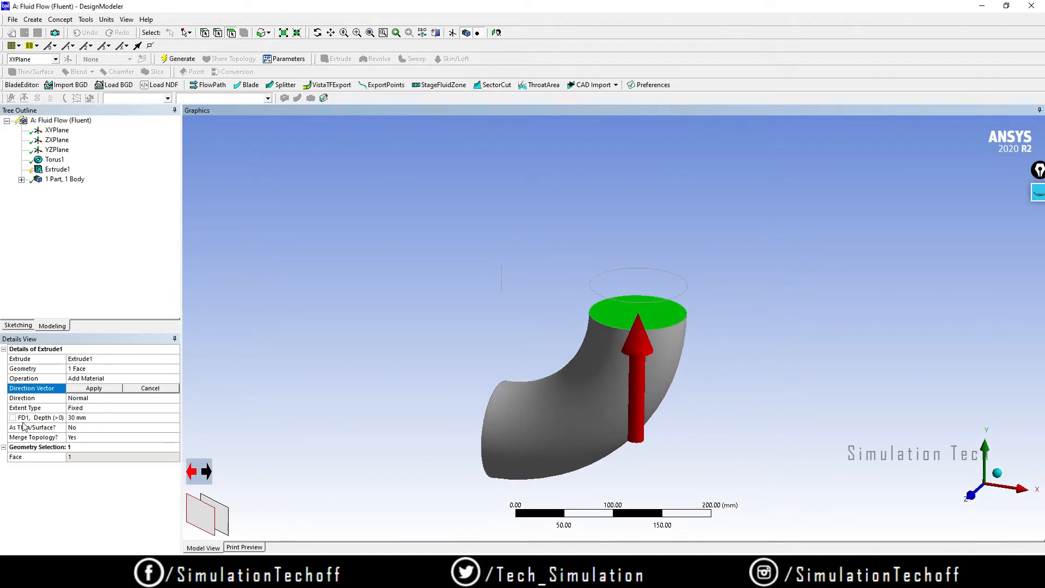
click(95, 417)
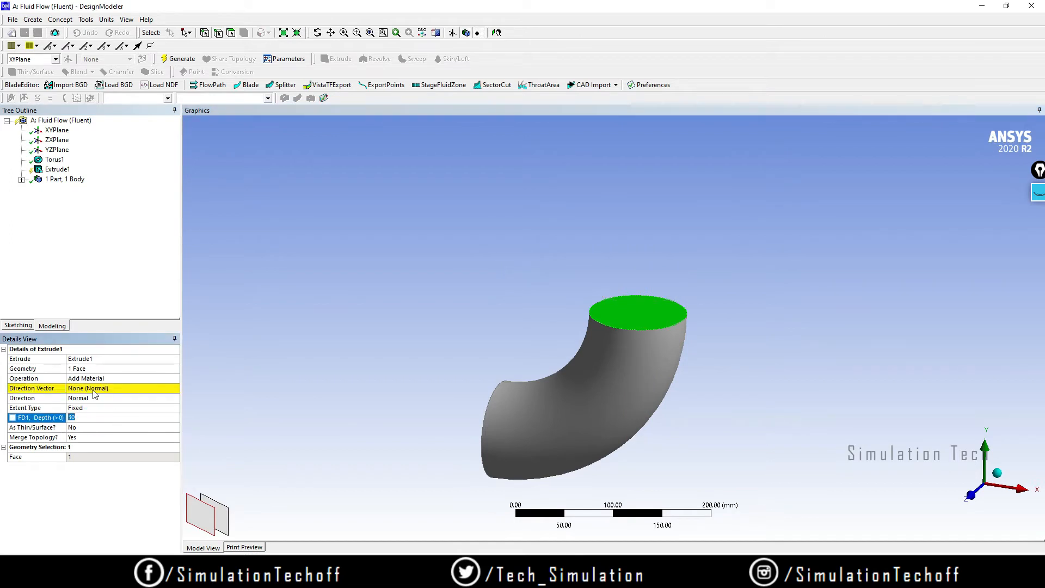
click(93, 389)
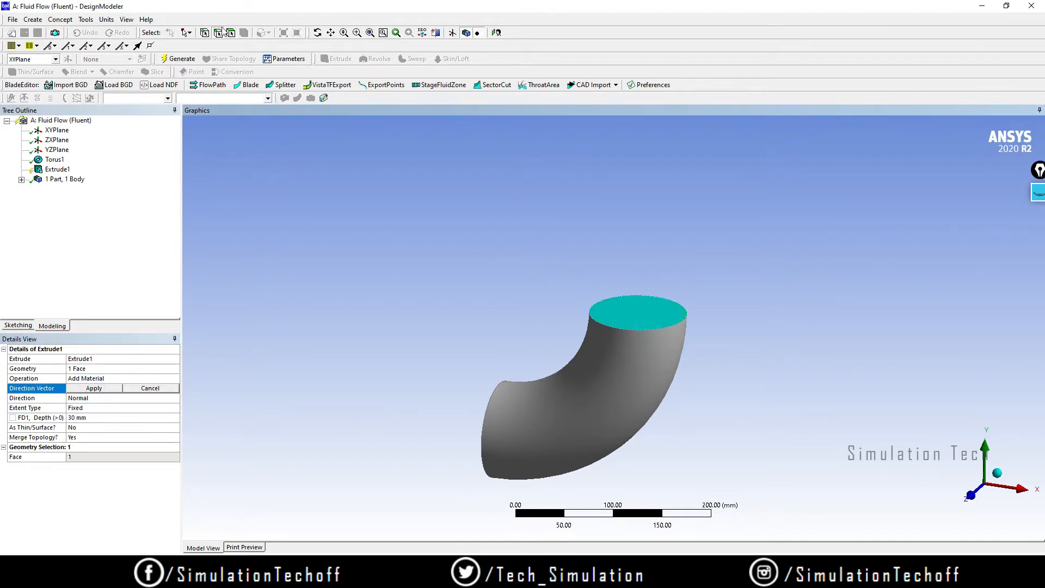
click(636, 307)
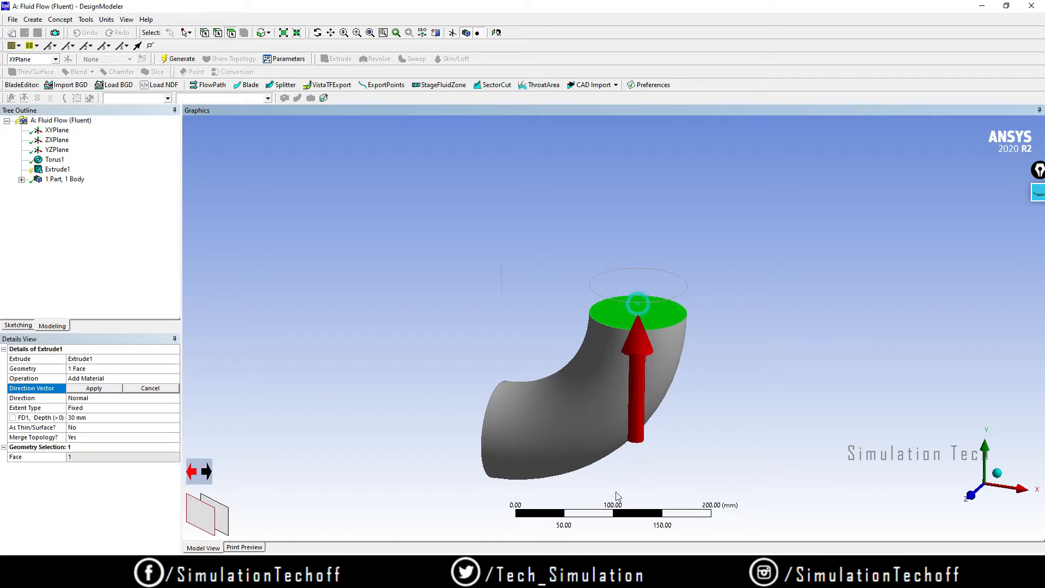
click(107, 389)
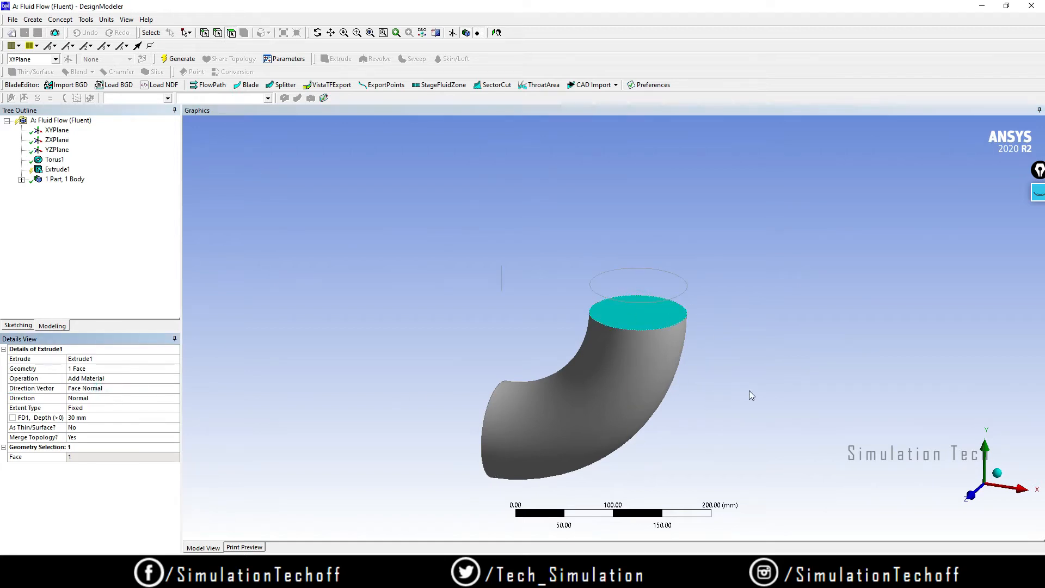
mouse_move(749, 390)
middle_down()
mouse_move(728, 366)
mouse_move(732, 399)
middle_up()
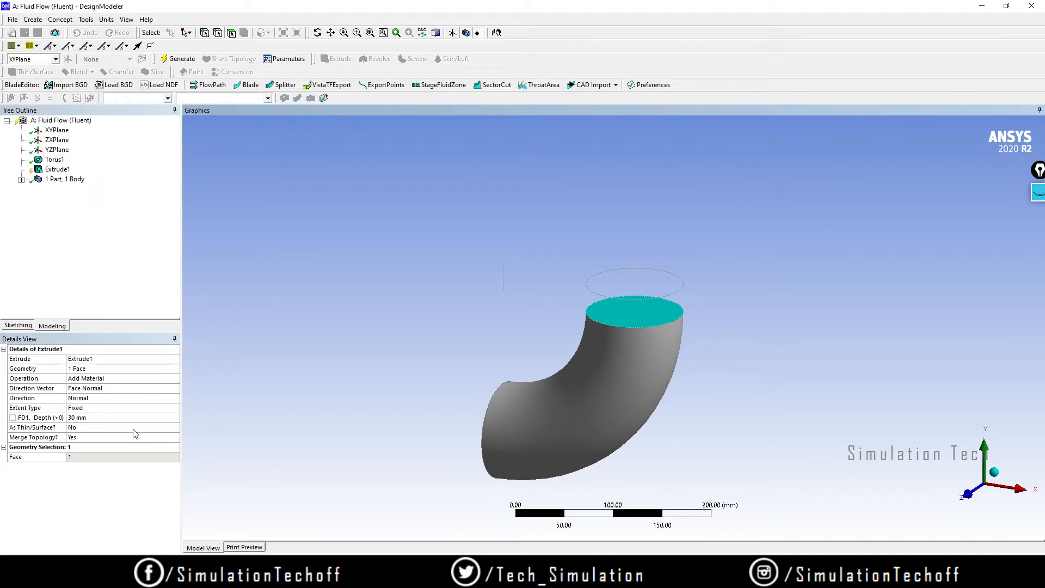
- Set the extrusion depth to 200 mm and generate the straight pipe section above the elbow
click(100, 417)
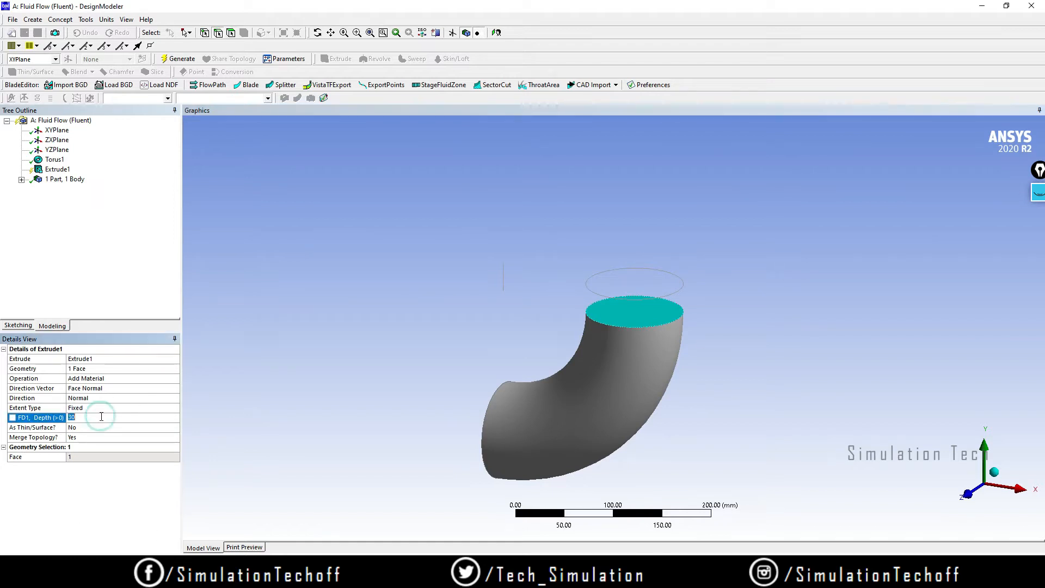
text(200)
scroll(665, 397, down, 3)
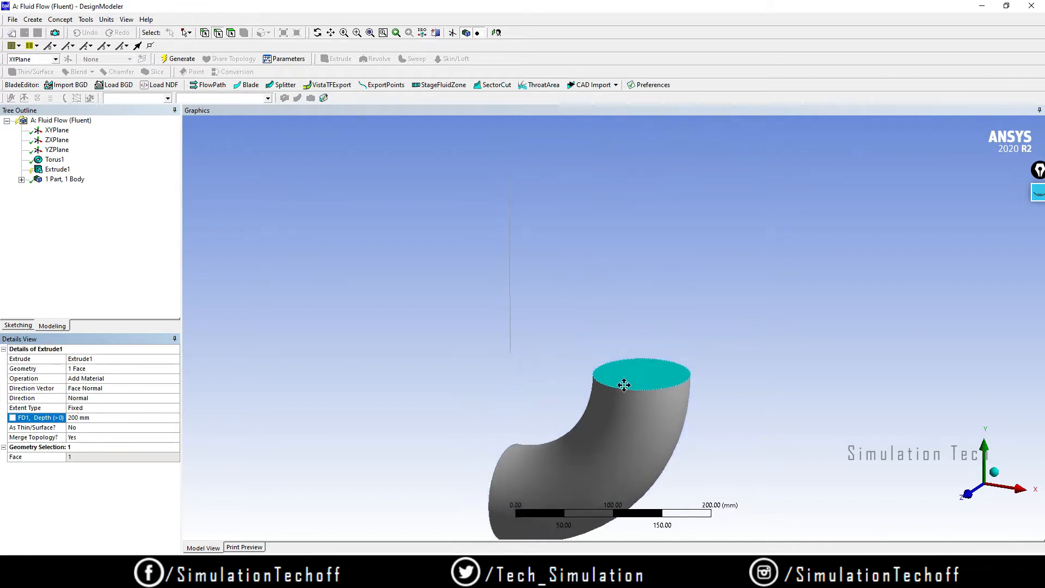
middle_drag(671, 386, 791, 387)
click(178, 58)
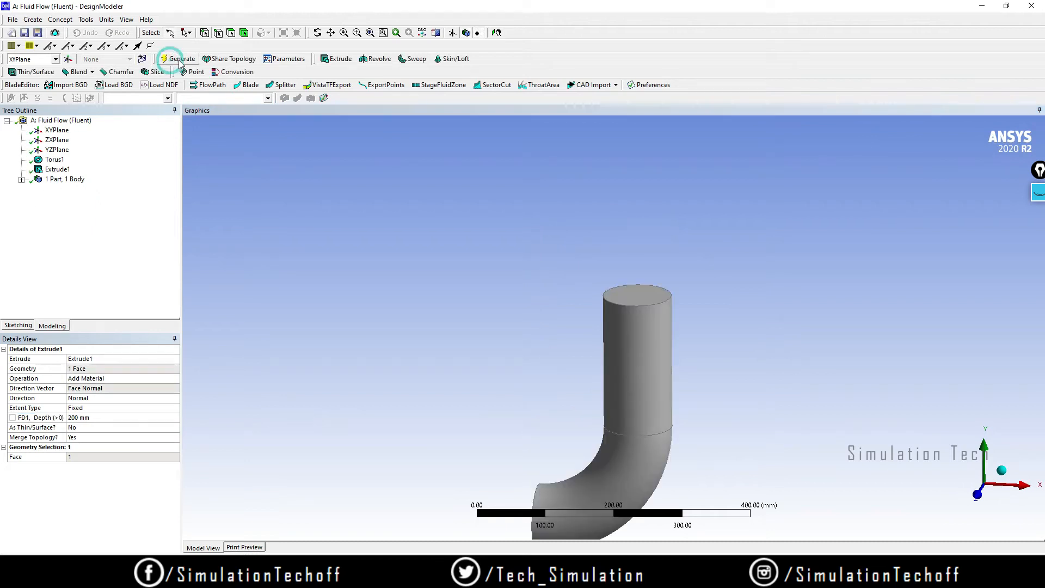
middle_drag(817, 432, 642, 378)
scroll(645, 424, up, 1)
scroll(643, 436, down, 3)
scroll(647, 379, up, 4)
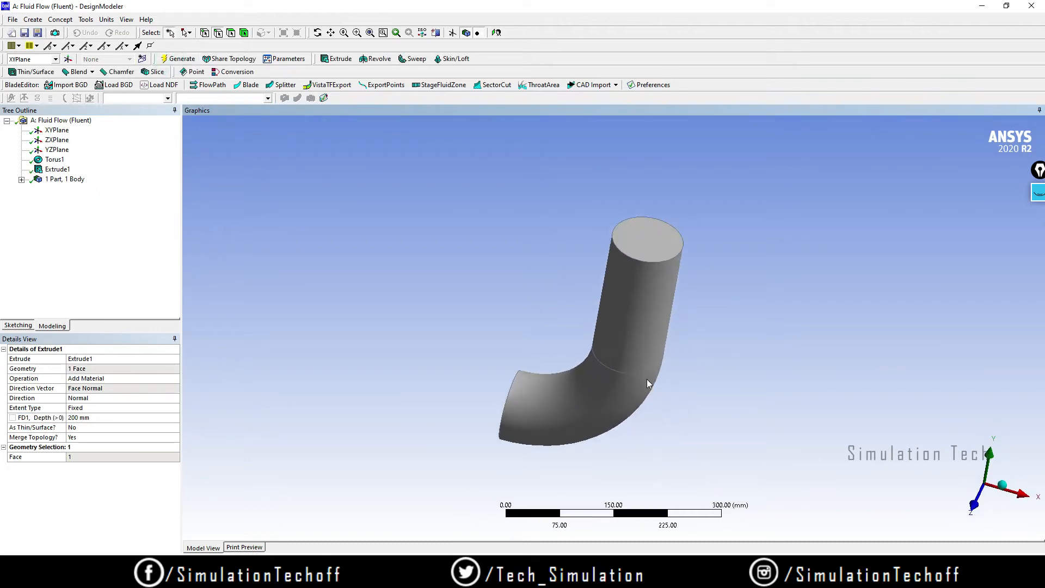
middle_drag(721, 398, 686, 448)
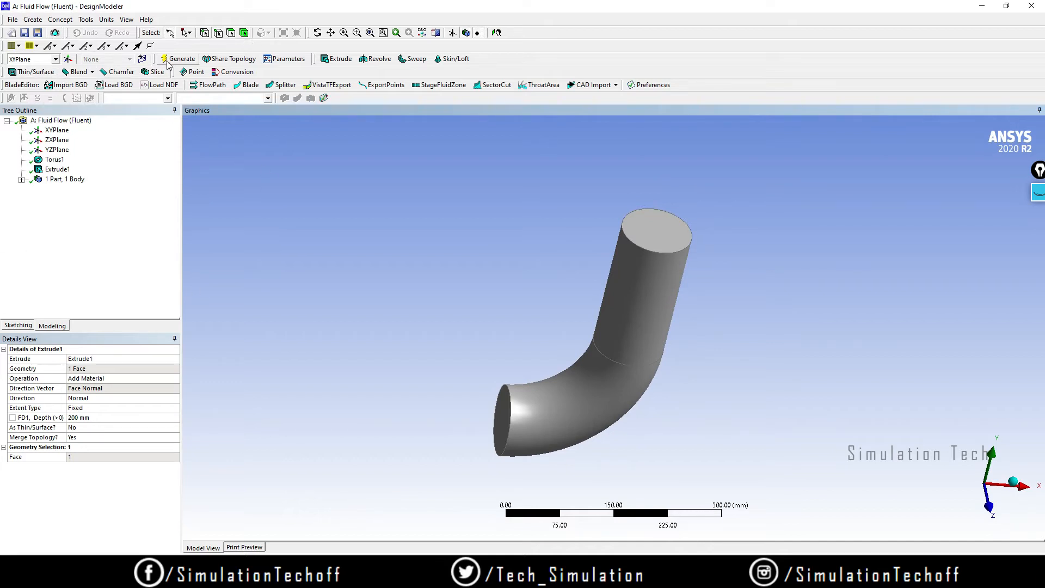
- Start a second Extrude feature and assign the elbow's remaining open end face as its geometry
click(336, 59)
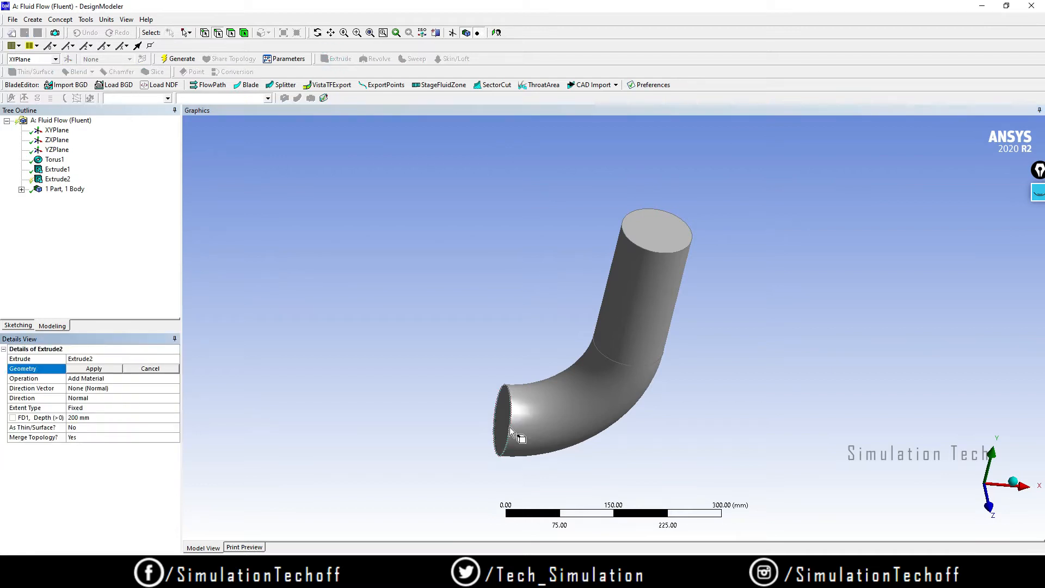
middle_drag(510, 427, 579, 390)
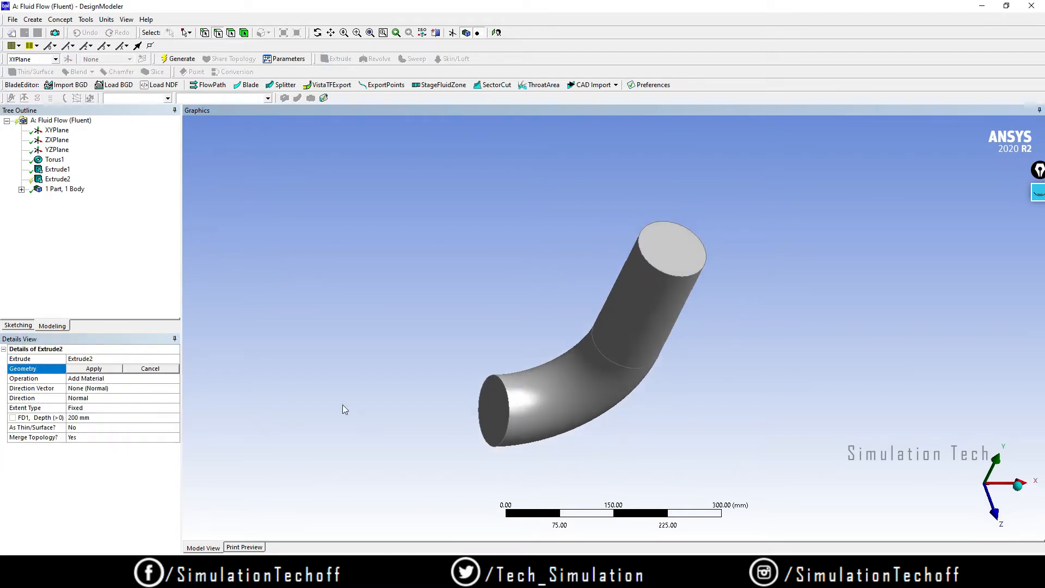
click(231, 32)
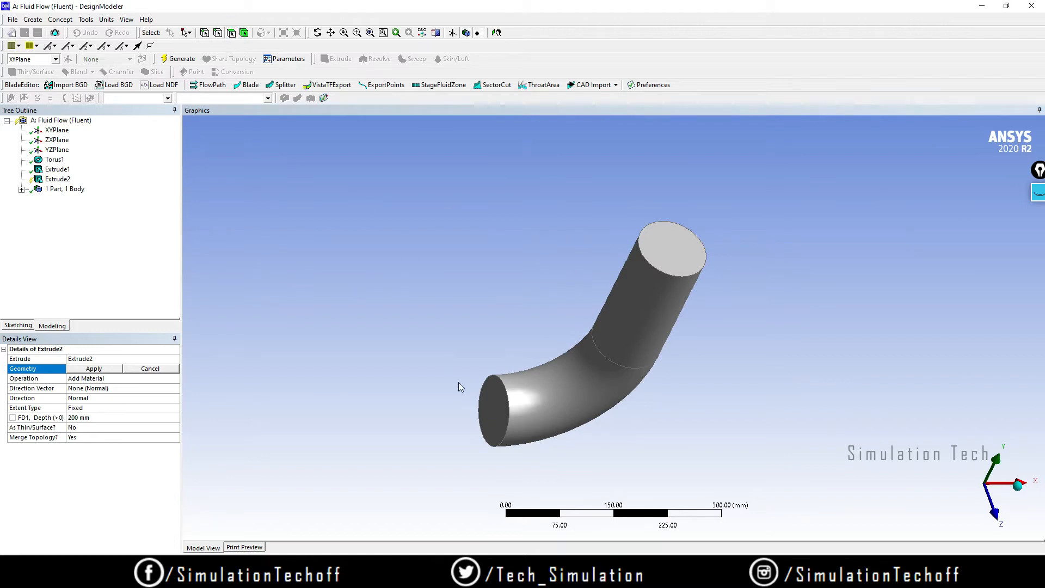
click(496, 420)
click(93, 369)
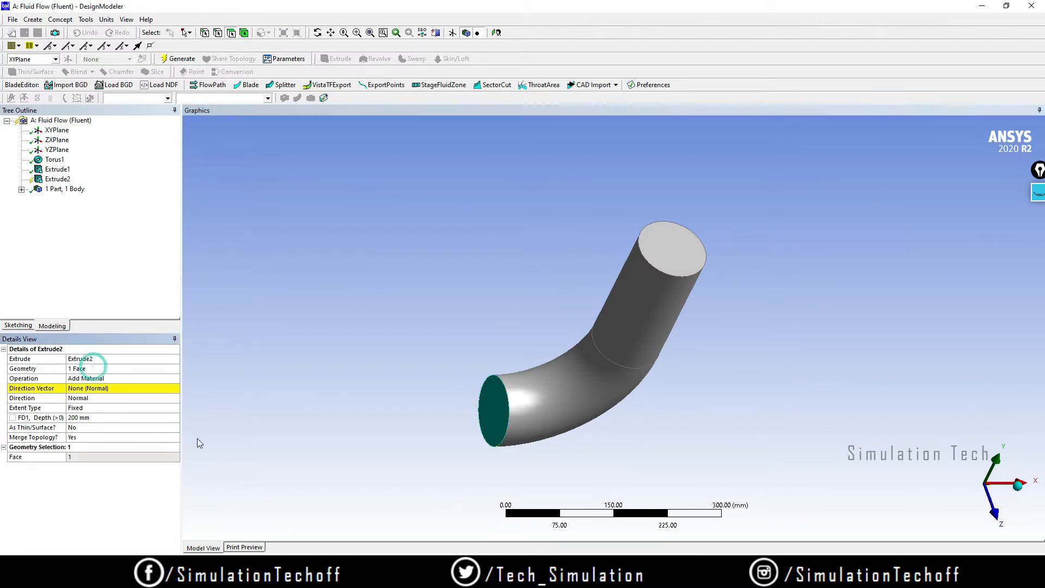
- Set the second extrusion's direction to that end face's normal and generate the horizontal pipe section with 200 mm depth
click(93, 388)
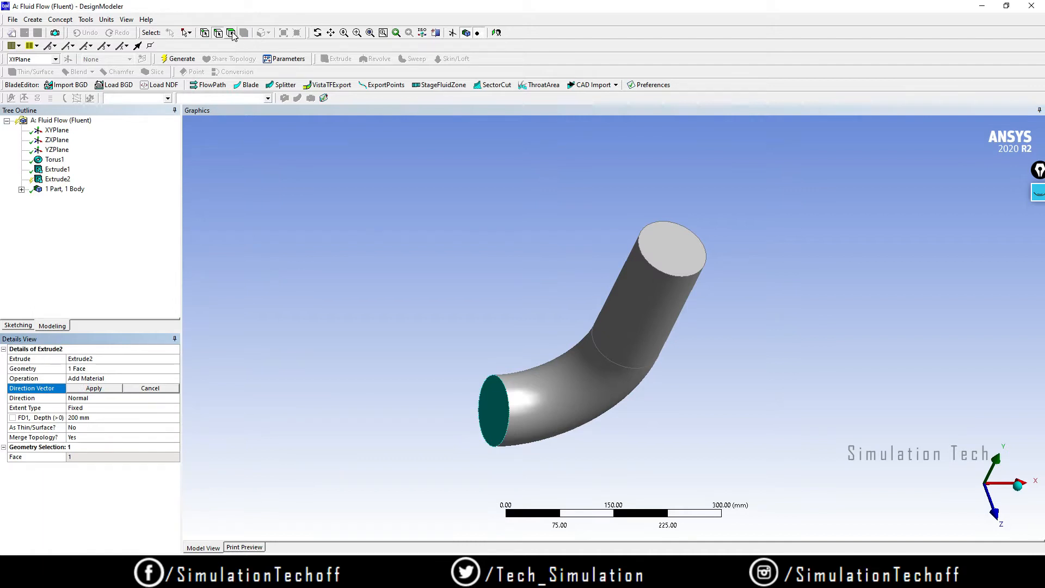
click(495, 422)
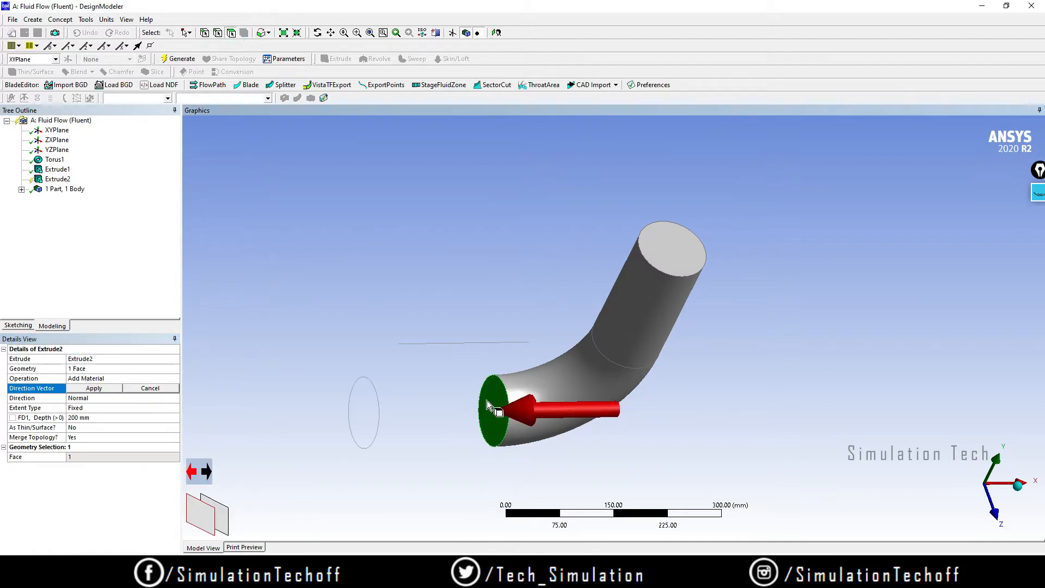
click(91, 389)
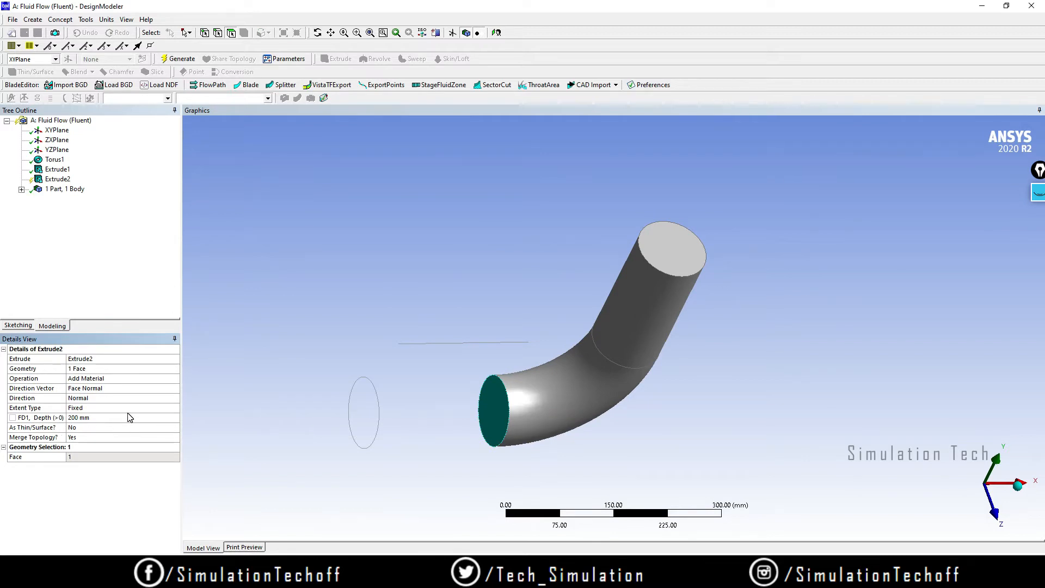
click(173, 58)
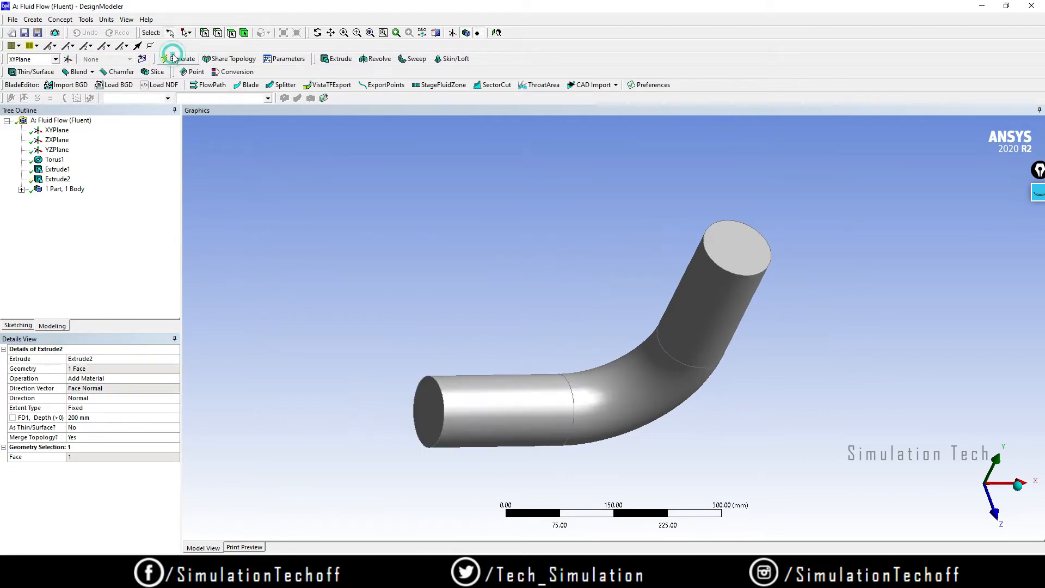
middle_drag(401, 276, 613, 367)
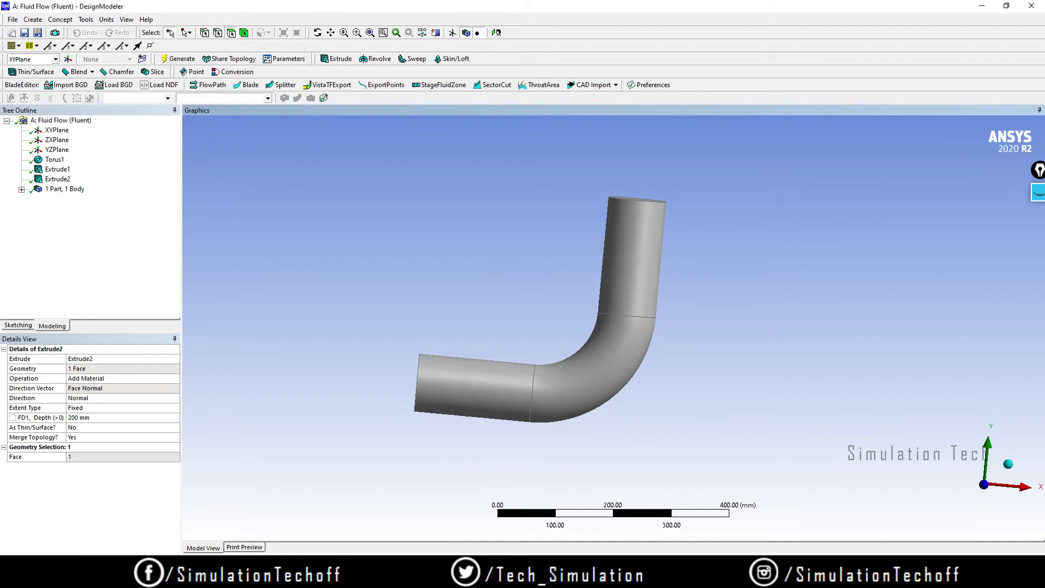
- Add a Cylinder primitive on the XYPlane with its origin at X 137.5 mm and Y -225 mm
key(alt+Tab)
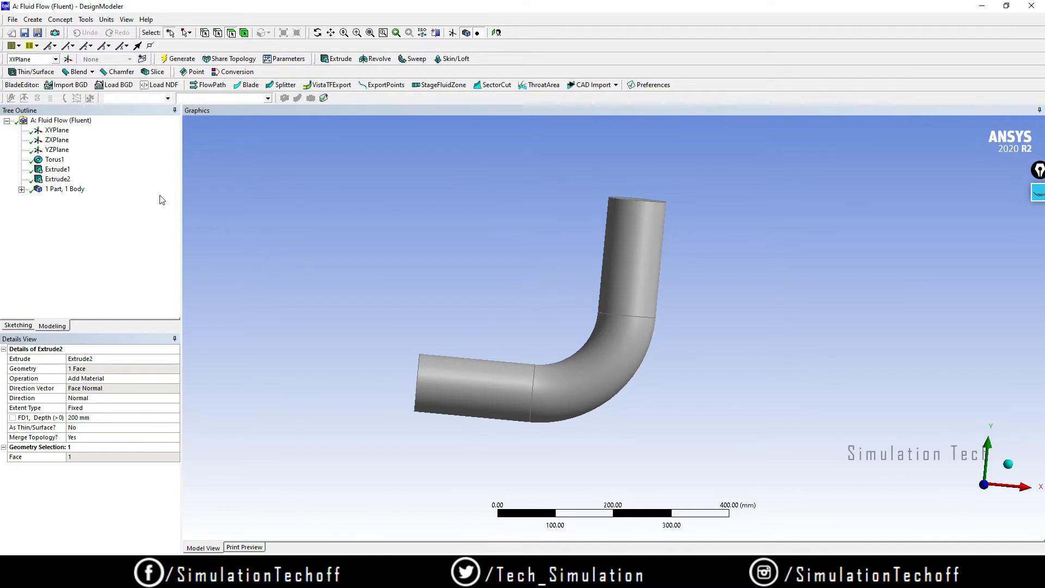
click(34, 19)
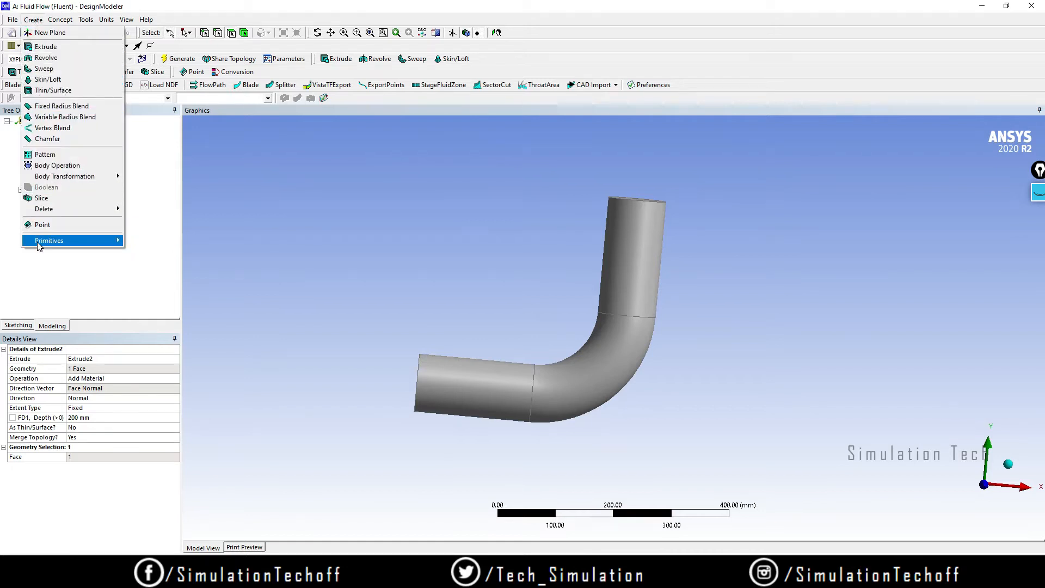
mouse_move(39, 246)
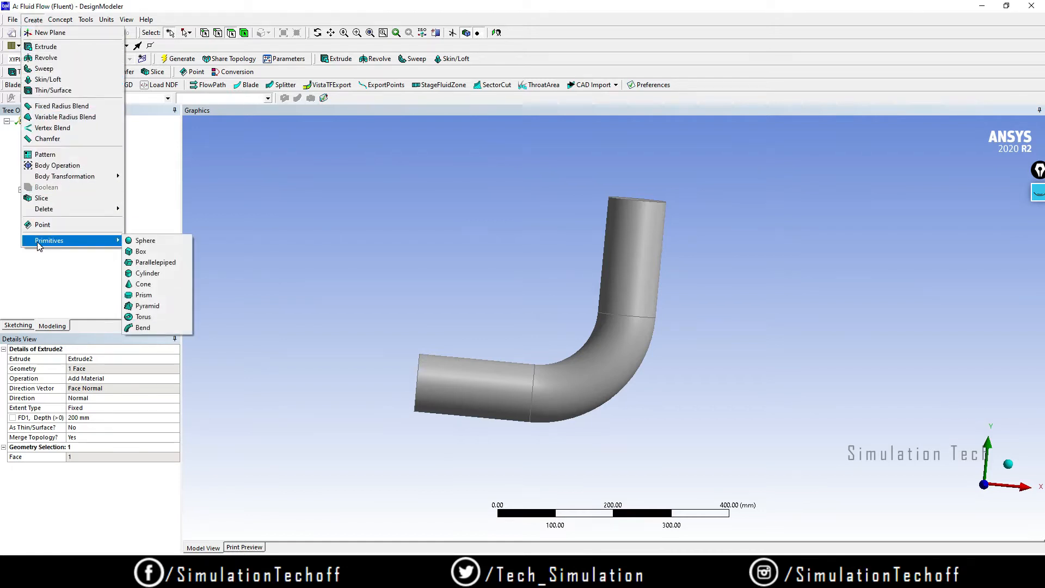
click(153, 274)
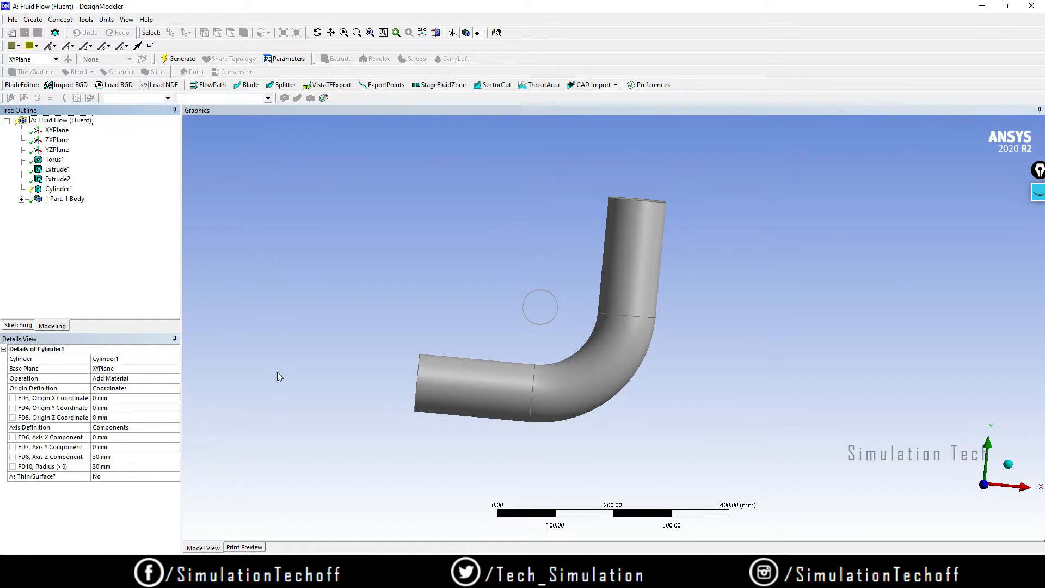
middle_drag(532, 373, 613, 355)
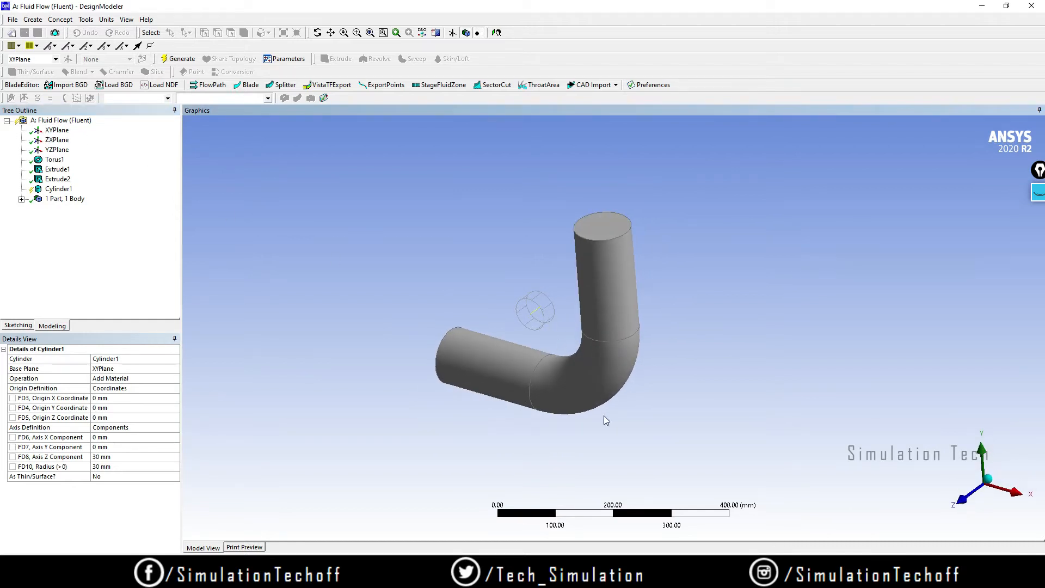
click(119, 399)
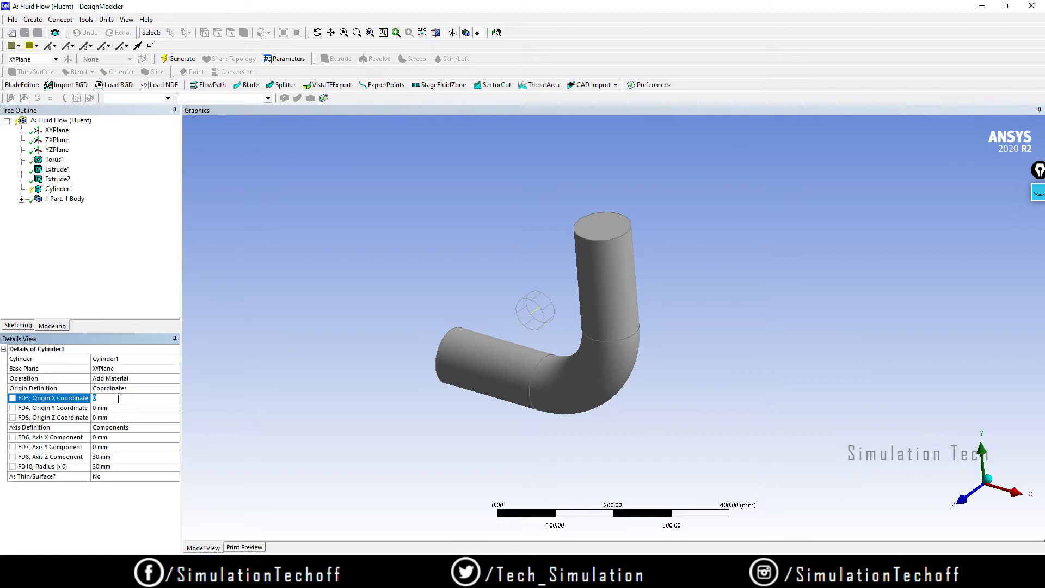
text(137.5)
key(Return)
middle_drag(652, 400, 562, 325)
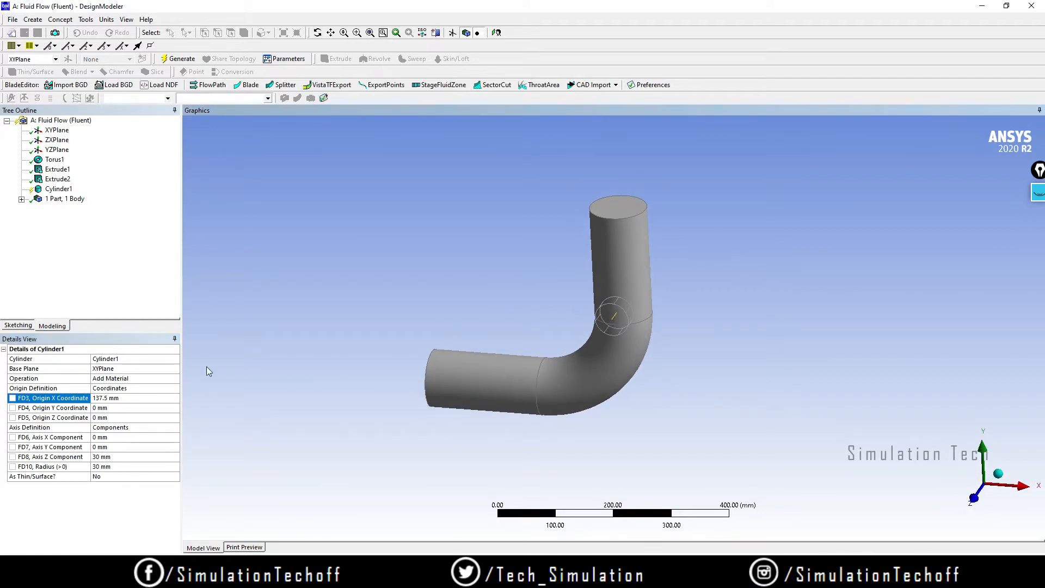
click(127, 407)
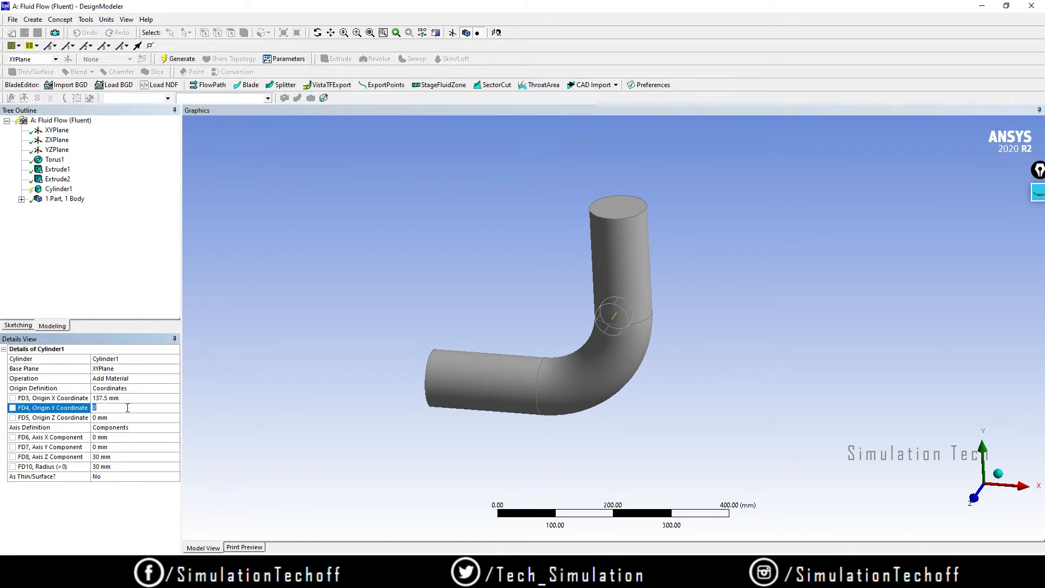
text(-225)
key(Return)
- Set the cylinder's axis components to 125 mm in Y and 0 mm in Z
click(116, 447)
text(125)
key(Return)
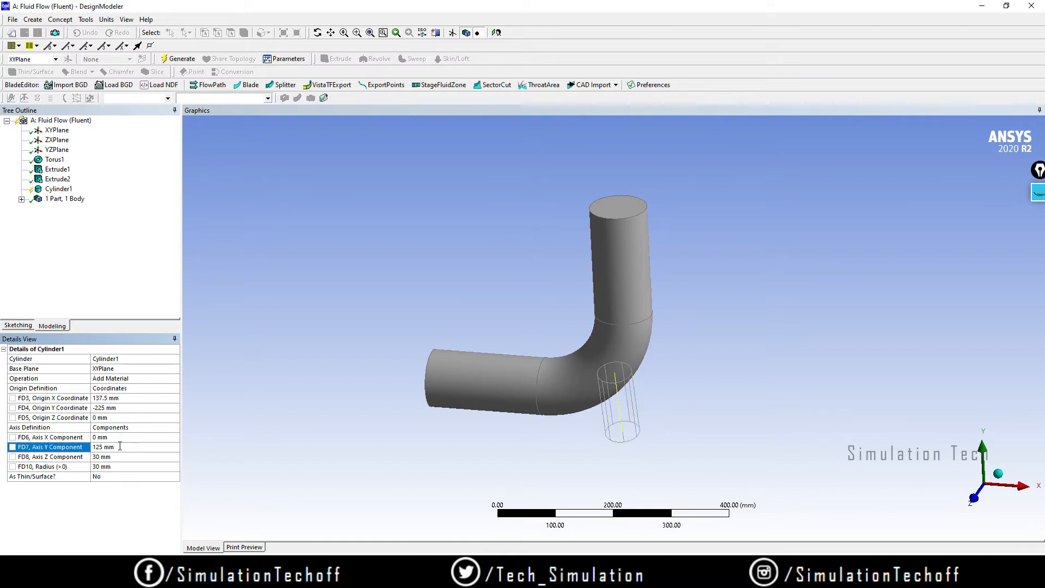
click(119, 457)
key(Return)
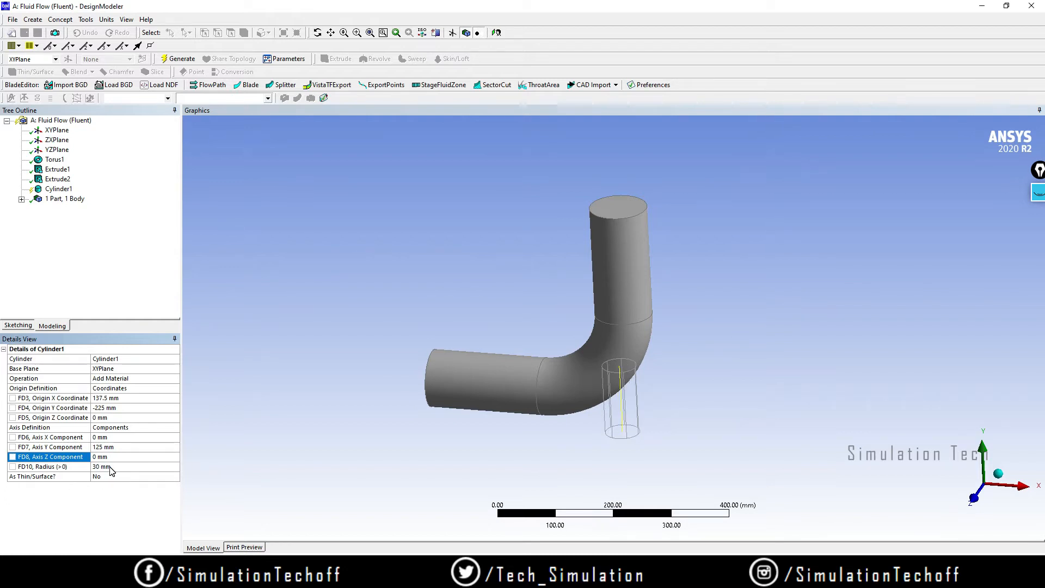
- Set the cylinder's radius to 12.5 mm and generate the small inlet pipe below the elbow
click(111, 467)
text(1)
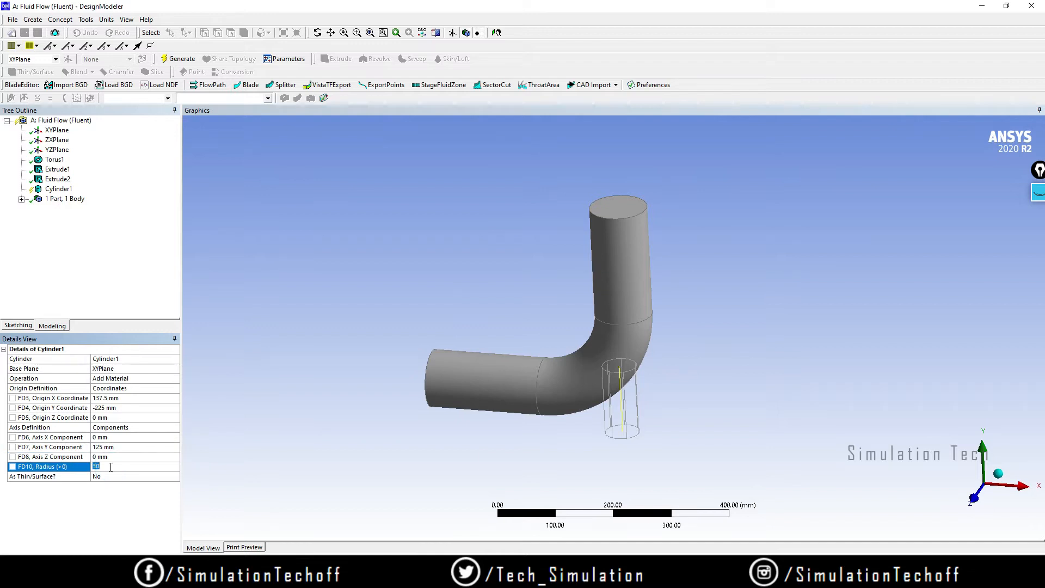
text(2.5)
key(Return)
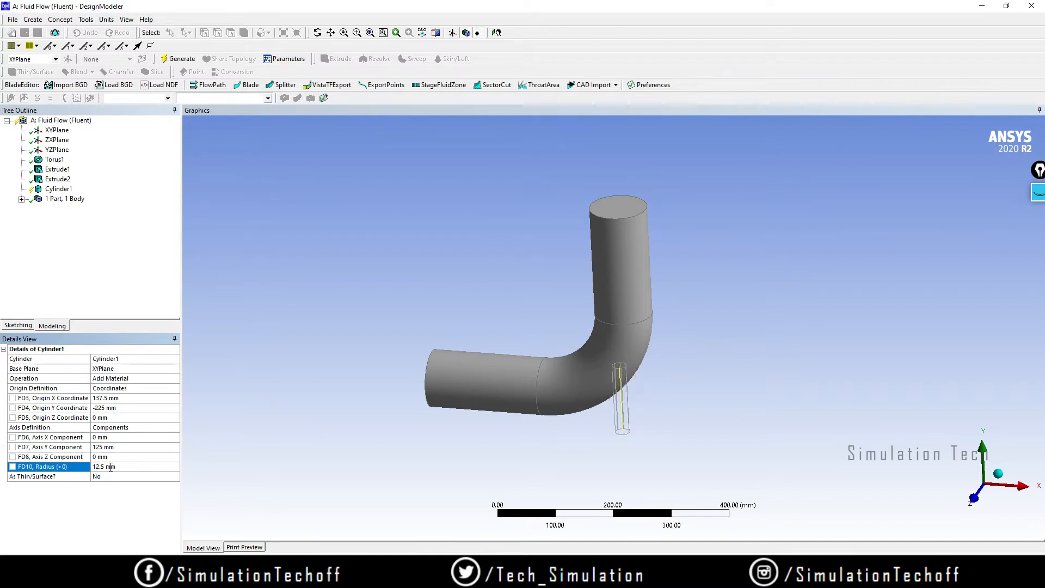
middle_drag(770, 455, 784, 406)
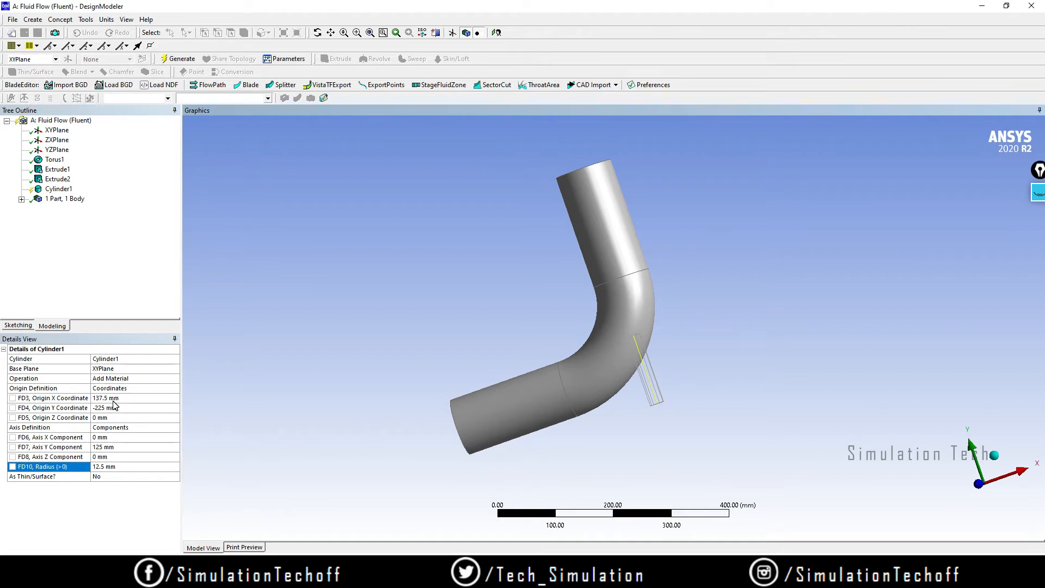
click(179, 58)
middle_drag(588, 381, 629, 412)
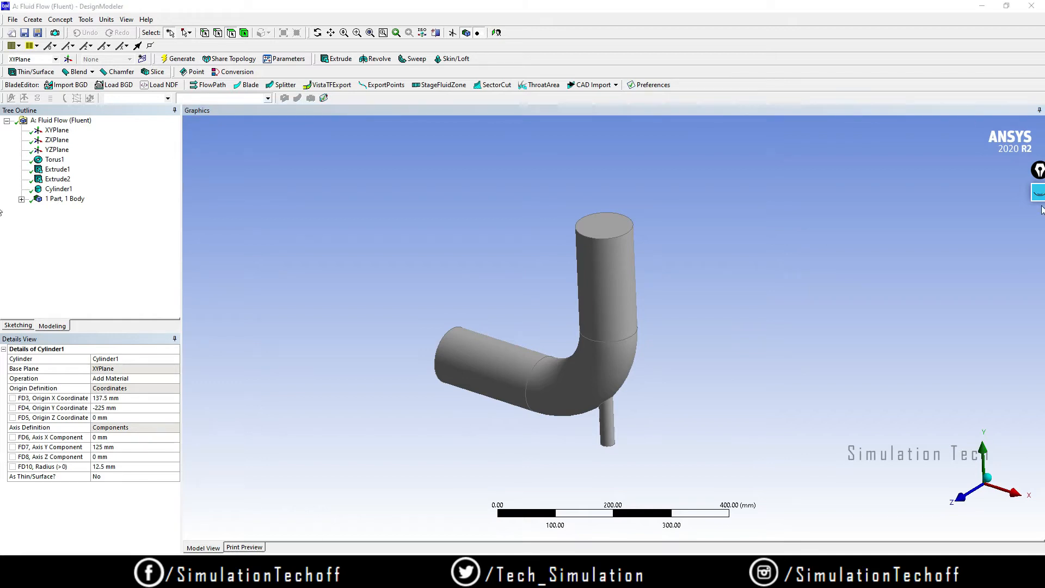
- Handwrite the notes ".msh", "Geometry" and "Meshing" over the graphics area with the annotation pen and clear them
drag(1040, 177, 967, 140)
click(966, 157)
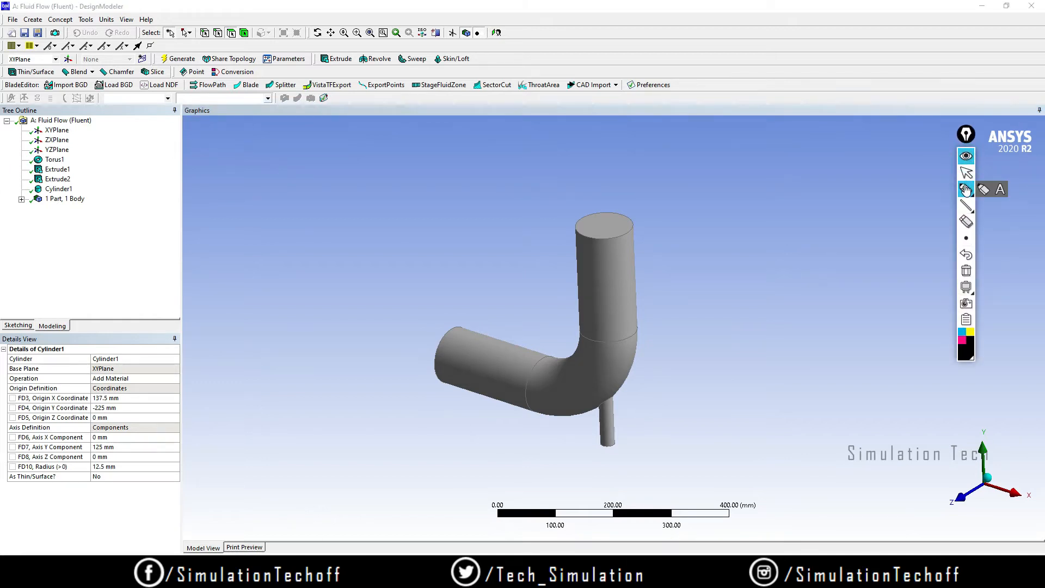
click(984, 189)
click(264, 251)
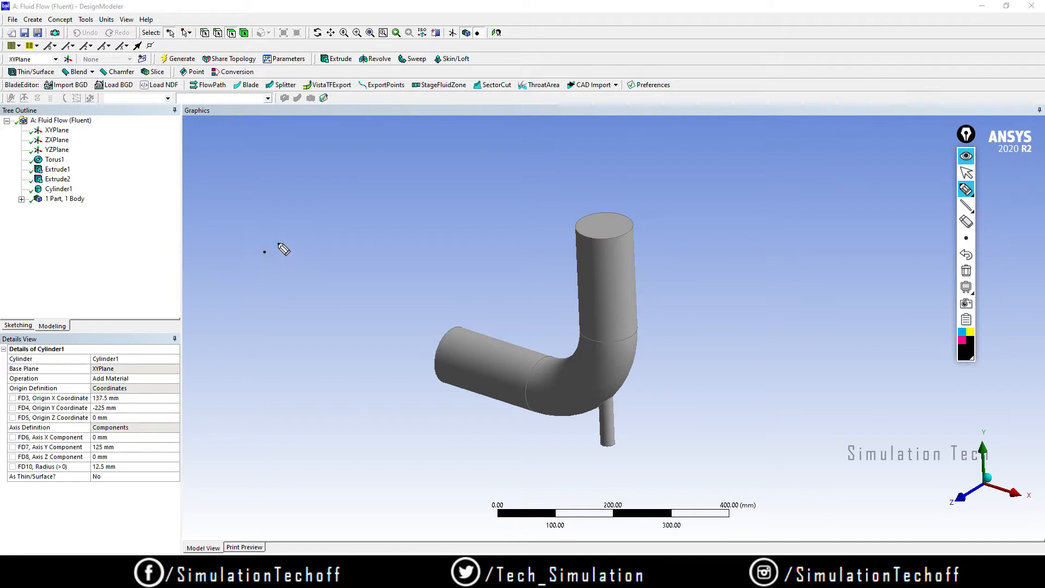
drag(279, 259, 306, 251)
drag(321, 212, 331, 239)
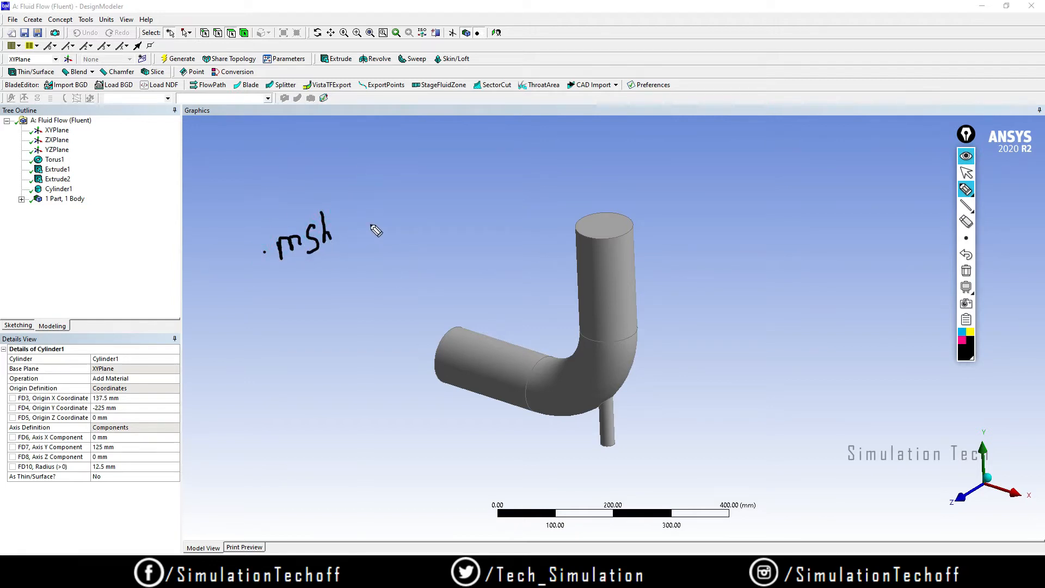
mouse_move(368, 223)
mouse_down()
mouse_move(399, 213)
mouse_move(403, 223)
mouse_up()
mouse_move(443, 186)
mouse_down()
mouse_move(494, 194)
mouse_move(522, 159)
mouse_move(550, 161)
mouse_move(547, 185)
mouse_up()
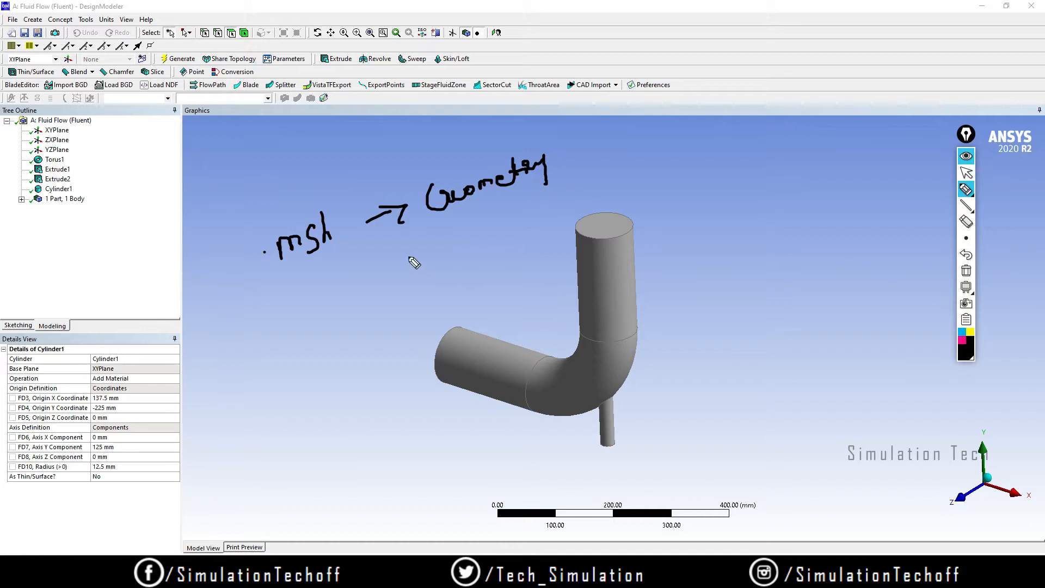
drag(385, 283, 423, 263)
drag(410, 267, 420, 282)
mouse_move(447, 267)
mouse_down()
mouse_move(445, 255)
mouse_move(476, 250)
mouse_move(495, 237)
mouse_move(492, 228)
mouse_move(504, 241)
mouse_move(523, 235)
mouse_move(531, 271)
mouse_up()
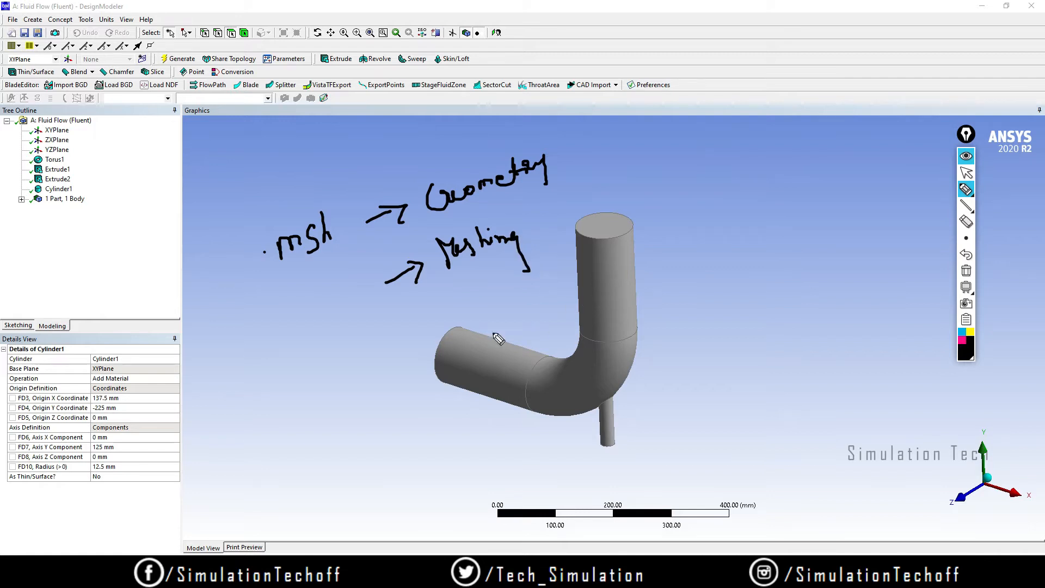
mouse_move(239, 229)
mouse_down()
mouse_move(279, 305)
mouse_move(348, 199)
mouse_move(229, 223)
mouse_up()
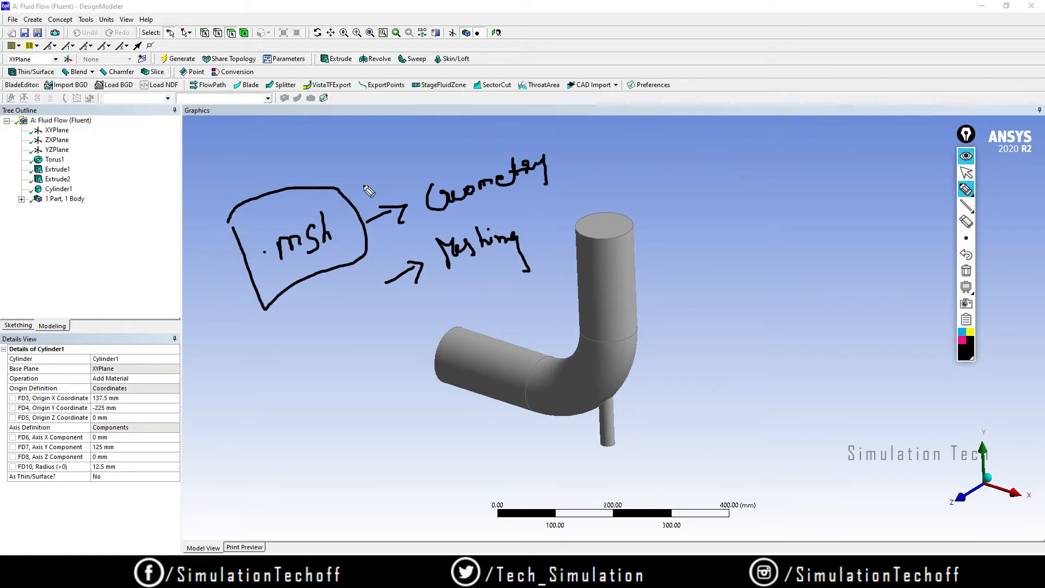
click(966, 271)
mouse_move(363, 191)
mouse_down()
mouse_move(420, 204)
mouse_move(450, 164)
mouse_move(475, 165)
mouse_move(490, 148)
mouse_move(508, 154)
mouse_move(513, 180)
mouse_up()
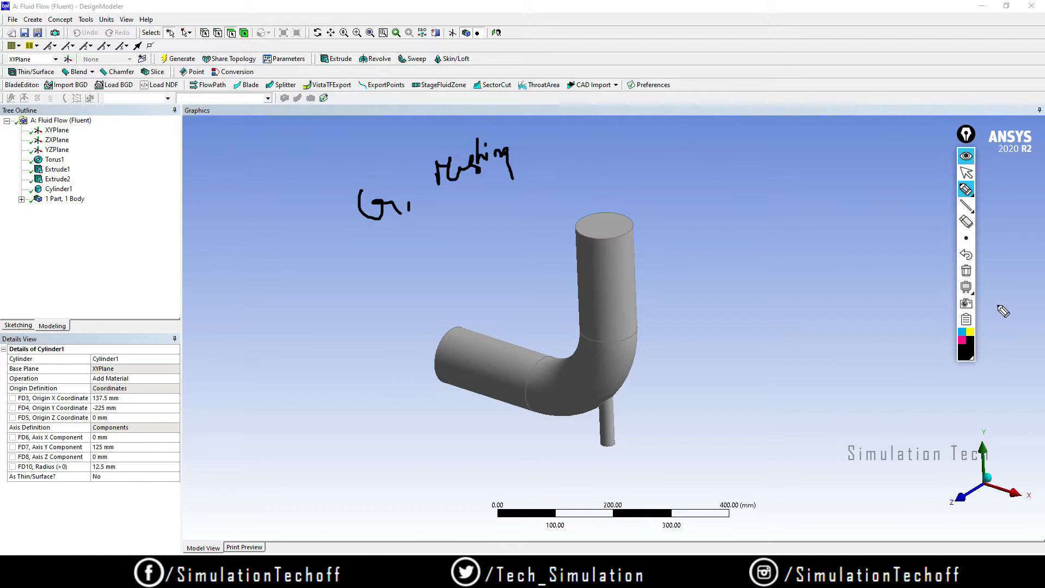
click(967, 272)
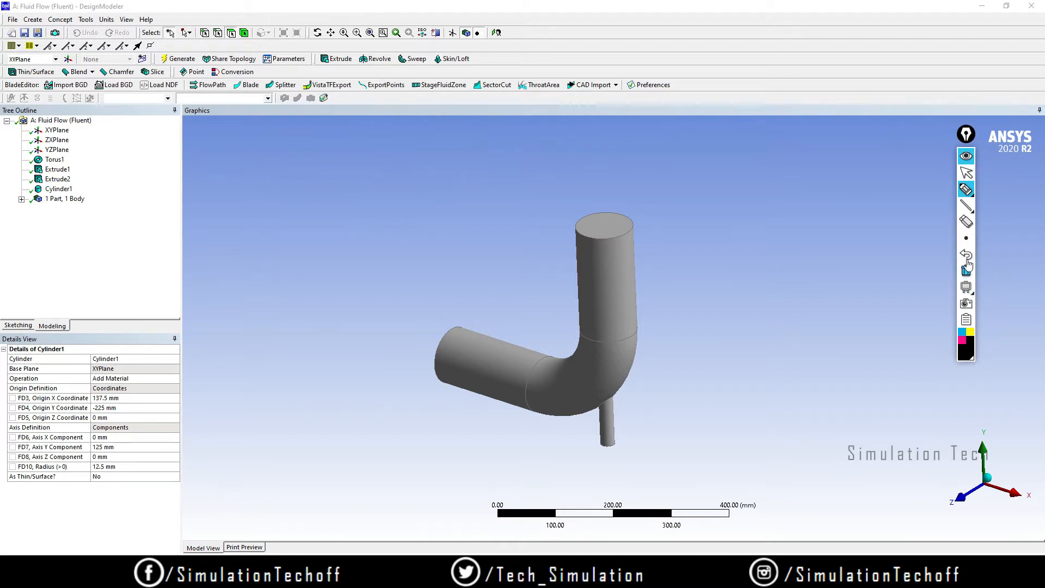
click(966, 175)
- Check the problem specification drawing in PowerPoint and return to DesignModeler to inspect the elbow from its inlet end
mouse_move(577, 322)
middle_down()
mouse_move(581, 336)
mouse_move(688, 409)
mouse_move(520, 397)
mouse_move(610, 376)
mouse_move(603, 384)
middle_up()
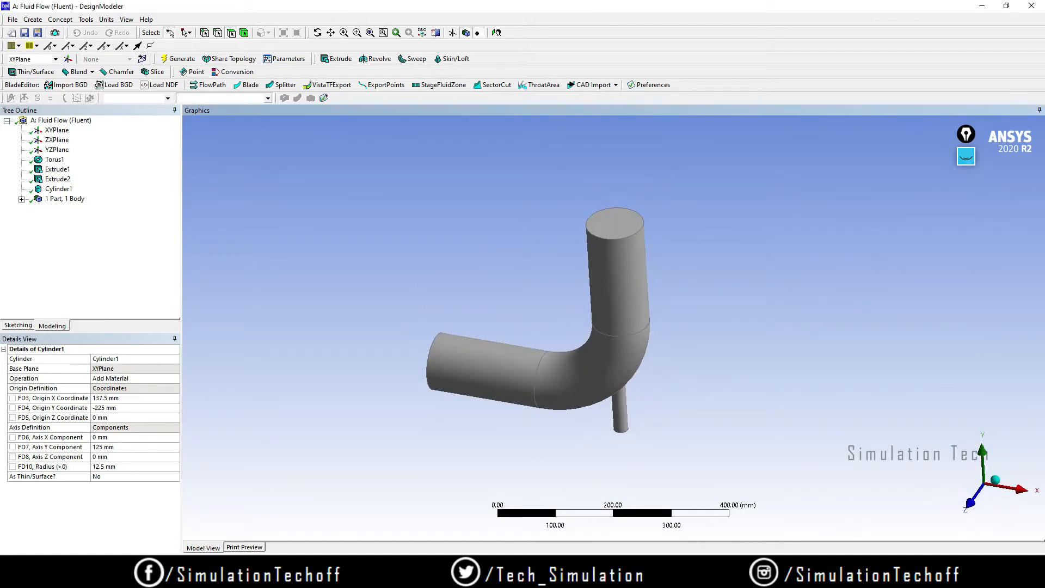
key(alt+Tab)
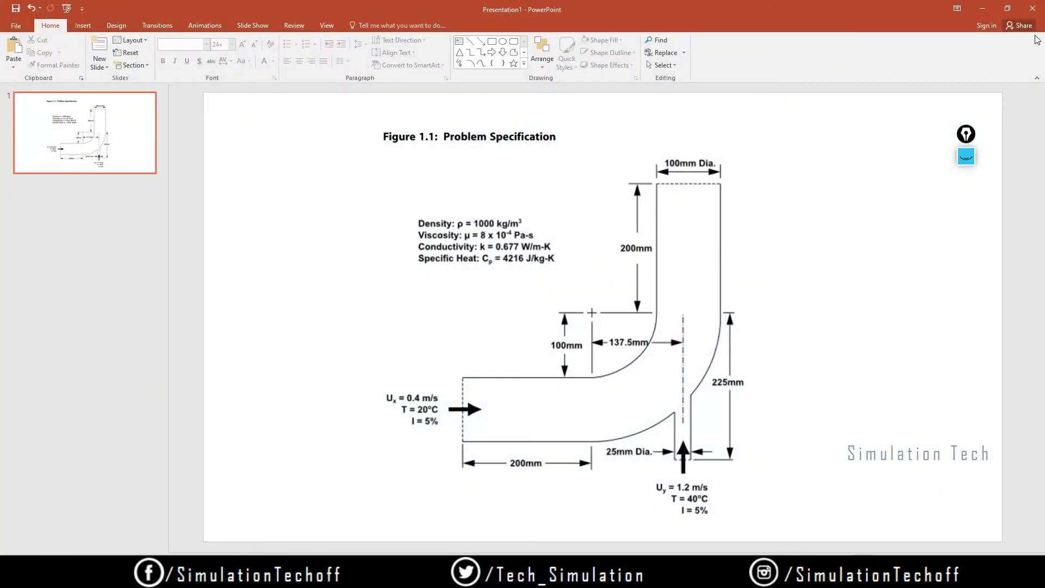
click(983, 8)
middle_drag(716, 276, 657, 344)
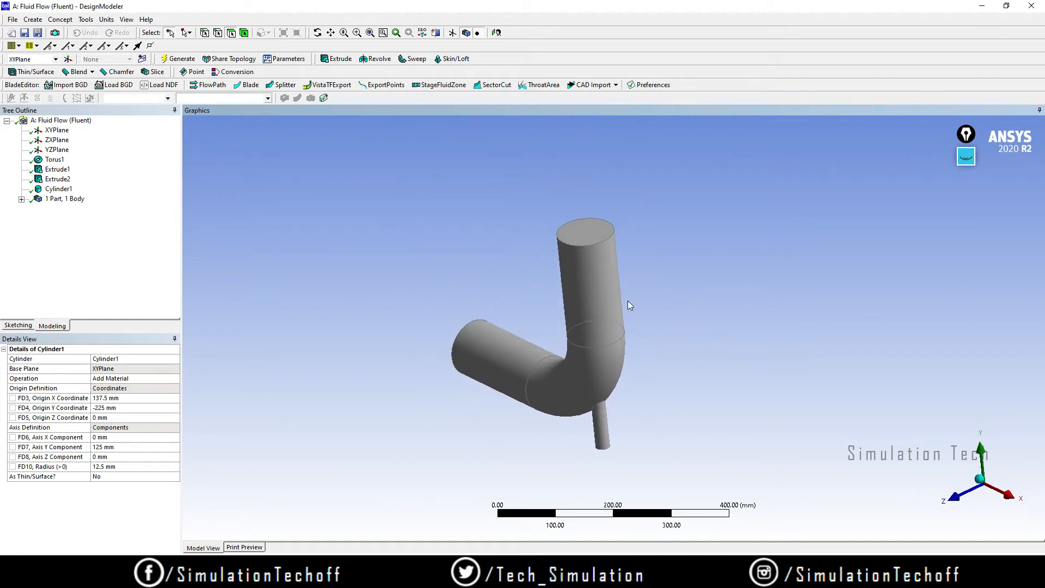
middle_drag(750, 366, 581, 394)
- Mark the elbow's dividing plane with a straight annotation line over the model and remove the line
click(966, 157)
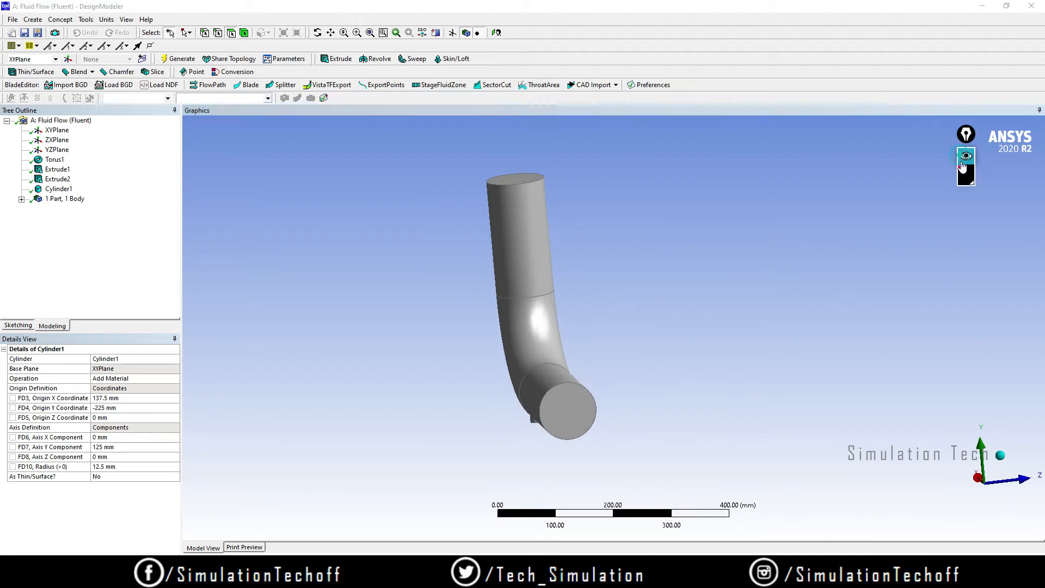
click(967, 206)
drag(505, 157, 568, 453)
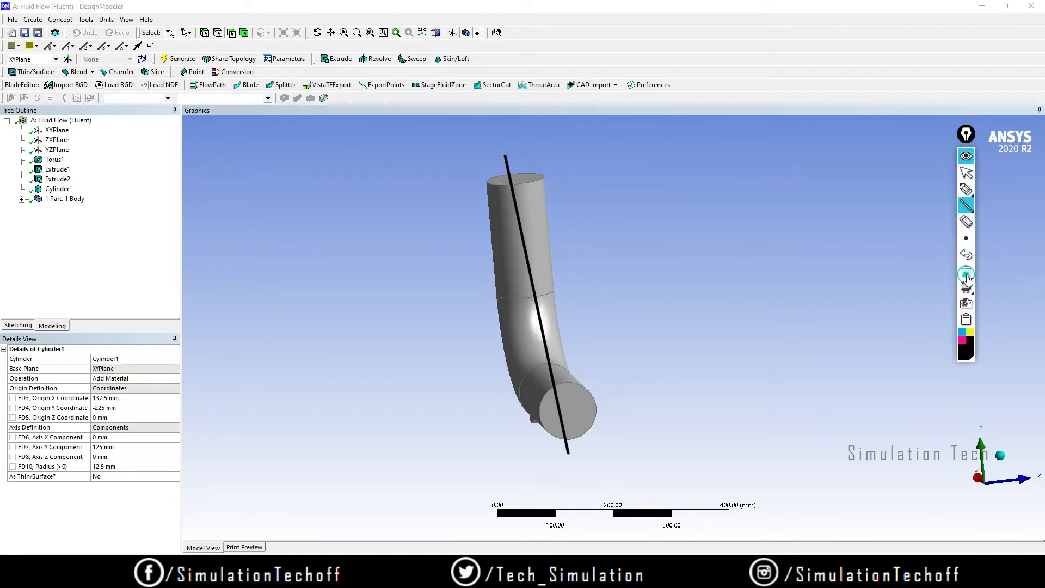
click(967, 256)
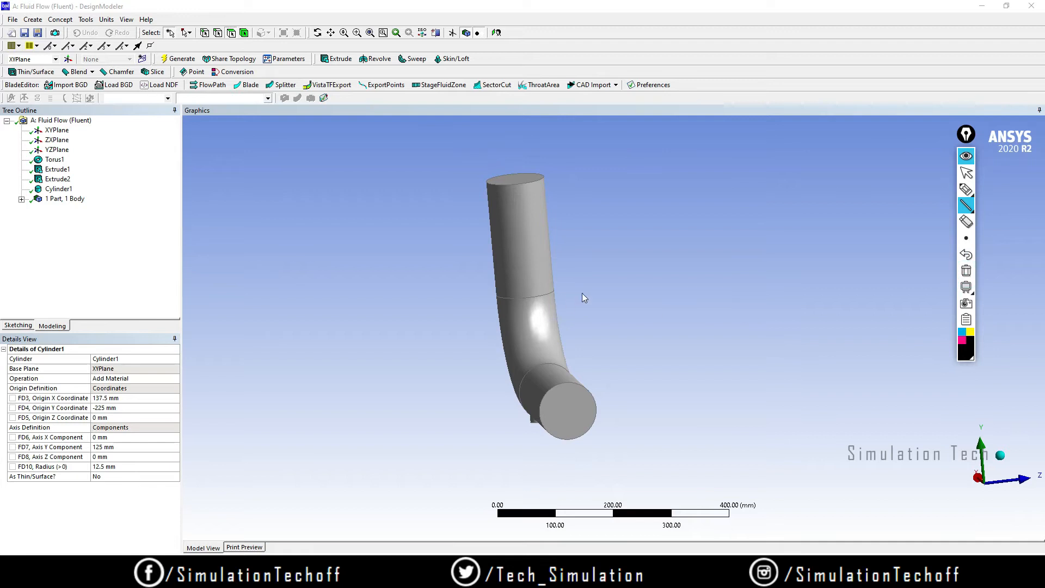
click(966, 156)
middle_drag(675, 267, 567, 169)
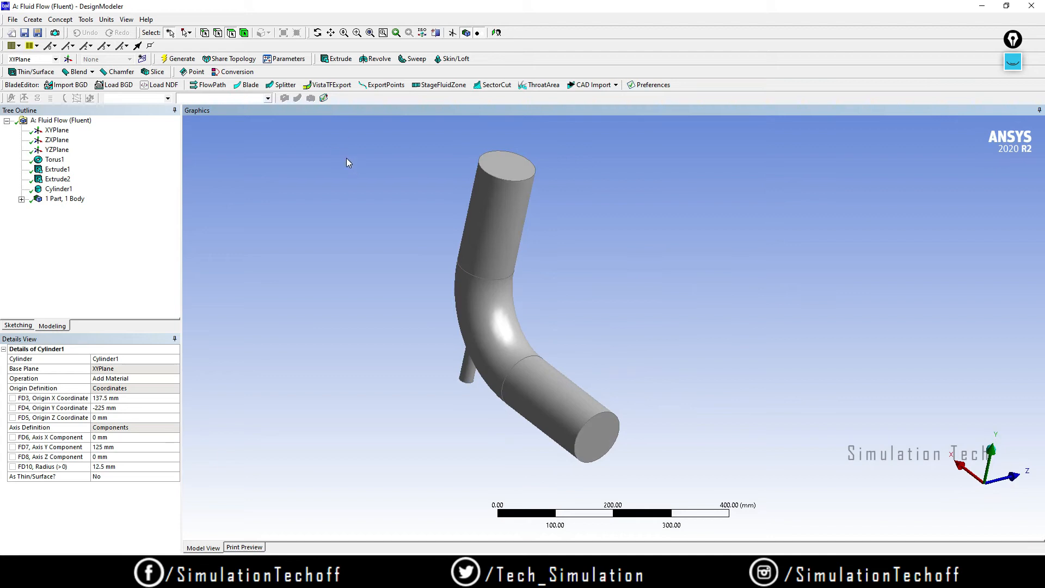
- Add a Symmetry feature for the elbow and assign the XYPlane as Symmetry Plane 1
click(85, 20)
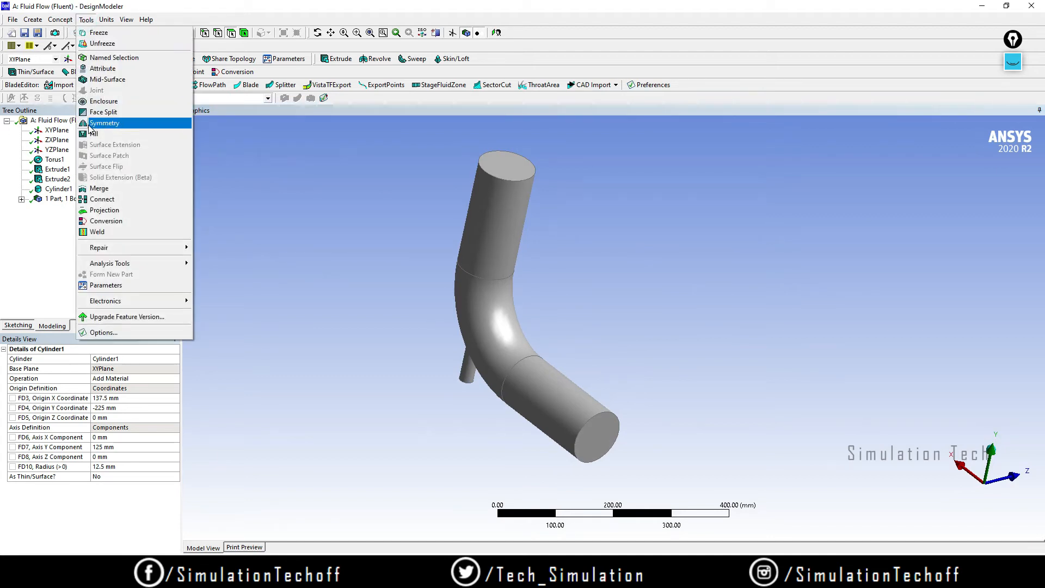
click(128, 129)
middle_drag(700, 357, 611, 343)
shift+middle_drag(608, 364, 556, 366)
ctrl+middle_drag(512, 348, 631, 315)
shift+middle_drag(681, 340, 615, 339)
shift+middle_drag(615, 326, 641, 317)
scroll(610, 315, down, 2)
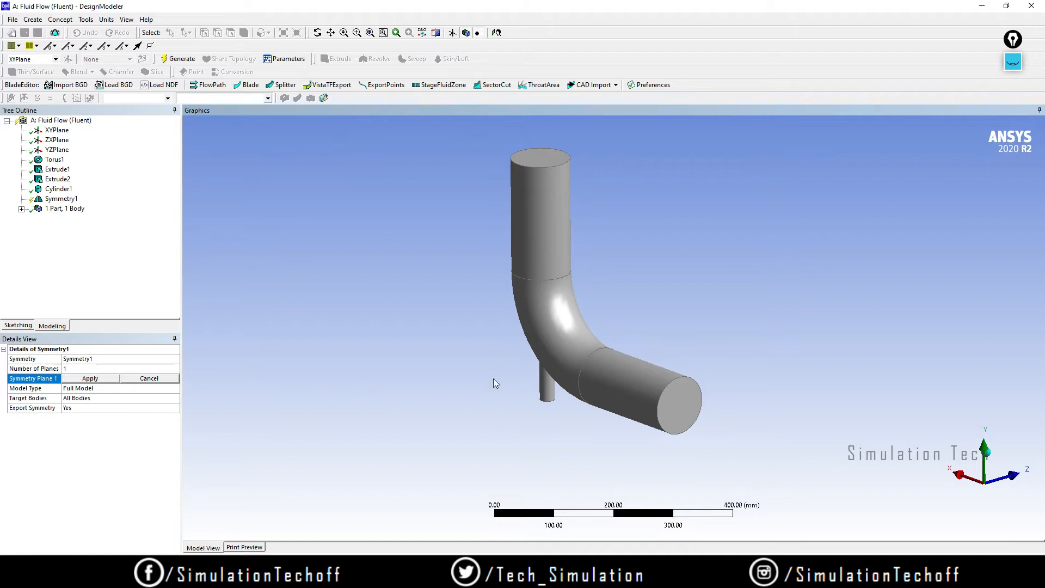
middle_drag(495, 383, 481, 404)
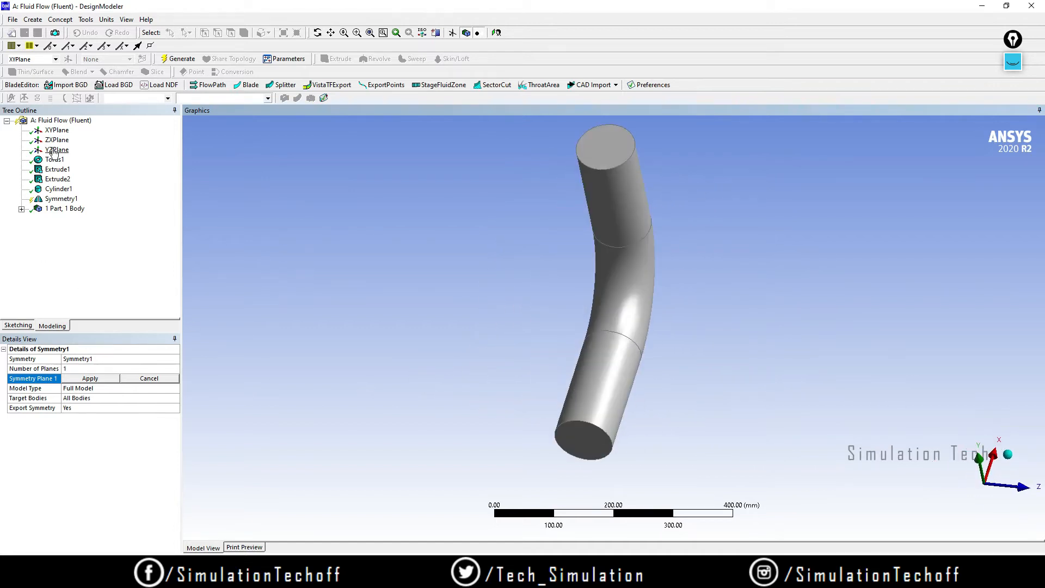
click(54, 132)
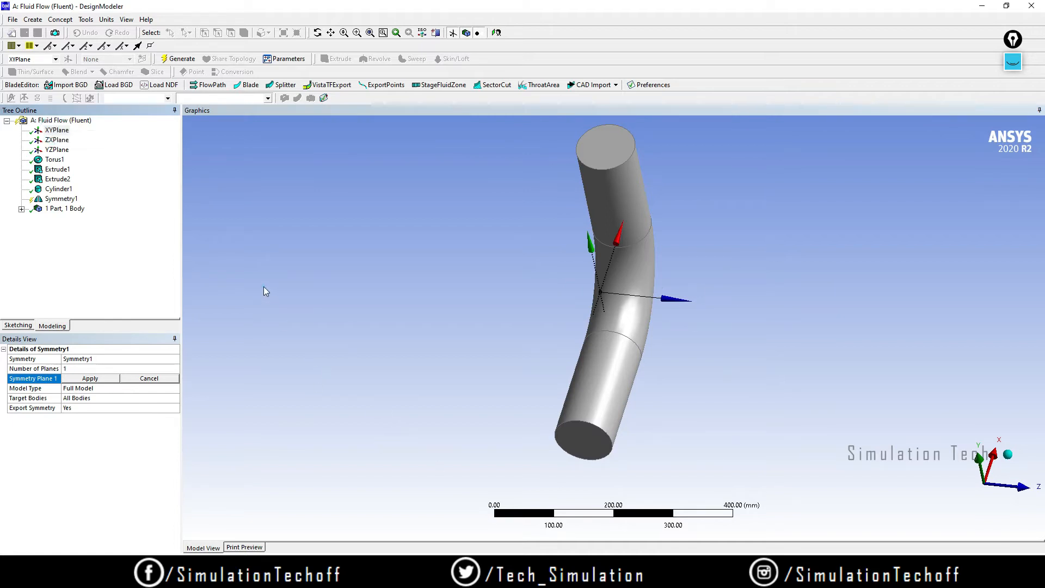
middle_drag(414, 321, 495, 271)
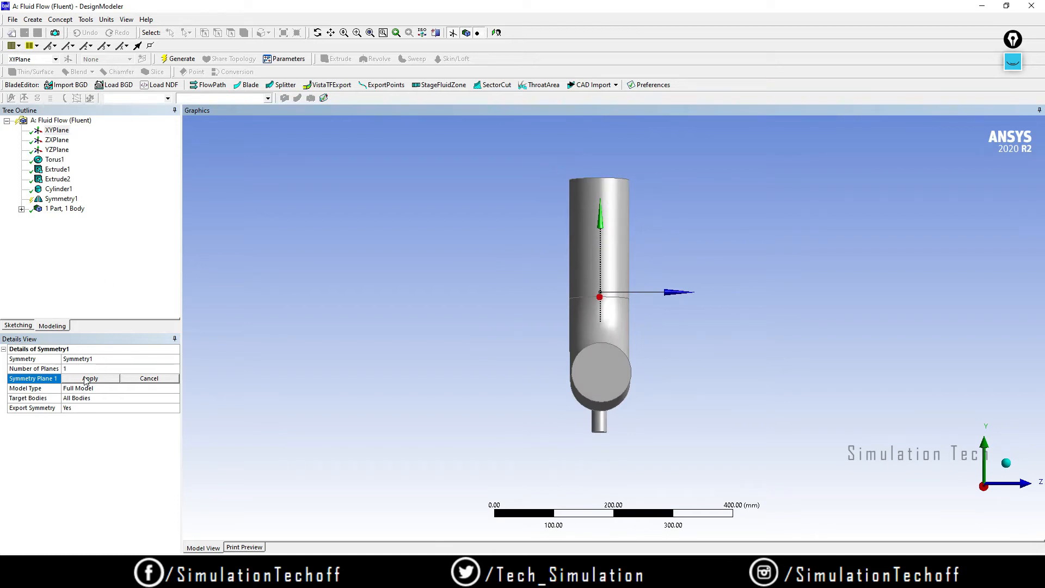
click(56, 130)
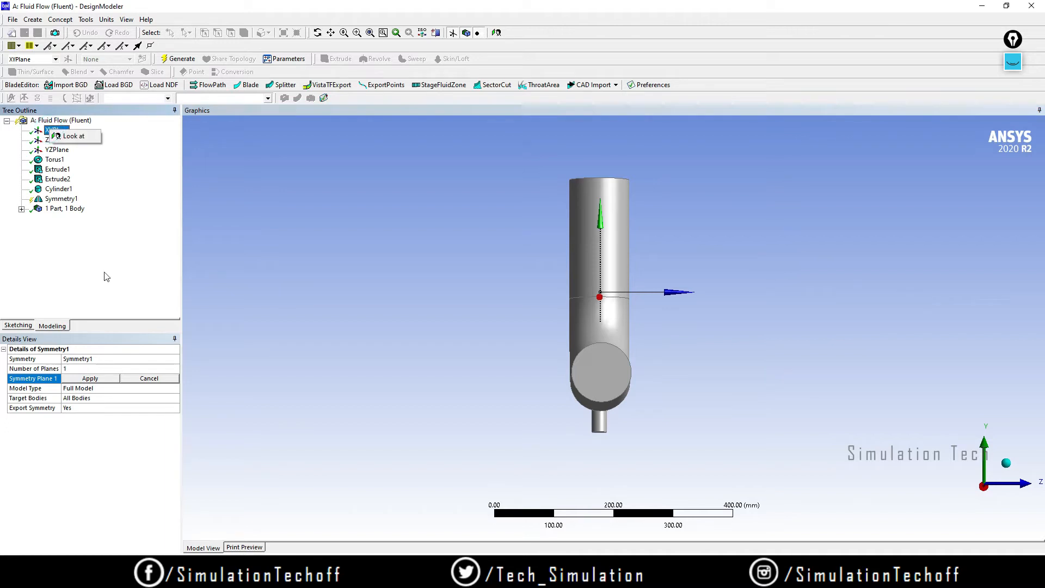
click(91, 378)
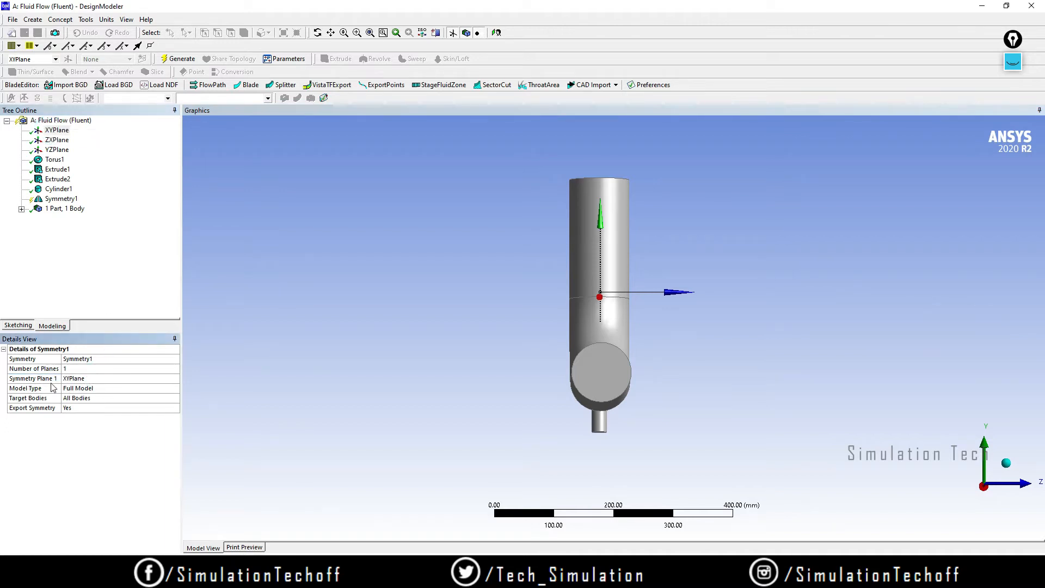
- Generate the symmetry cut and inspect the half elbow from its cut face
right_click(410, 360)
click(374, 243)
middle_drag(775, 324, 654, 350)
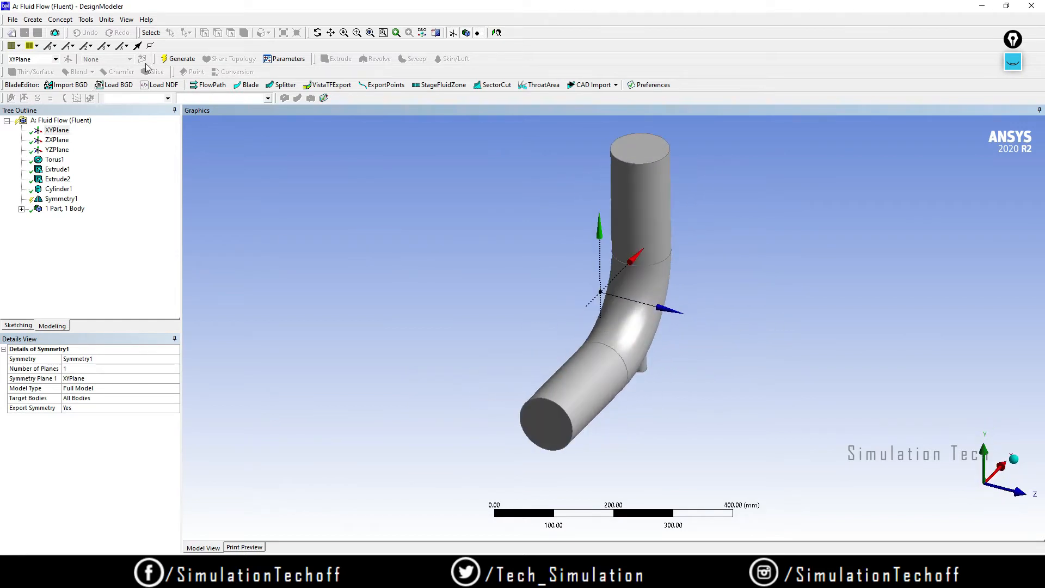
mouse_move(789, 286)
middle_down()
mouse_move(705, 256)
mouse_move(678, 264)
mouse_move(691, 277)
mouse_move(1000, 281)
mouse_move(856, 280)
mouse_move(611, 345)
mouse_move(675, 283)
mouse_move(437, 312)
mouse_move(753, 341)
mouse_move(560, 342)
mouse_move(614, 376)
mouse_move(571, 394)
mouse_move(795, 282)
middle_up()
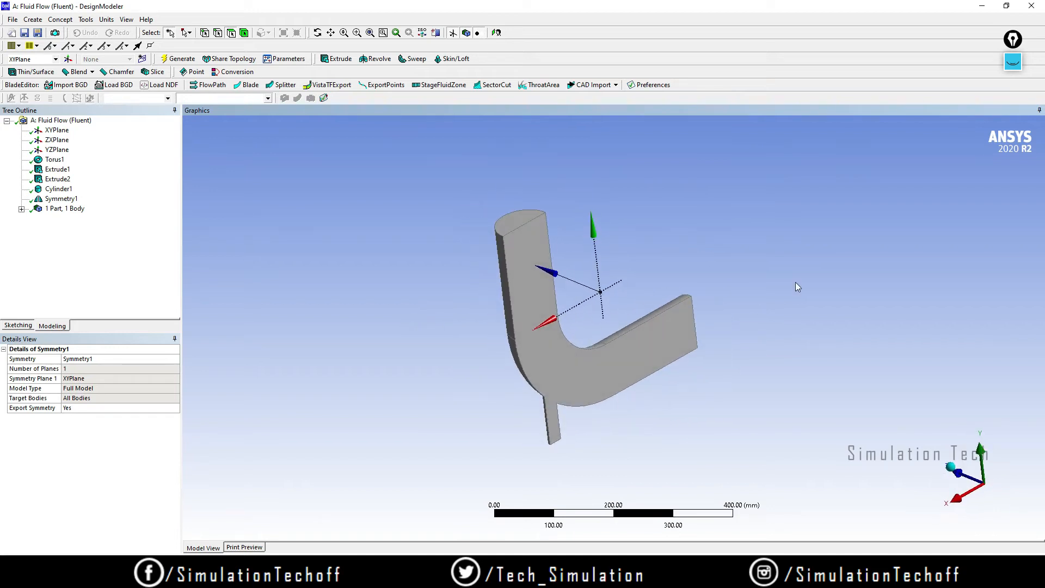
click(60, 199)
click(266, 230)
drag(1013, 35, 943, 45)
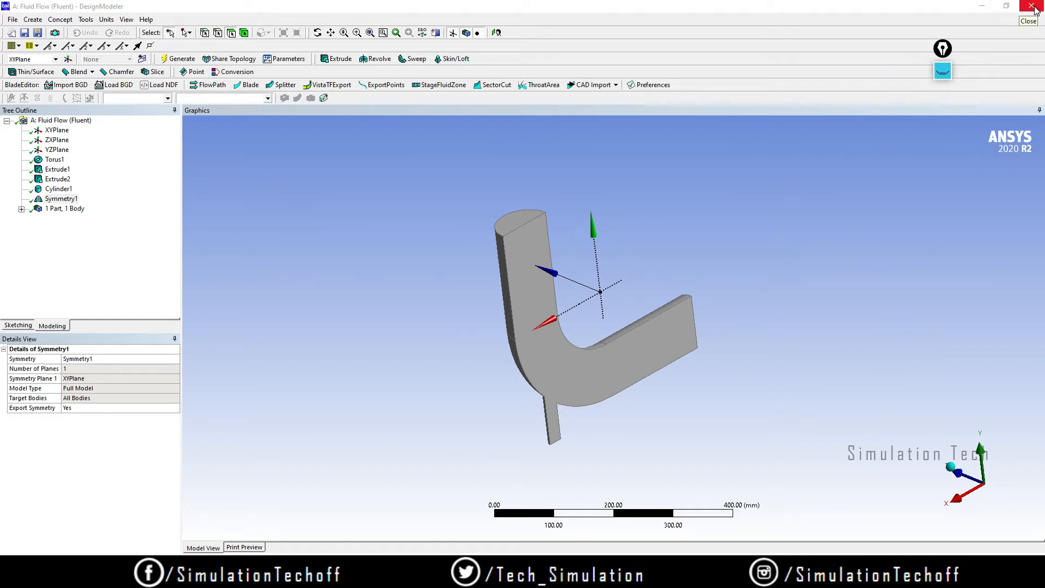
middle_drag(851, 343, 668, 324)
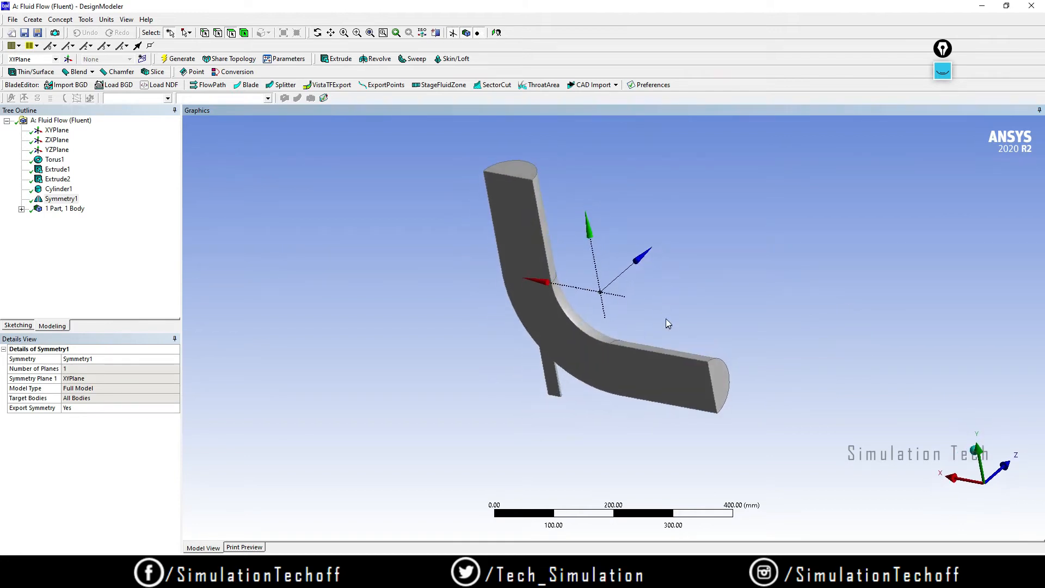
middle_drag(779, 392, 792, 368)
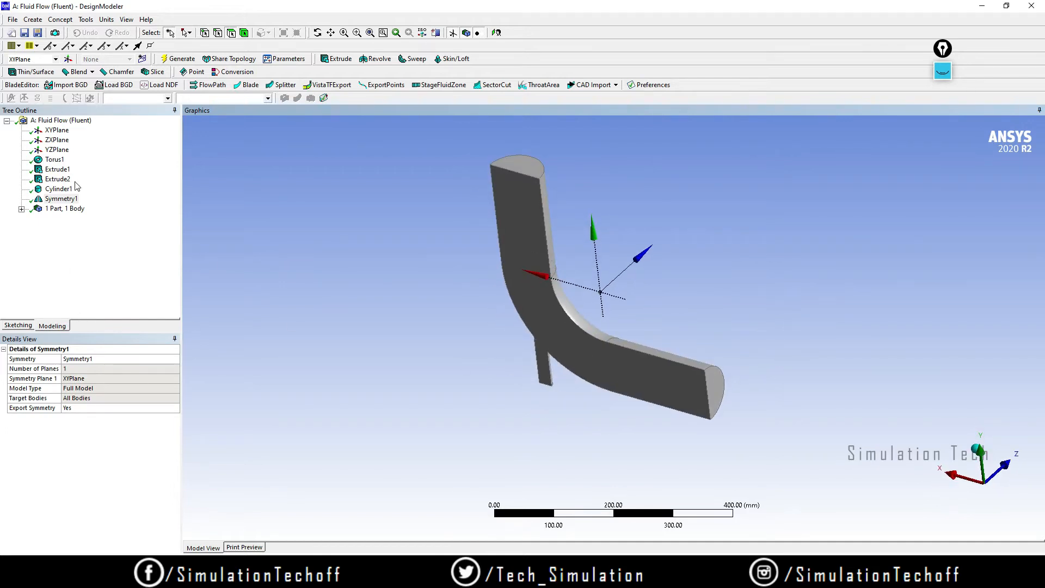
- Set the Fluid/Solid property of the part's single body to Fluid
click(21, 209)
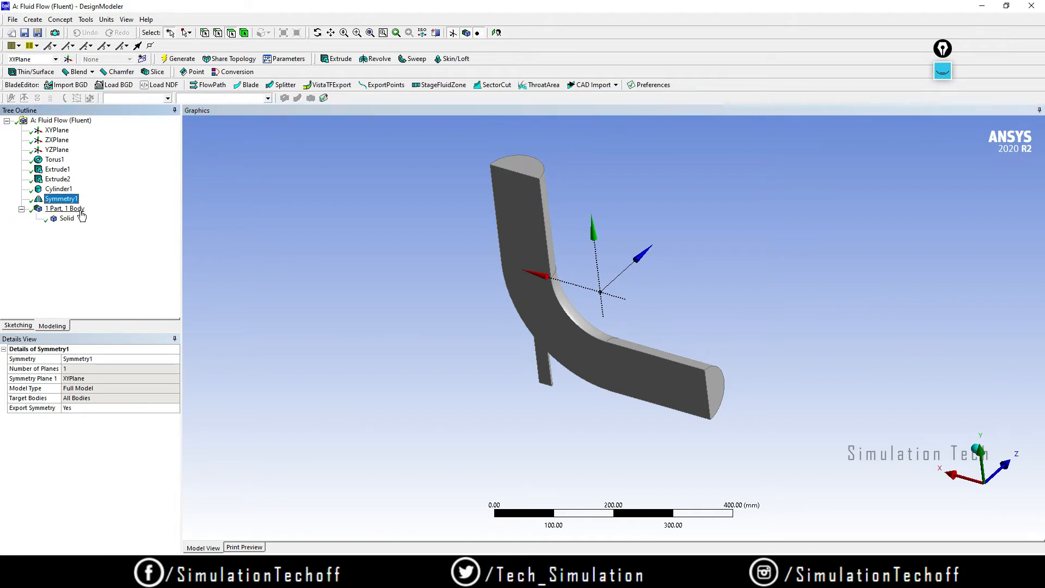
click(64, 220)
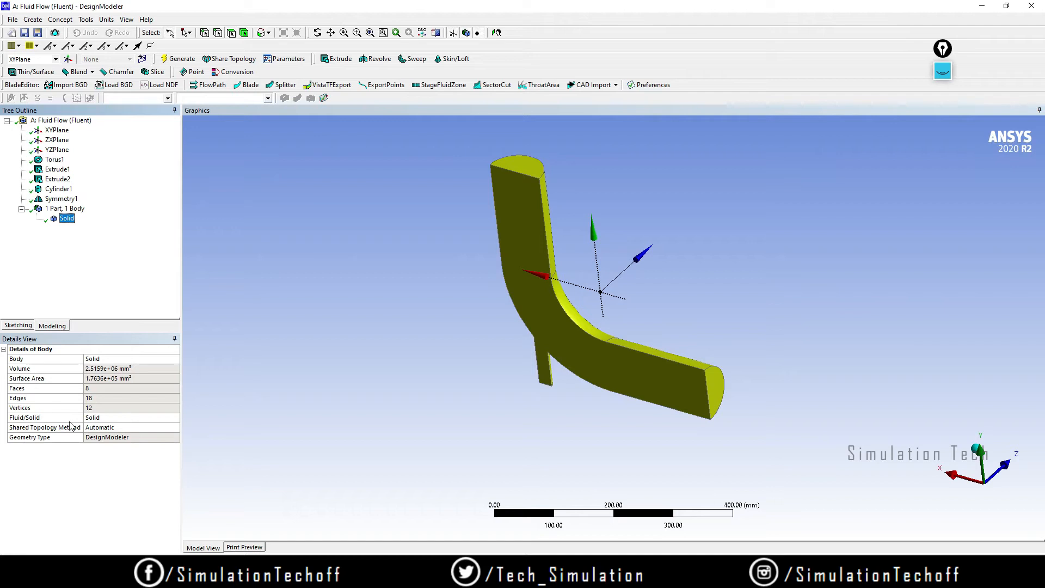
click(131, 418)
click(174, 418)
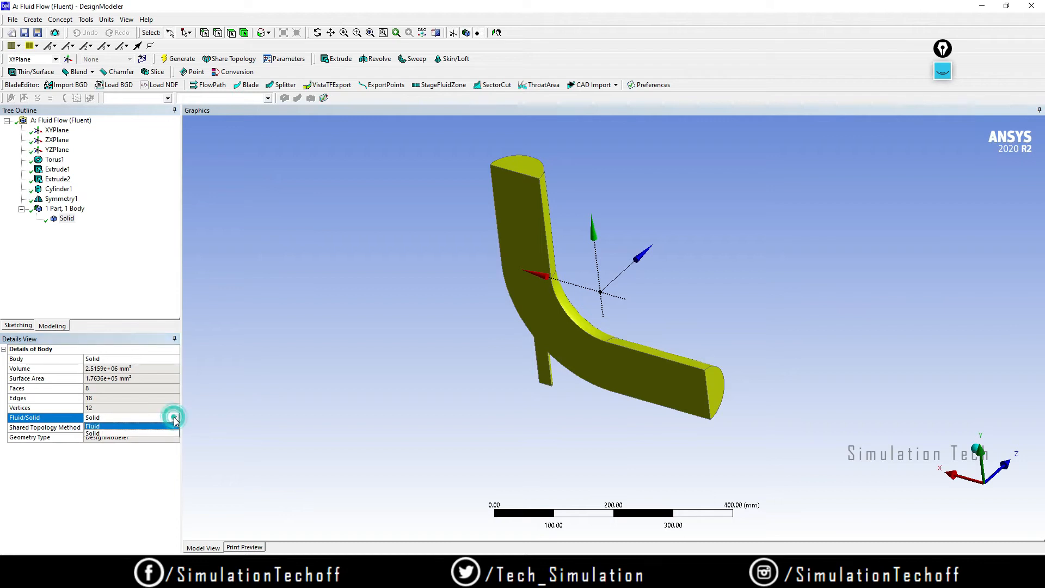
click(131, 426)
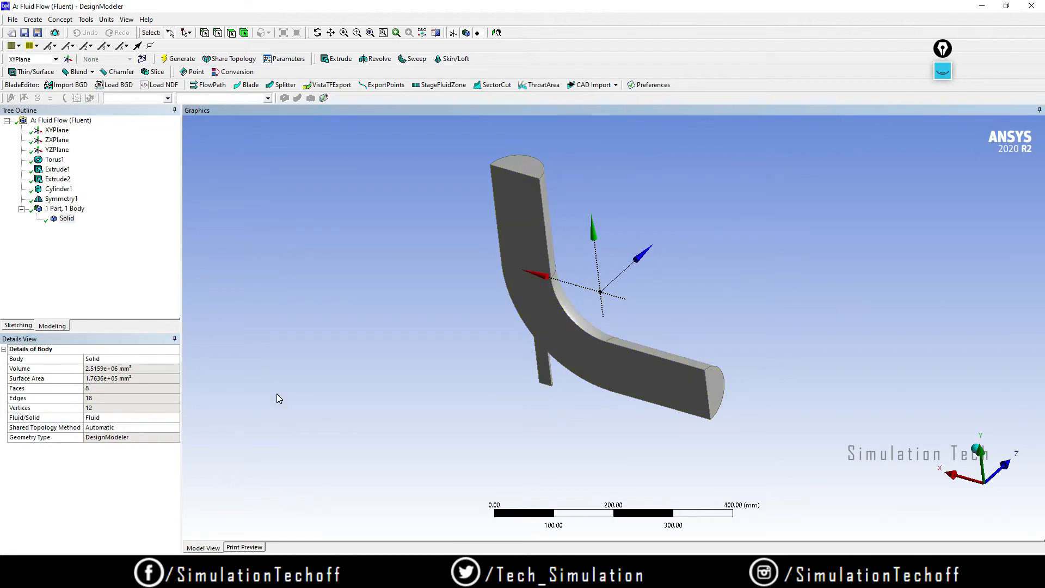
- Close DesignModeler to return to Workbench and open the Mesh cell of the Fluid Flow (Fluent) system in Meshing
click(941, 50)
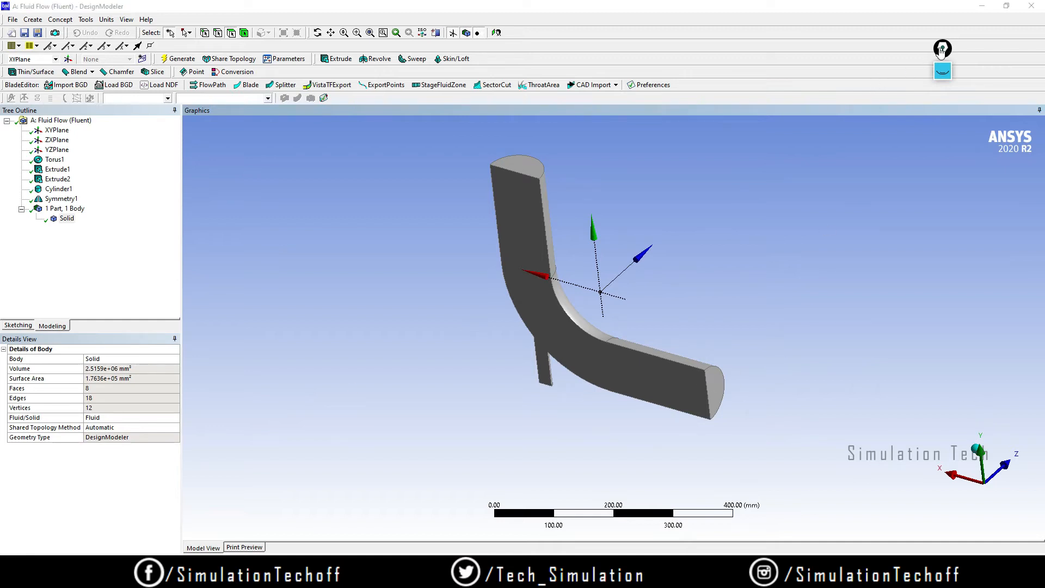
drag(941, 50, 893, 36)
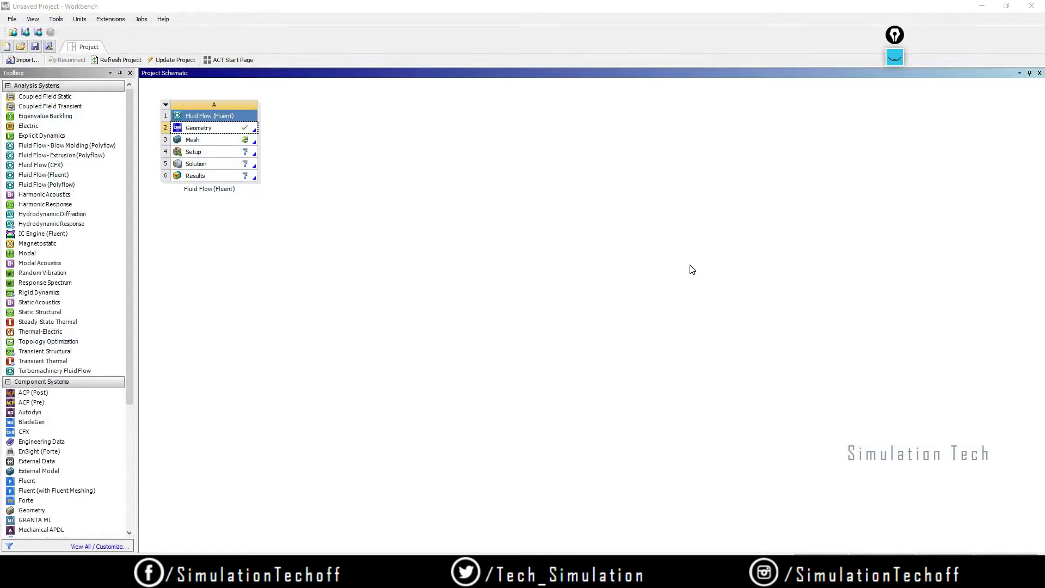
click(561, 195)
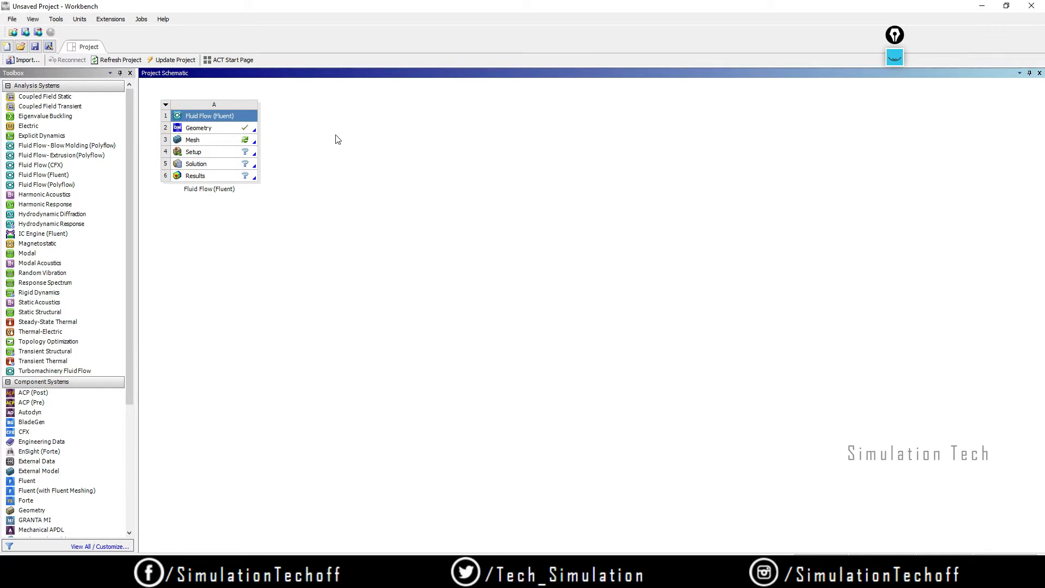
double_click(211, 143)
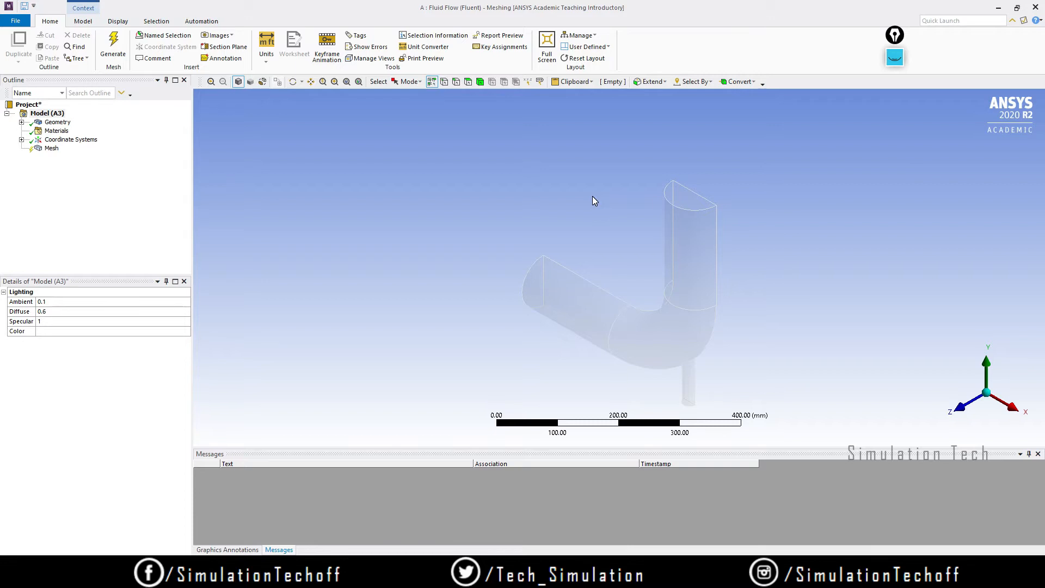
- Switch the length unit from millimetres to metres in Meshing
click(959, 412)
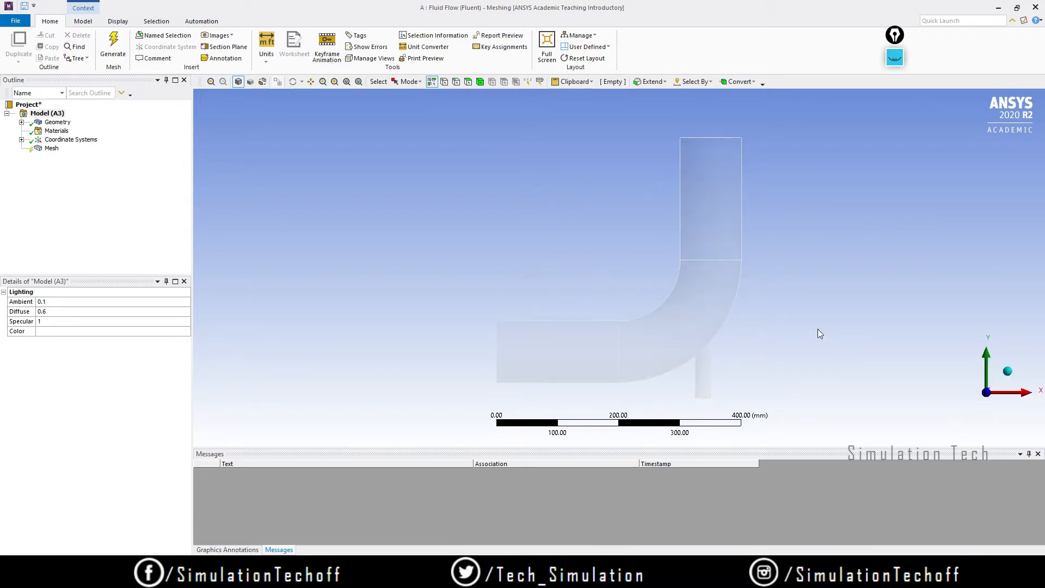
scroll(781, 301, down, 2)
scroll(781, 302, down, 1)
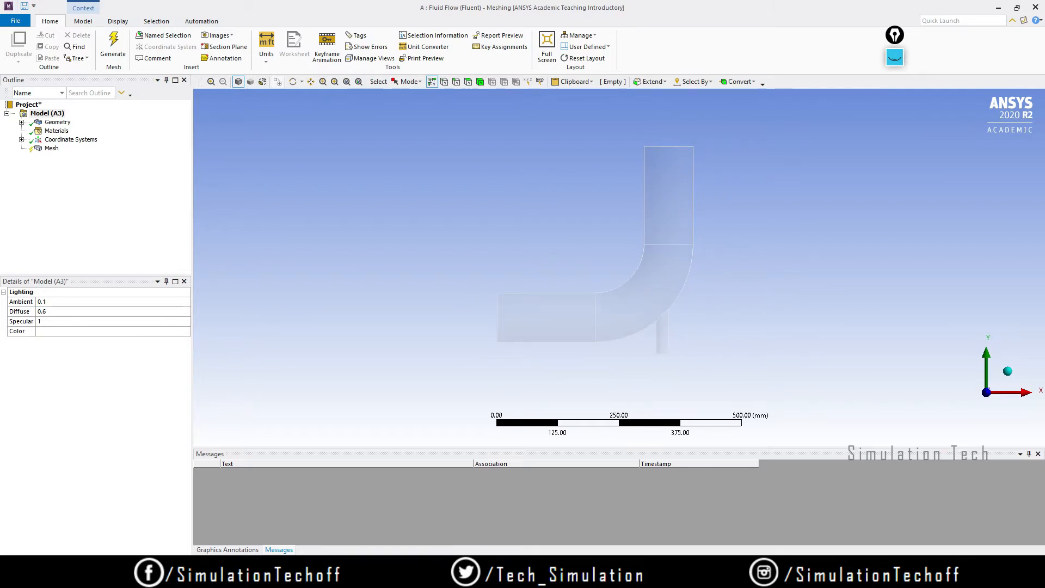
right_click(870, 413)
click(897, 418)
- Examine the Solid body's volume and centroid properties and the coordinate systems defined in the model
click(22, 122)
click(64, 130)
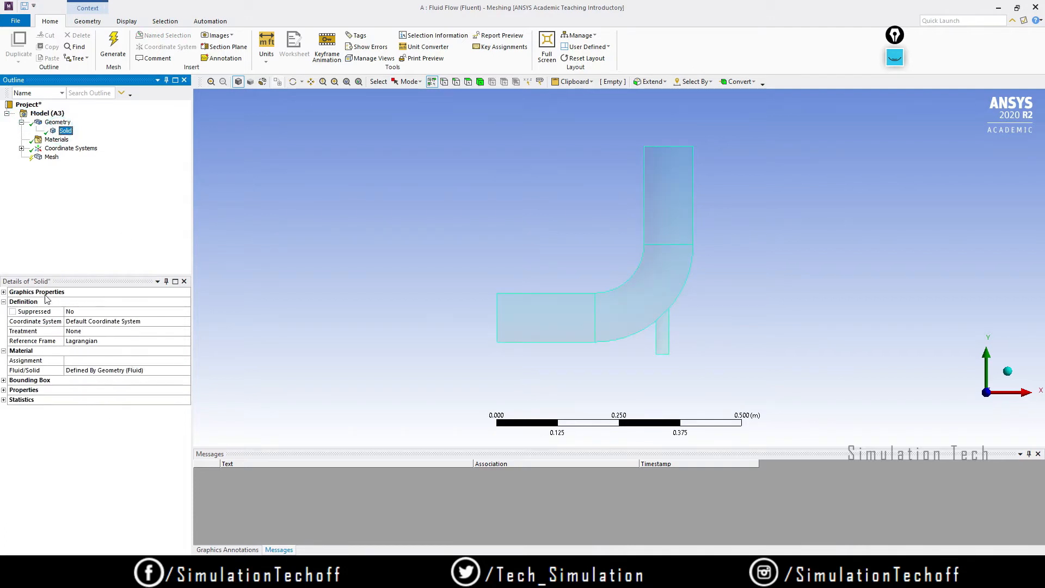
click(3, 389)
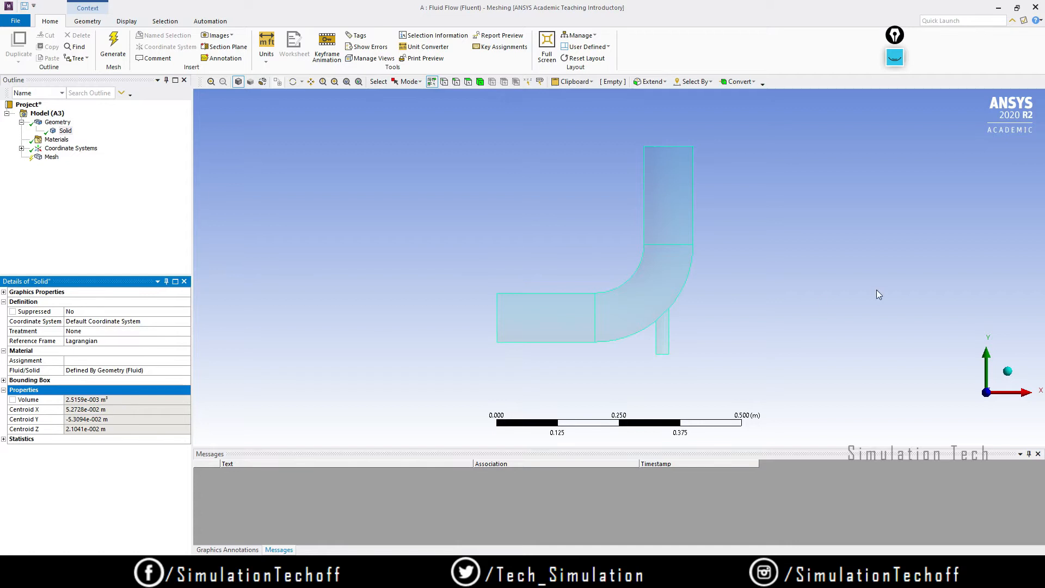
middle_drag(804, 257, 672, 249)
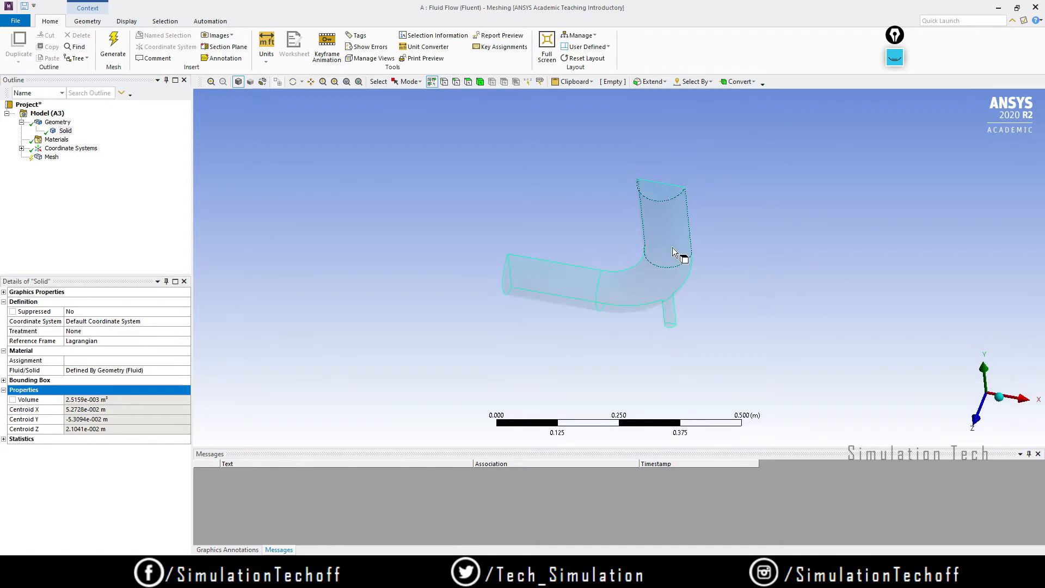
click(21, 148)
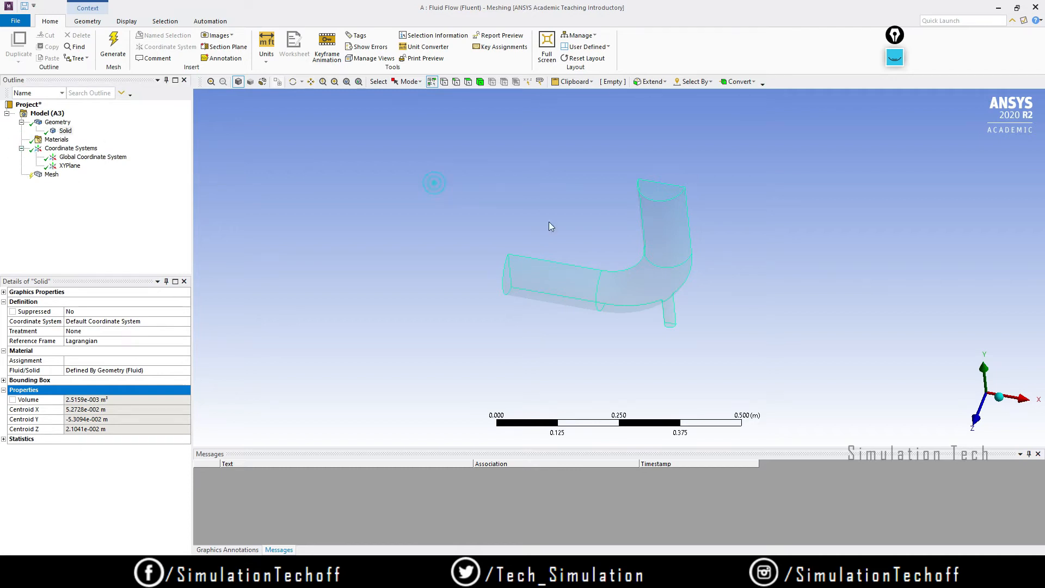
- Create the named selection "Velocity Inlet Large" on the horizontal leg's end face and check its highlighted scope
middle_drag(845, 356, 863, 322)
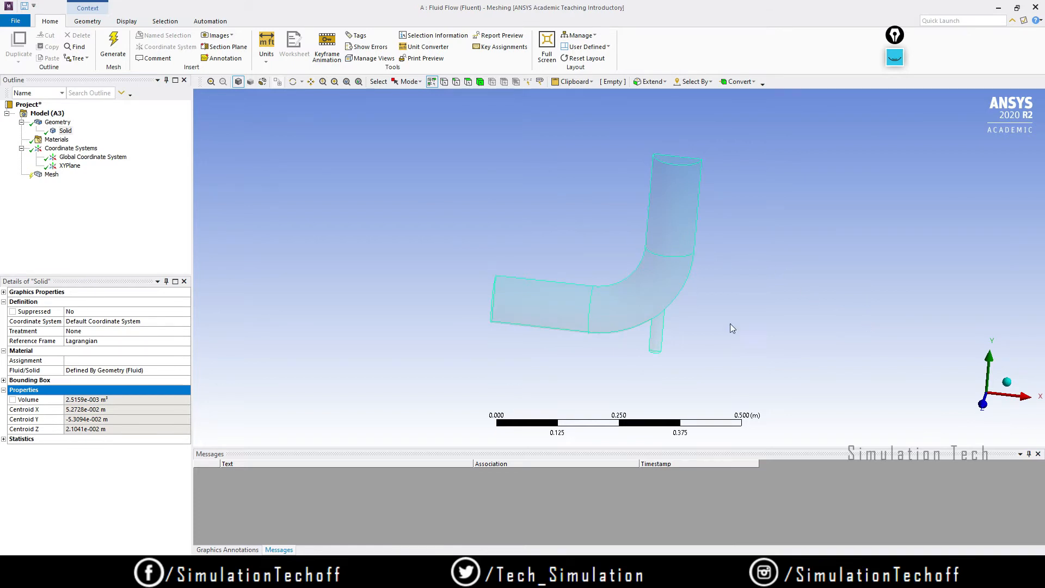
middle_drag(707, 344, 661, 324)
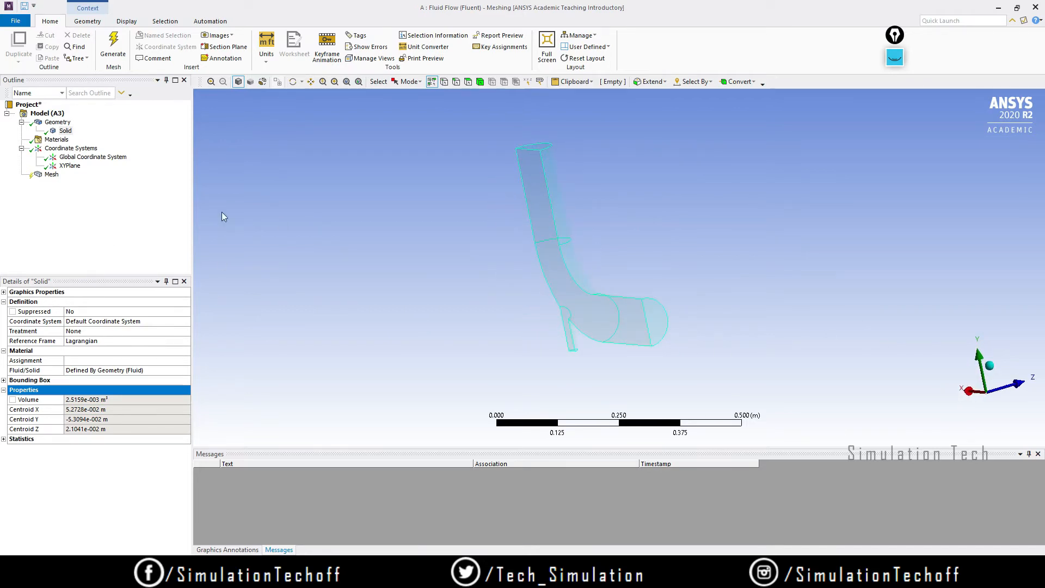
click(655, 325)
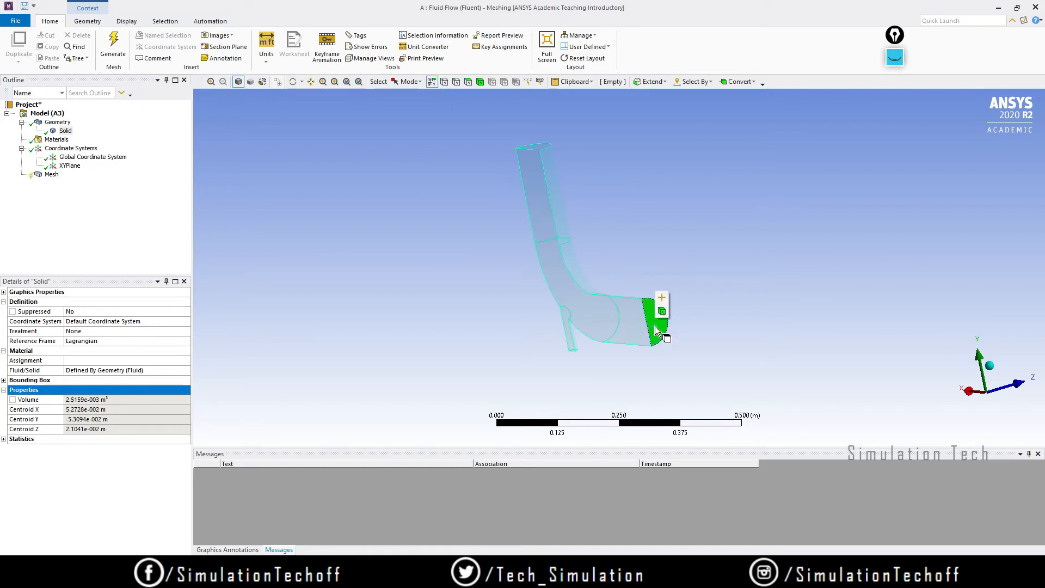
right_click(655, 325)
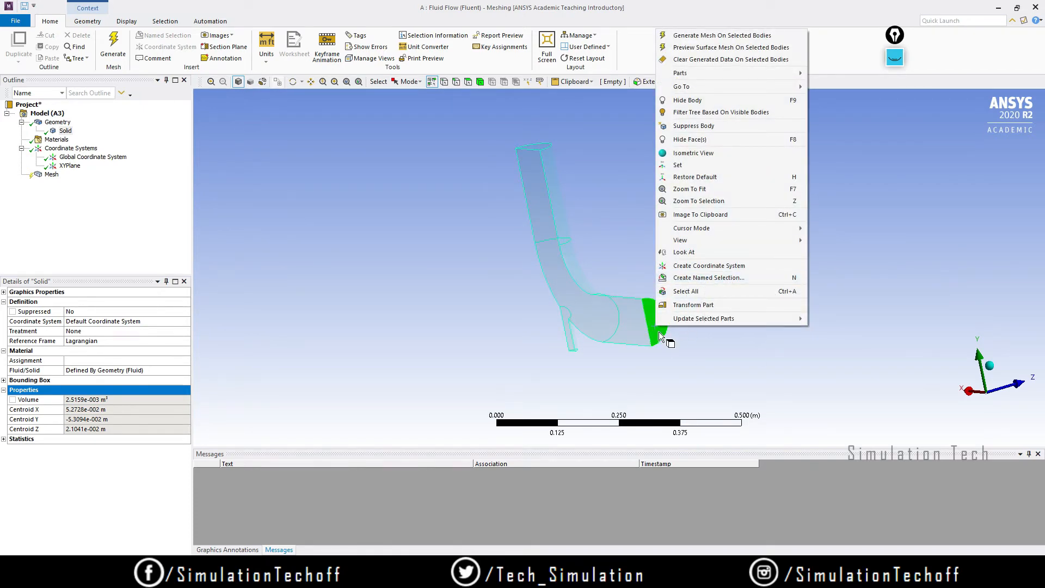
click(721, 277)
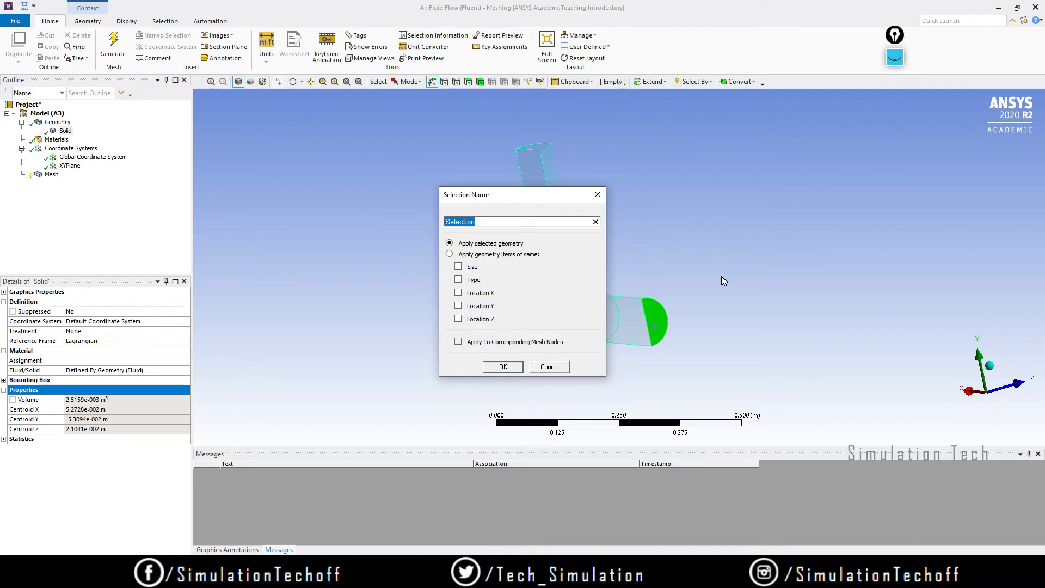
text(Velocity Inlet Lag)
key(BackSpace)
click(502, 366)
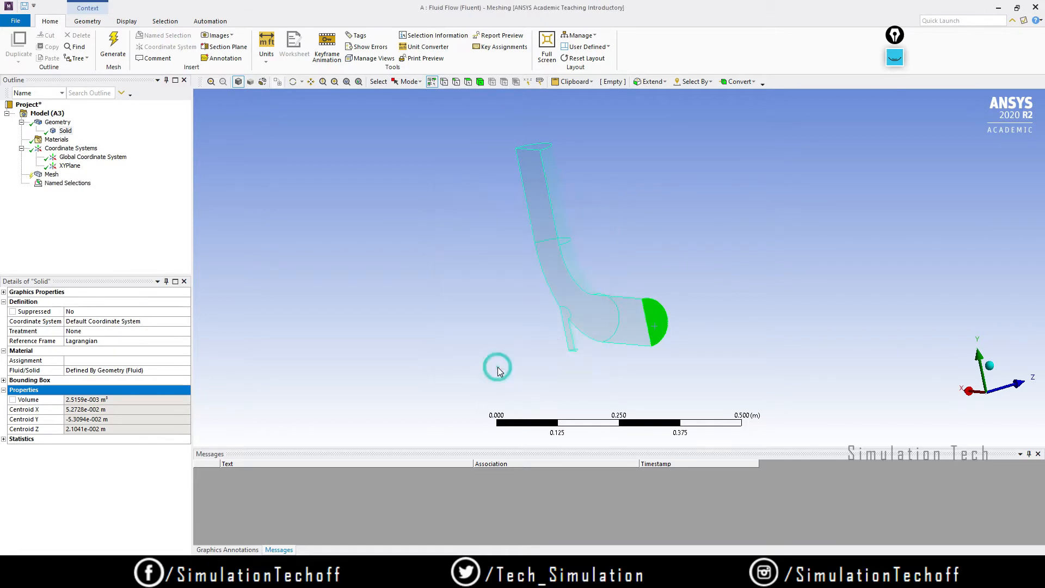
click(22, 184)
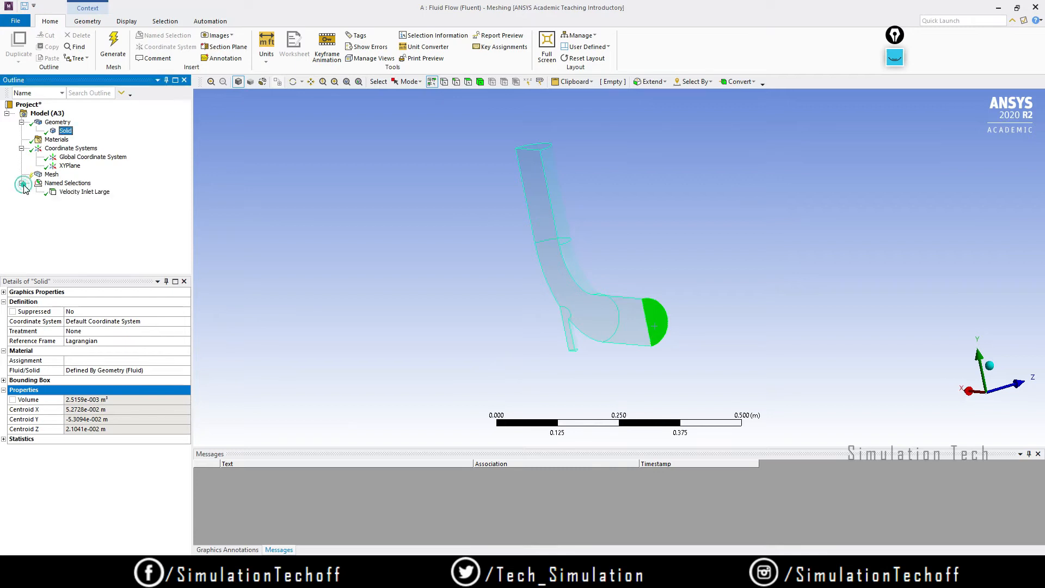
click(82, 191)
mouse_move(713, 342)
middle_down()
mouse_move(723, 341)
mouse_move(676, 345)
mouse_move(702, 349)
middle_up()
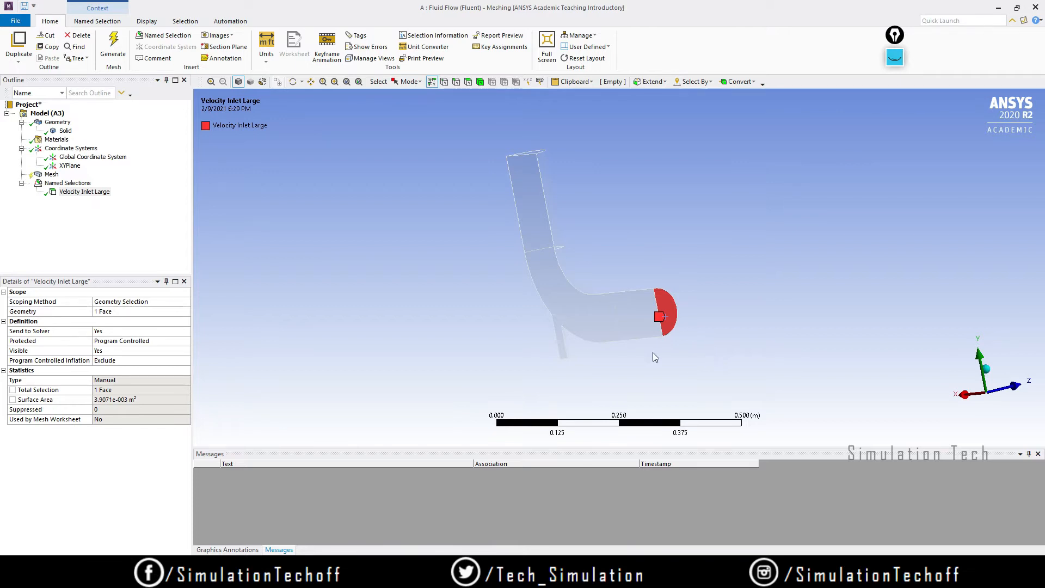
- Create the named selection "Velocity Inlet Small" on the end face of the small branch pipe
middle_drag(596, 351, 504, 310)
click(485, 323)
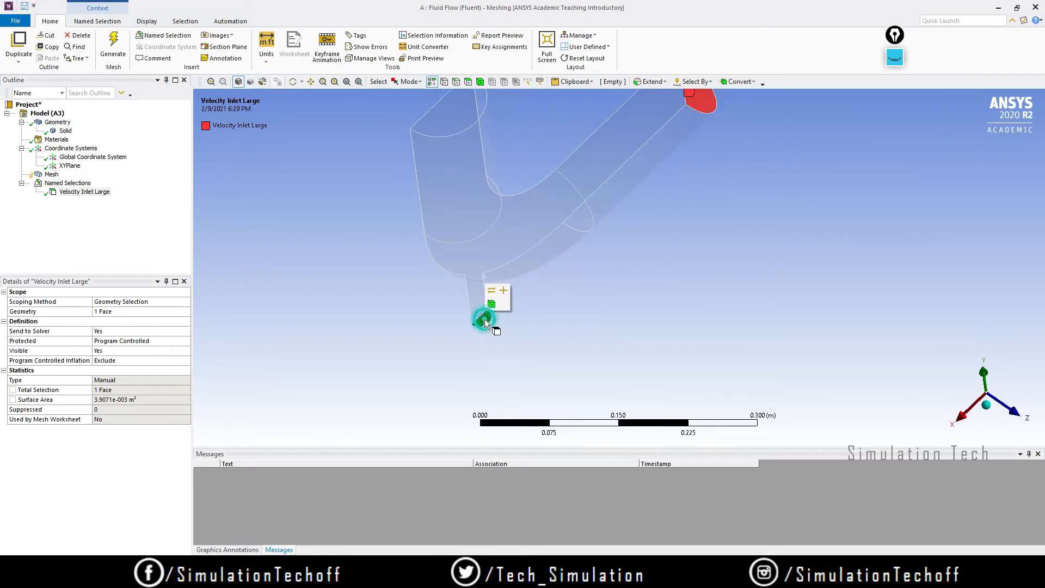
right_click(484, 319)
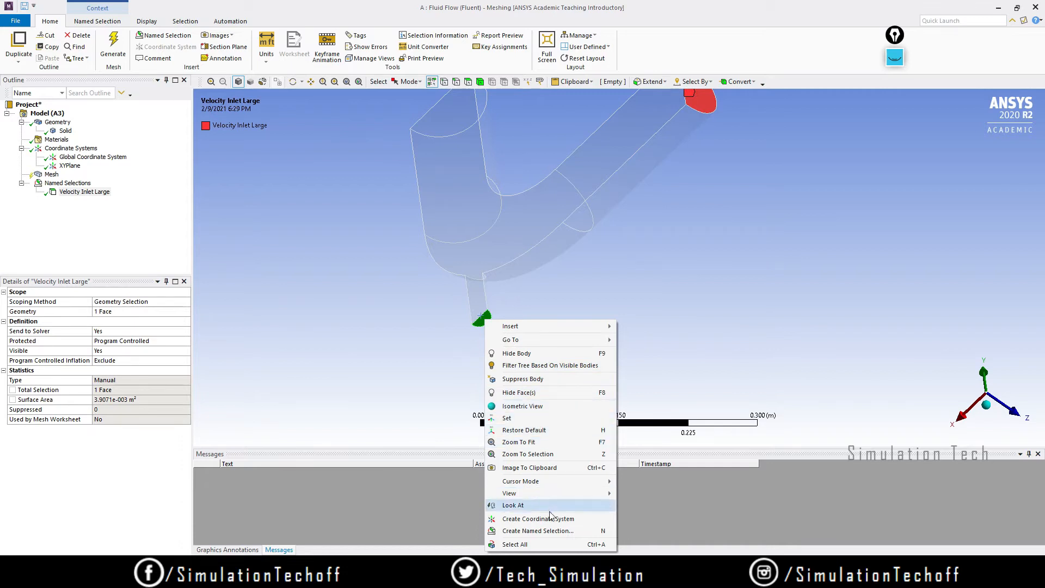
click(554, 530)
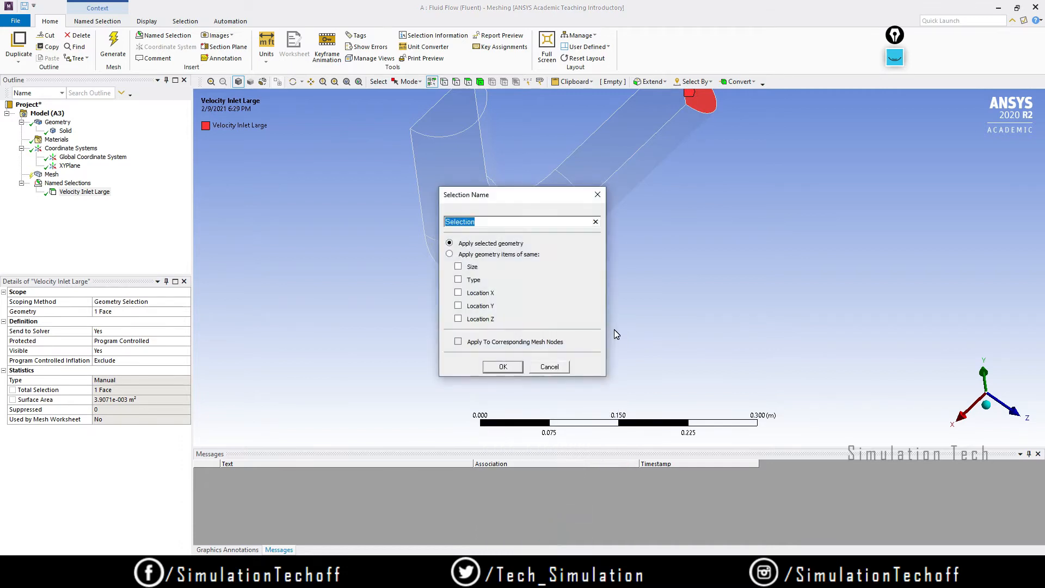
text(Velocity Inlet Small)
click(501, 366)
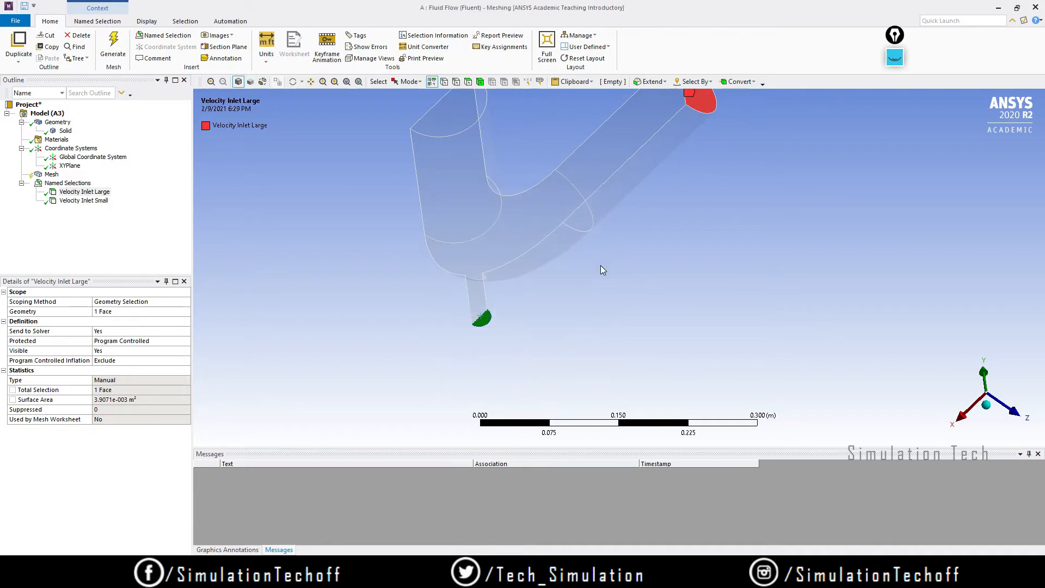
- Create the named selection "Pressure Outlet" on the end face of the elbow's vertical leg
middle_drag(602, 271, 604, 311)
scroll(578, 273, down, 3)
middle_drag(579, 273, 599, 256)
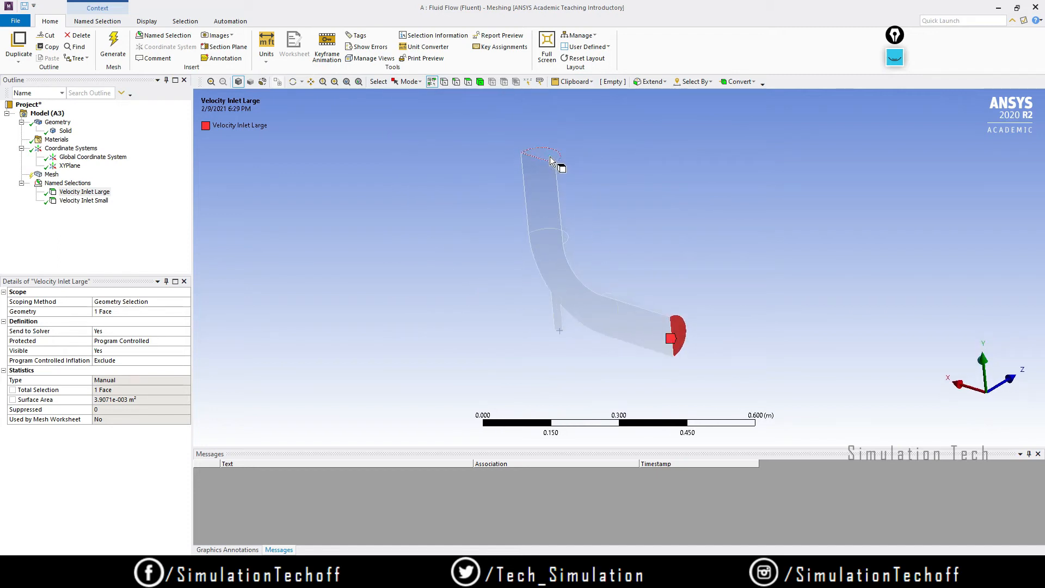
click(550, 156)
right_click(550, 157)
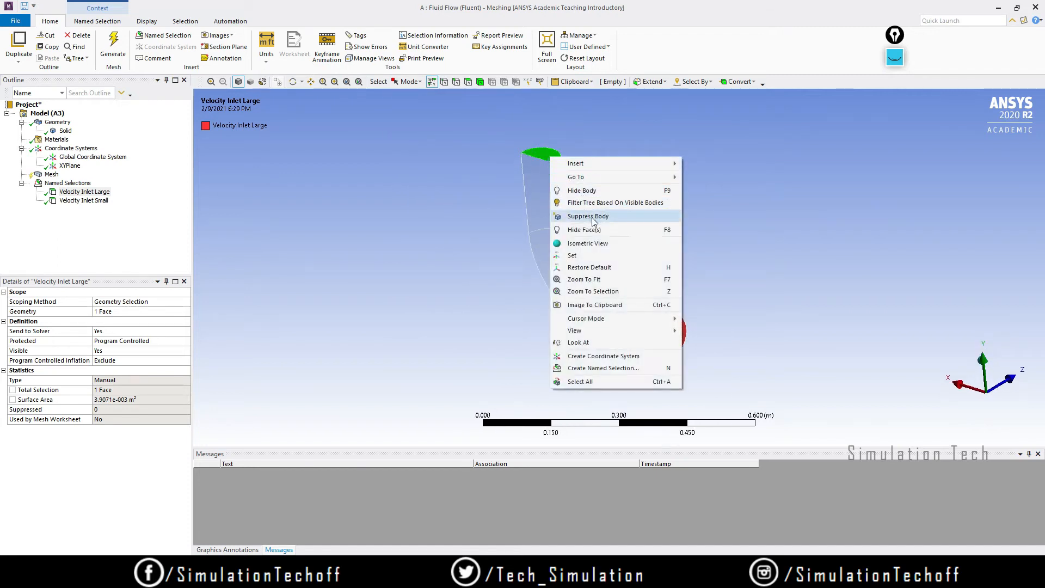
click(629, 370)
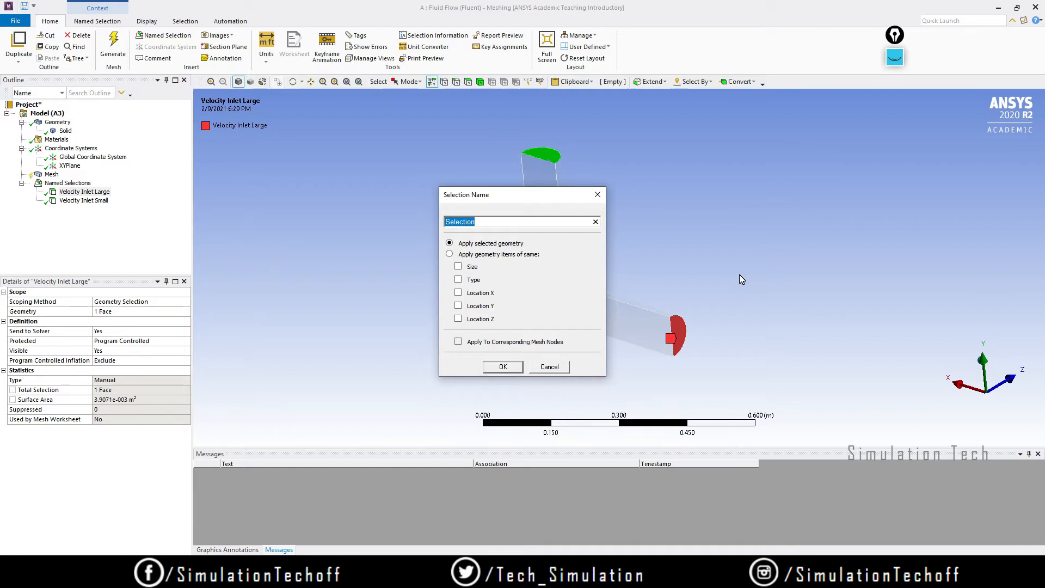
text(Pressure Outlet)
key(Return)
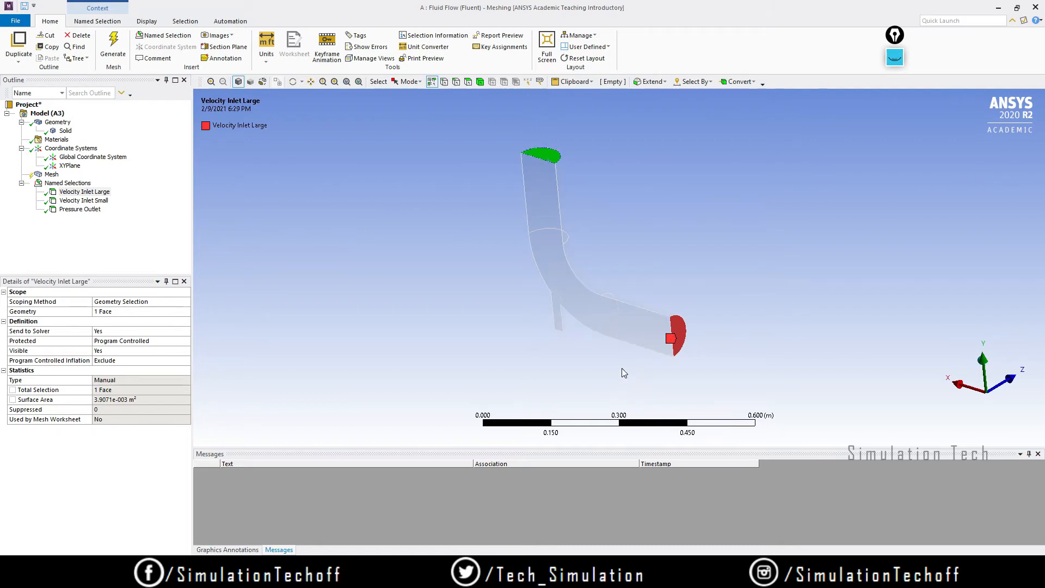
- Create the named selection "Symmetry" on the flat cut face running along the elbow
mouse_move(622, 368)
middle_down()
mouse_move(611, 345)
mouse_move(629, 344)
mouse_move(639, 369)
middle_up()
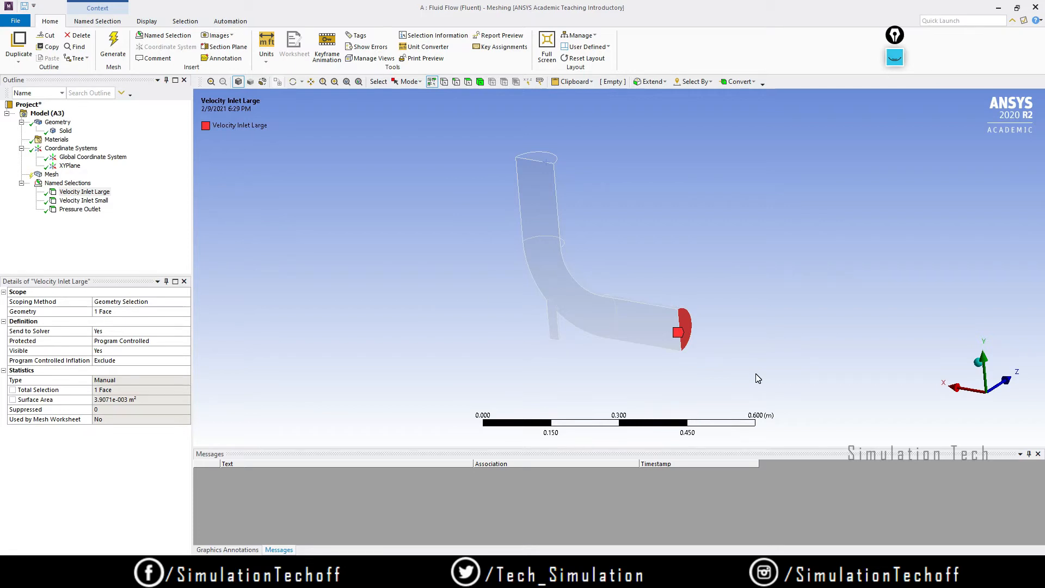
click(581, 305)
right_click(581, 304)
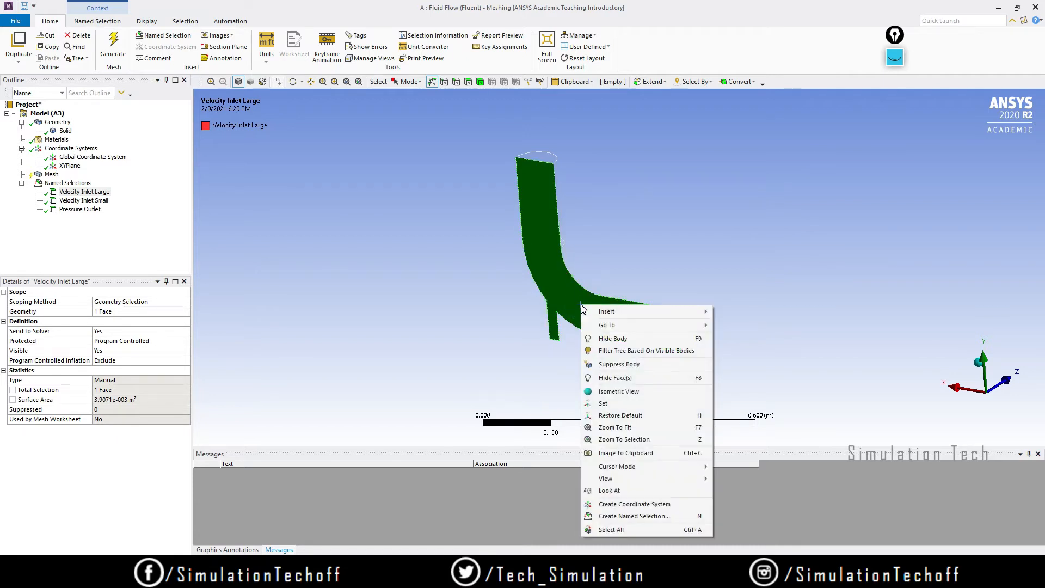
click(626, 517)
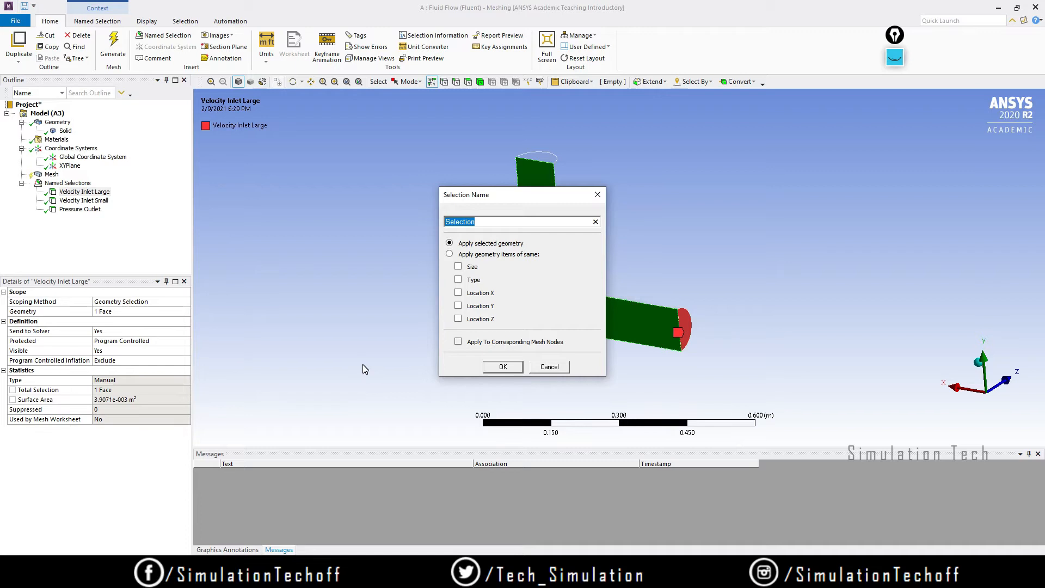
text(Symmetry)
key(Return)
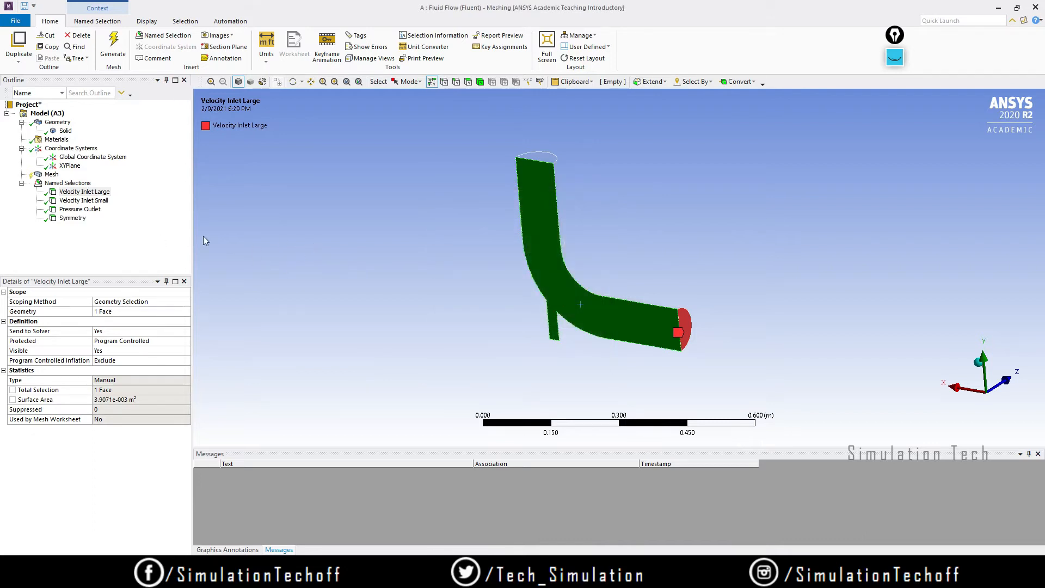
- Check the scoped faces of the two velocity inlet, pressure outlet and symmetry named selections
click(85, 191)
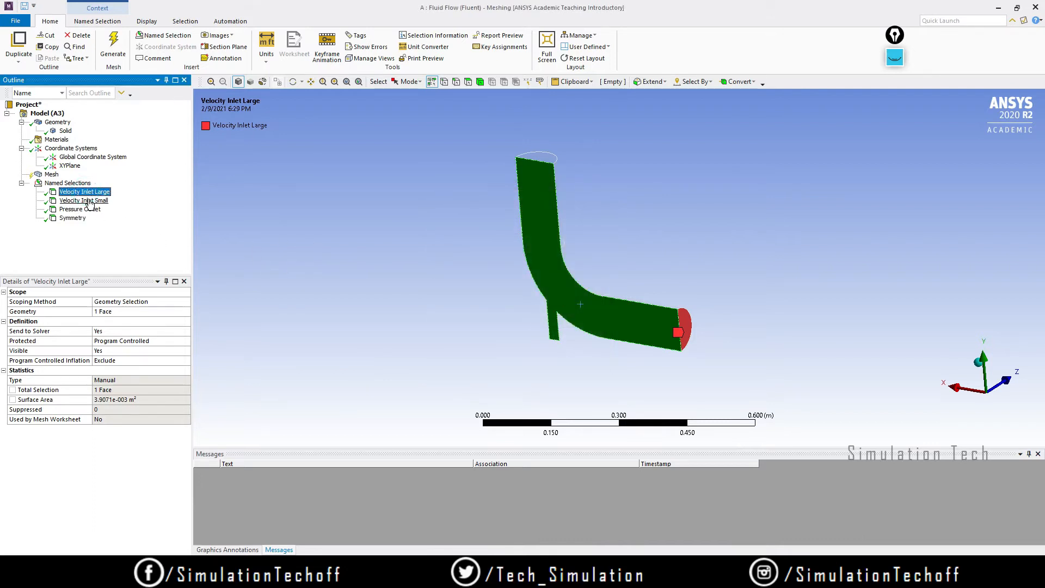
click(85, 201)
click(80, 209)
click(73, 218)
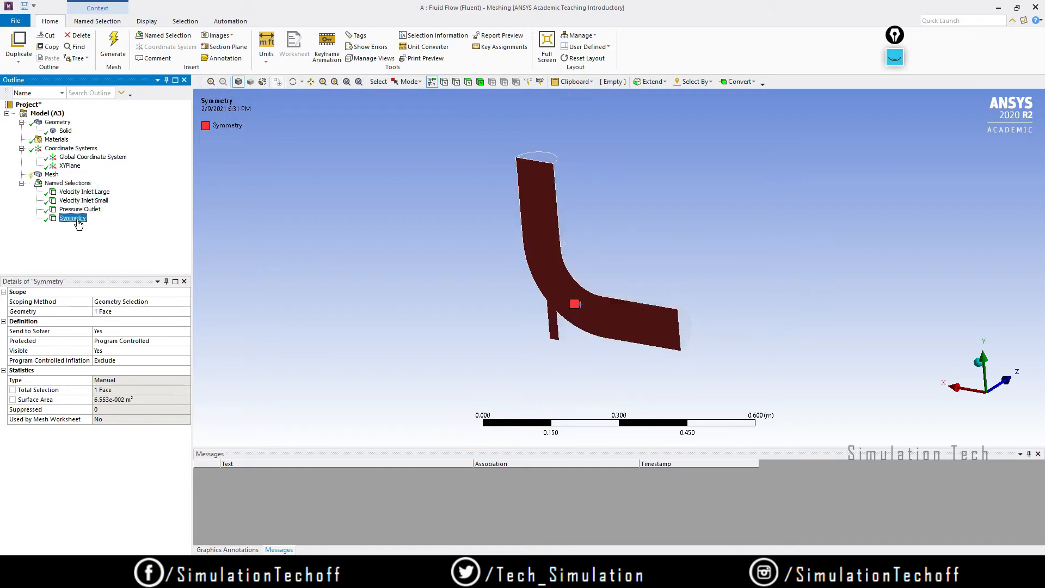
click(254, 219)
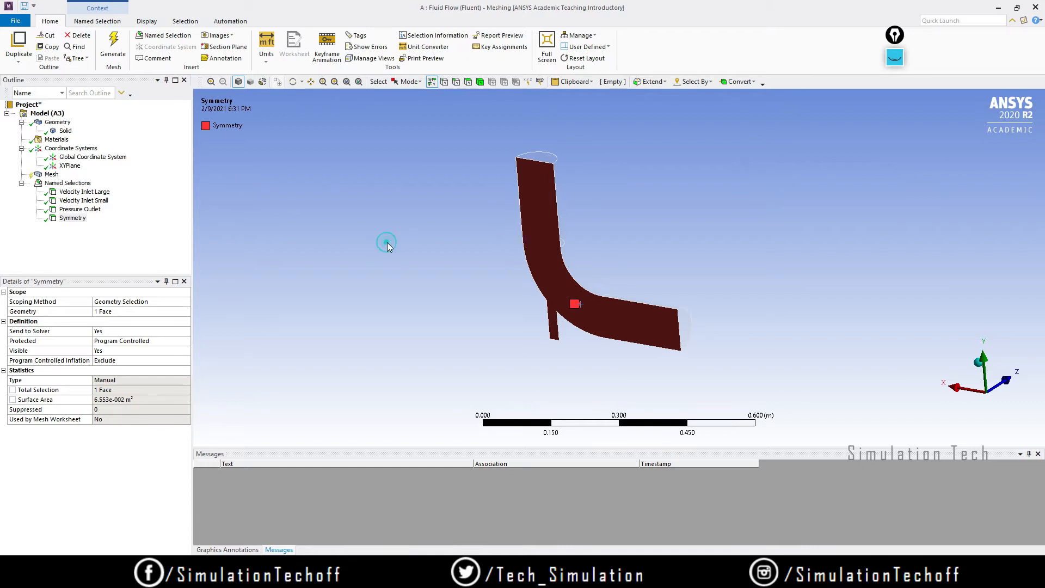
- Insert a Sizing control in the mesh and scope it to the whole elbow body
click(51, 174)
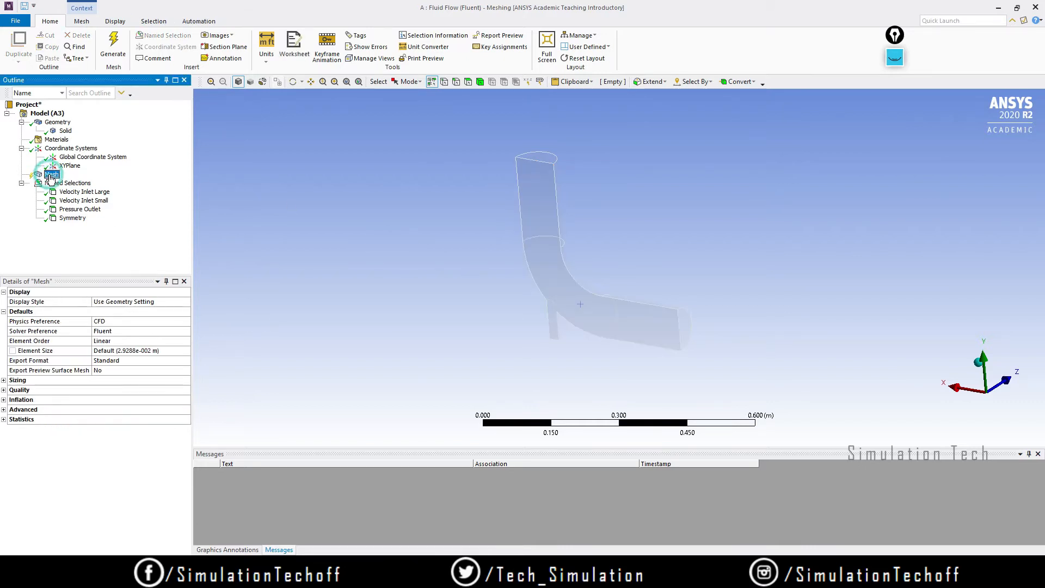
right_click(51, 176)
mouse_move(66, 186)
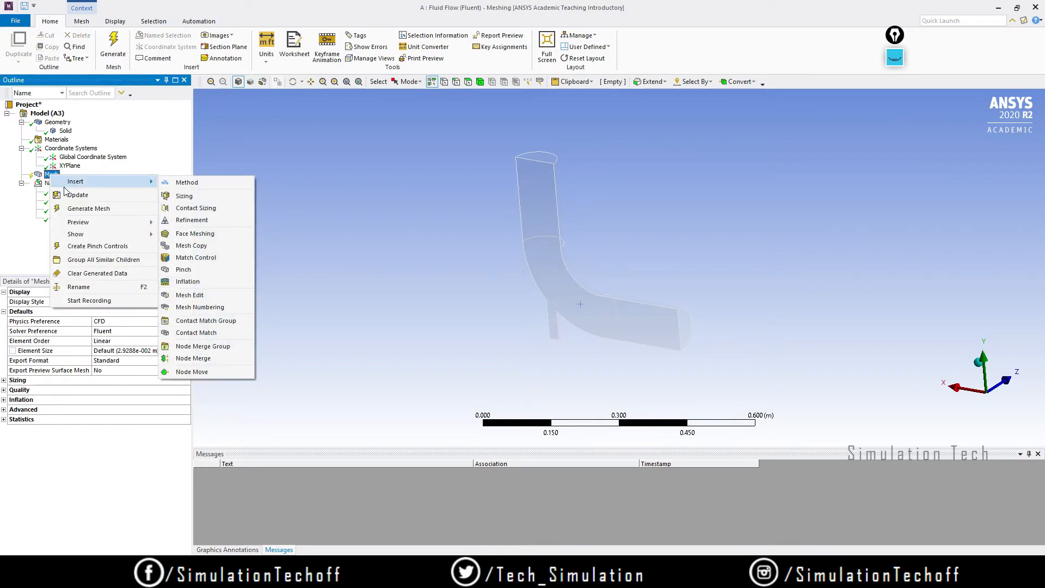
click(189, 198)
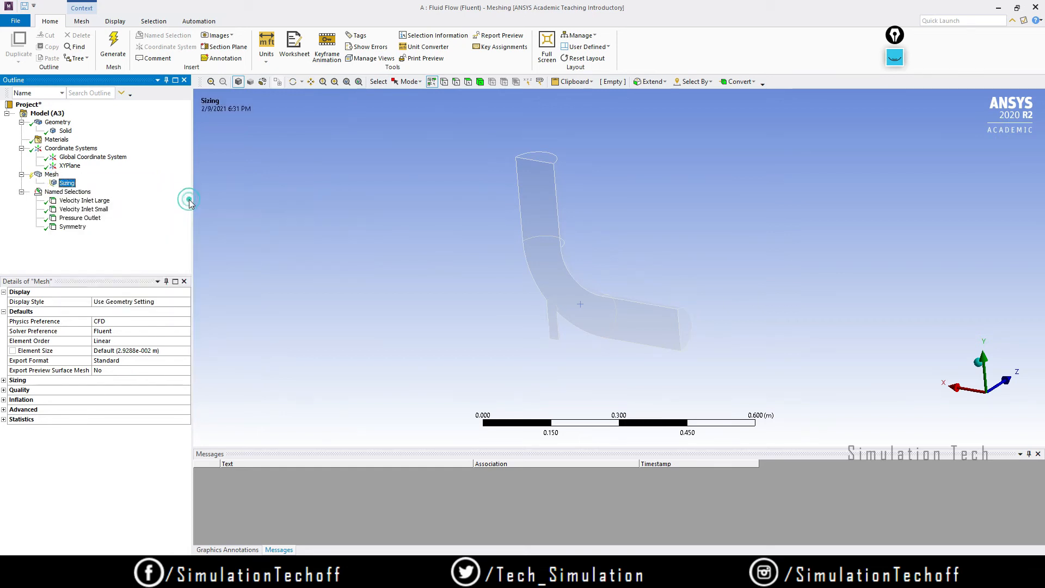
click(555, 266)
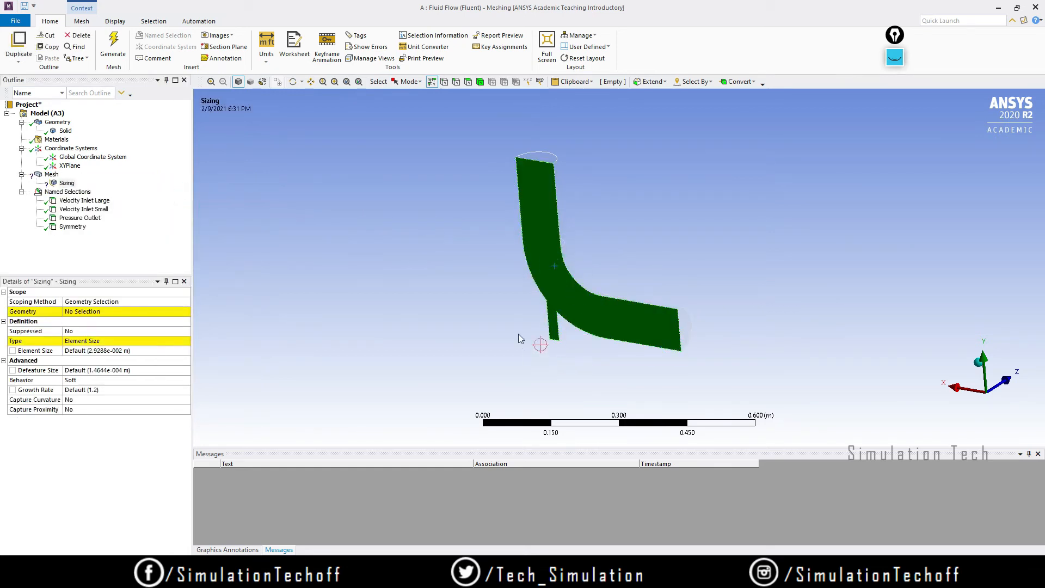
click(480, 81)
right_click(547, 188)
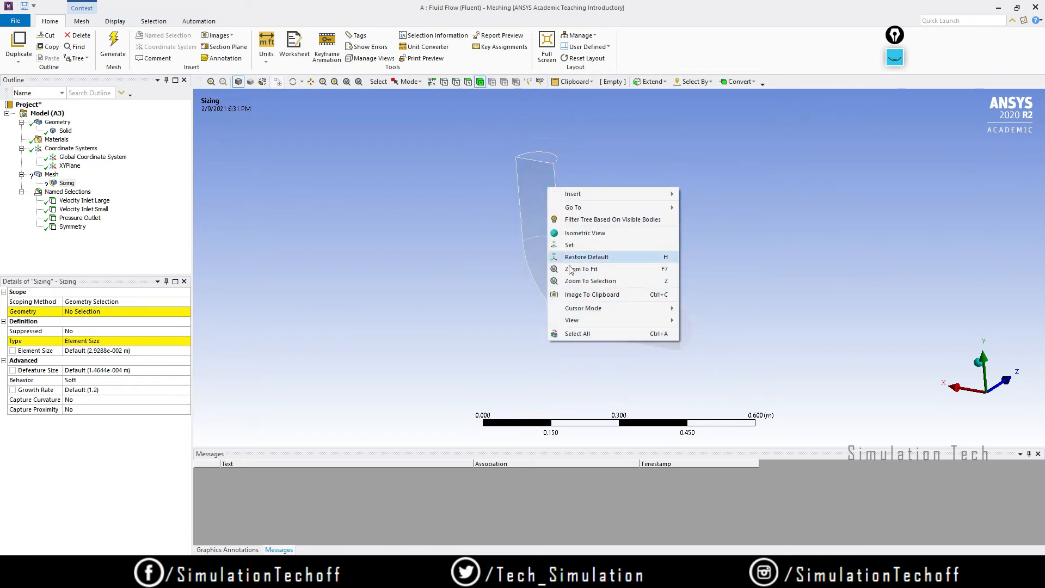
click(69, 312)
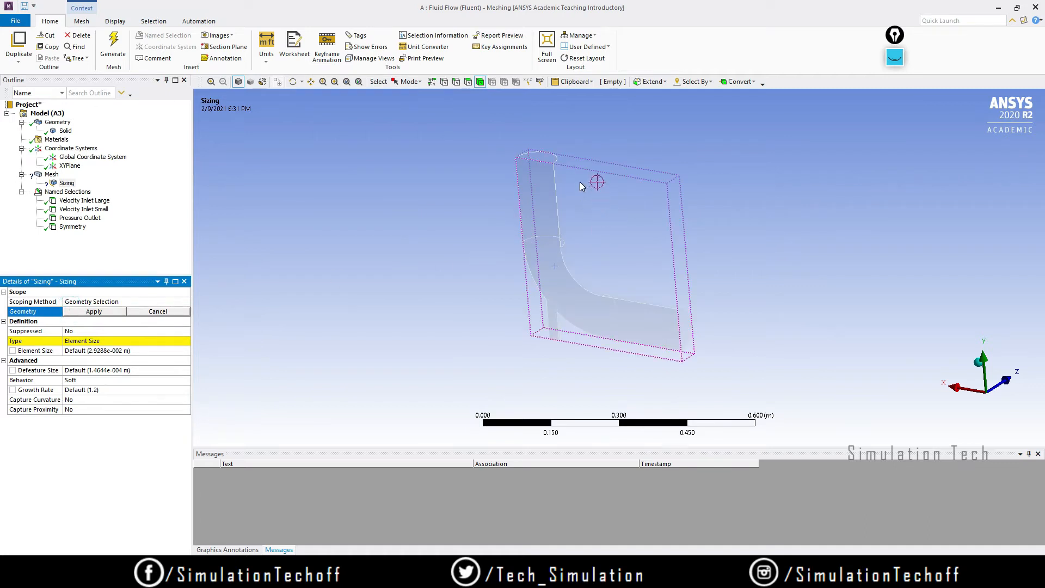
click(539, 158)
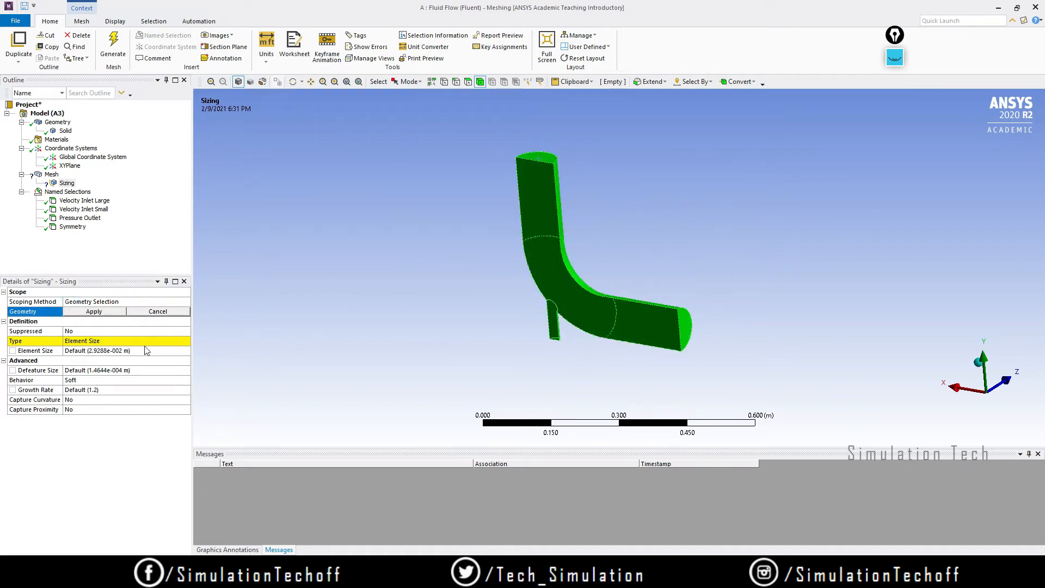
click(93, 312)
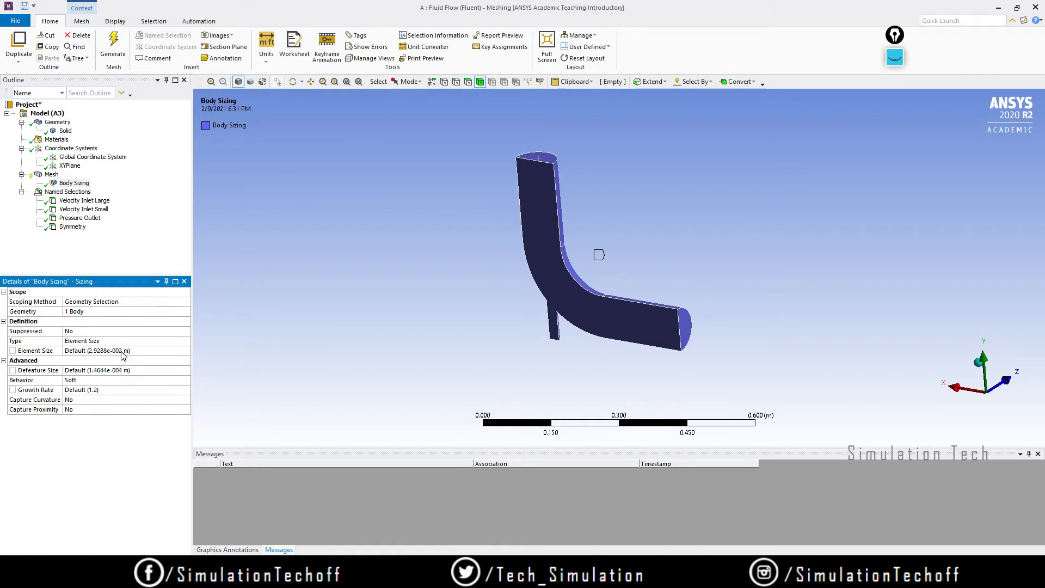
- Set the body sizing's element size to 6e-3 m
click(121, 351)
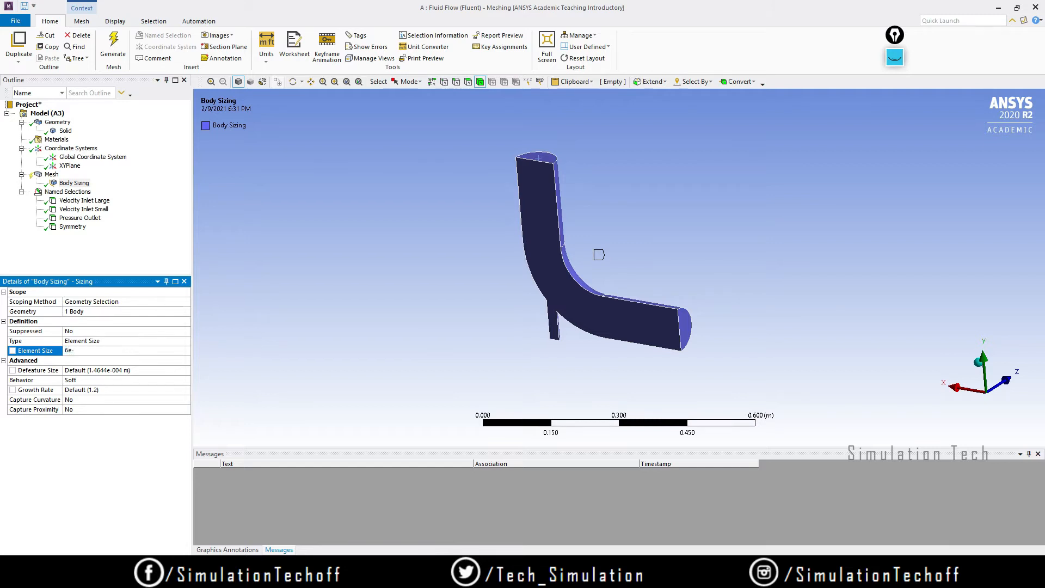
key(Return)
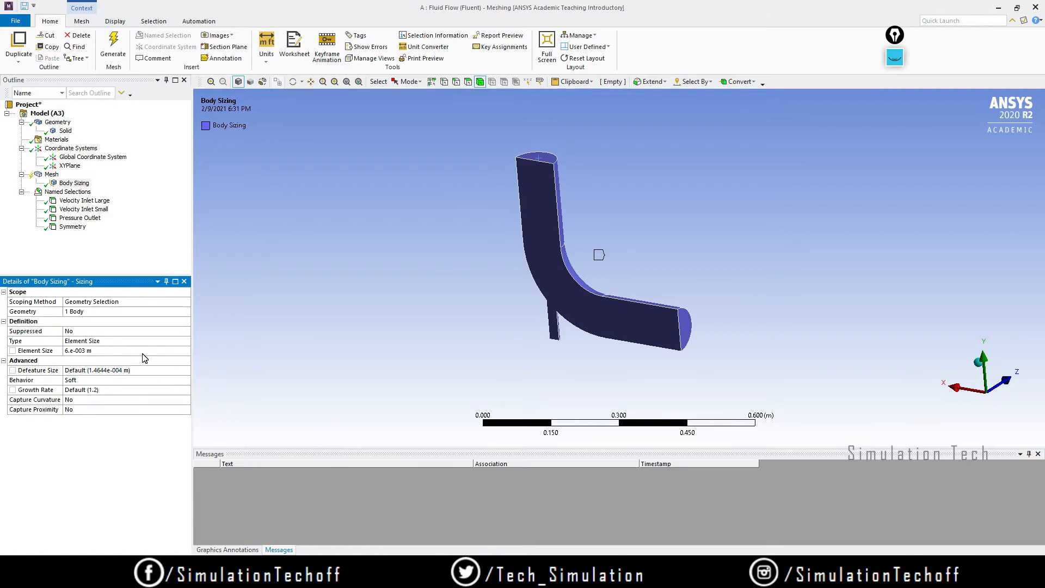
click(319, 395)
click(697, 270)
- Generate the mesh and inspect the elements around the elbow's bend and branch pipe
right_click(51, 174)
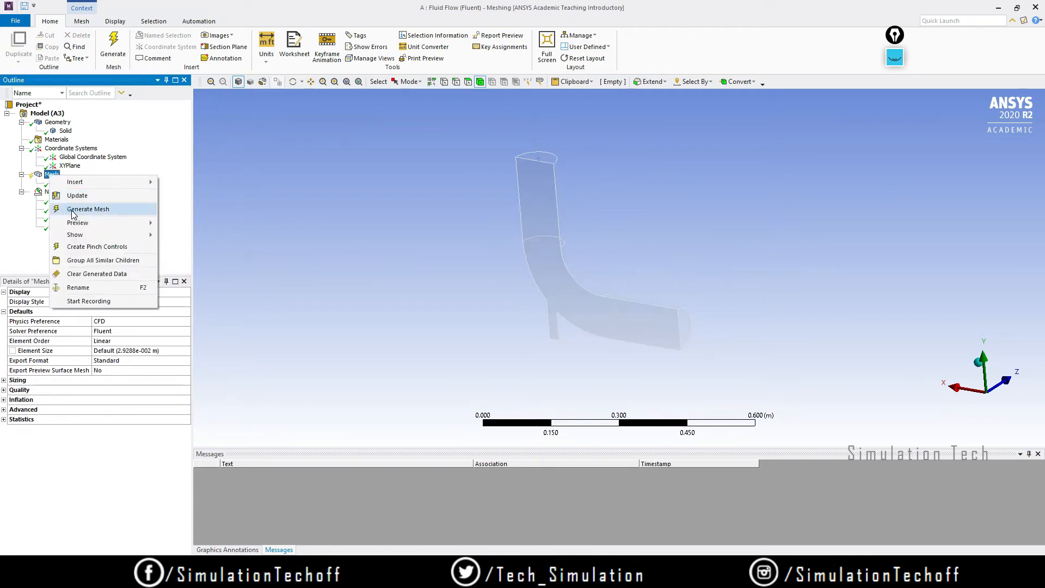
click(433, 221)
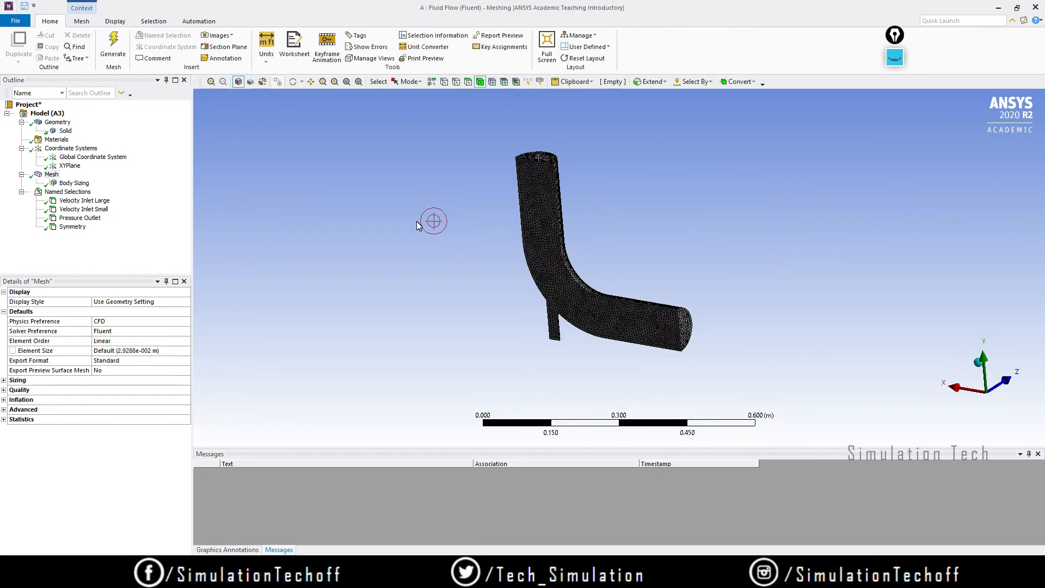
middle_drag(483, 240, 619, 252)
scroll(564, 285, up, 2)
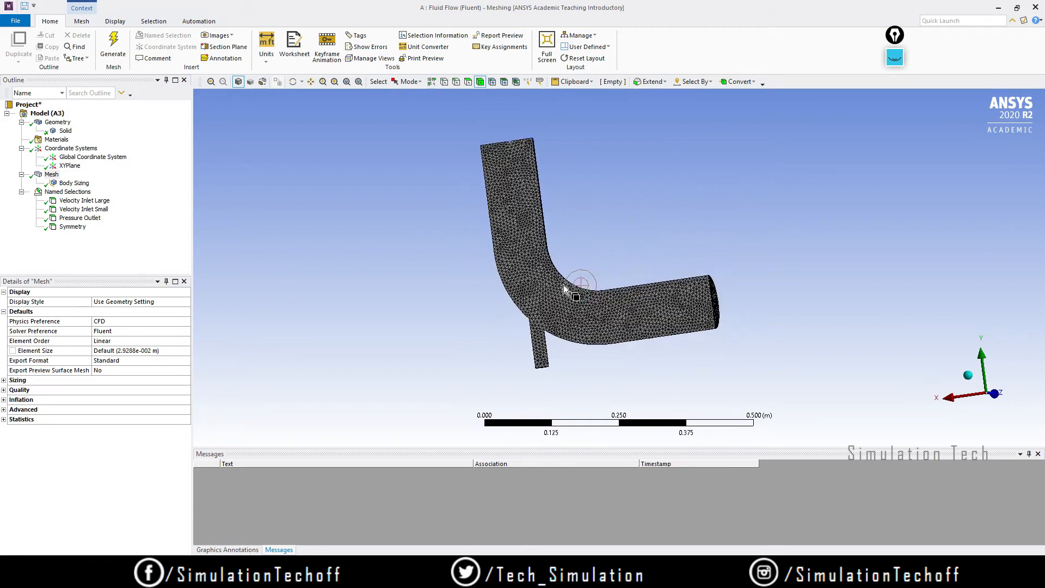
scroll(560, 274, up, 5)
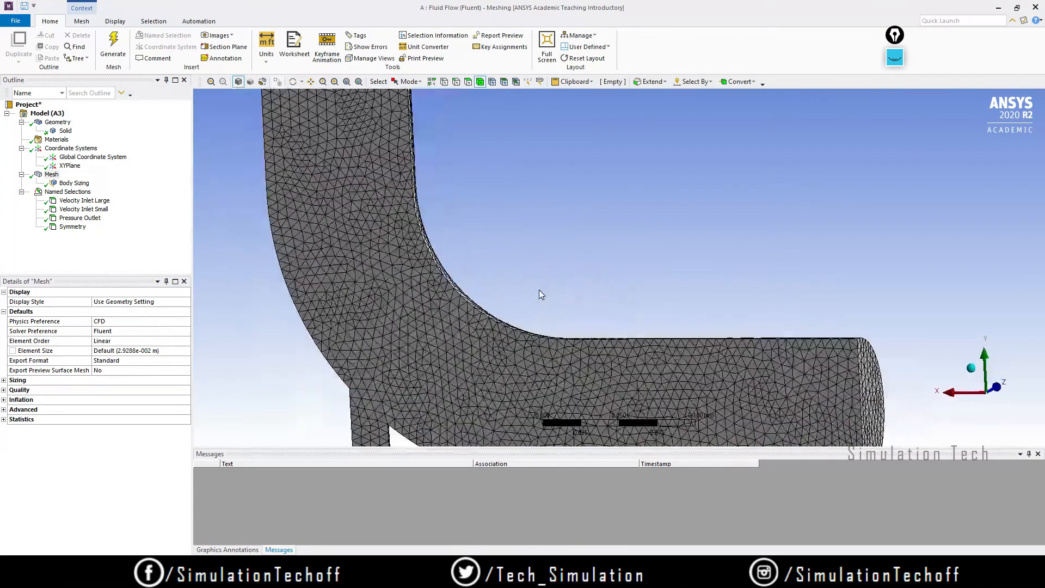
scroll(538, 289, down, 2)
mouse_move(758, 330)
middle_down()
mouse_move(740, 347)
mouse_move(731, 332)
mouse_move(750, 331)
middle_up()
scroll(750, 332, up, 2)
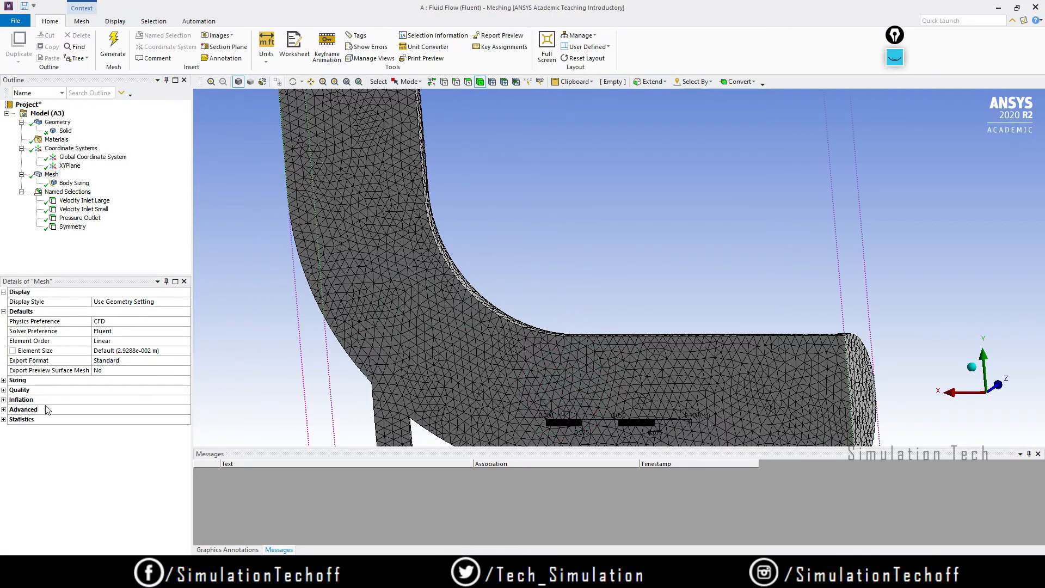
- Set the mesh's automatic inflation to Program Controlled
click(4, 401)
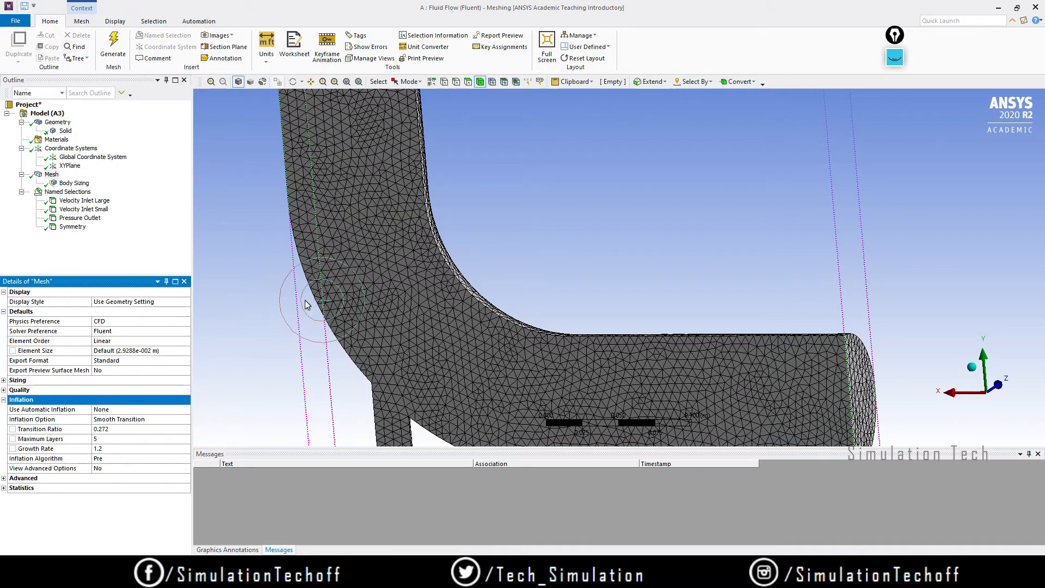
right_click(51, 174)
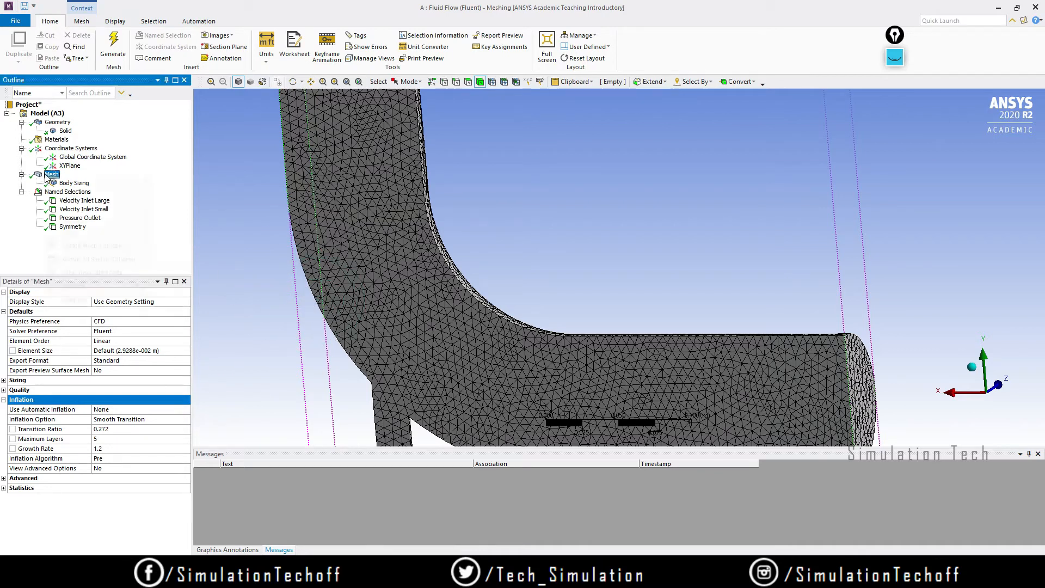
mouse_move(87, 184)
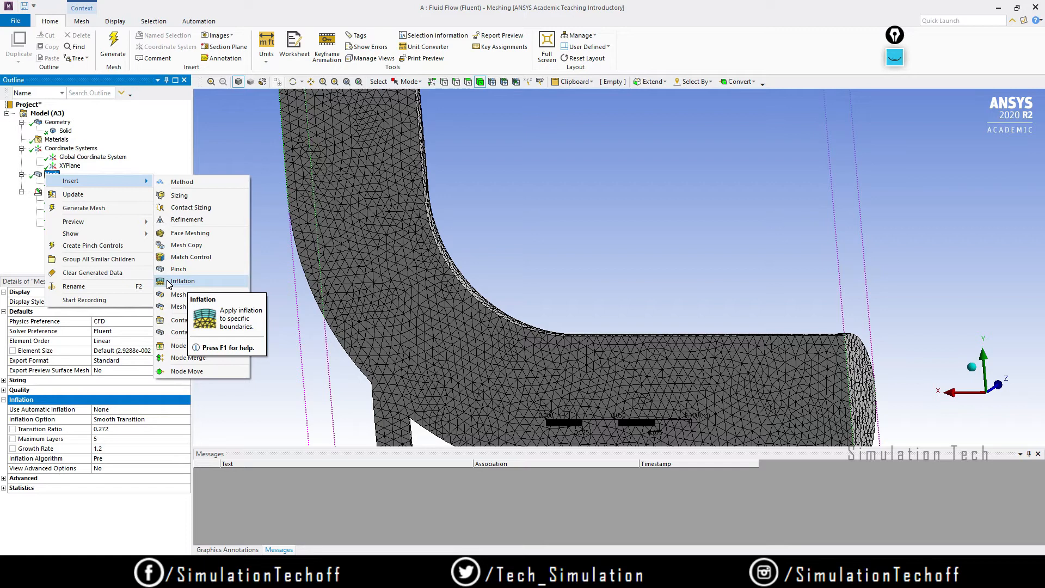
click(539, 172)
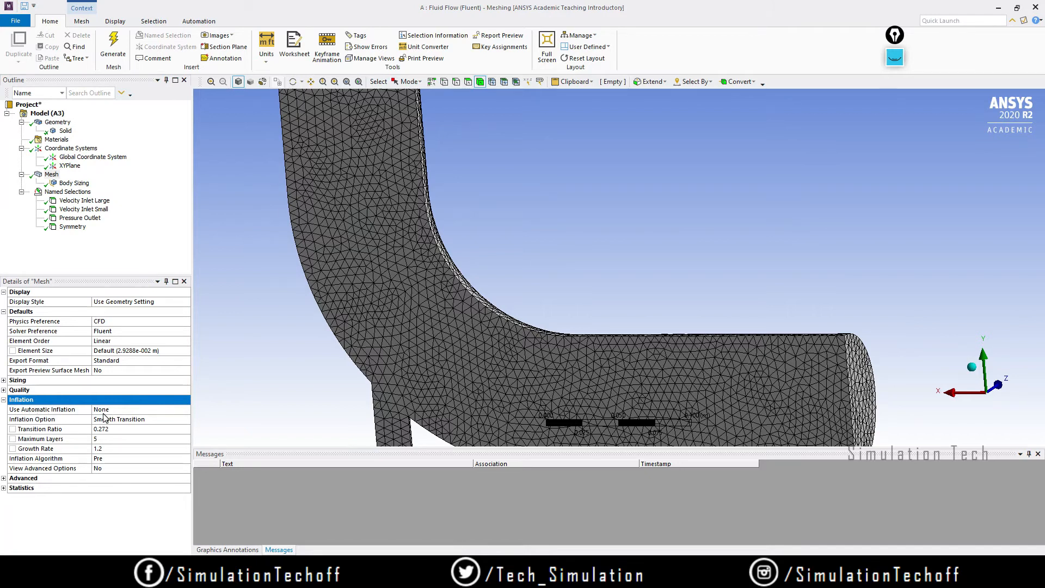
click(141, 413)
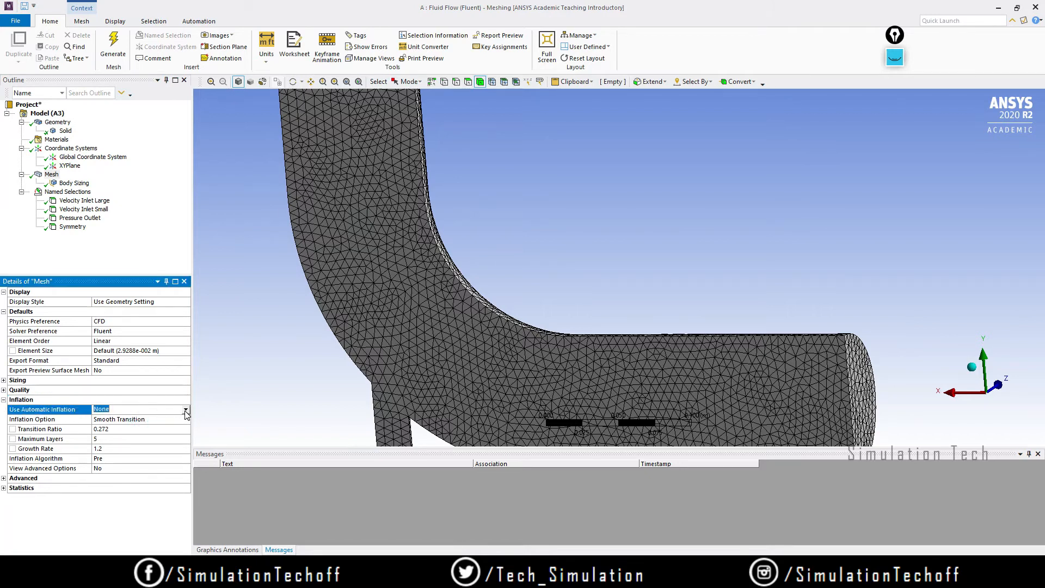
click(186, 411)
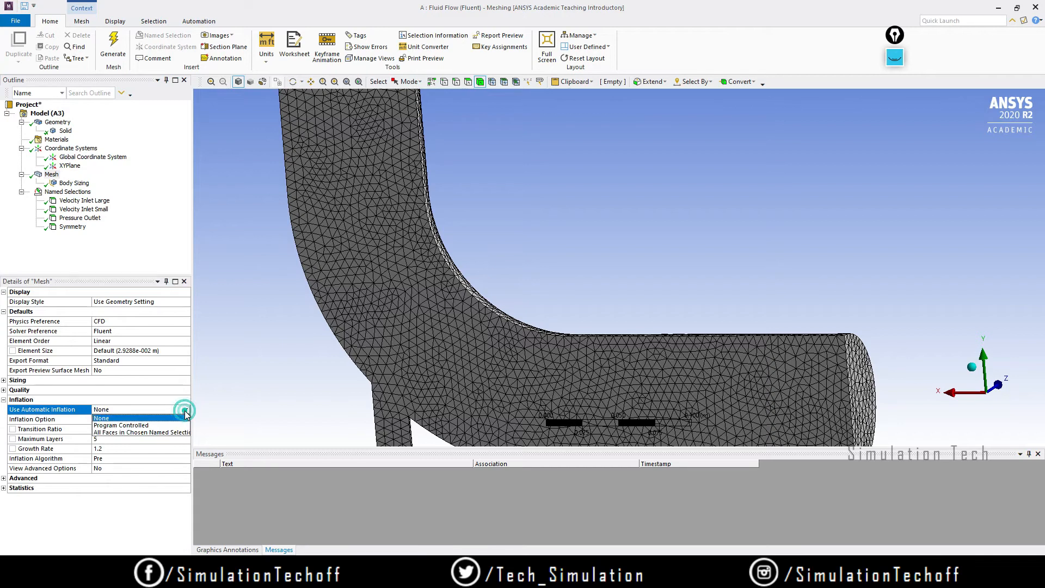
click(121, 425)
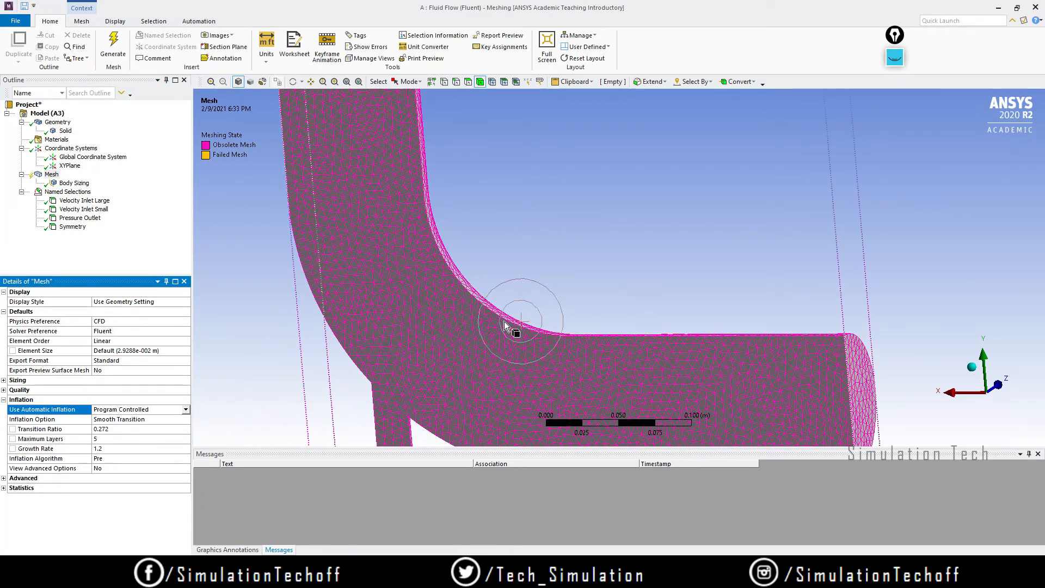
- Regenerate the elbow mesh with the program-controlled inflation applied
ctrl+middle_drag(560, 276, 570, 292)
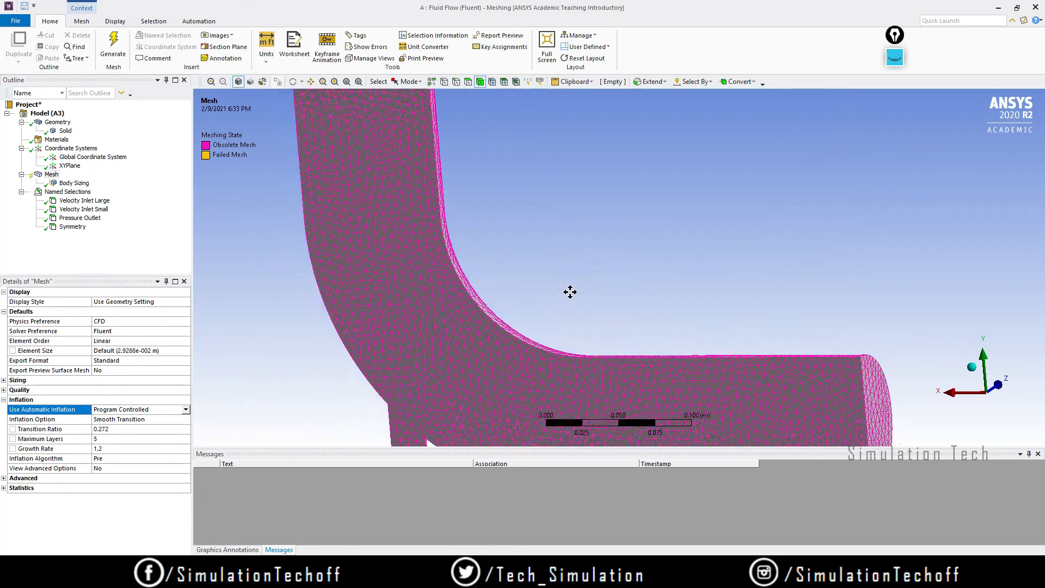
scroll(570, 292, down, 5)
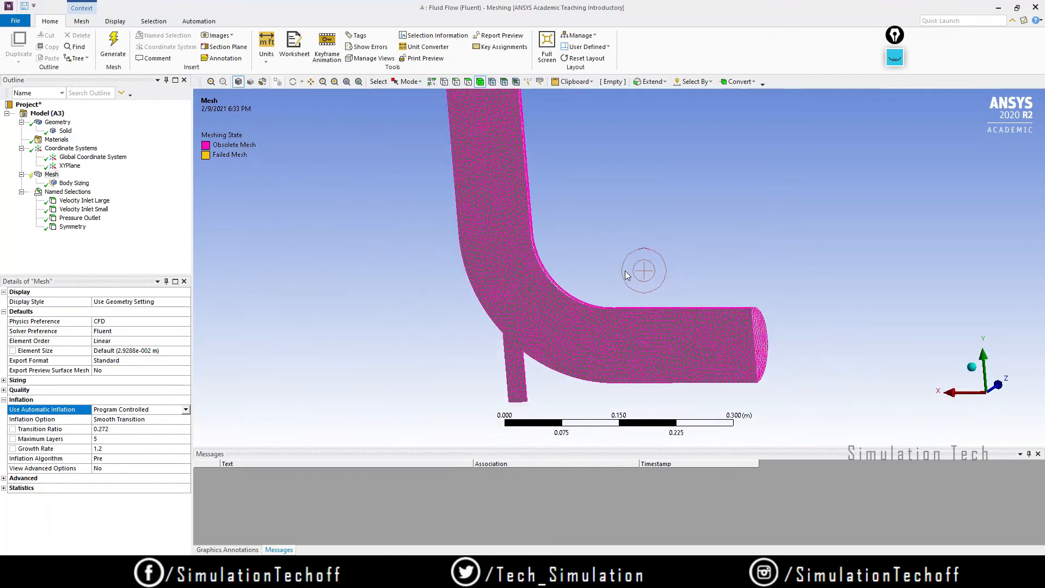
middle_drag(667, 226, 583, 281)
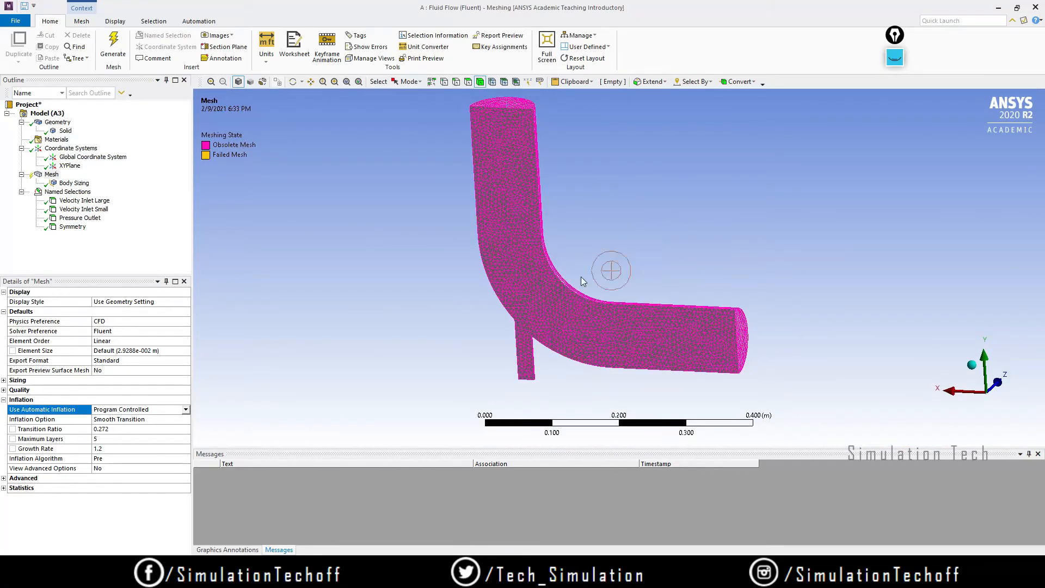
right_click(51, 174)
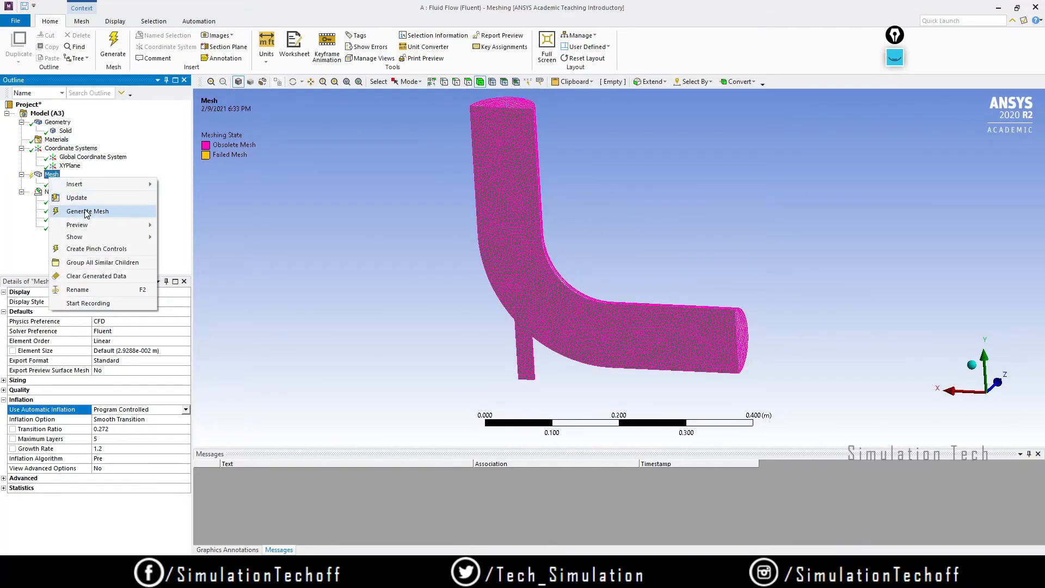
click(86, 212)
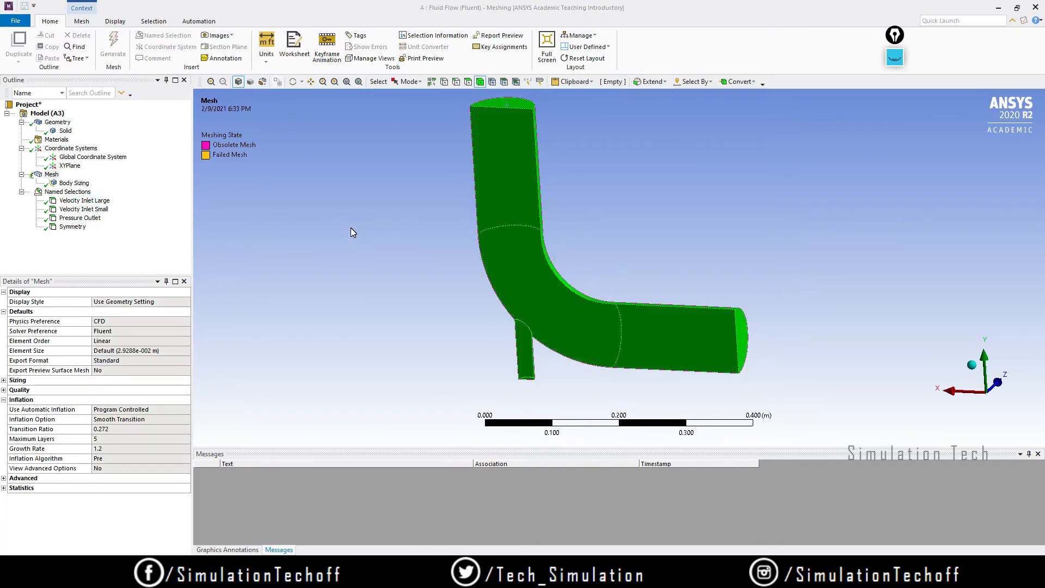
- Inspect the inflation layers along the elbow's walls, around the bend and branch pipe, and on the large pipe's end face
middle_drag(577, 322, 617, 303)
scroll(523, 280, up, 9)
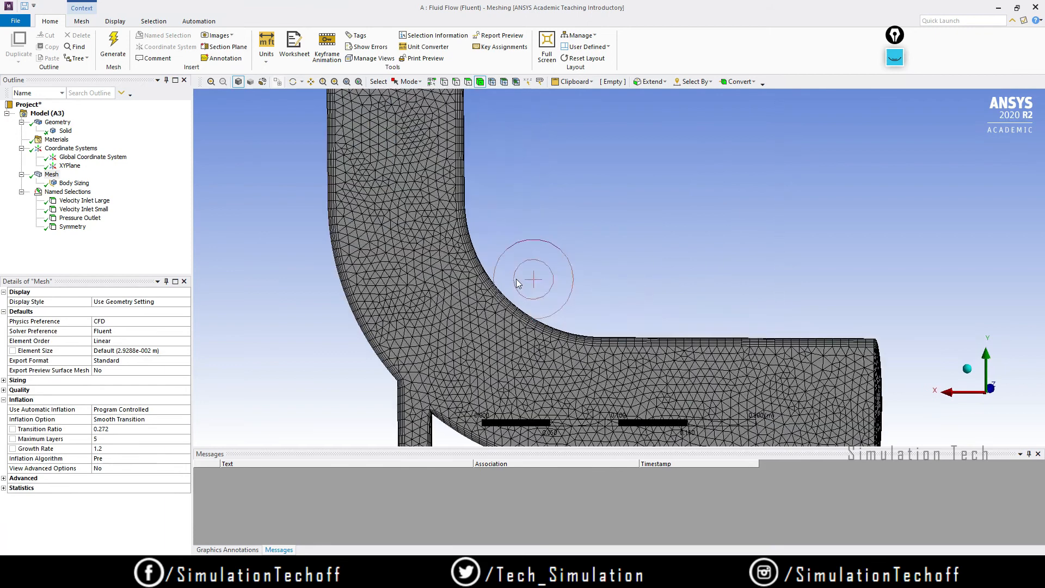
ctrl+middle_drag(502, 368, 512, 345)
scroll(512, 345, down, 8)
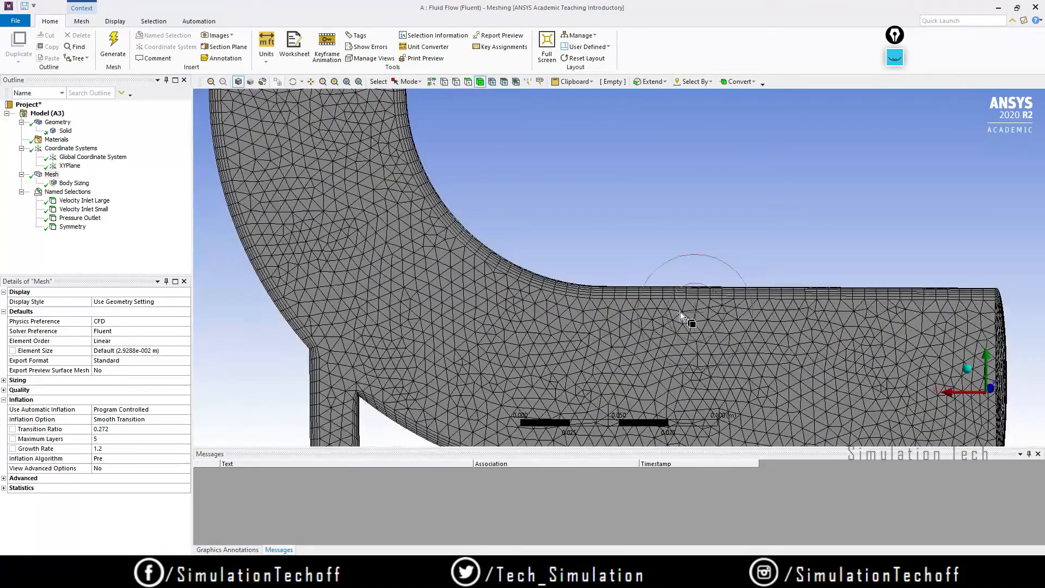
scroll(409, 373, up, 5)
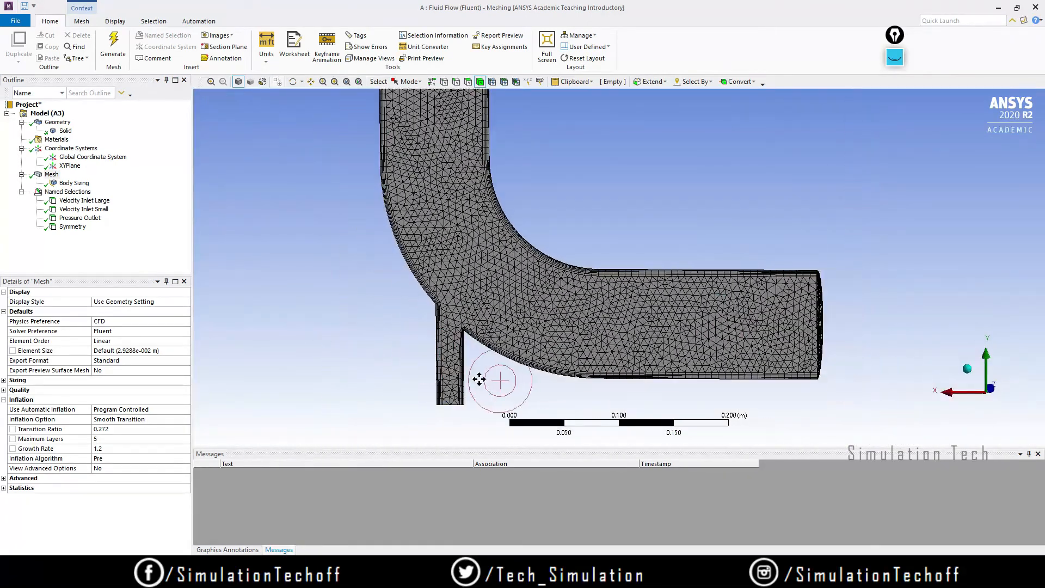
scroll(504, 279, down, 8)
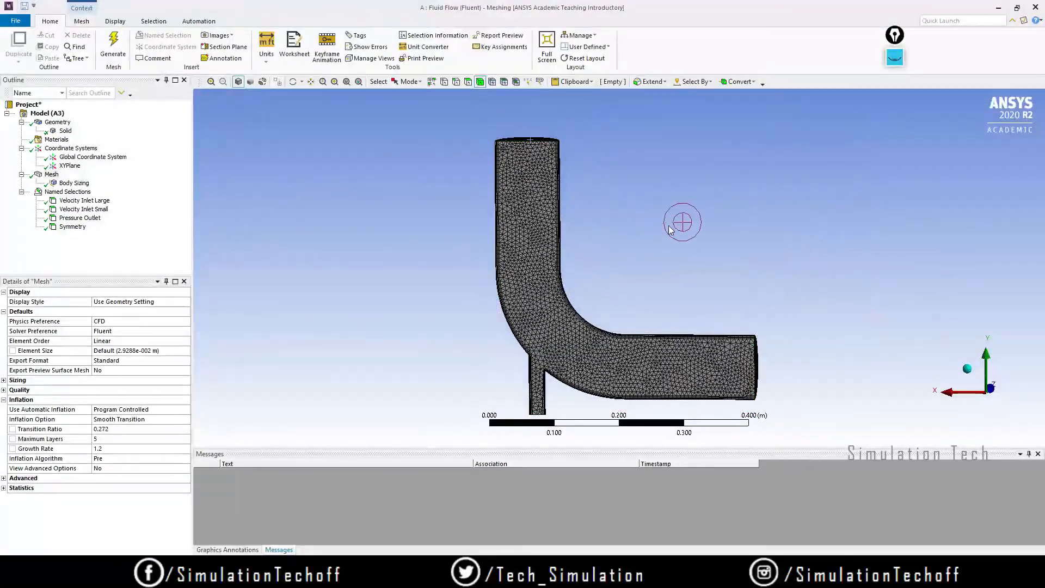
middle_drag(648, 231, 538, 201)
scroll(522, 164, down, 6)
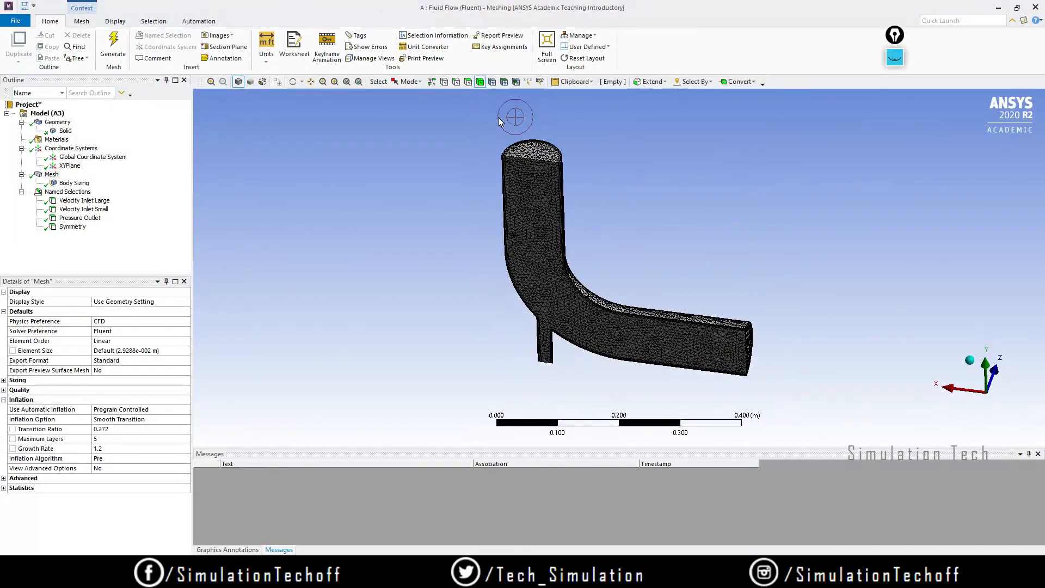
scroll(549, 185, up, 6)
ctrl+middle_drag(524, 252, 531, 268)
scroll(520, 273, up, 7)
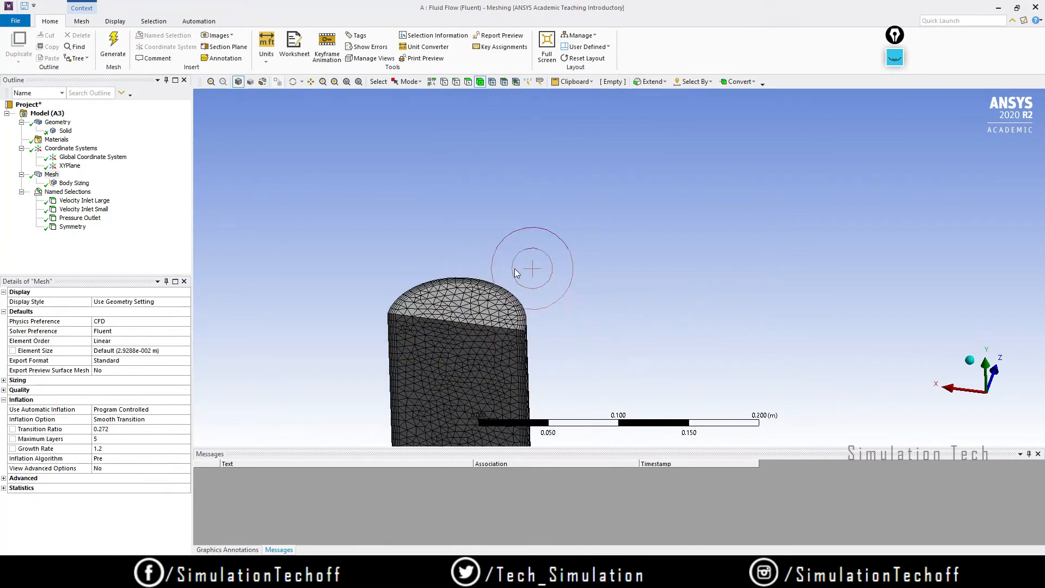
ctrl+middle_drag(385, 316, 451, 278)
scroll(448, 279, up, 2)
scroll(436, 271, down, 5)
scroll(436, 272, down, 4)
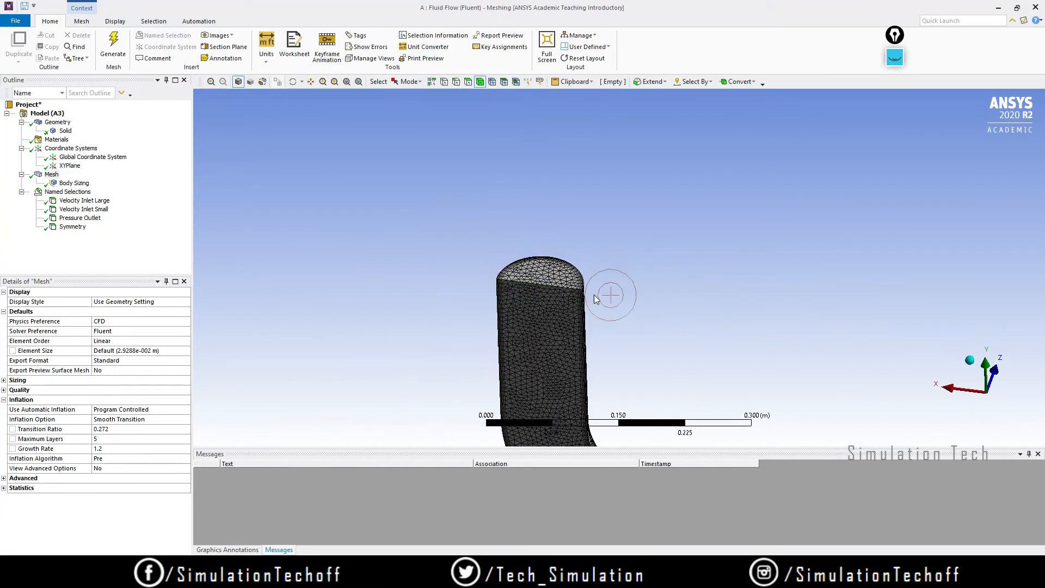
ctrl+middle_drag(564, 315, 474, 185)
scroll(582, 261, down, 1)
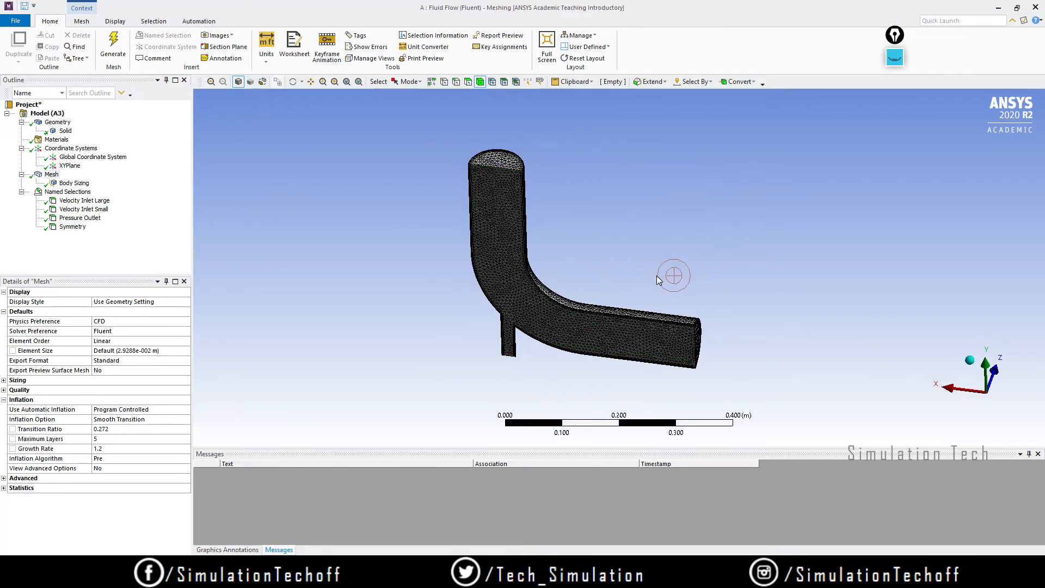
mouse_move(613, 316)
middle_down()
mouse_move(611, 287)
mouse_move(619, 292)
mouse_move(603, 311)
middle_up()
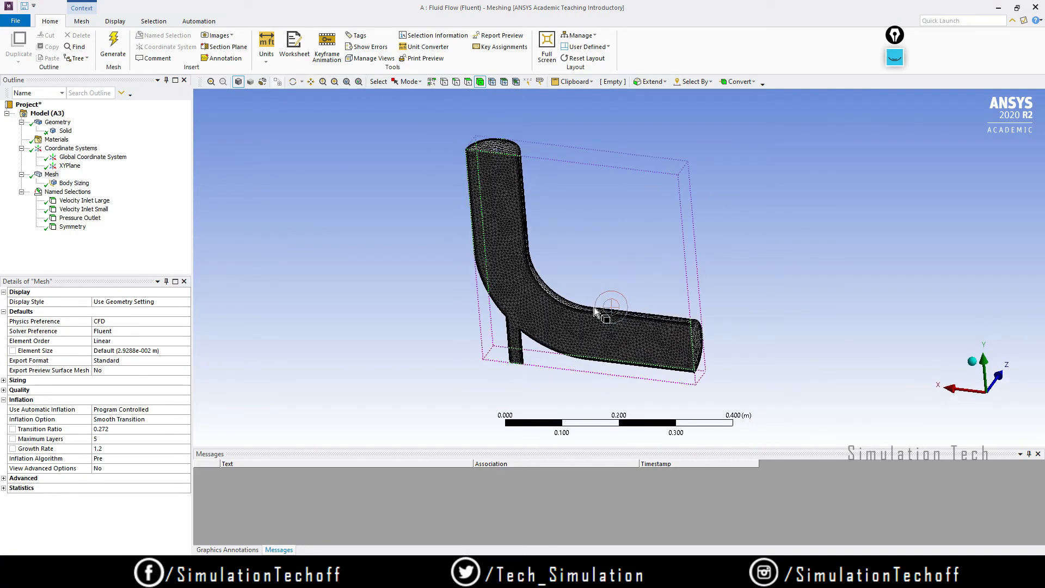
- Close the Meshing window and return to the Workbench project schematic
click(1036, 10)
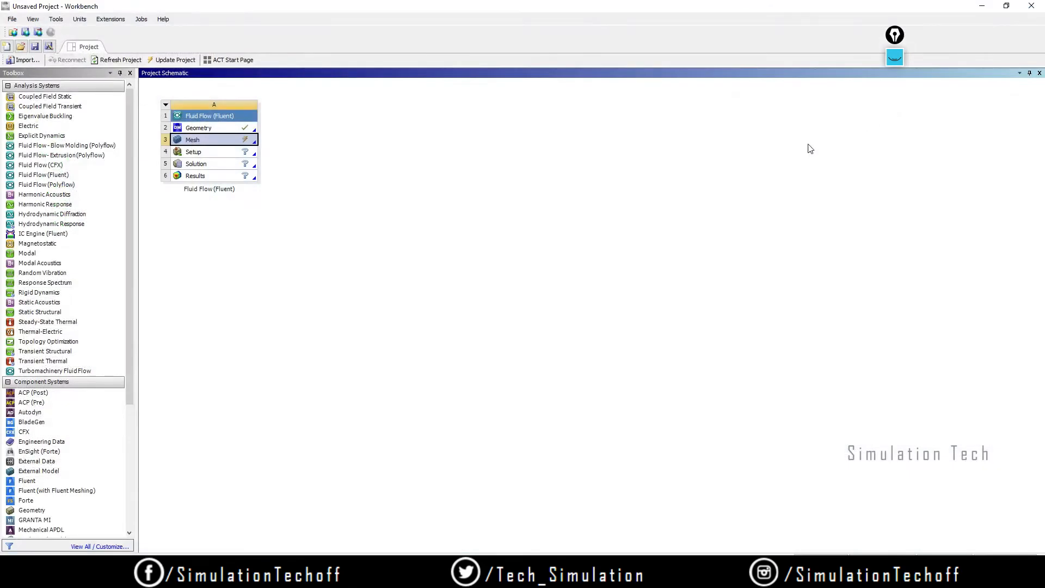
click(528, 222)
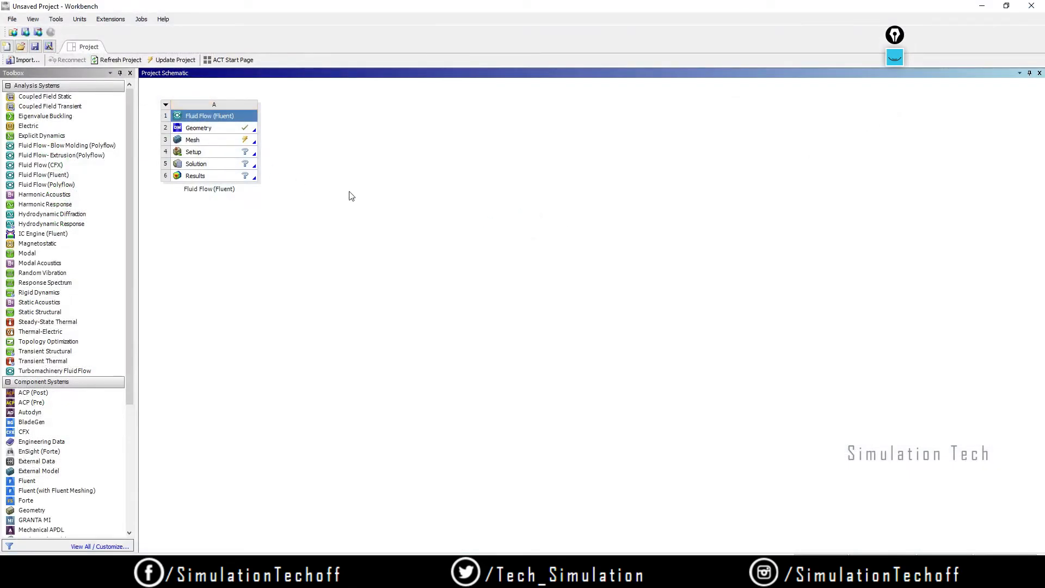
click(895, 57)
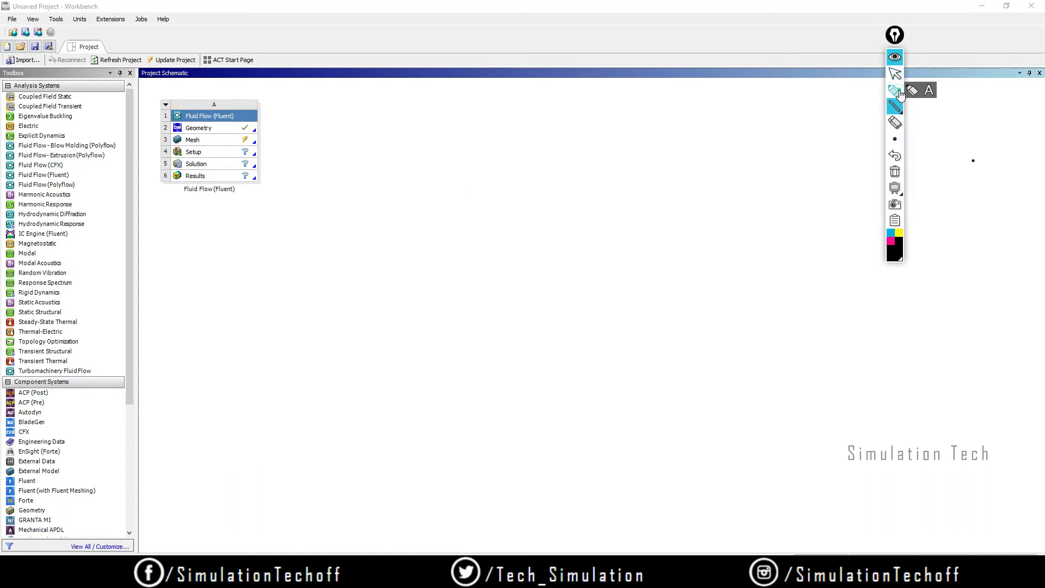
drag(309, 138, 264, 139)
drag(276, 129, 285, 155)
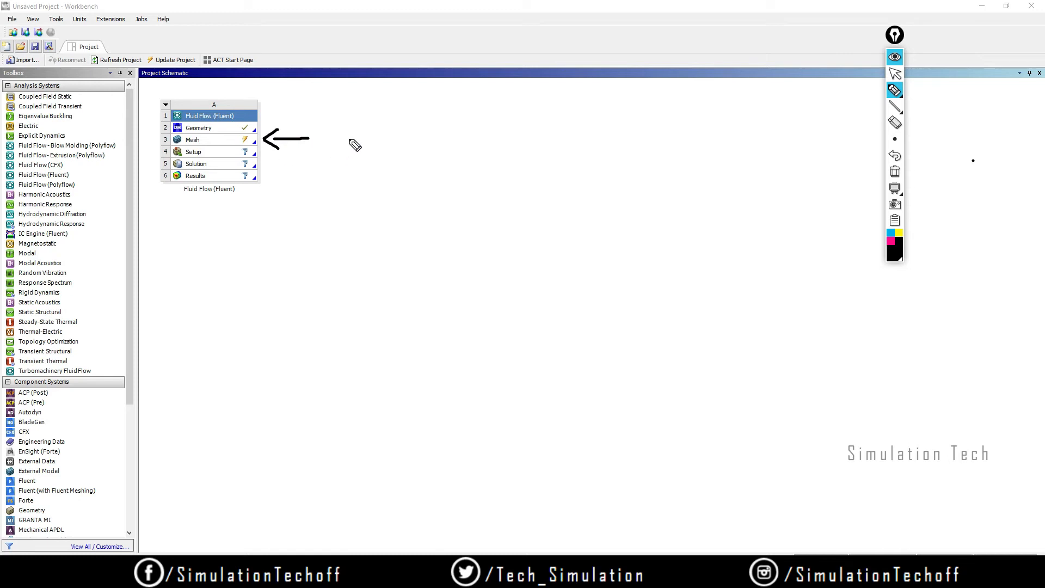
mouse_move(408, 156)
mouse_down()
mouse_move(447, 158)
mouse_move(495, 131)
mouse_move(553, 136)
mouse_up()
click(895, 171)
drag(268, 139, 266, 154)
click(895, 171)
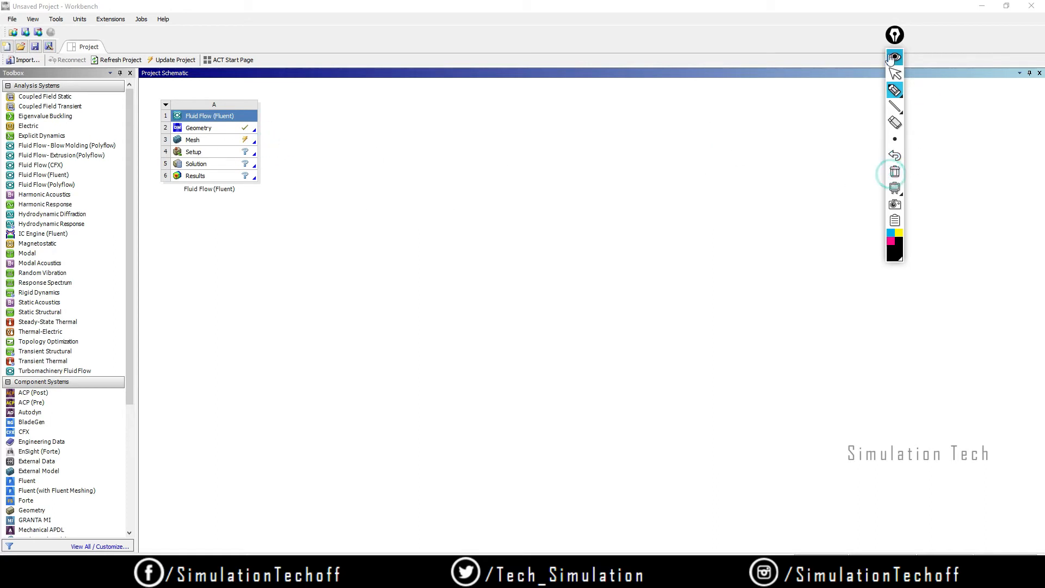
click(895, 56)
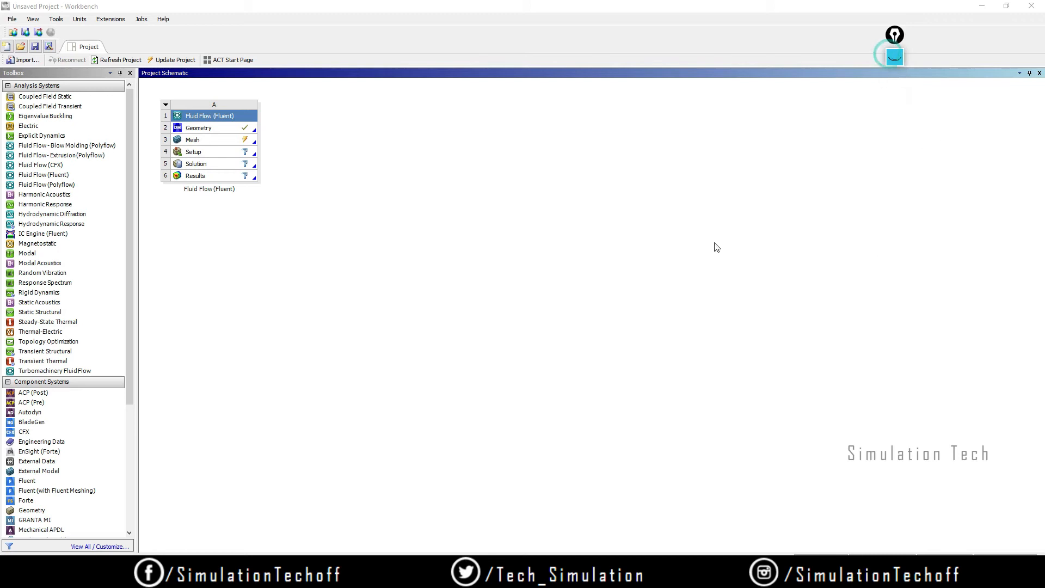
- Update the Mesh cell of the Fluid Flow (Fluent) system
click(207, 141)
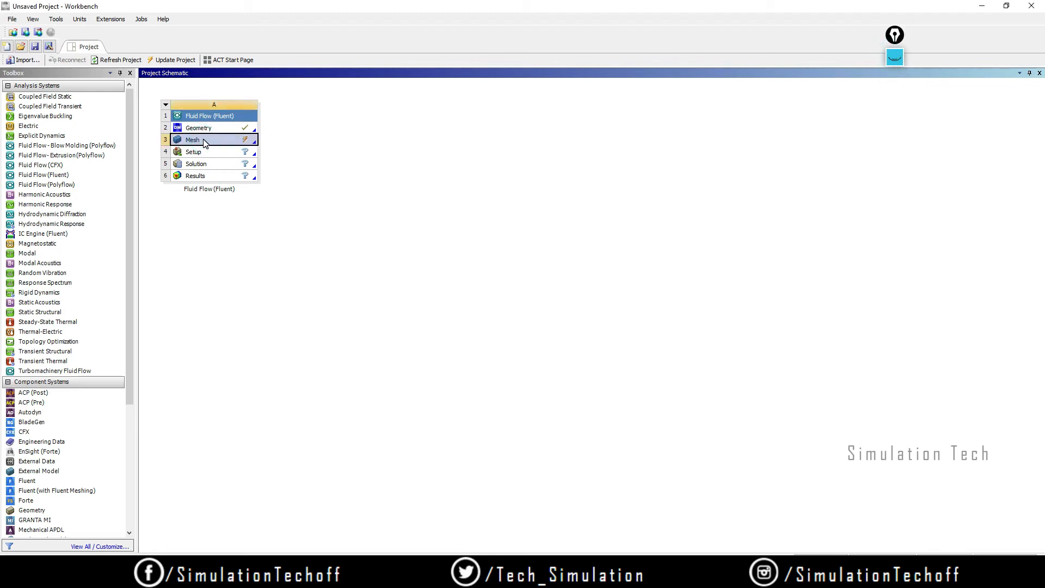
right_click(204, 143)
click(251, 200)
click(275, 116)
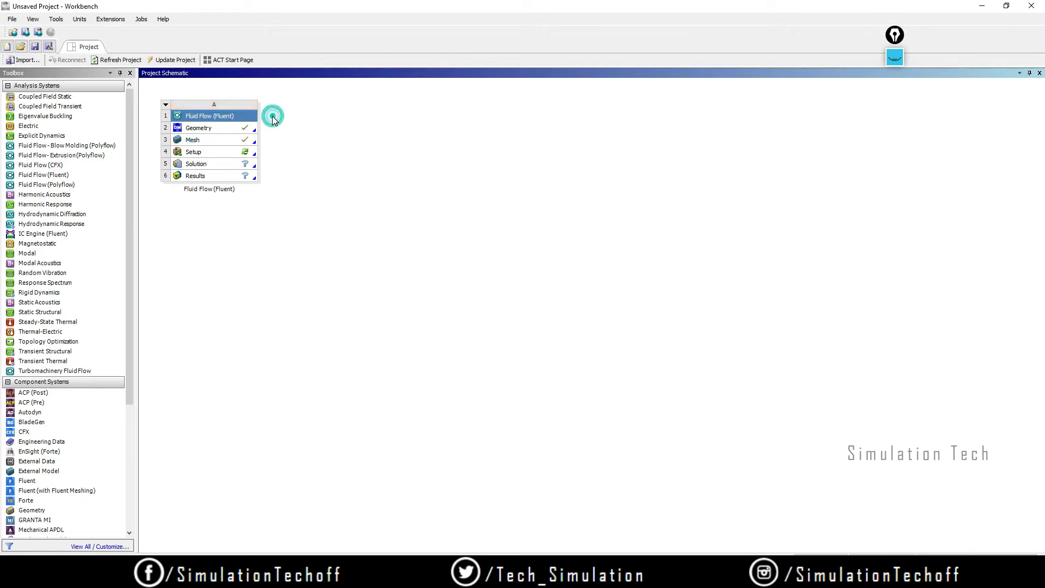
- Launch Fluent from the system's Setup cell with Double Precision enabled
double_click(210, 154)
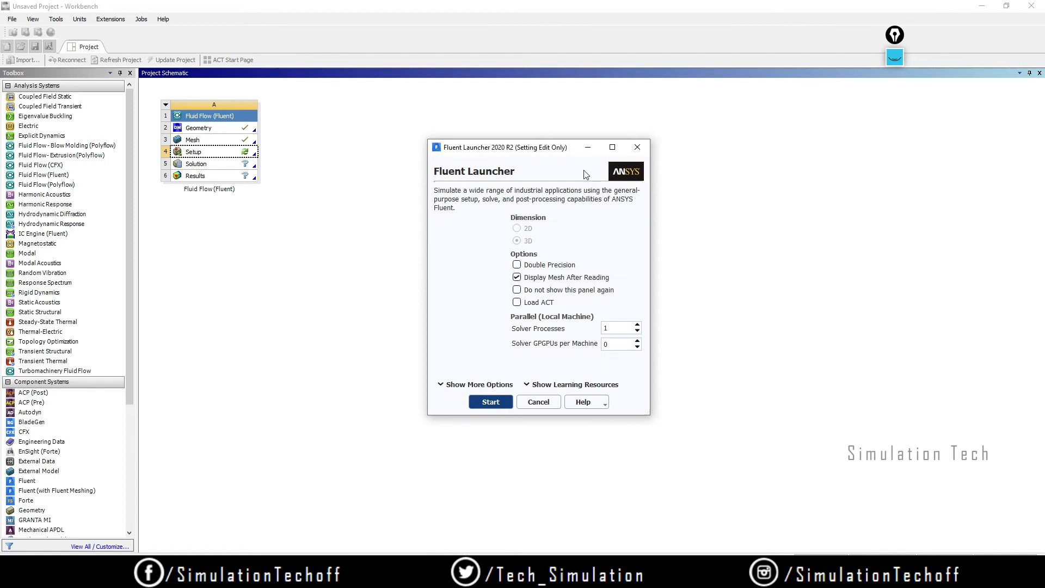
click(517, 265)
click(491, 403)
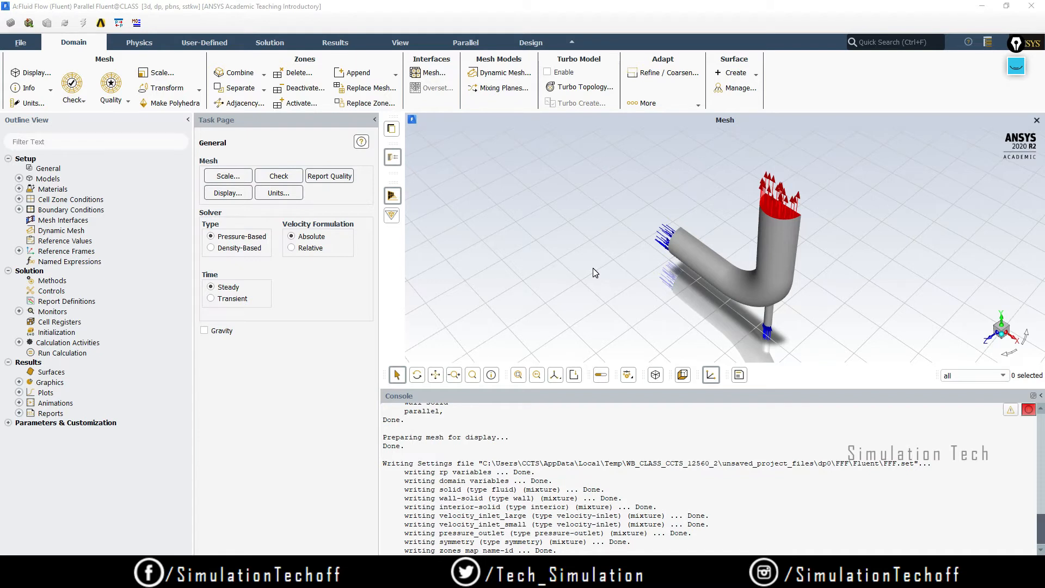
- Run a mesh check on the elbow and examine the reported domain extents and volume statistics
scroll(770, 256, up, 2)
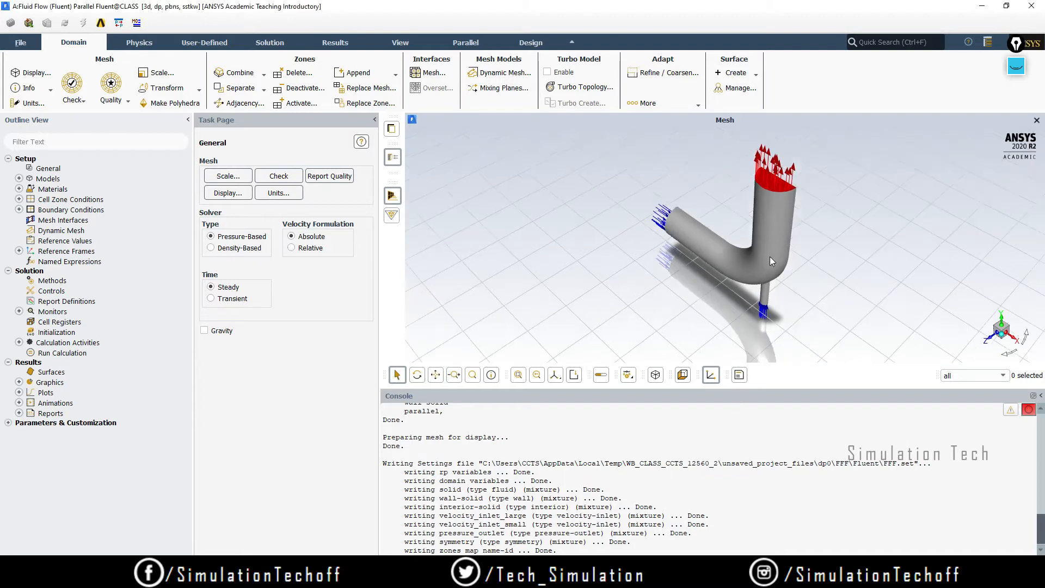
scroll(767, 266, down, 3)
scroll(767, 272, up, 3)
drag(768, 276, 710, 276)
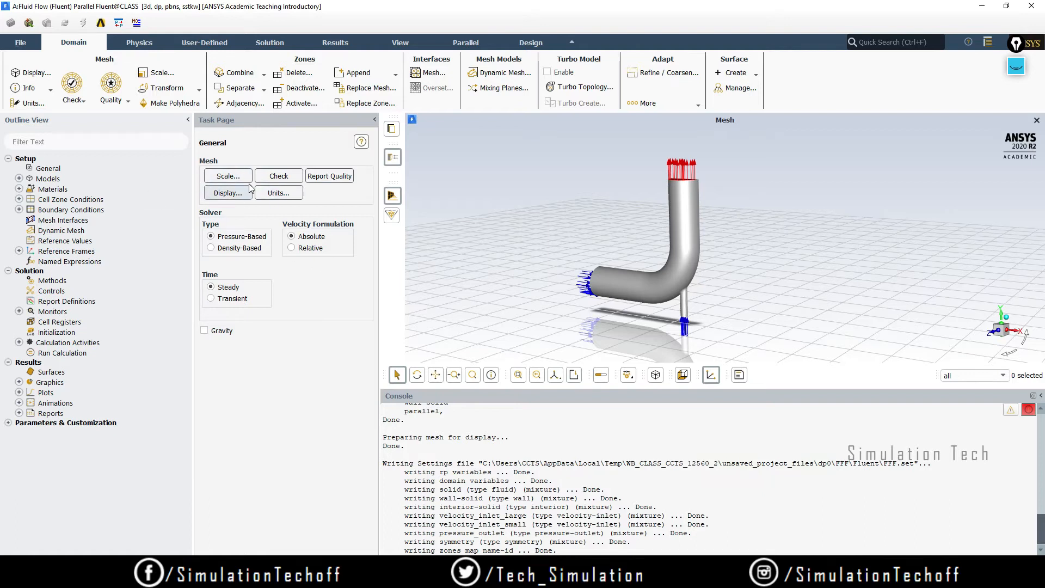
click(278, 178)
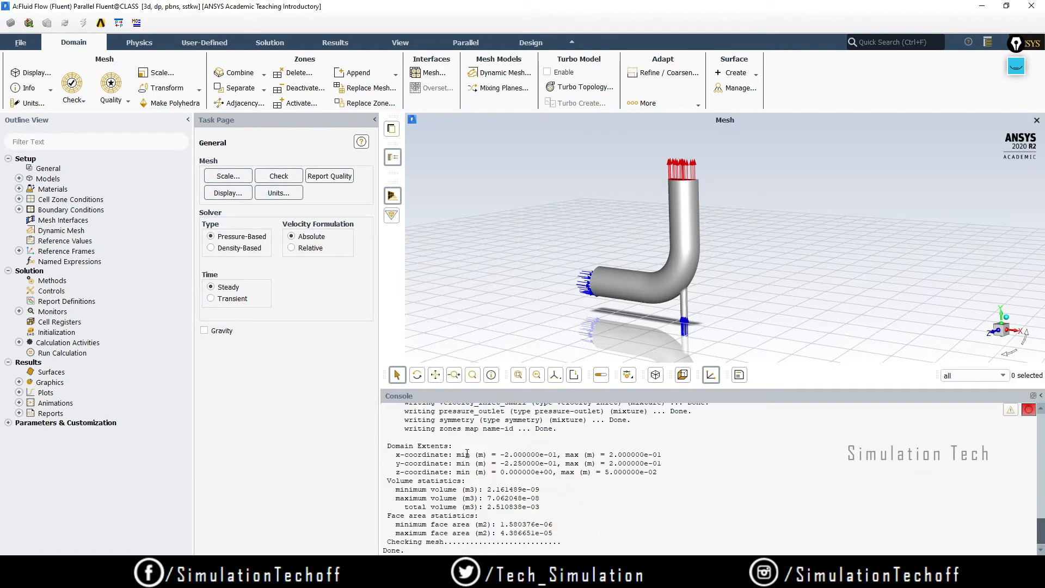
drag(396, 454, 503, 507)
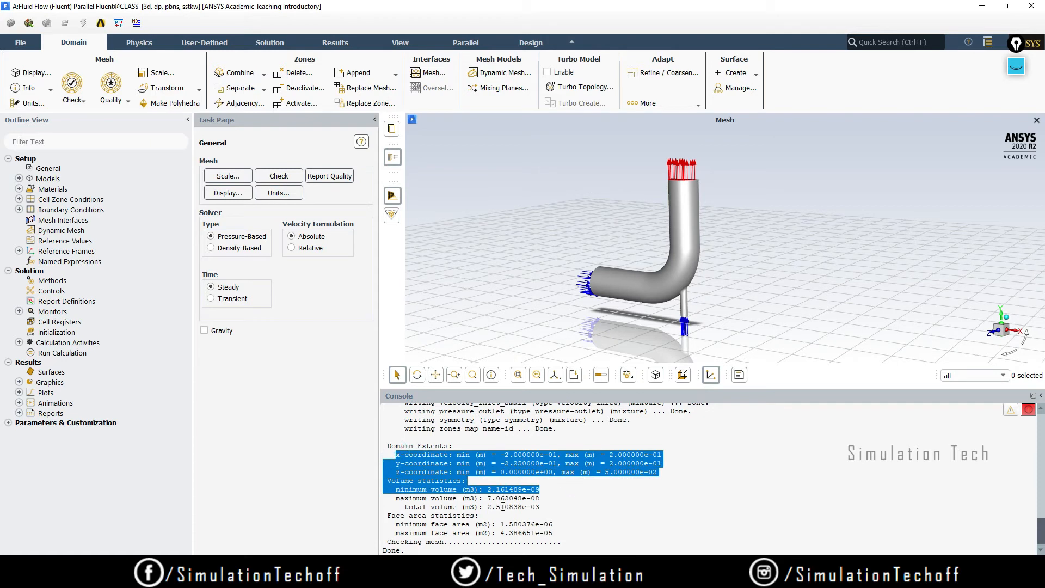
- Set the length unit to mm in the solver's unit settings and close the dialog
click(542, 511)
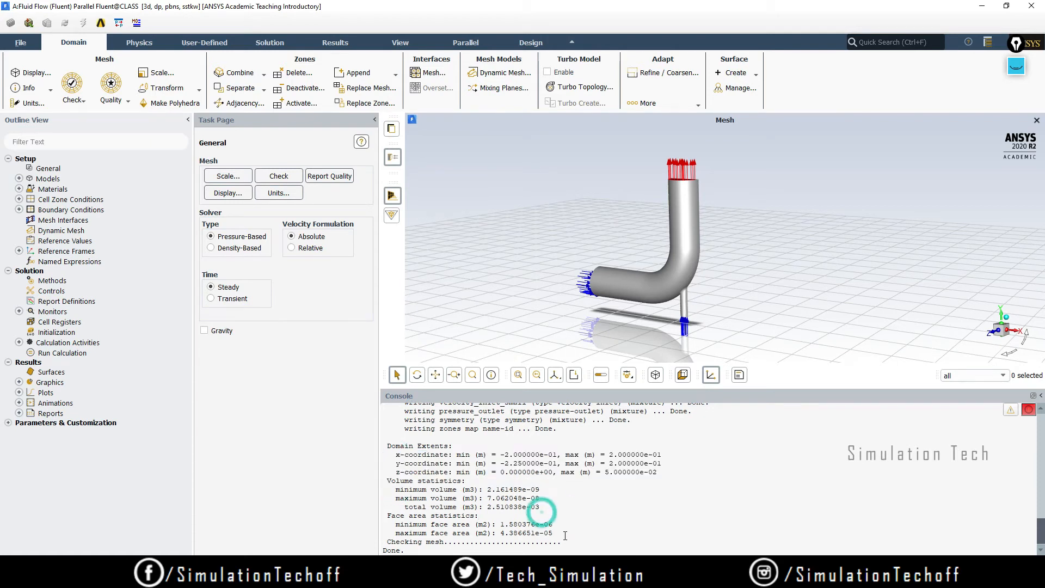
click(286, 409)
click(289, 192)
drag(378, 278, 481, 248)
drag(431, 282, 434, 309)
click(321, 309)
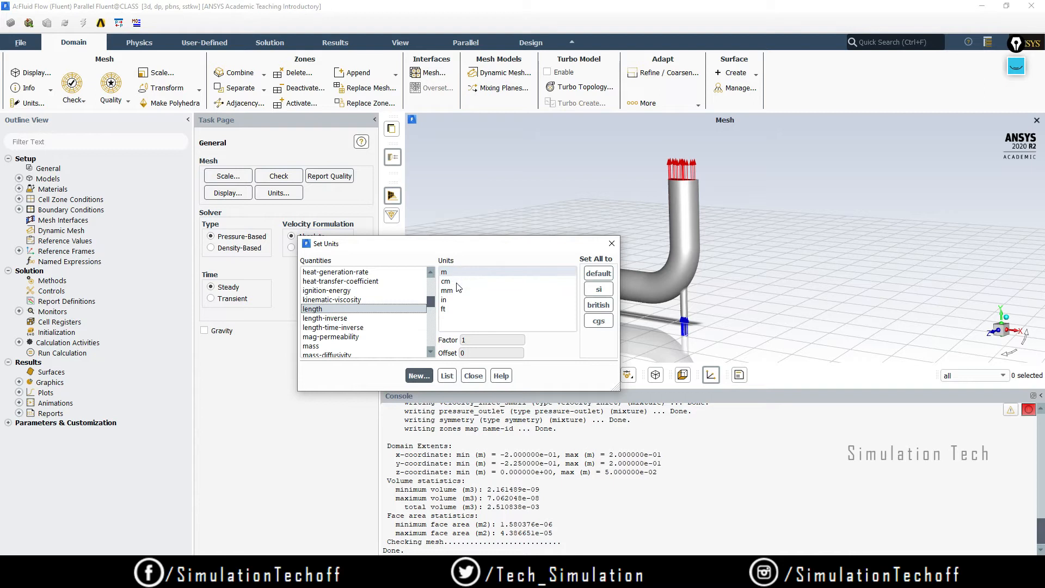
click(456, 290)
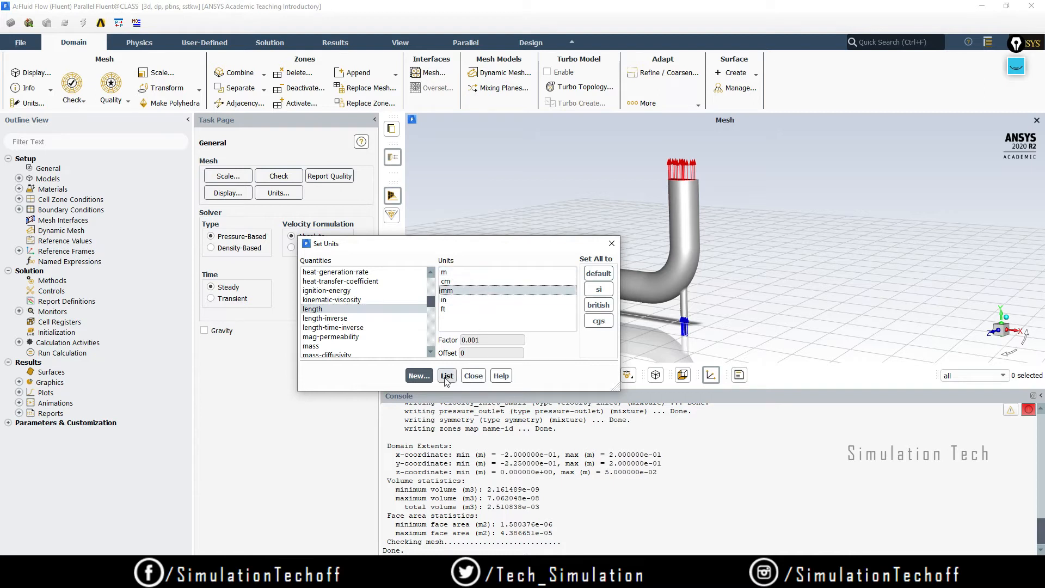
click(473, 376)
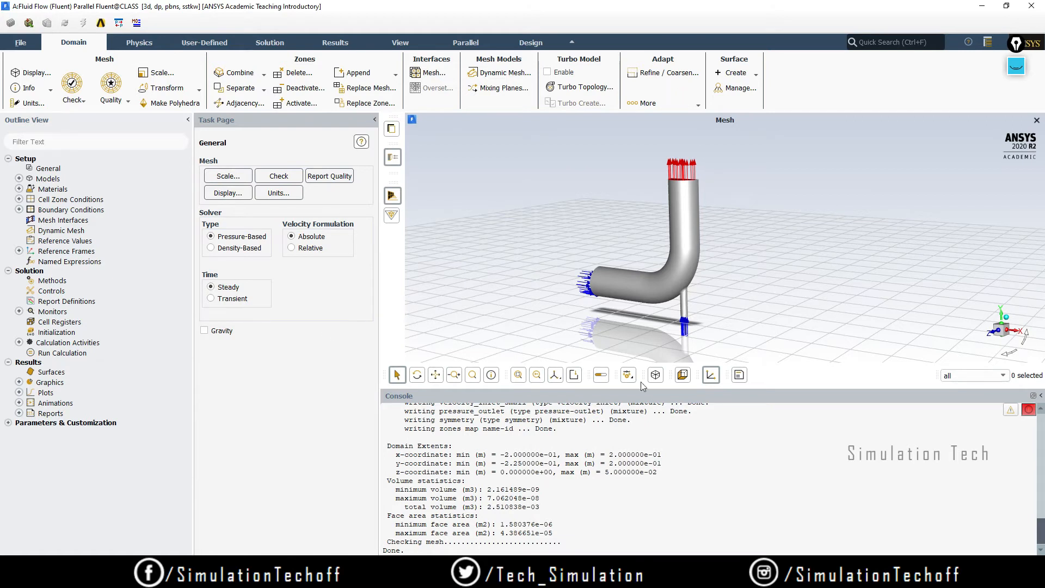
drag(706, 264, 688, 285)
scroll(694, 289, up, 3)
scroll(740, 273, down, 3)
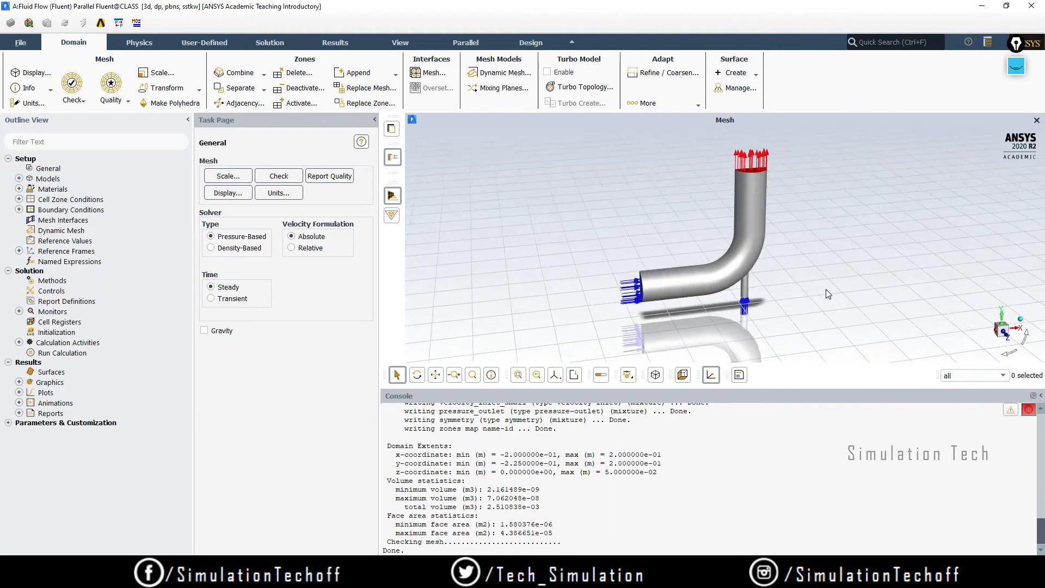
scroll(689, 285, down, 2)
scroll(689, 285, up, 3)
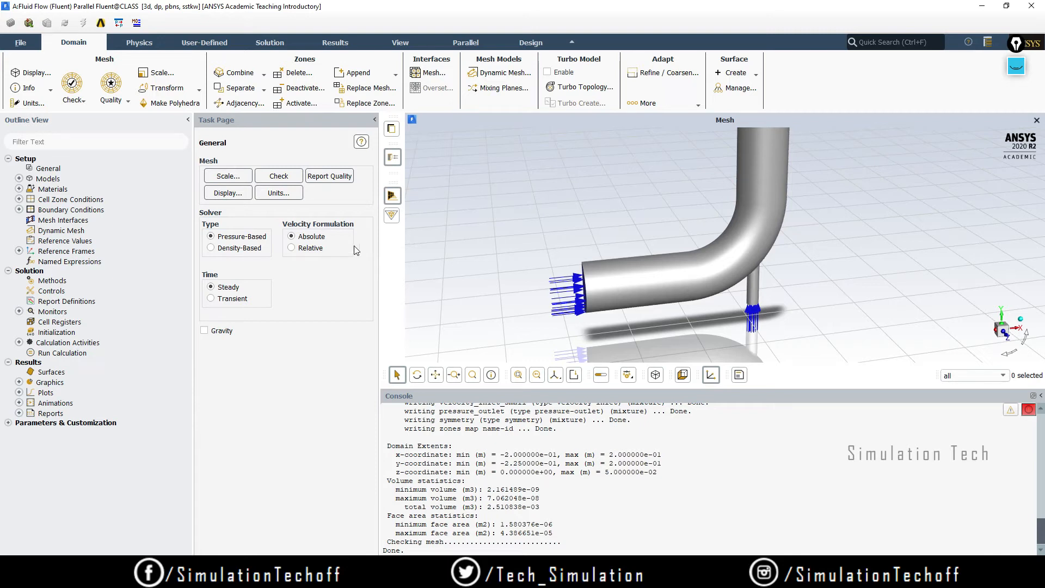
- Enable the Energy Equation in the physics models
double_click(48, 179)
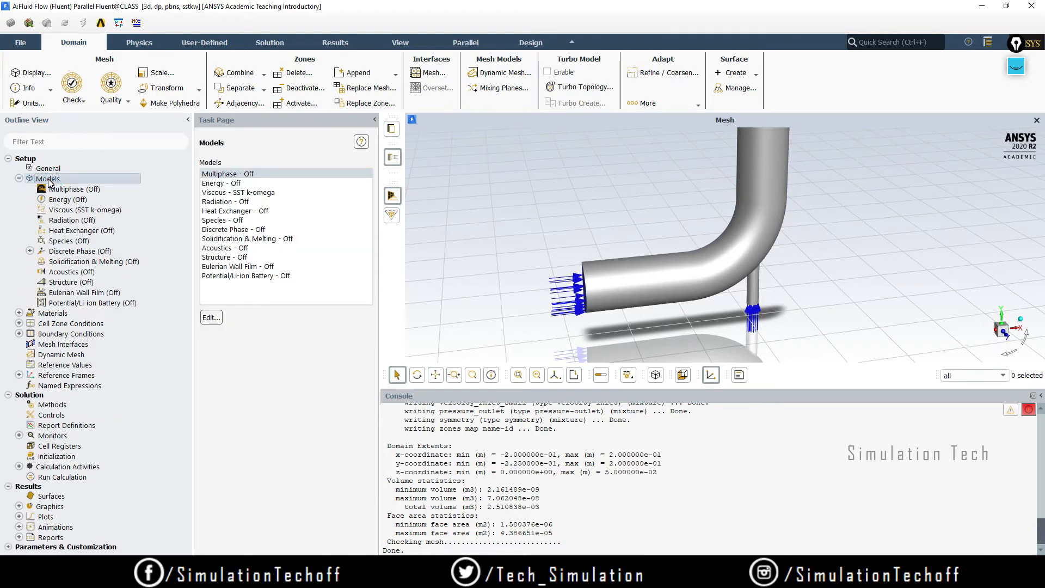
double_click(232, 183)
click(209, 310)
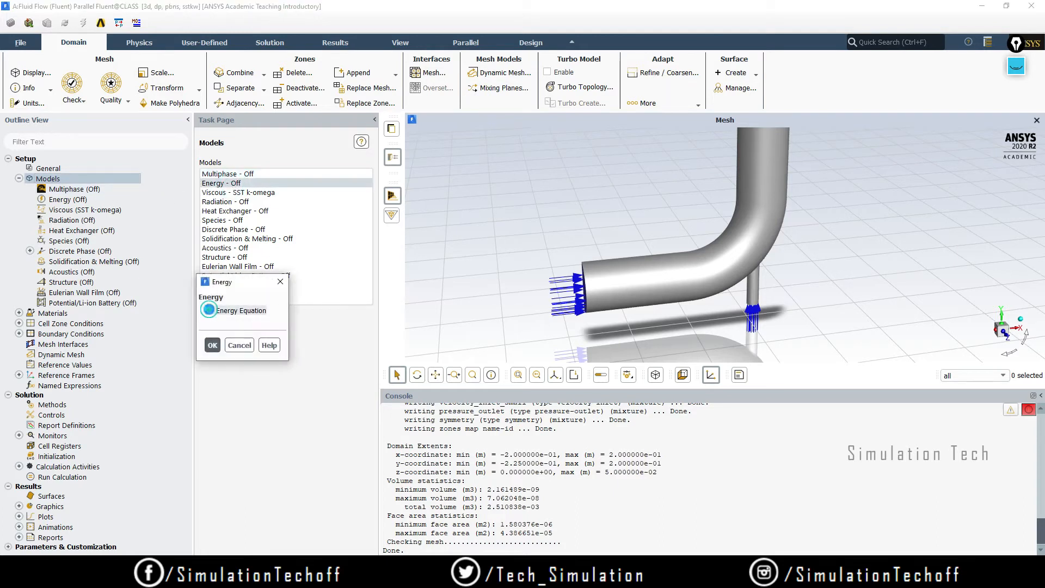
click(212, 345)
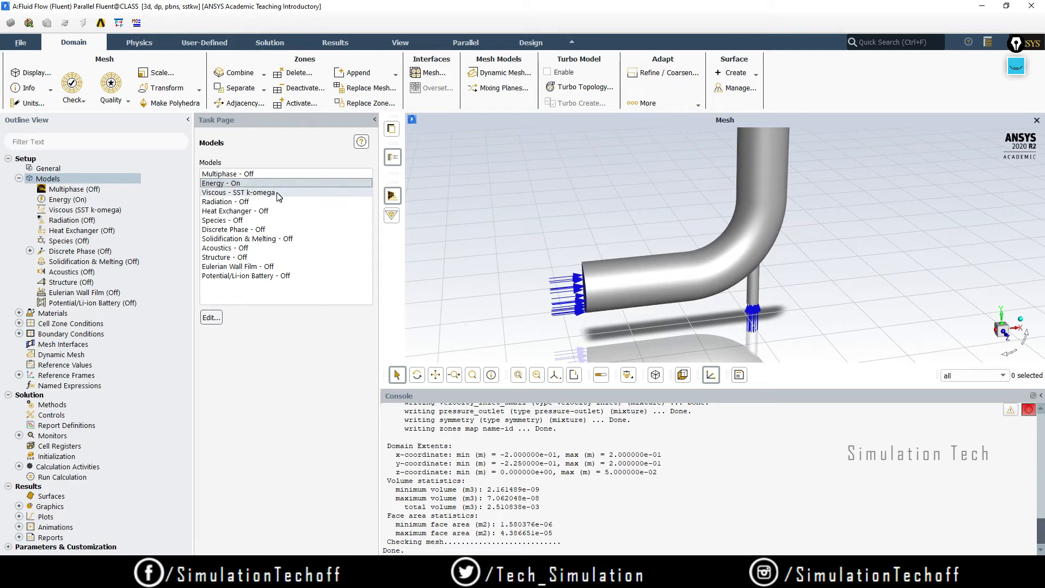
- Set the viscous model to Standard k-epsilon (2 eqn) with Enhanced Wall Treatment
double_click(274, 193)
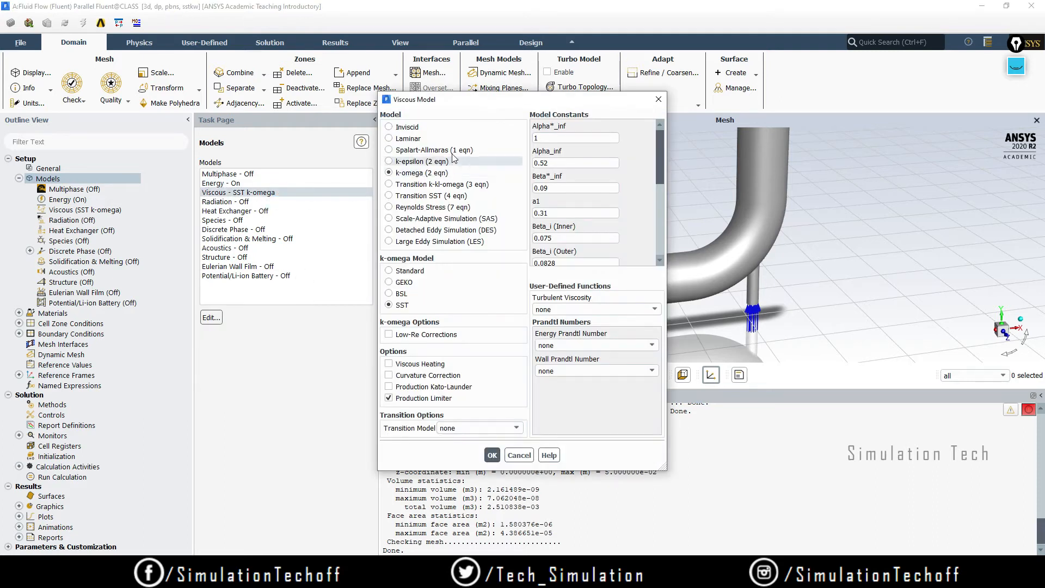
click(410, 162)
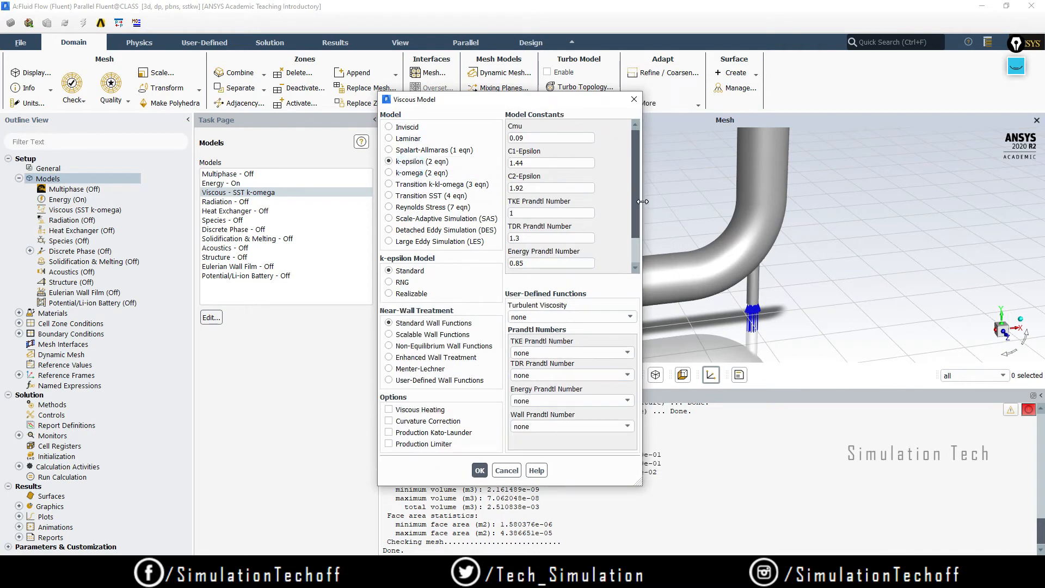
drag(643, 202, 719, 201)
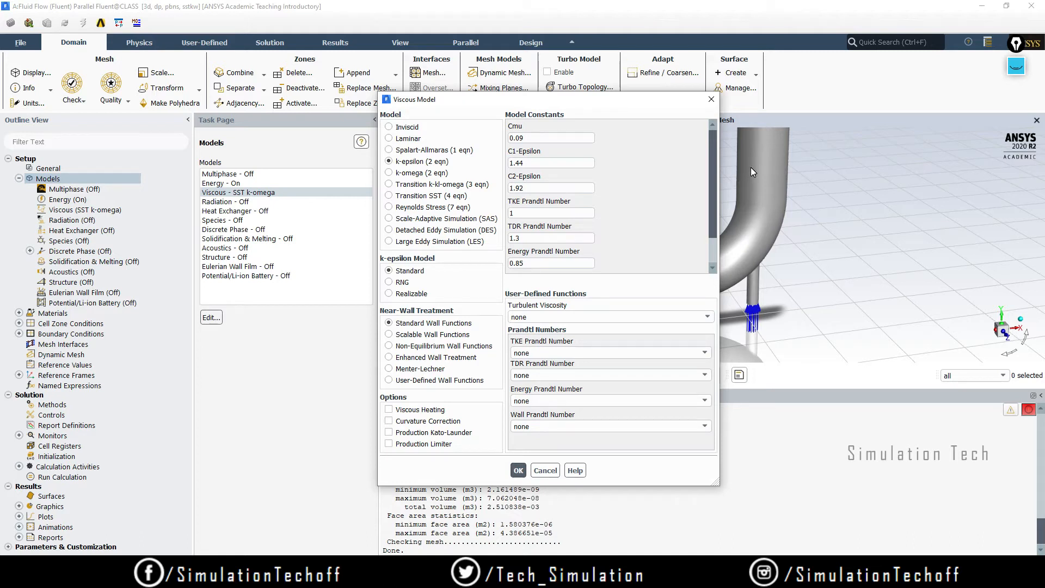
click(391, 359)
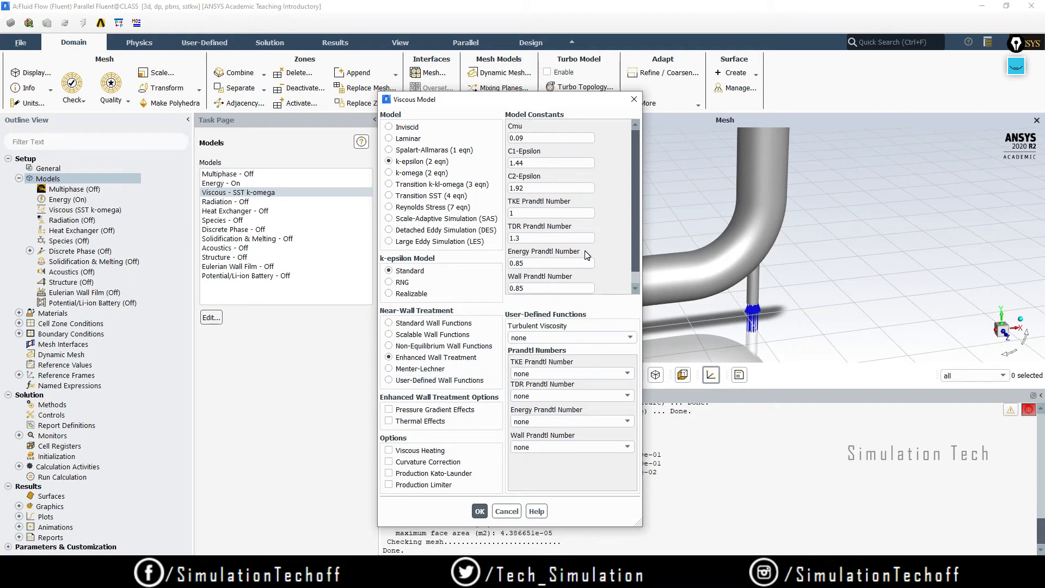
scroll(635, 238, down, 1)
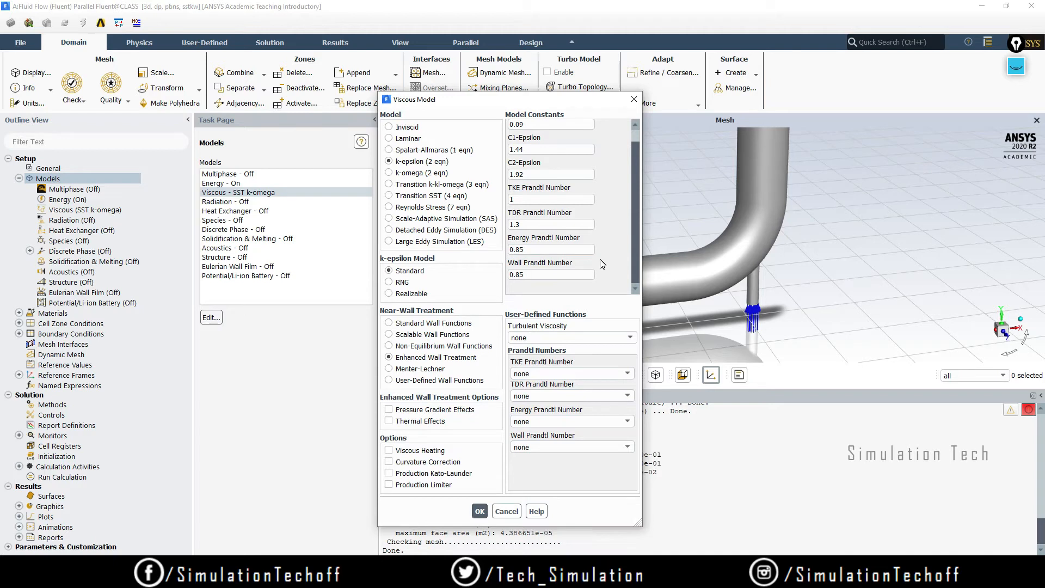
click(480, 512)
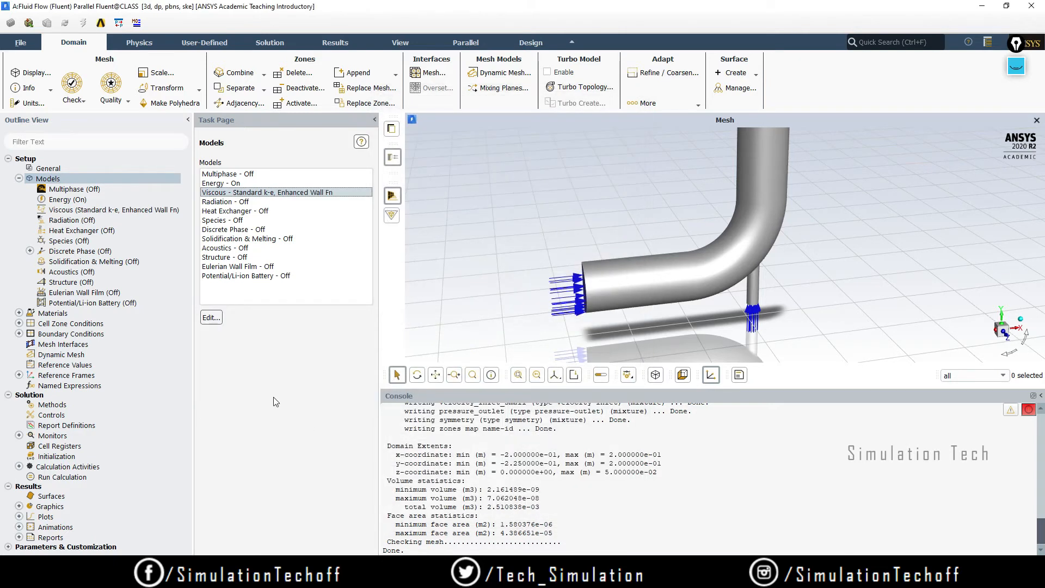
click(275, 396)
click(95, 210)
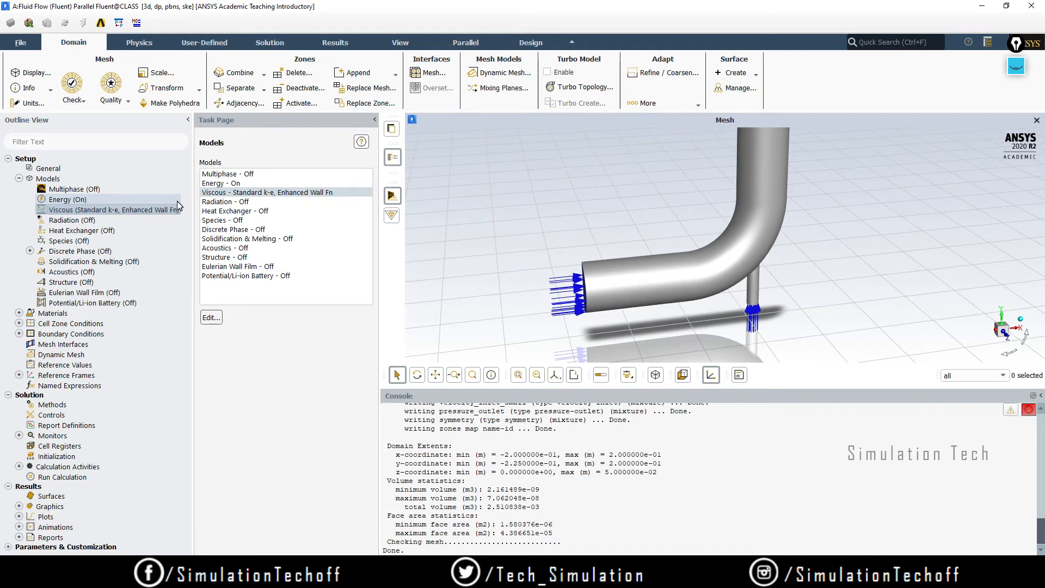
- Open the fluid material for editing and consult the fluid properties on the PowerPoint problem specification slide, returning to Fluent
click(50, 315)
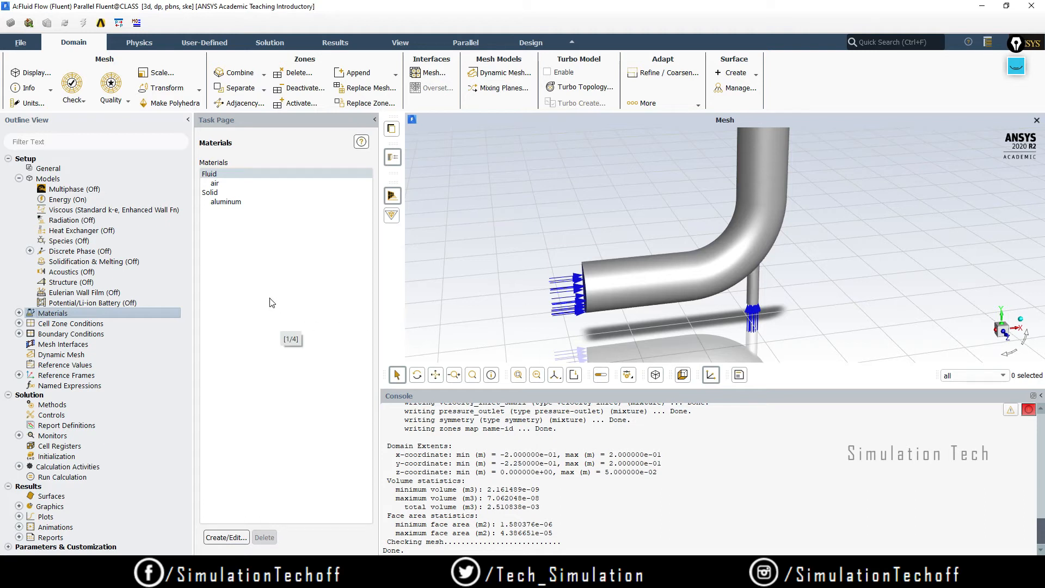
double_click(240, 175)
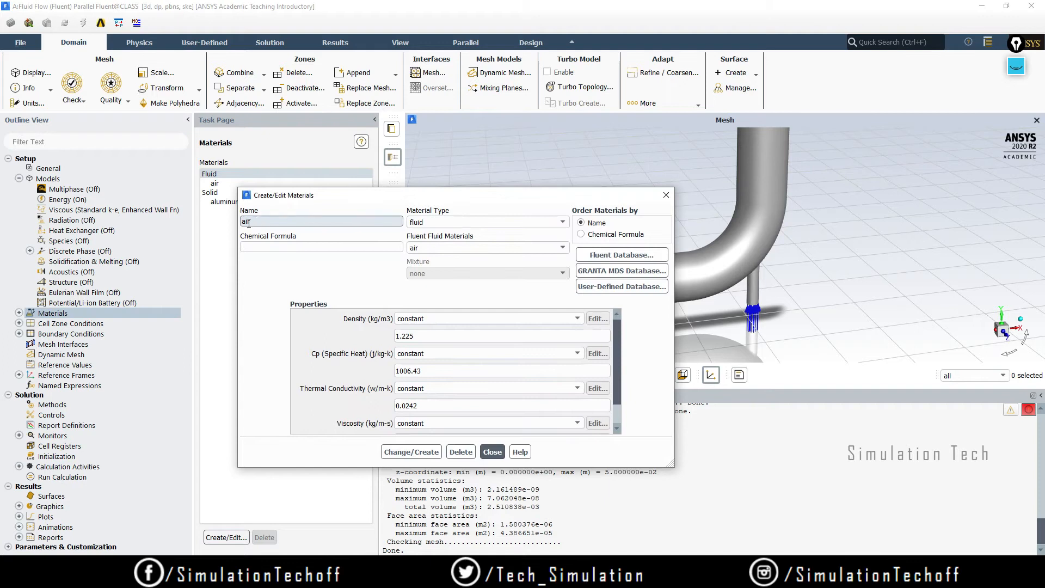
drag(443, 195, 405, 154)
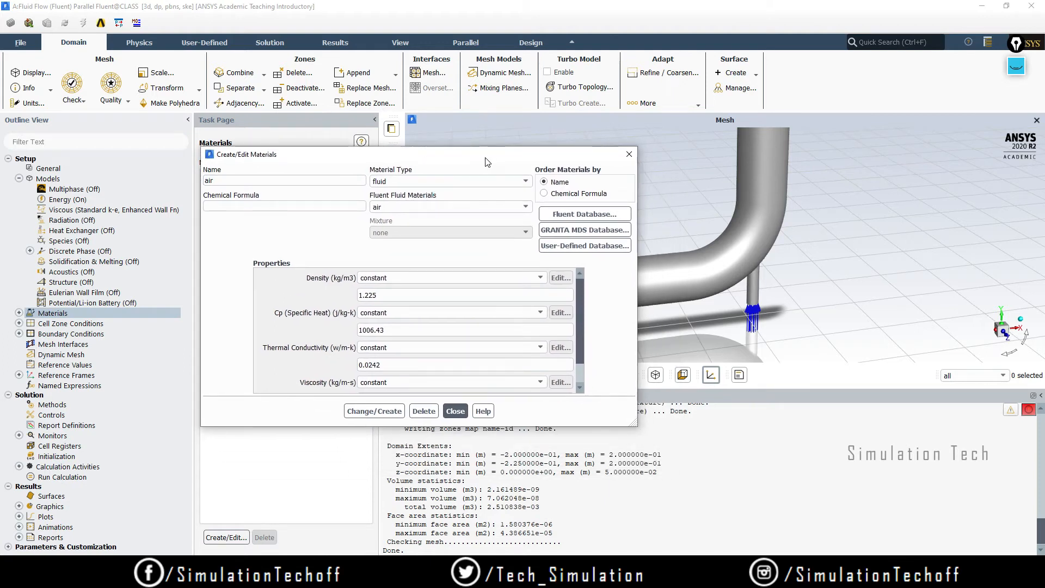
drag(479, 156, 525, 146)
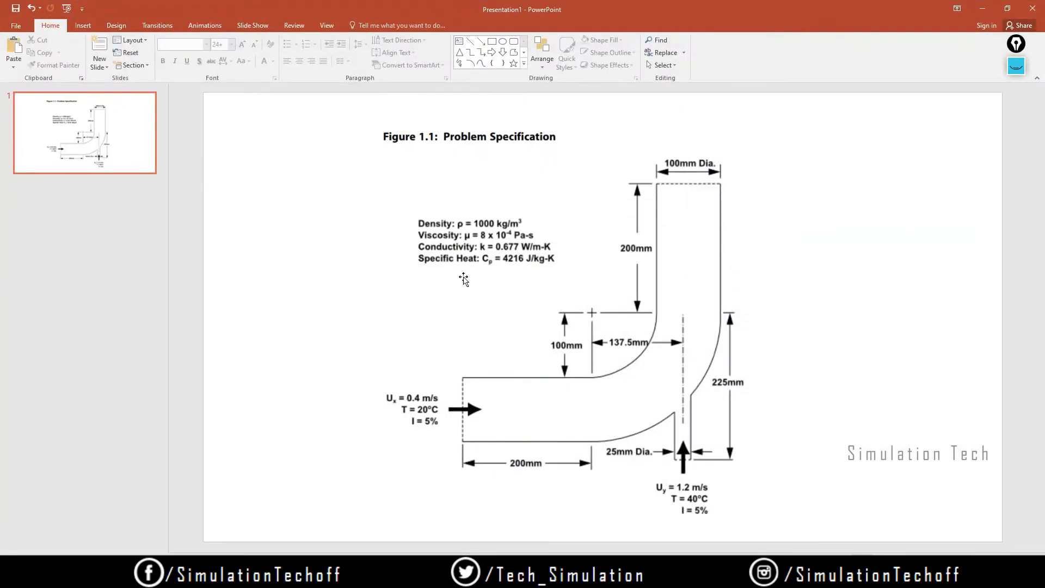
click(983, 7)
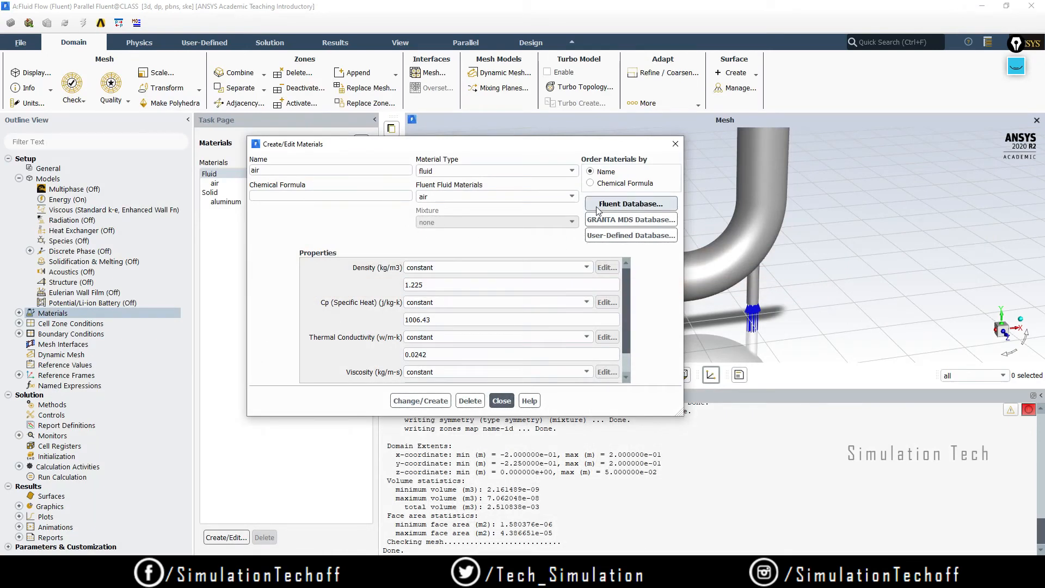
- Copy water-liquid (h2o<l>) from the Fluent database into the case's fluid materials
click(630, 205)
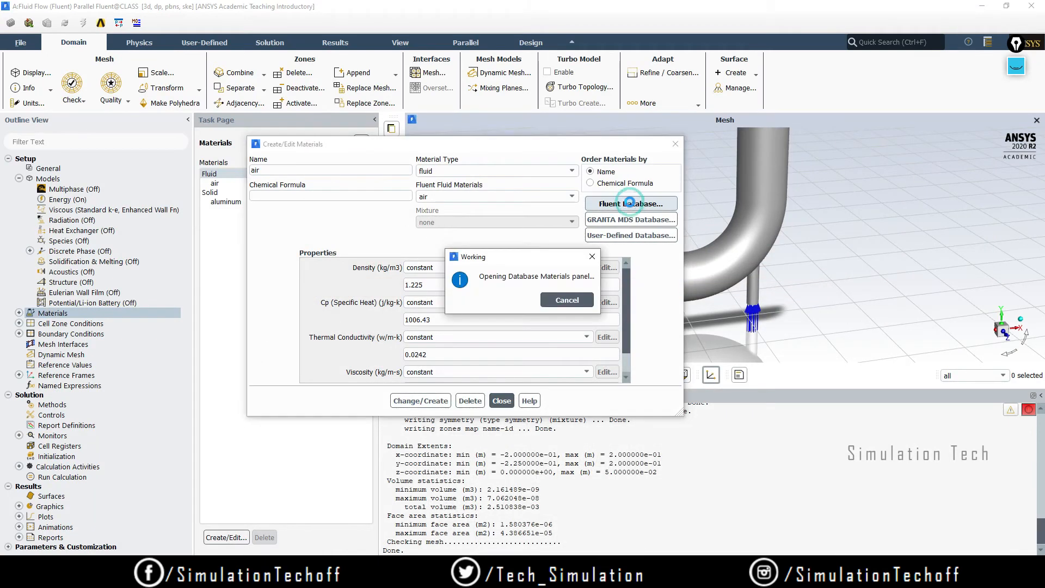
drag(401, 287, 484, 139)
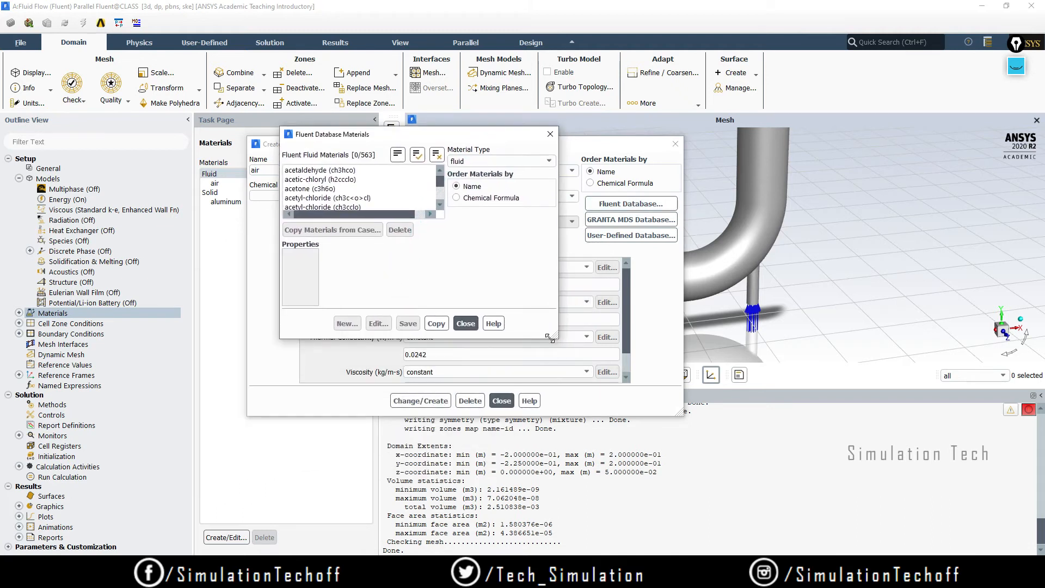
drag(560, 338, 659, 379)
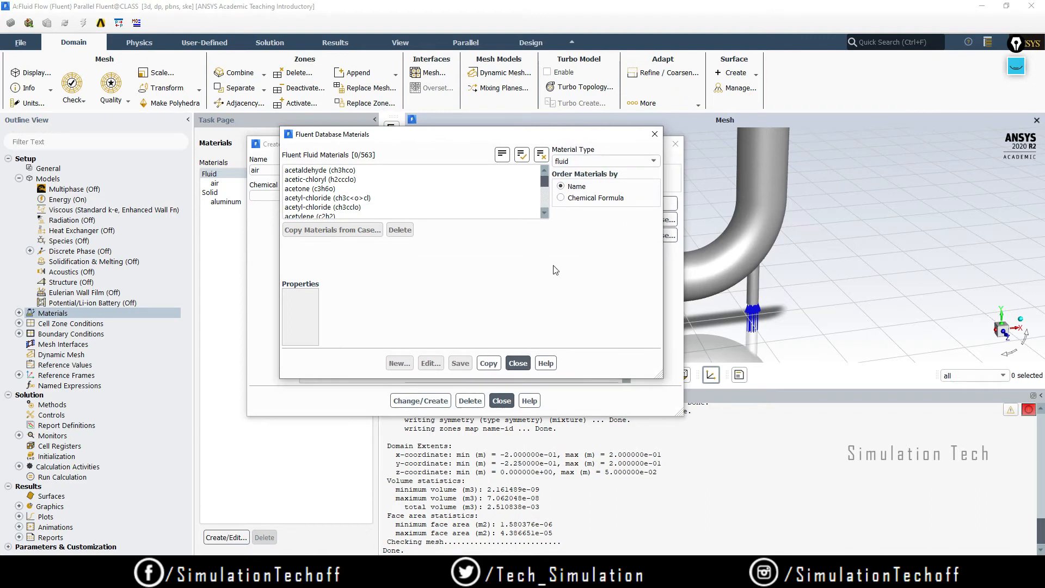
click(546, 198)
drag(545, 196, 544, 202)
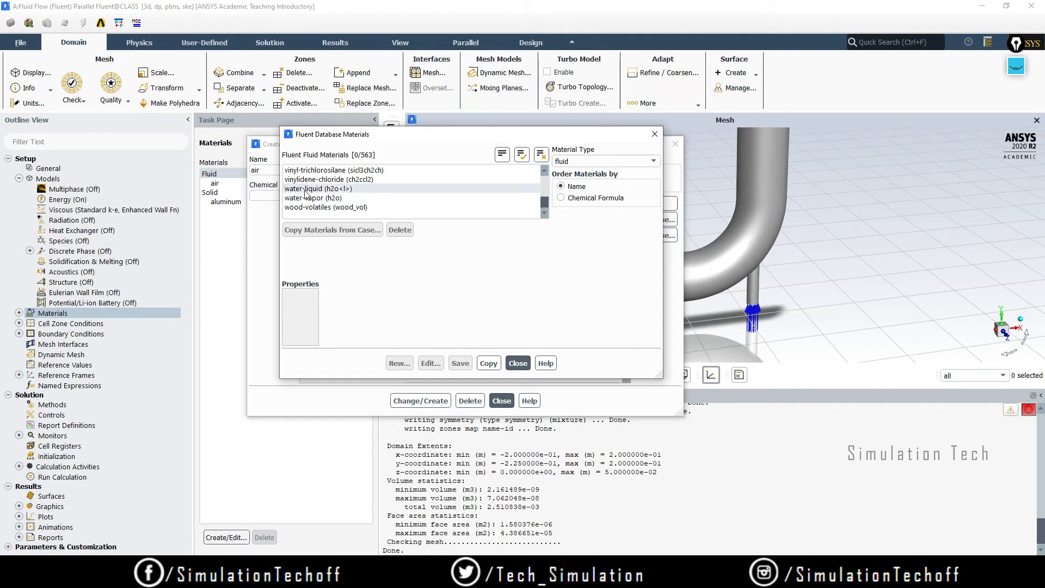
click(332, 189)
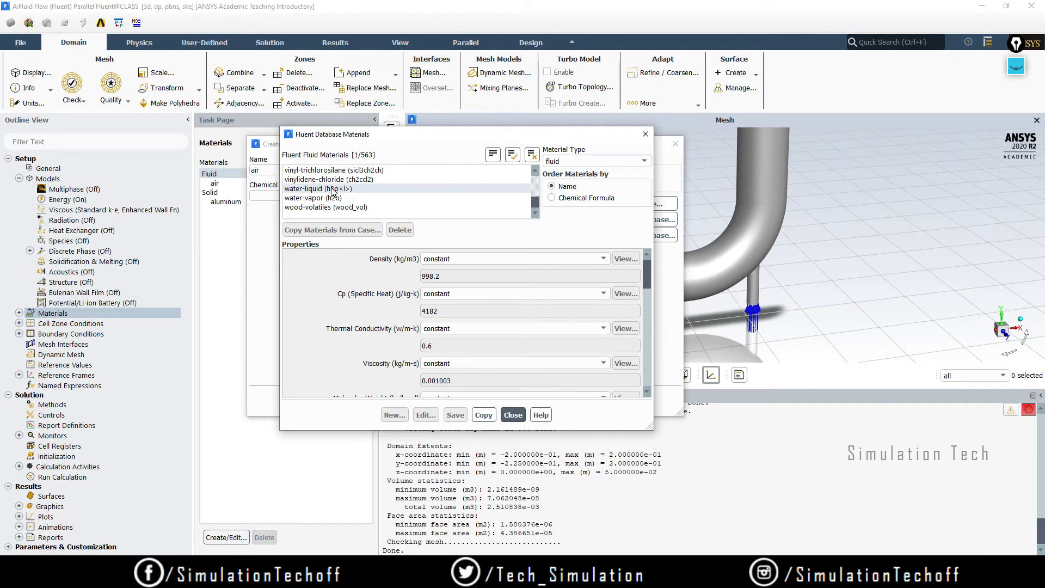
click(484, 416)
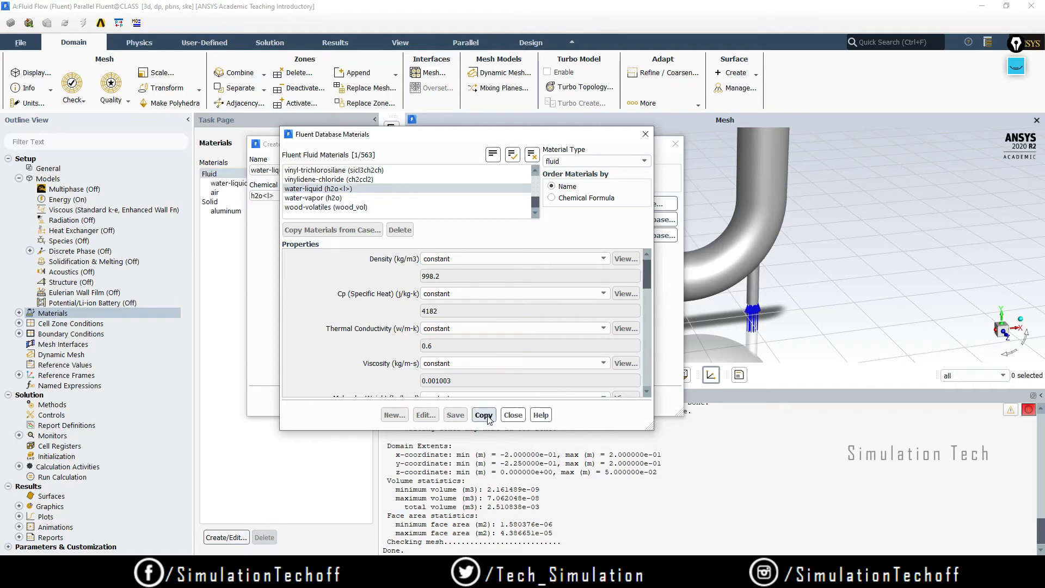
click(513, 415)
- Review the water-liquid properties, apply the material definition without edits and close the material editor
click(289, 170)
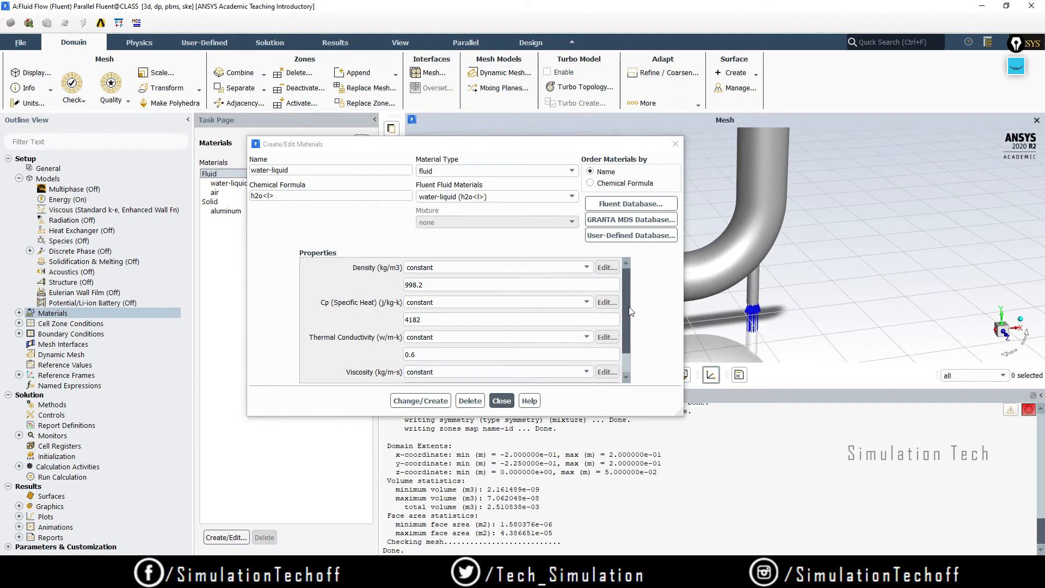
drag(628, 302, 625, 344)
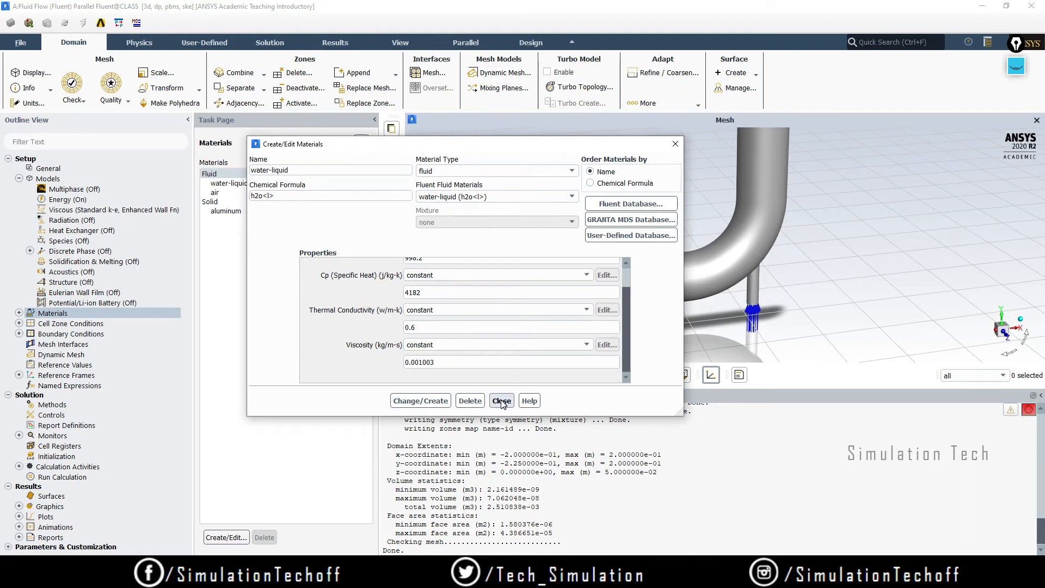
click(418, 403)
click(417, 402)
click(501, 401)
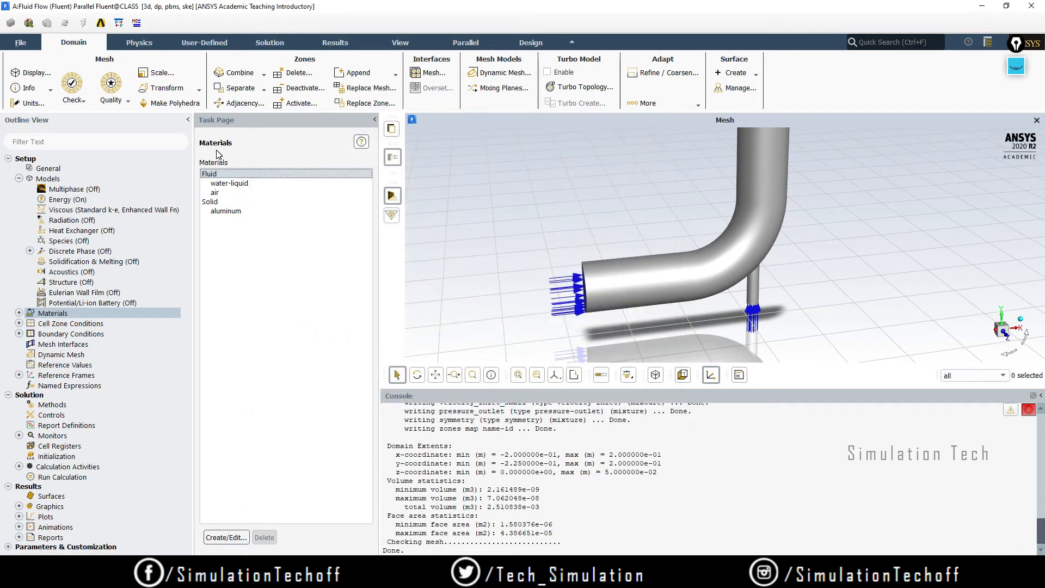
click(245, 184)
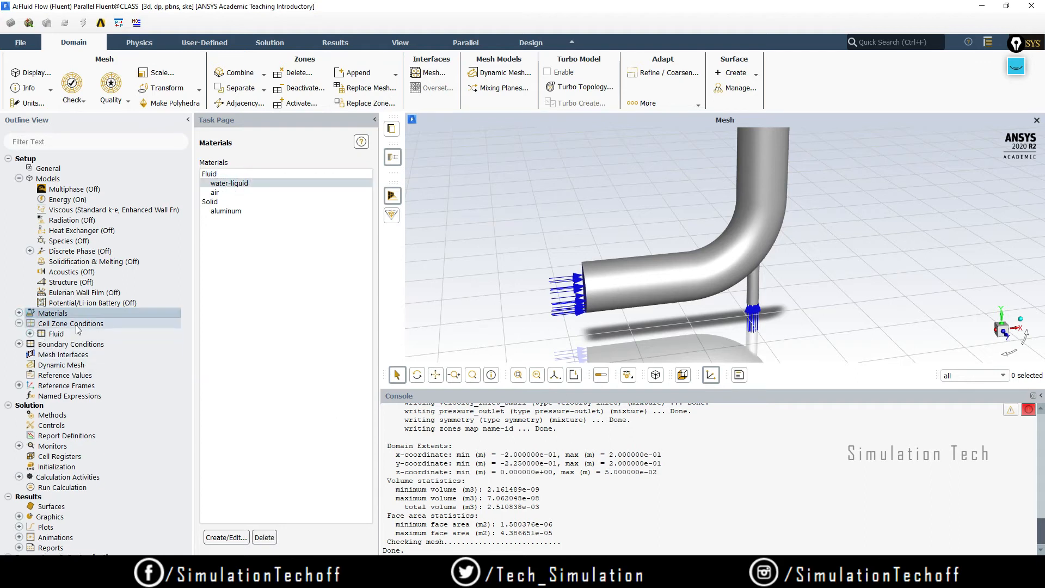
- Assign water-liquid as the material of the solid fluid cell zone, apply it and close the zone settings
click(77, 325)
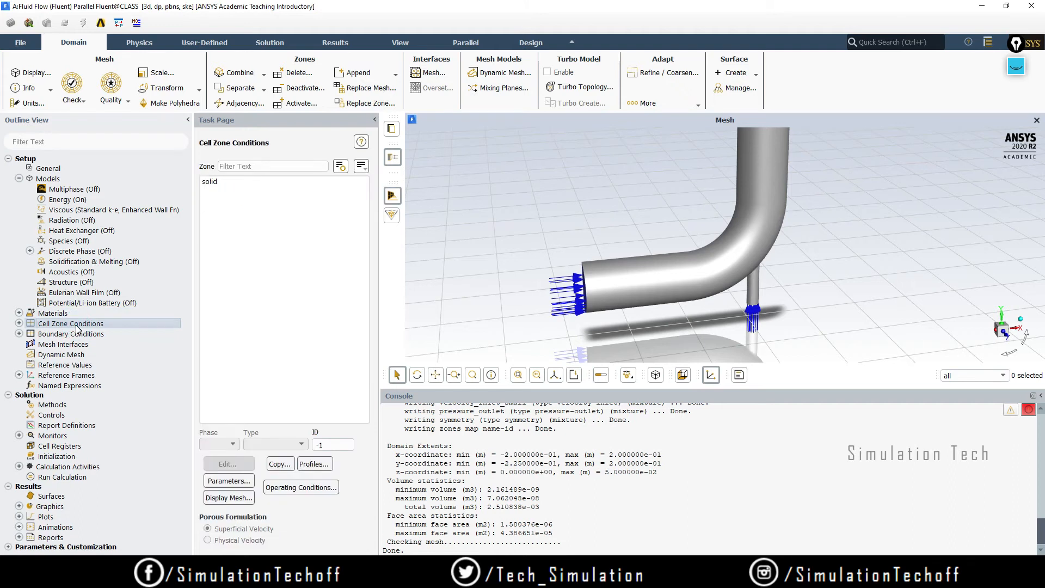
click(19, 324)
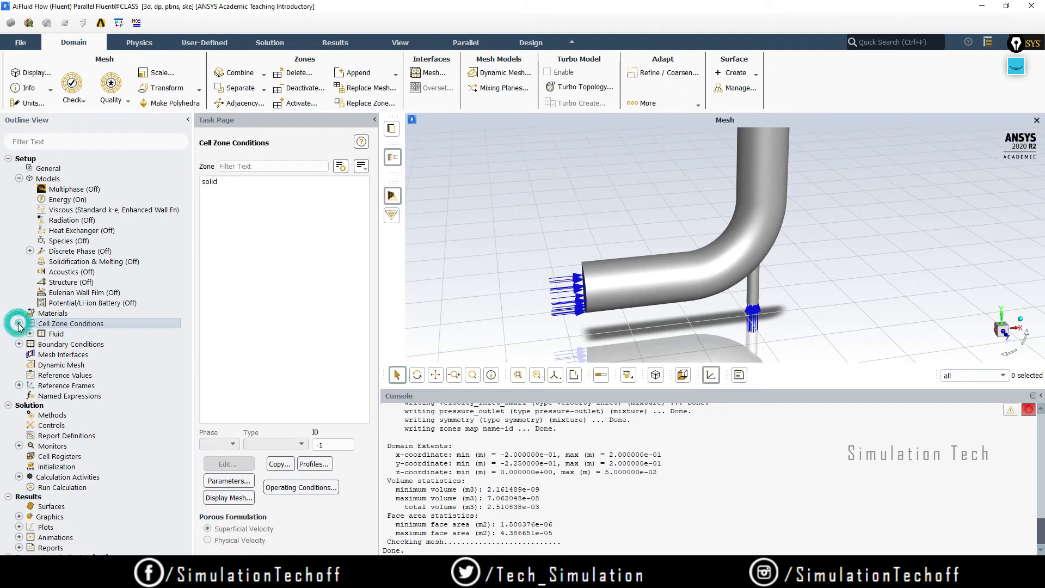
click(30, 333)
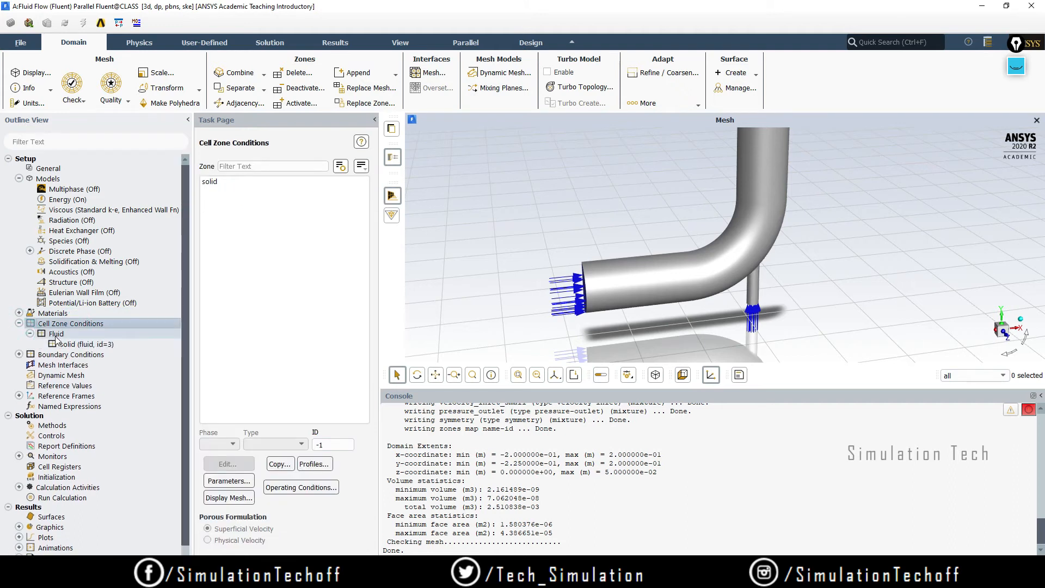
double_click(53, 335)
click(53, 335)
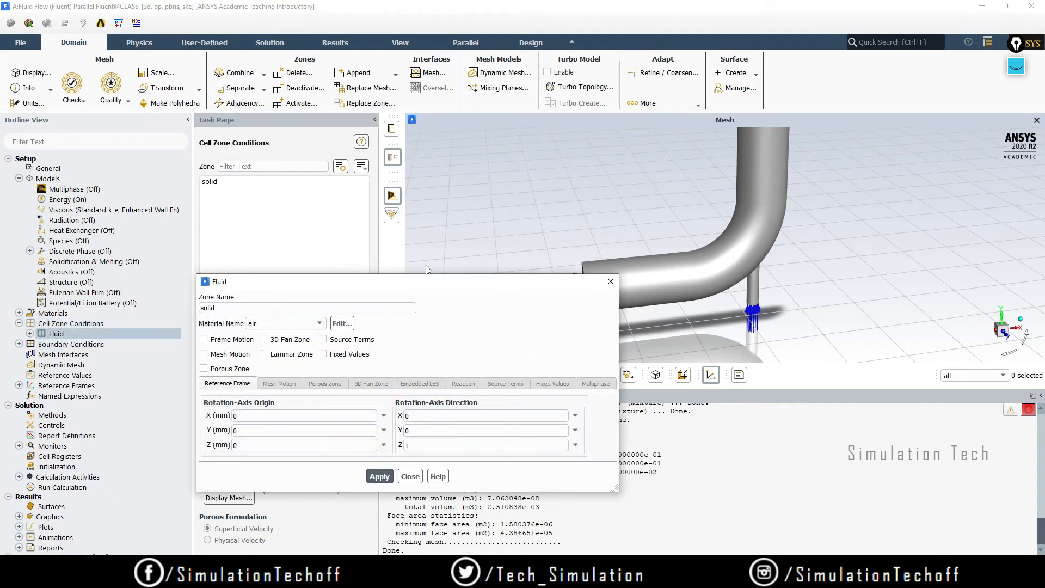
drag(438, 277, 427, 193)
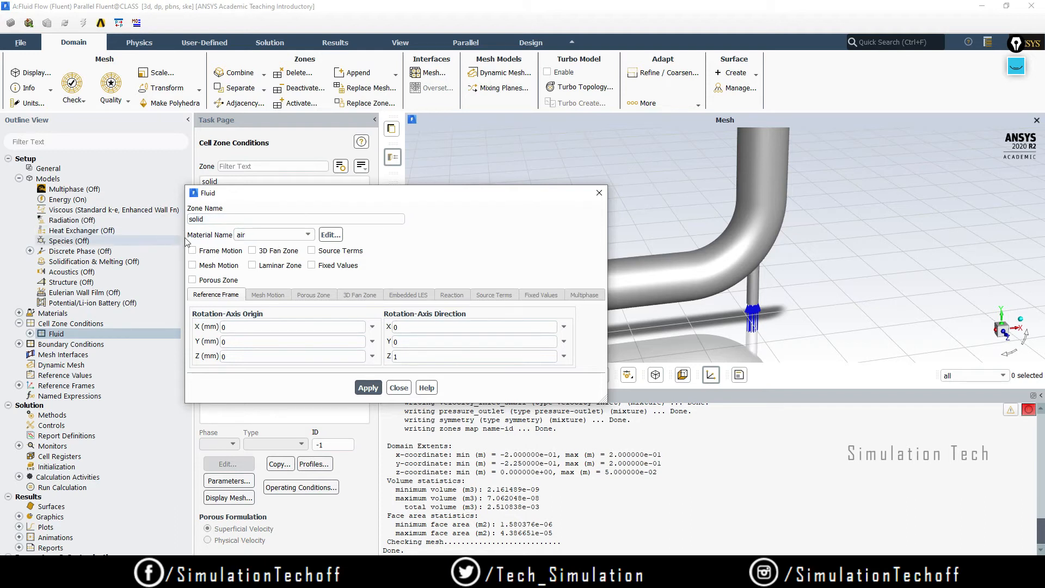
click(266, 235)
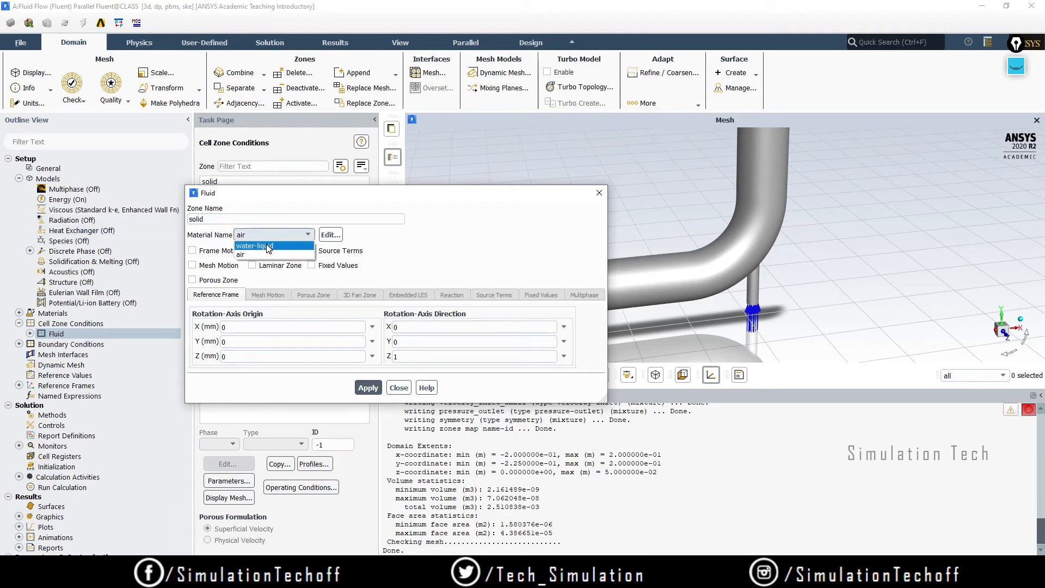
click(271, 257)
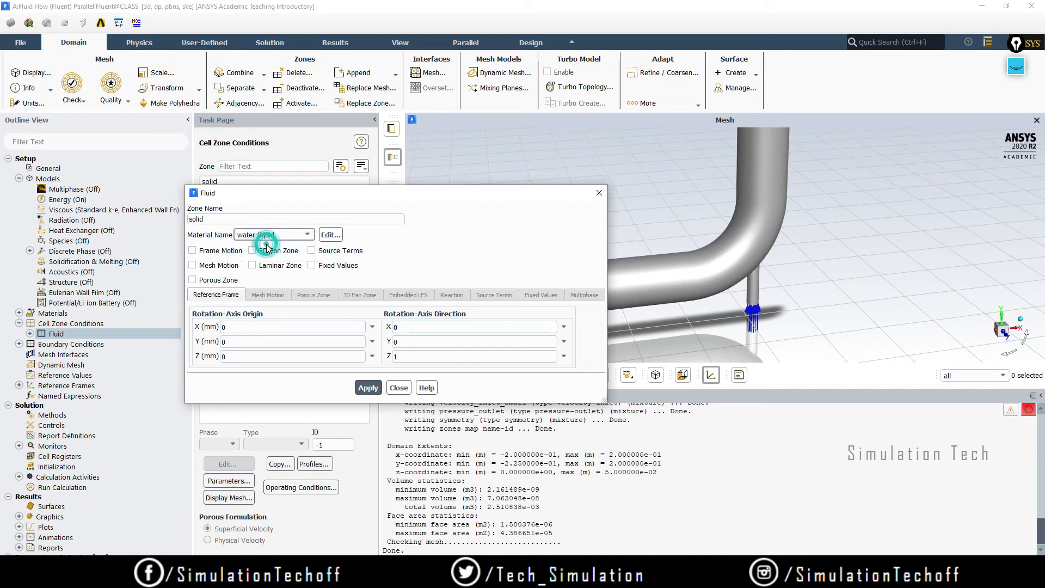
click(368, 390)
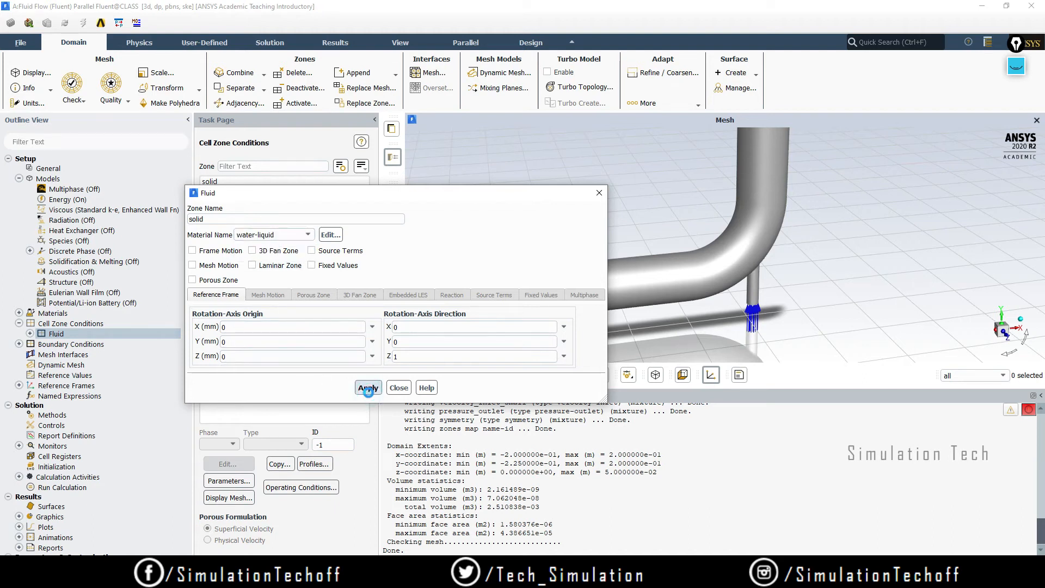
click(398, 389)
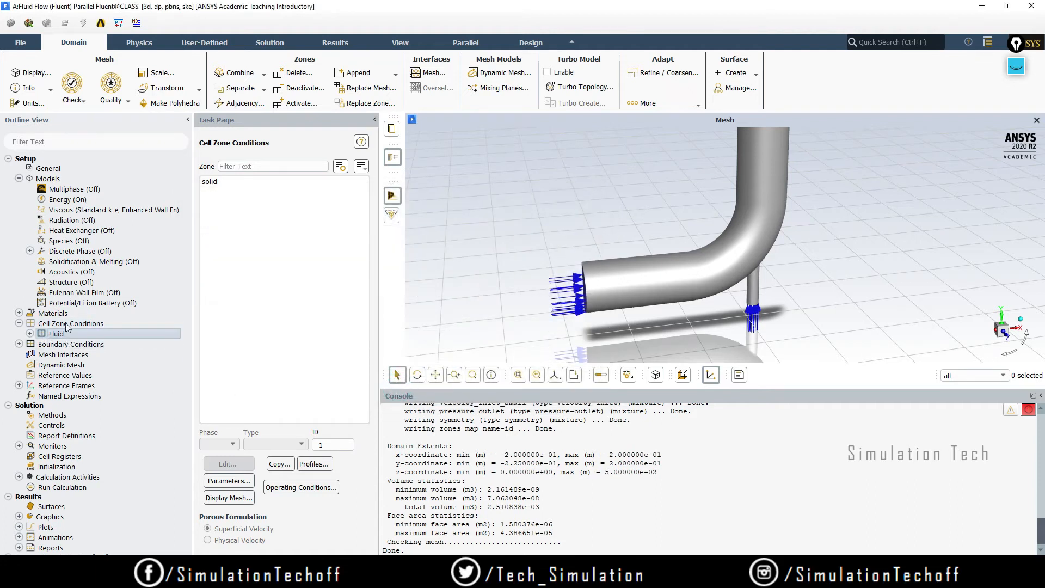
click(227, 184)
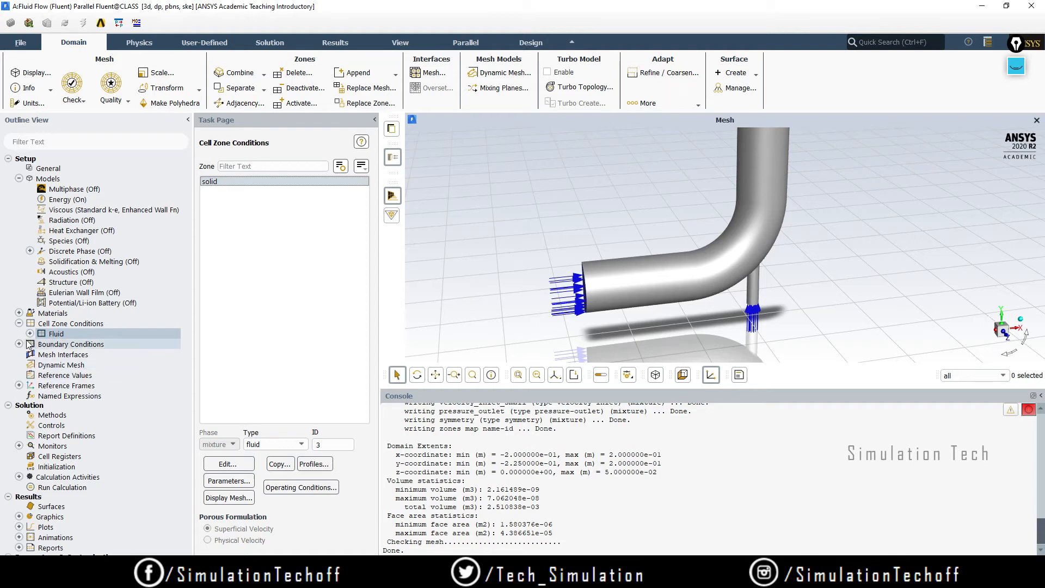
- Set the velocity_inlet_large boundary to the Components velocity specification method with an X-velocity of 0.4 m/s
double_click(91, 345)
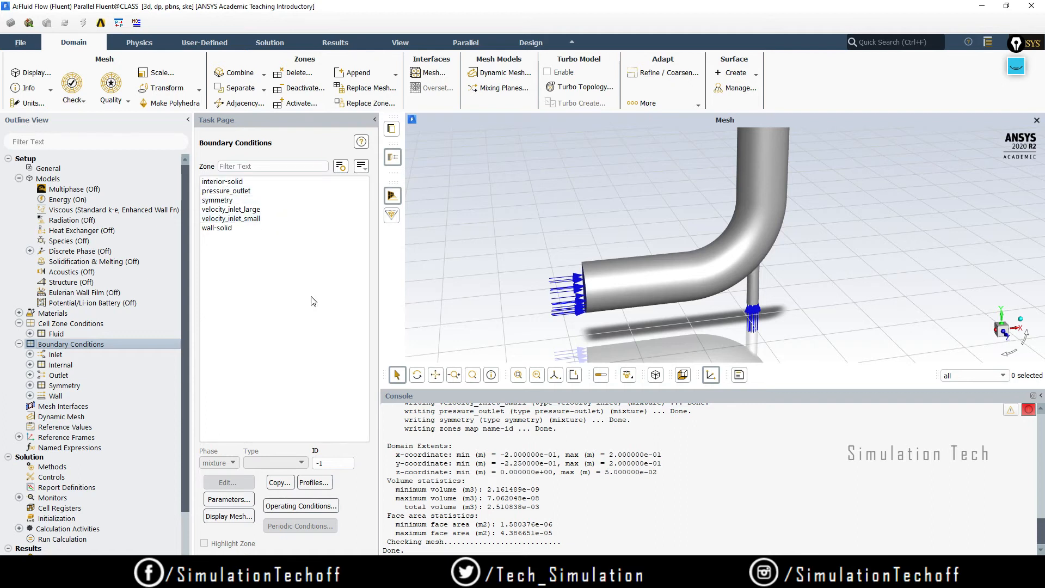
click(260, 212)
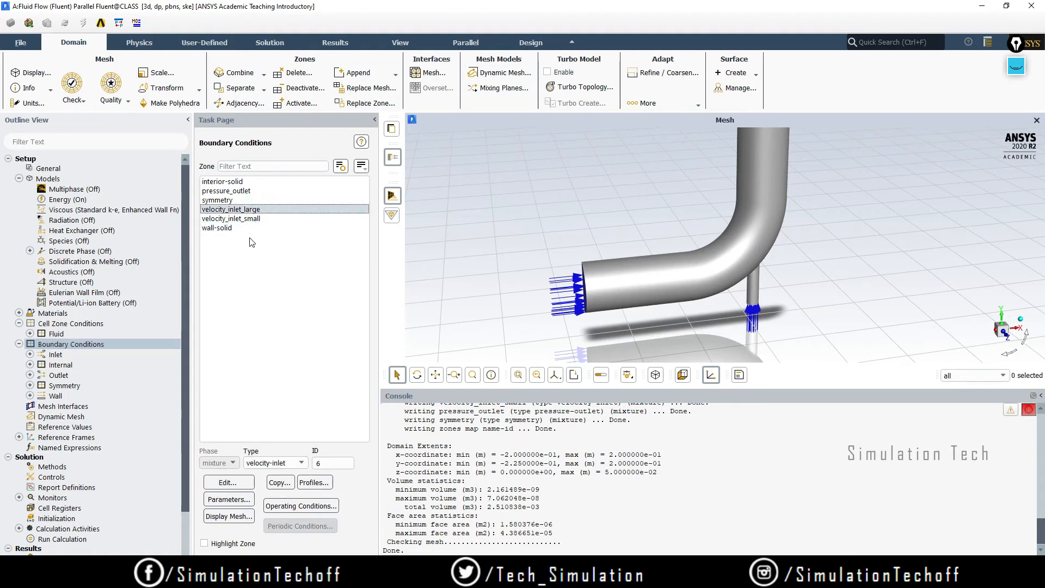
double_click(276, 208)
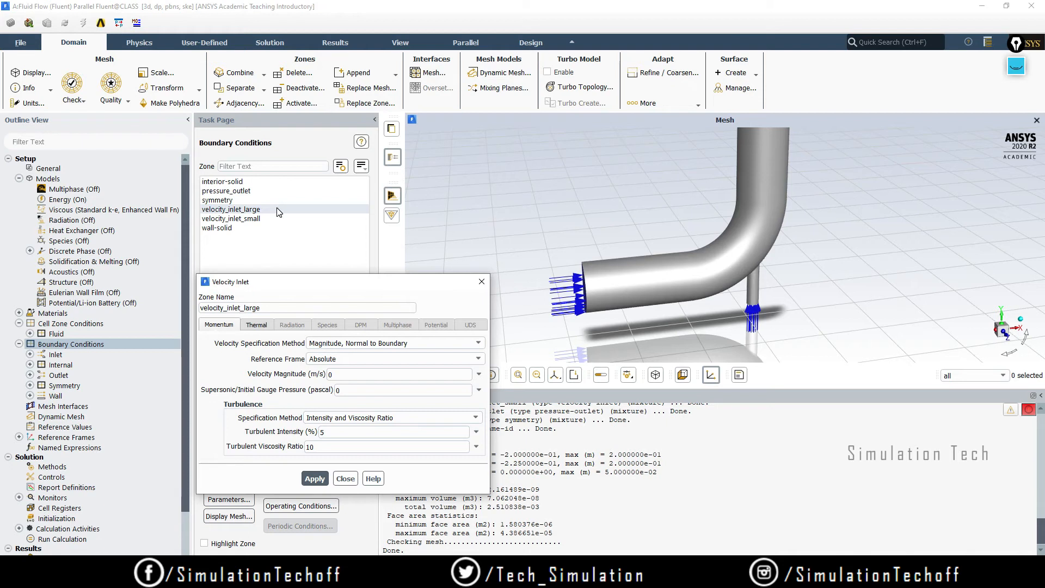
click(282, 212)
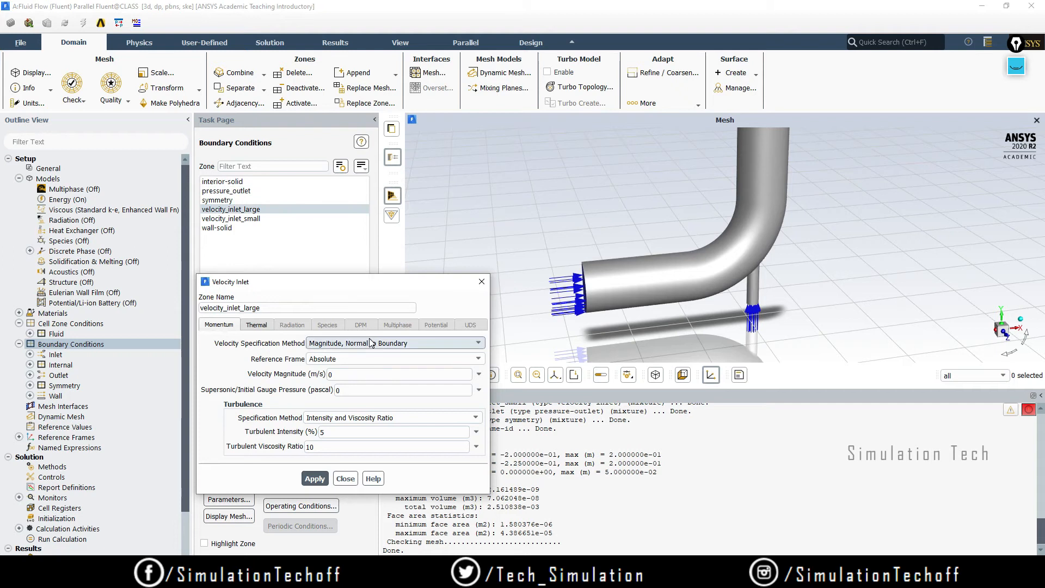
drag(364, 283, 391, 193)
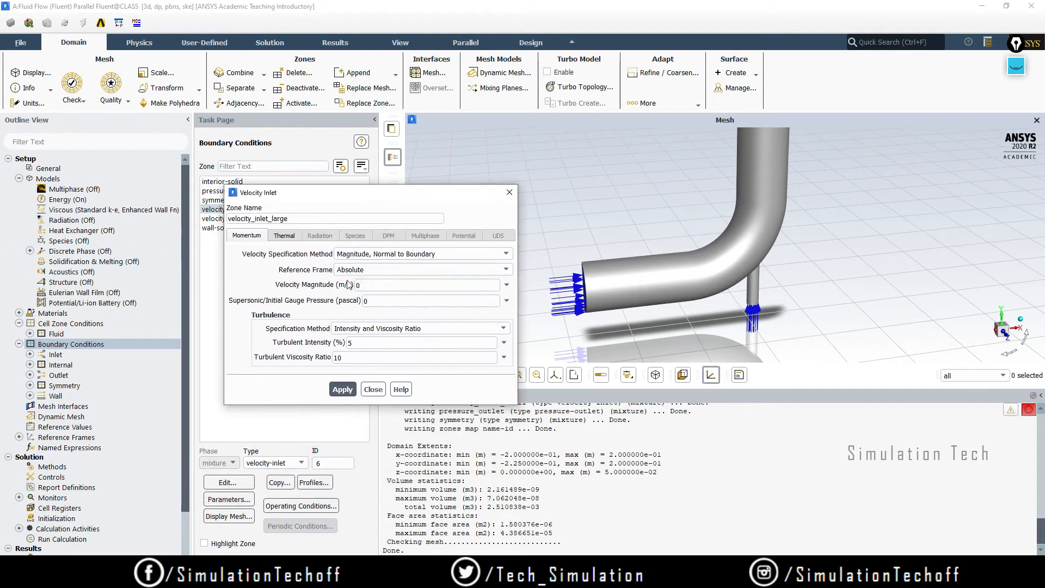
click(389, 255)
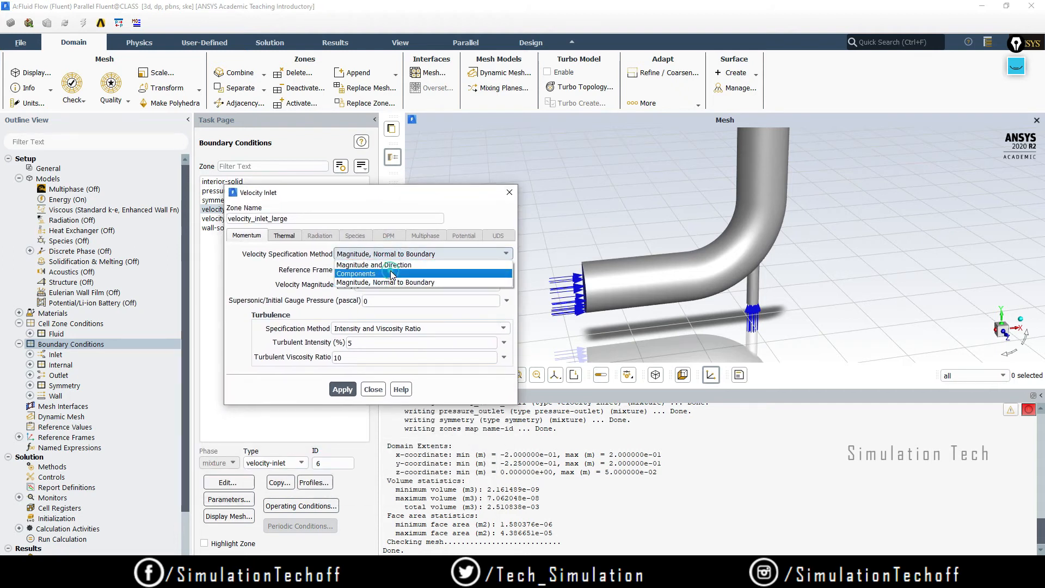
click(390, 274)
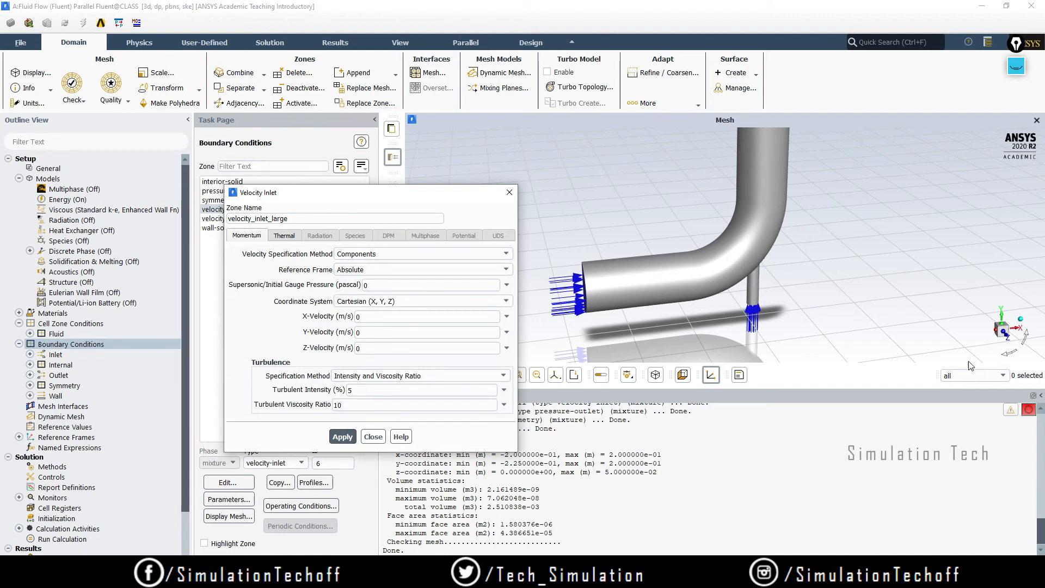
double_click(427, 316)
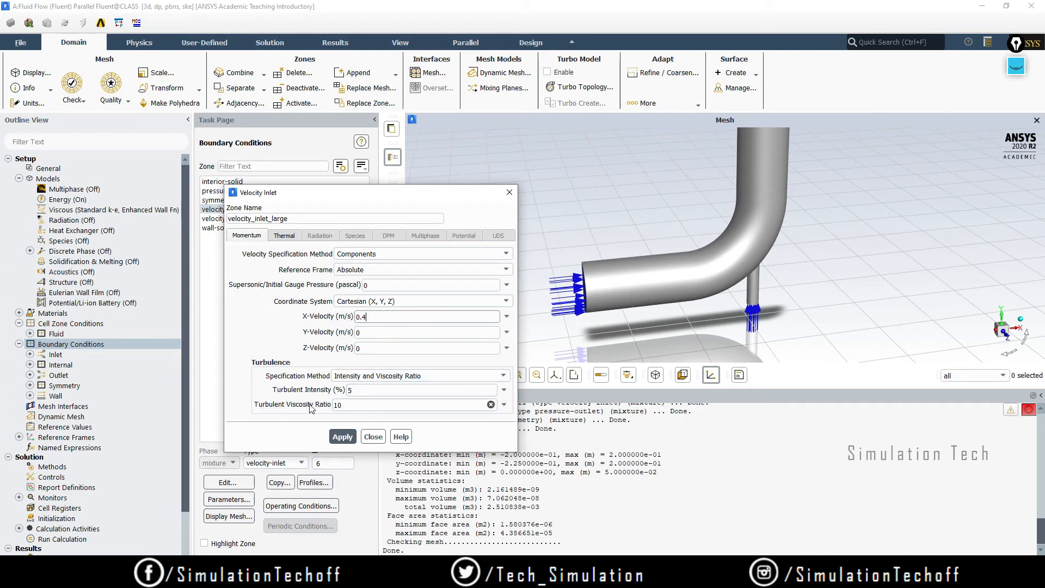
- Set the turbulent viscosity ratio of velocity_inlet_large to 100
double_click(356, 405)
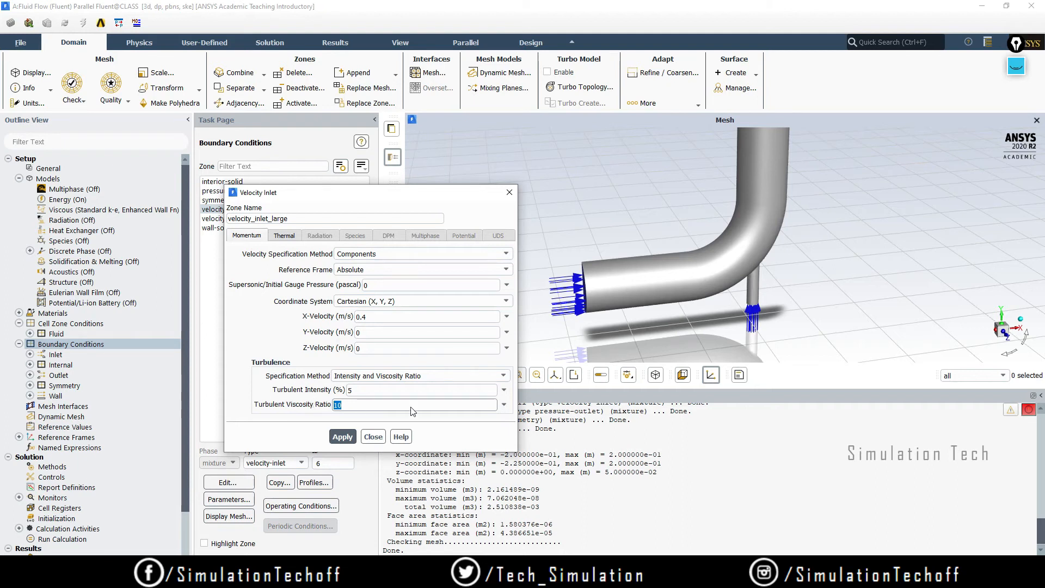
click(259, 329)
click(347, 405)
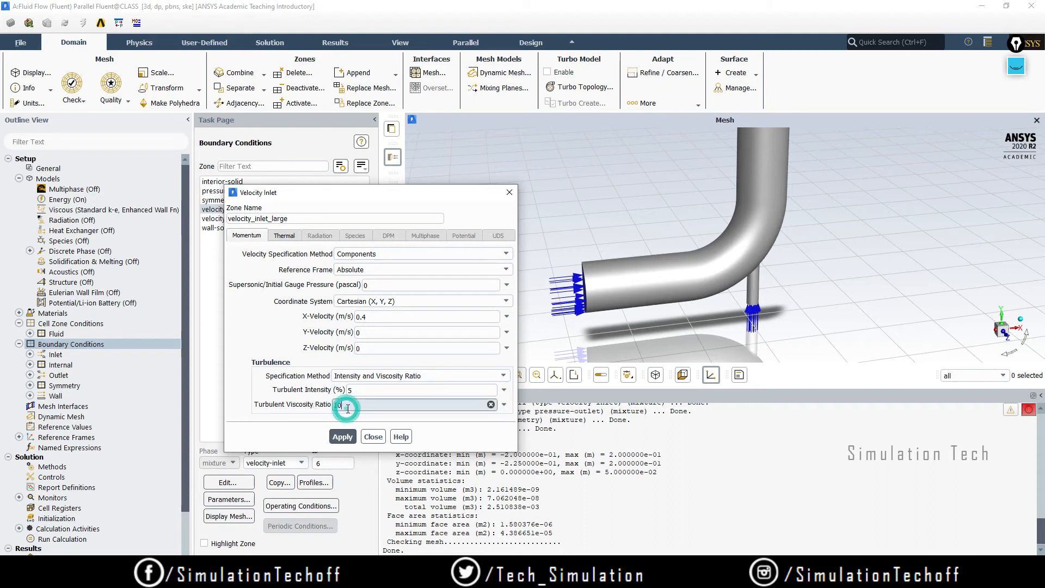
text(0)
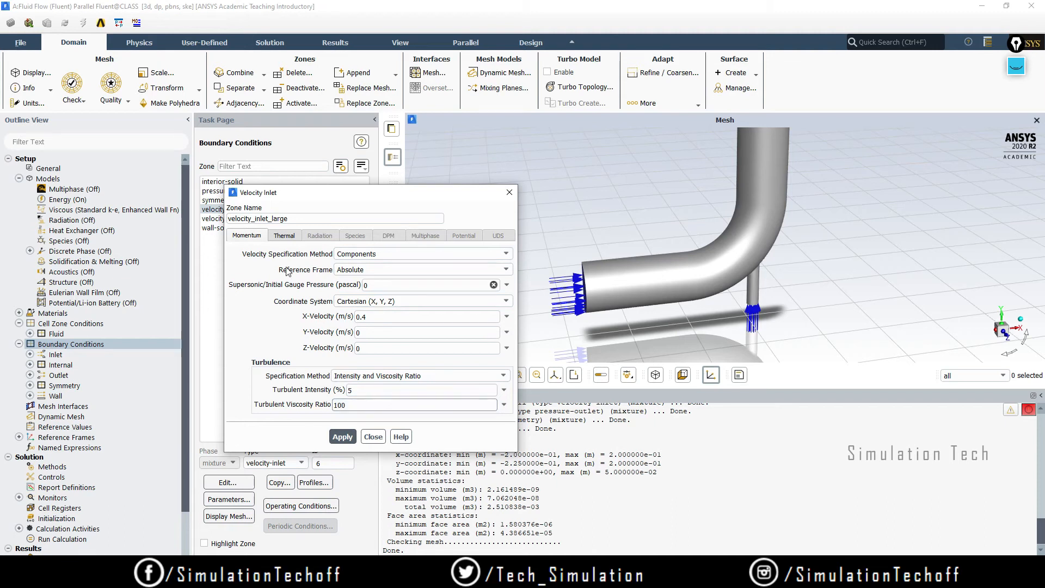
click(1016, 66)
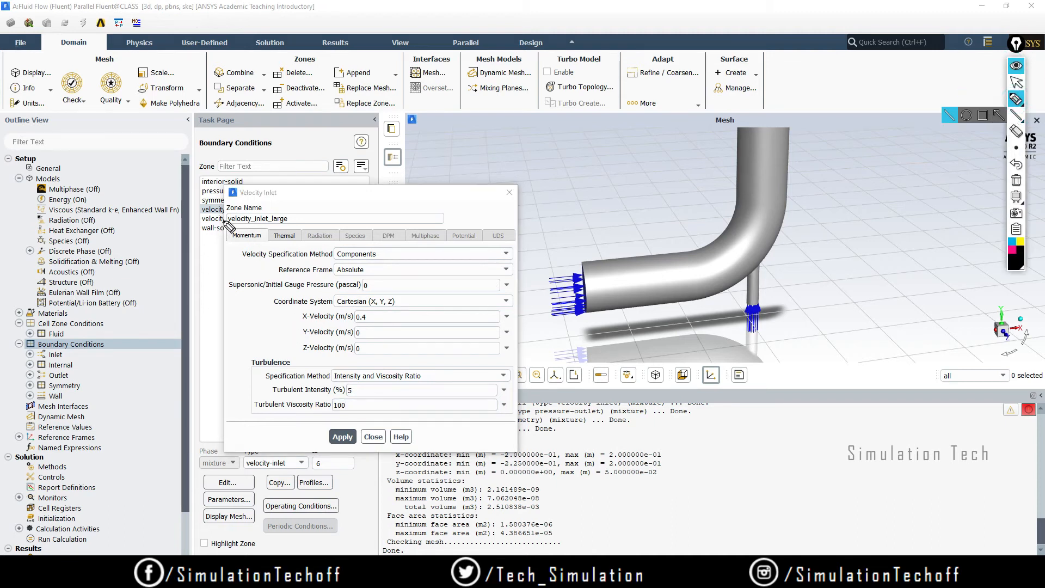
mouse_move(224, 221)
mouse_down()
mouse_move(225, 260)
mouse_move(311, 221)
mouse_move(201, 224)
mouse_up()
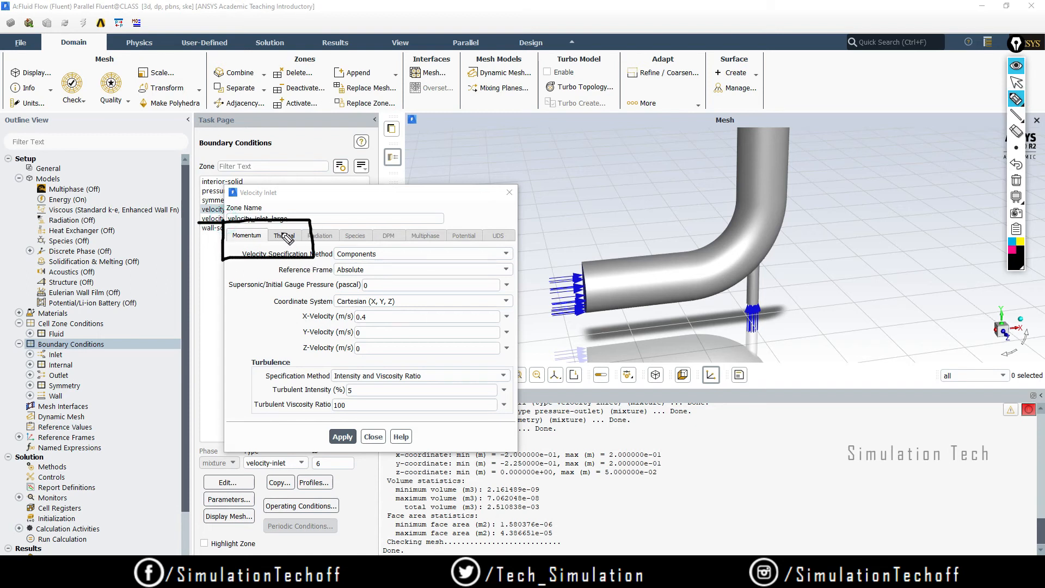
drag(278, 219, 299, 208)
click(1016, 180)
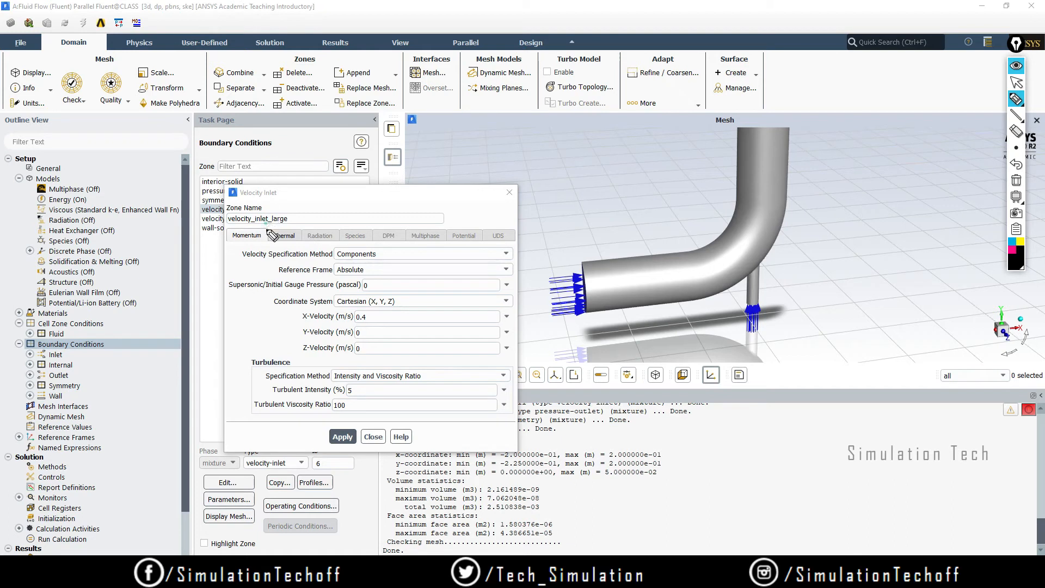
mouse_move(267, 225)
mouse_down()
mouse_move(305, 247)
mouse_move(304, 224)
mouse_move(269, 229)
mouse_up()
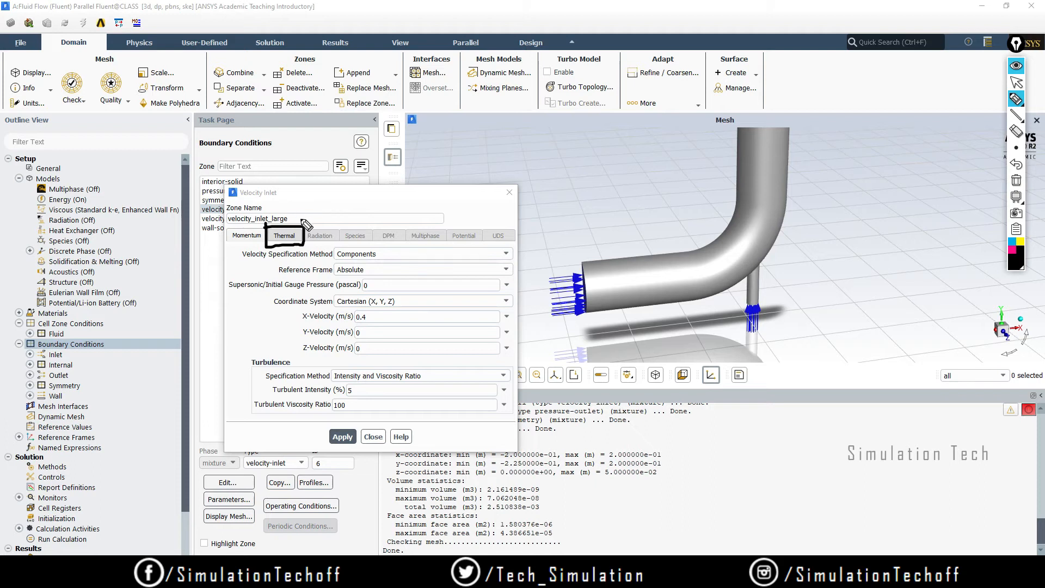
drag(305, 212, 299, 220)
mouse_move(26, 191)
mouse_down()
mouse_move(26, 204)
mouse_move(97, 209)
mouse_move(8, 190)
mouse_up()
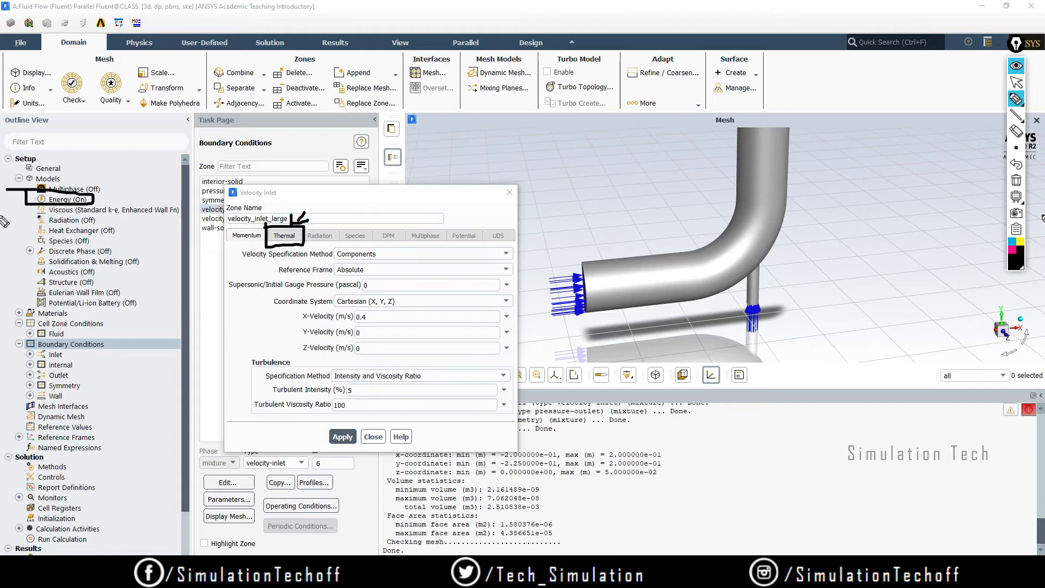
click(1016, 180)
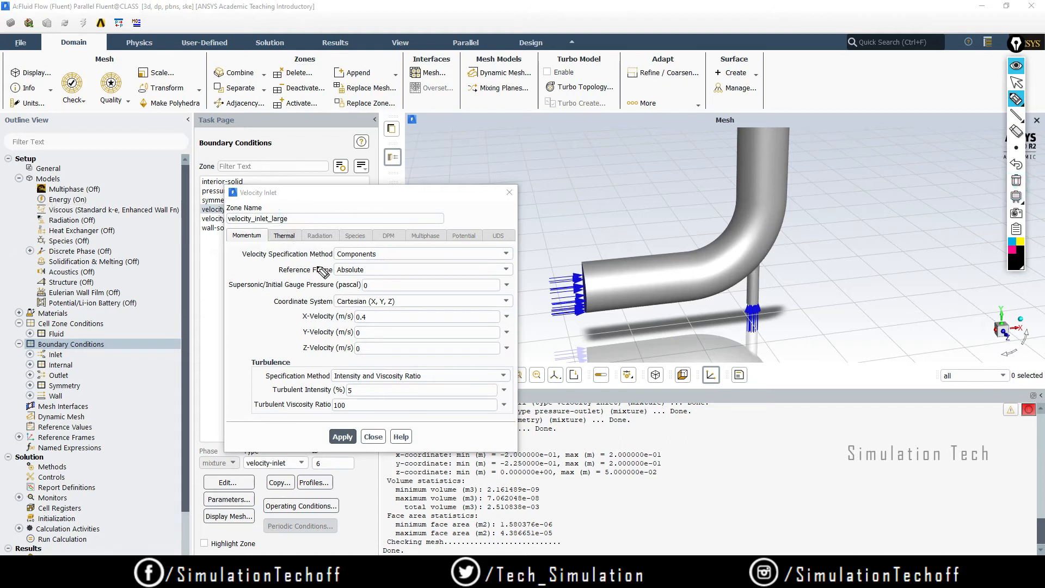
drag(296, 220, 289, 230)
click(1015, 176)
click(1016, 82)
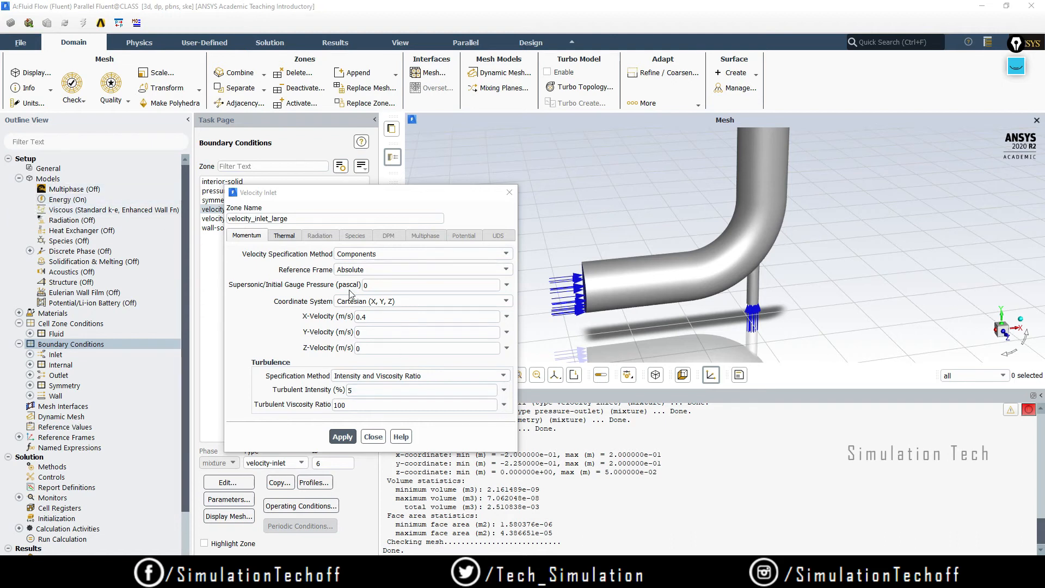
- Set the thermal condition of velocity_inlet_large to a temperature of 293.15 K, apply the settings and close the boundary editor
click(349, 433)
click(289, 241)
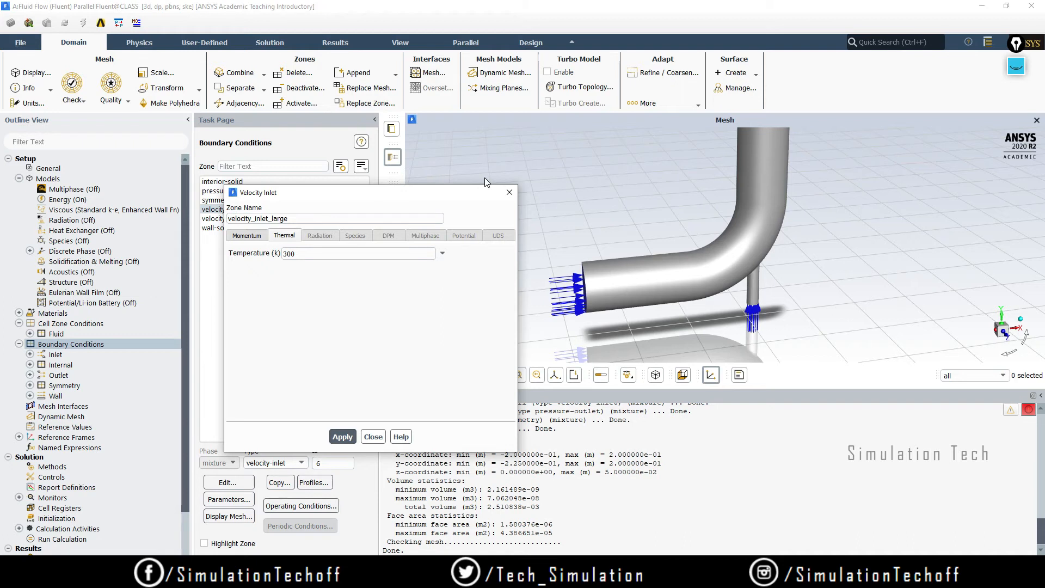
double_click(313, 253)
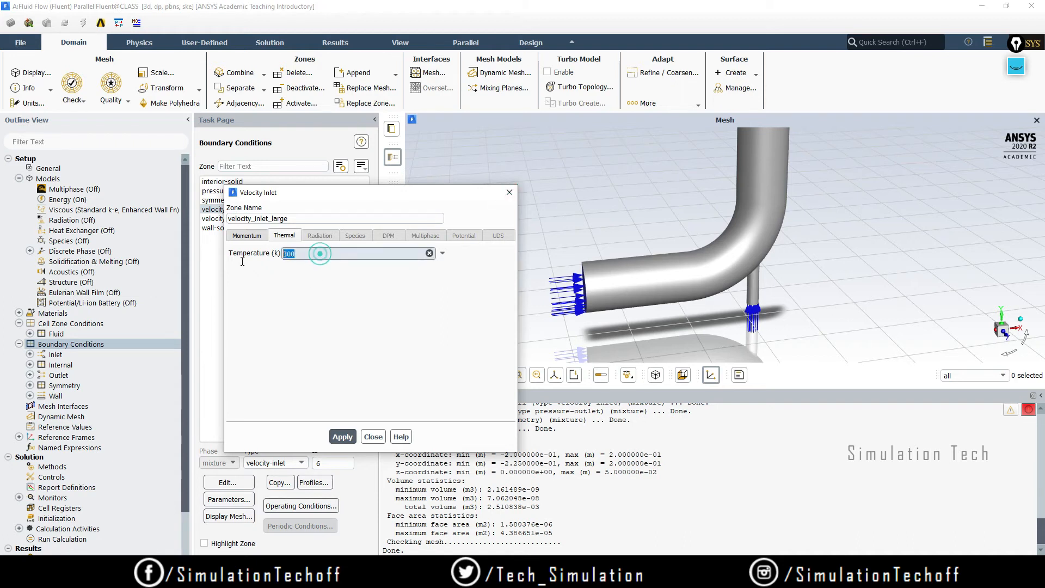
text(293.15)
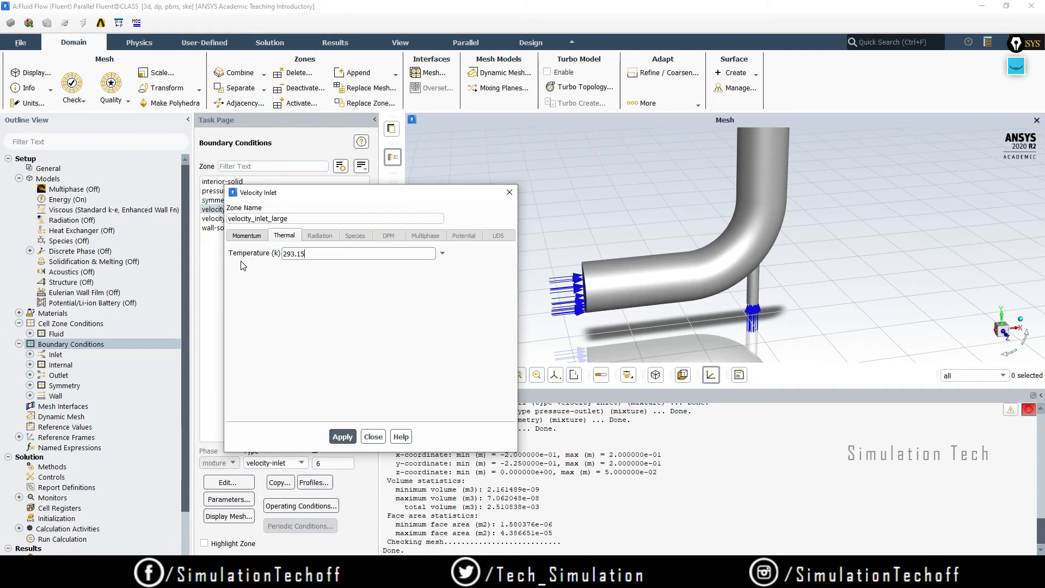
click(343, 437)
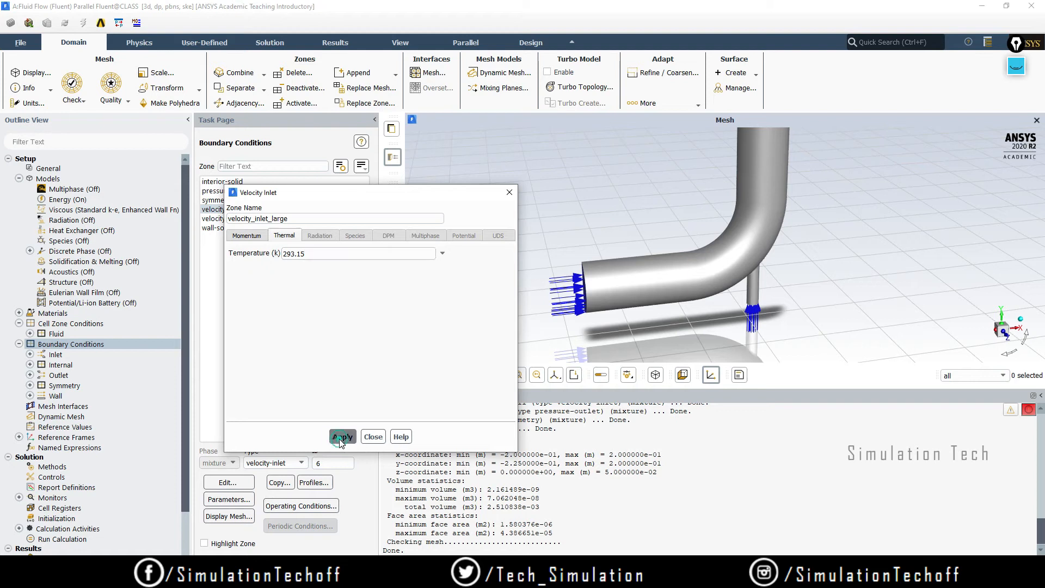
click(373, 437)
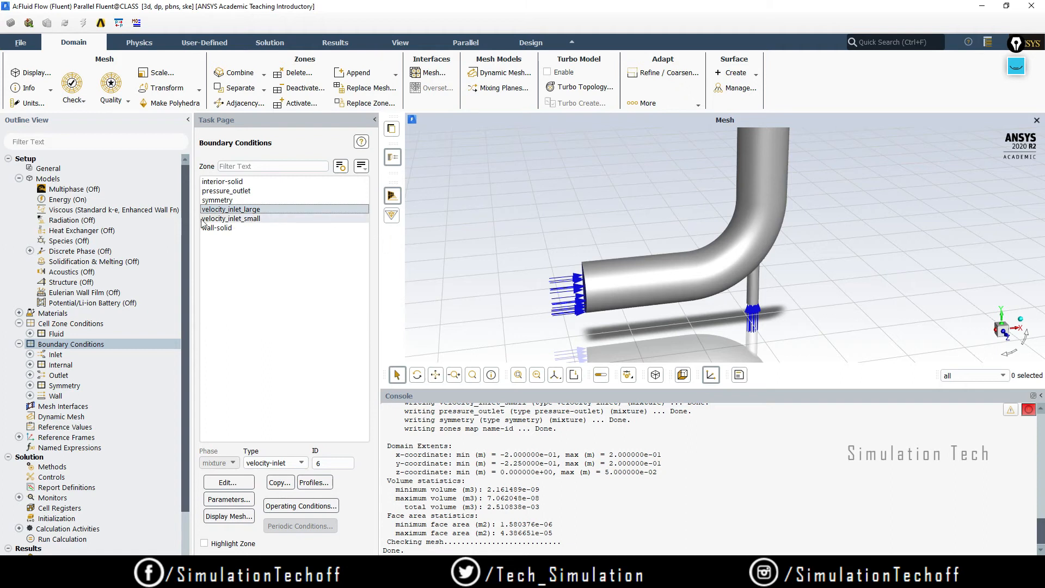
- Set the velocity_inlet_small boundary to the Components velocity specification method with a Y-velocity of 1.2 m/s
click(253, 219)
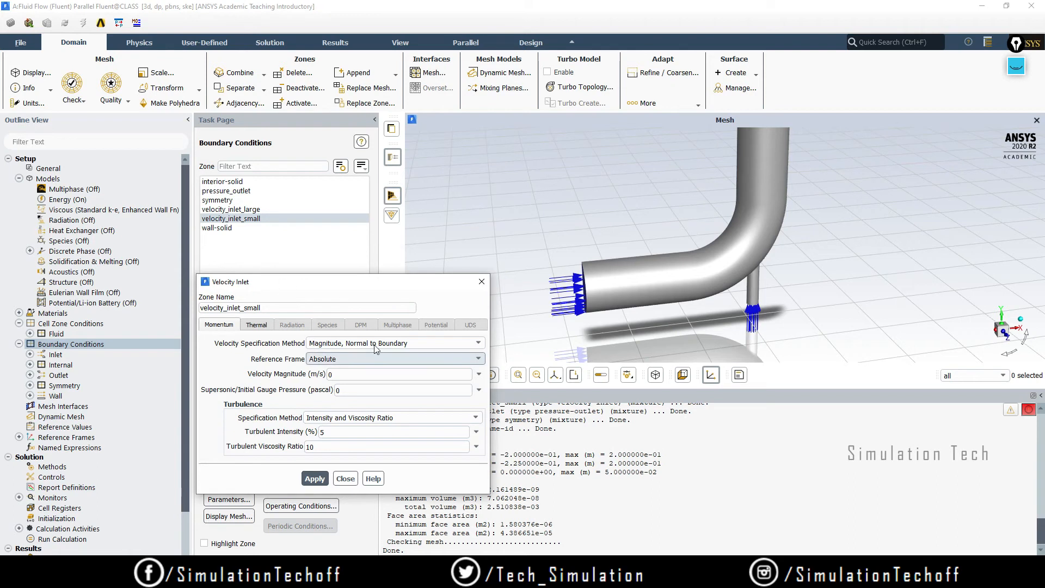
drag(327, 282, 342, 244)
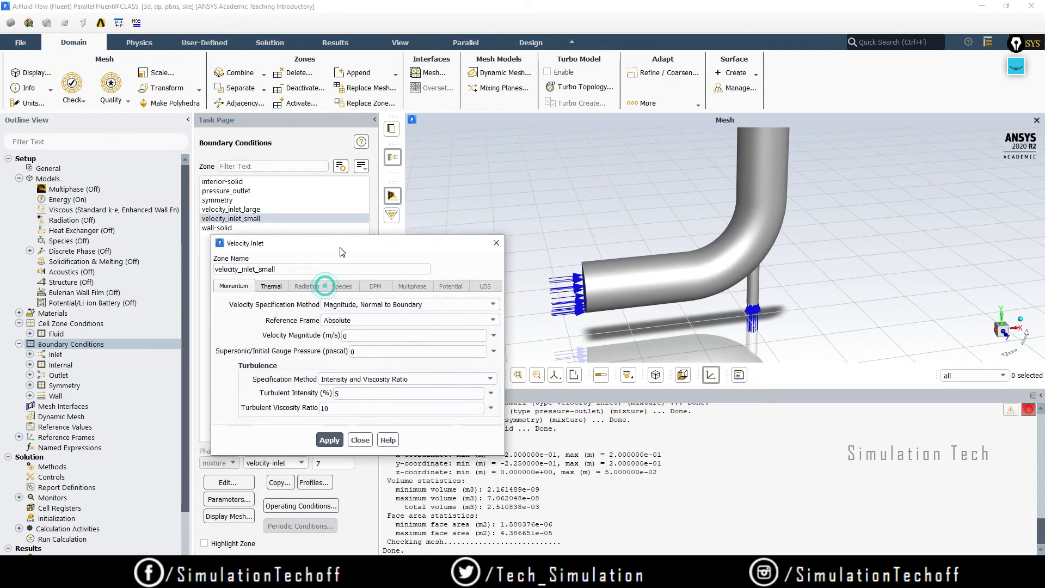
click(386, 305)
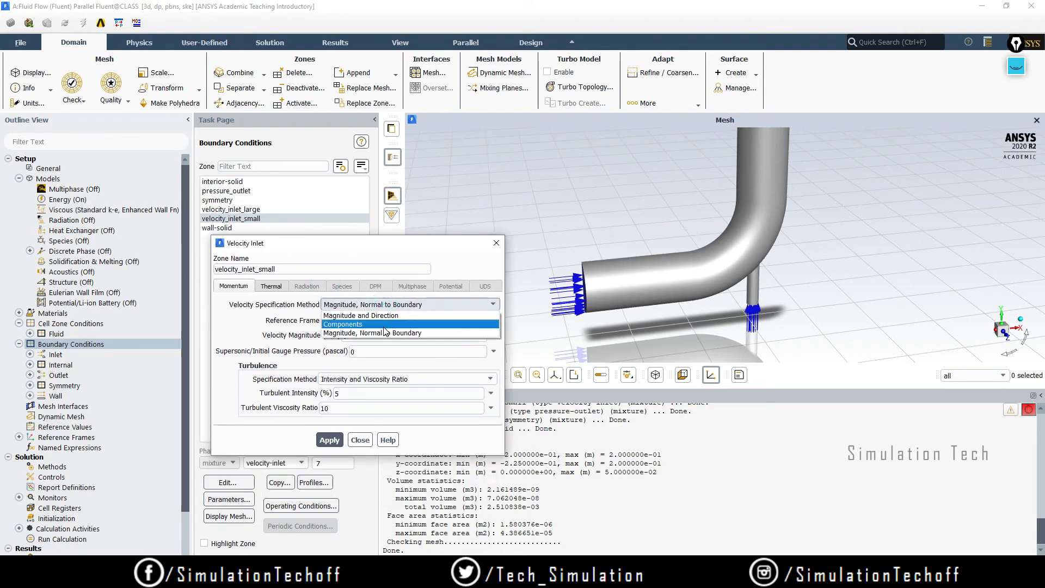
click(381, 334)
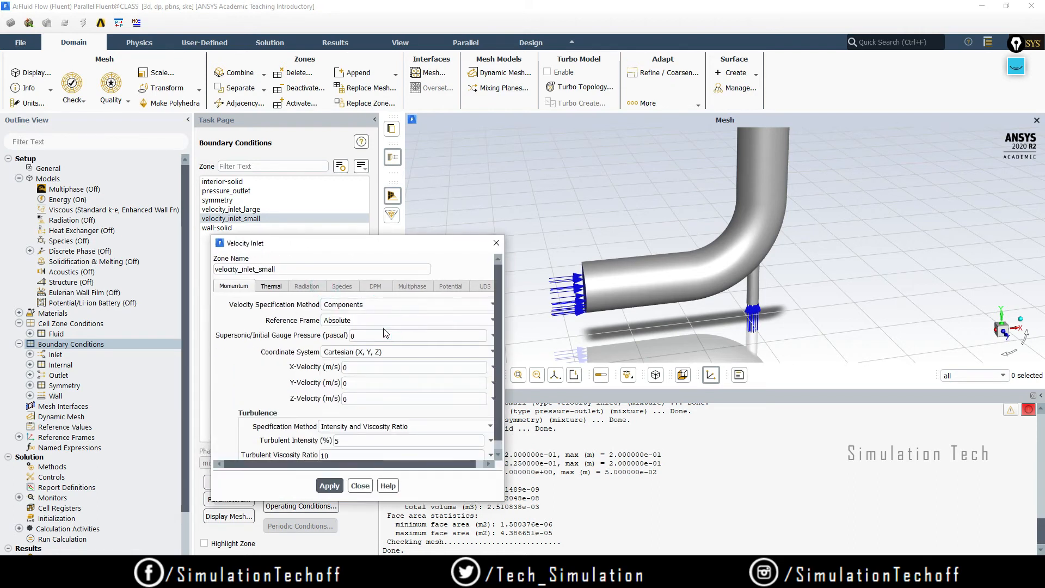
double_click(370, 382)
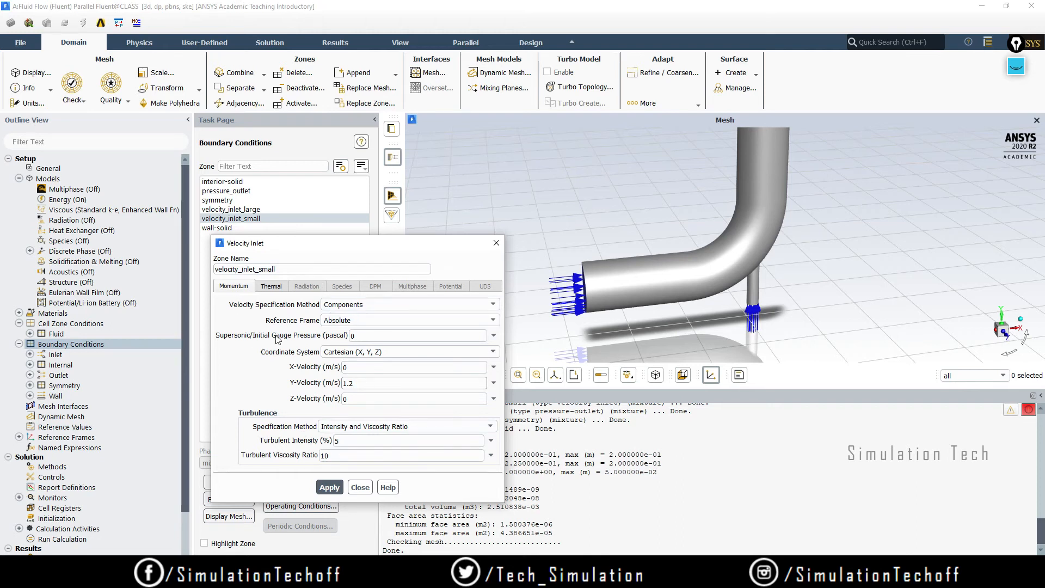
- Set the temperature of velocity_inlet_small to 313.15 K, apply the settings and close the boundary editor
click(269, 288)
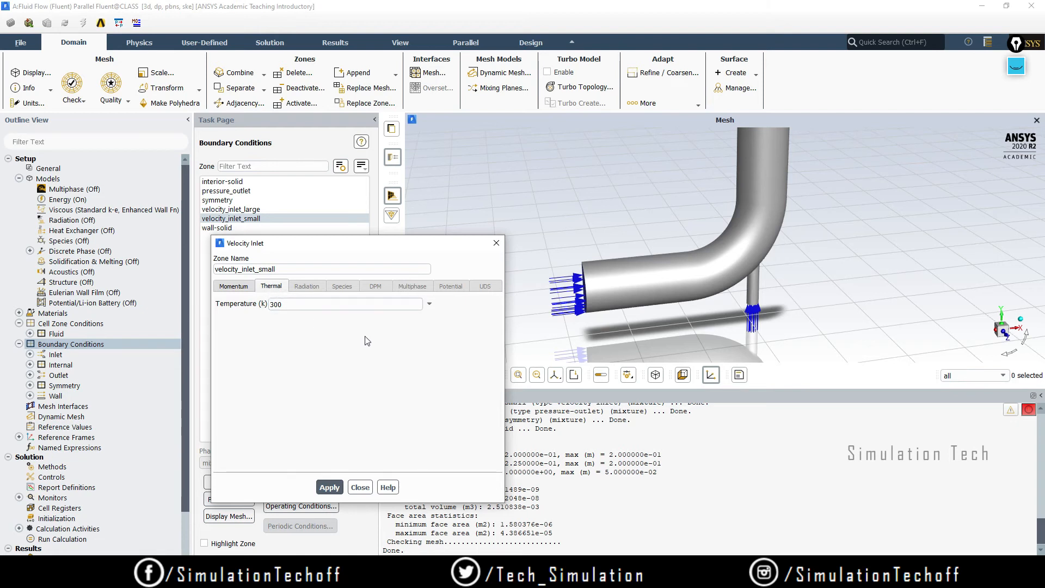
click(297, 303)
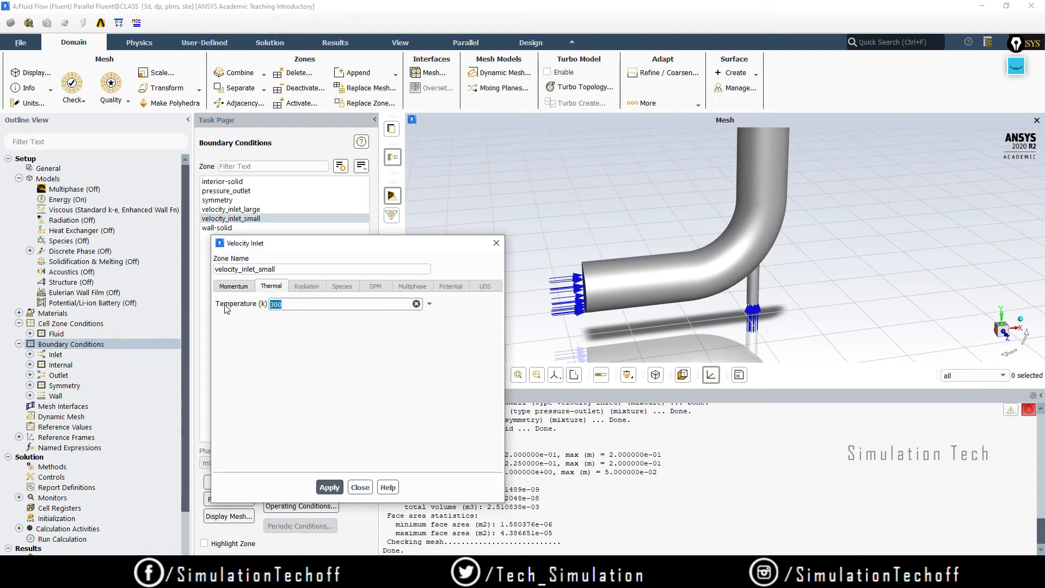
text(313.15)
click(234, 286)
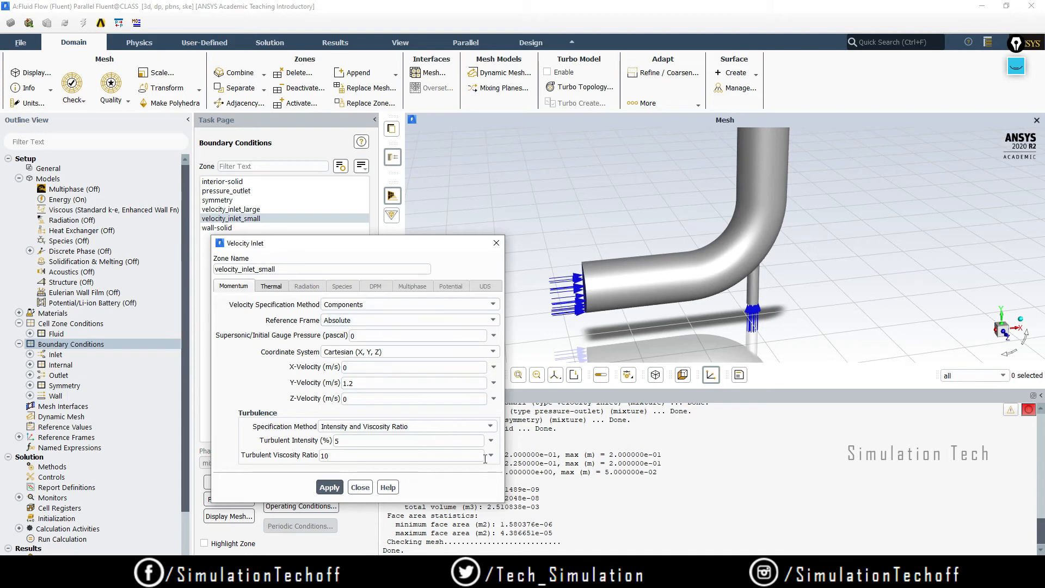
click(334, 488)
click(360, 487)
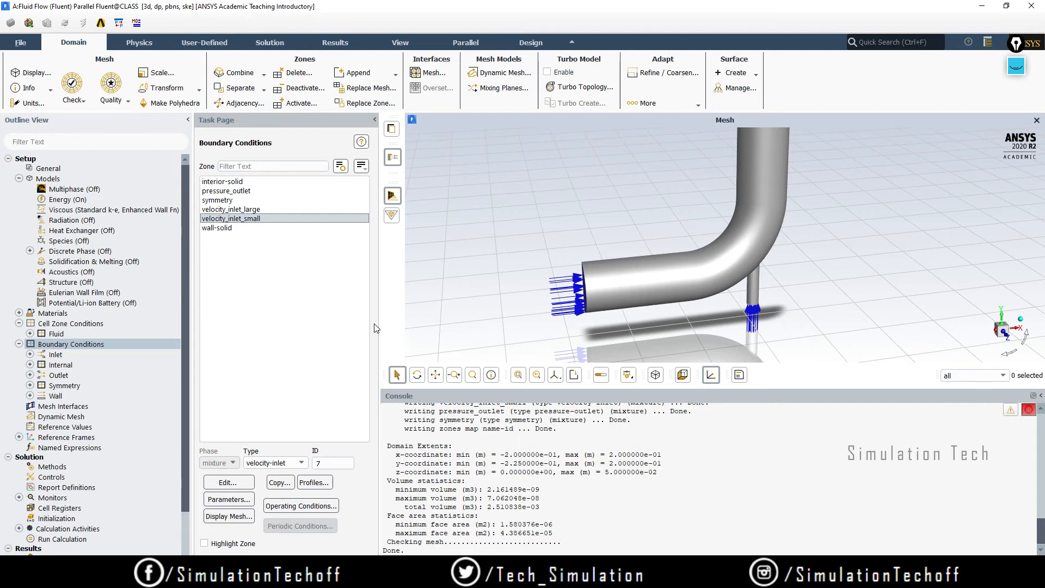
click(255, 191)
double_click(256, 191)
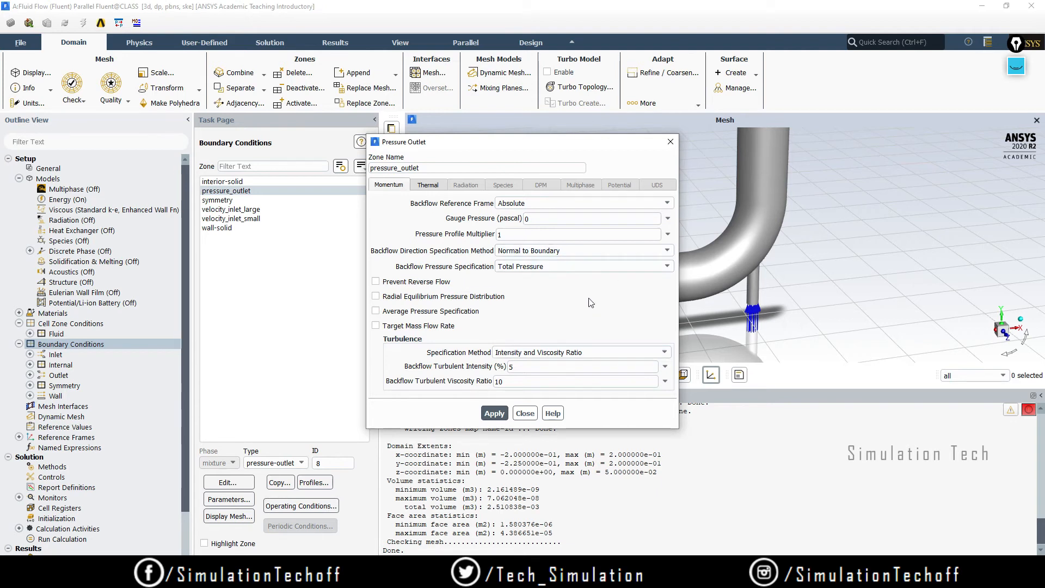
click(435, 185)
click(391, 186)
click(577, 353)
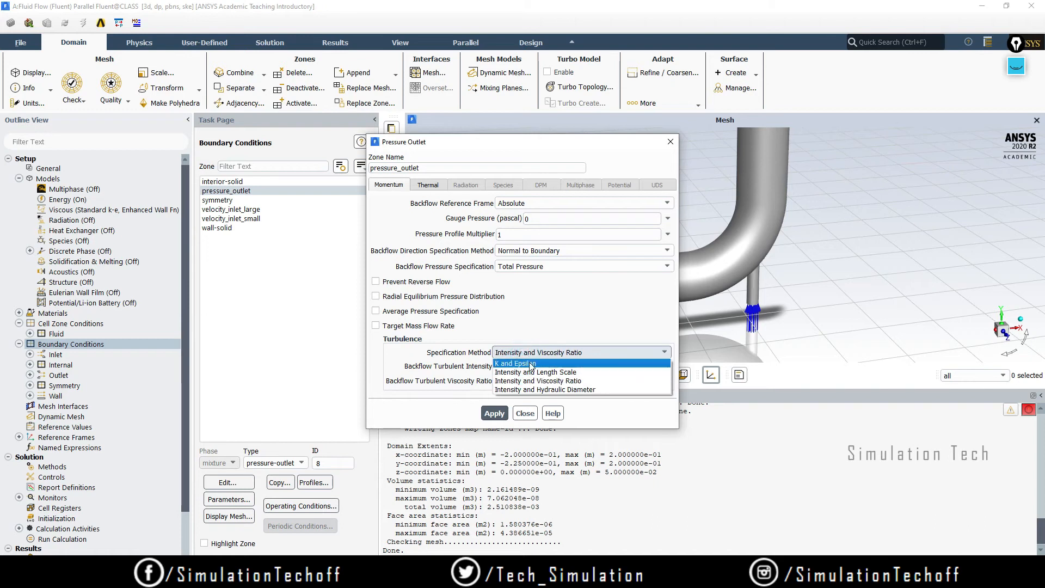
click(537, 390)
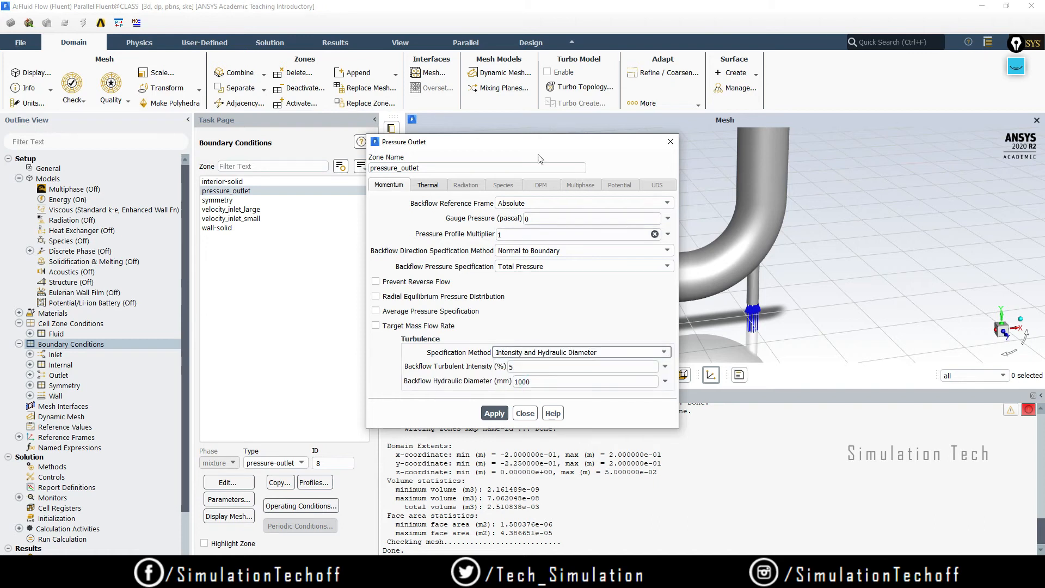
click(671, 145)
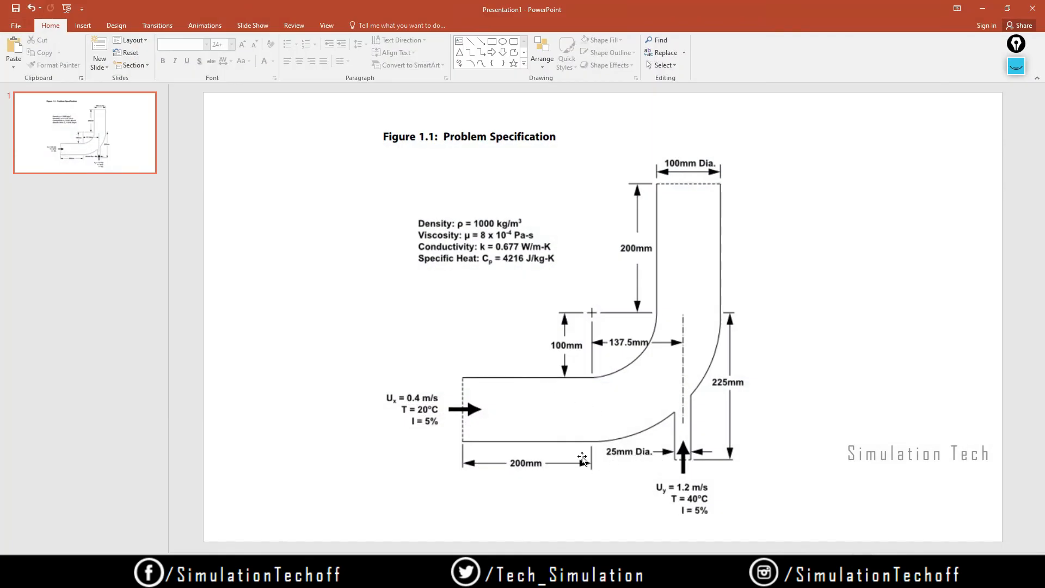
- Back in Fluent, specify the turbulence of velocity_inlet_small by Intensity and Hydraulic Diameter with a 25 mm hydraulic diameter, and apply it
click(982, 8)
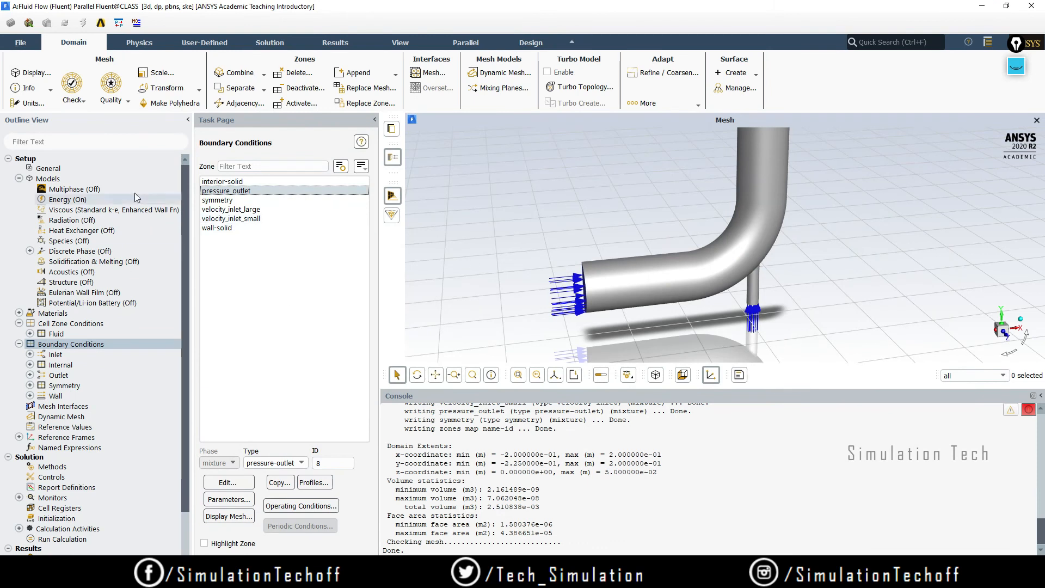
double_click(239, 218)
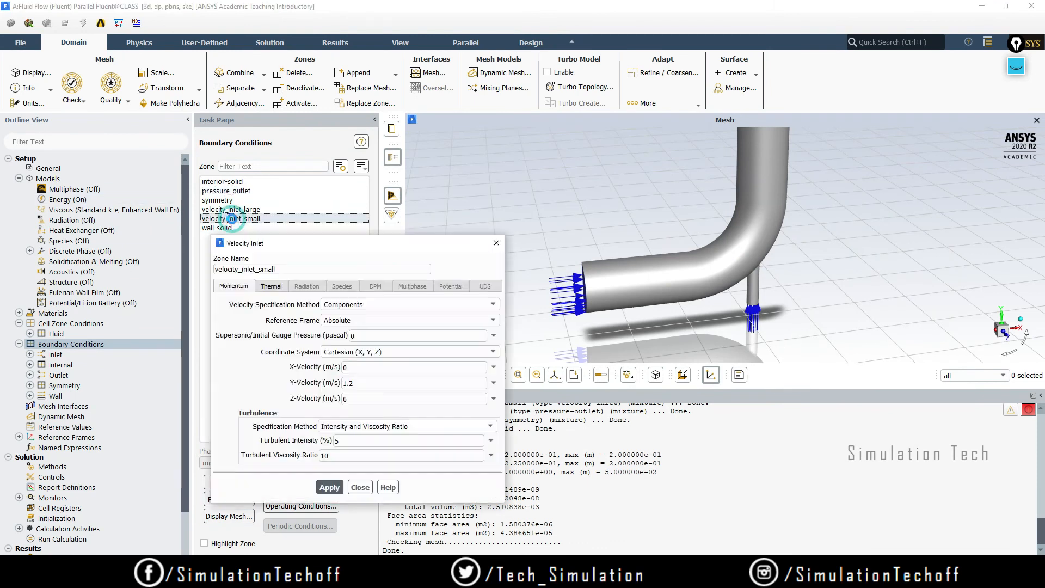
click(381, 426)
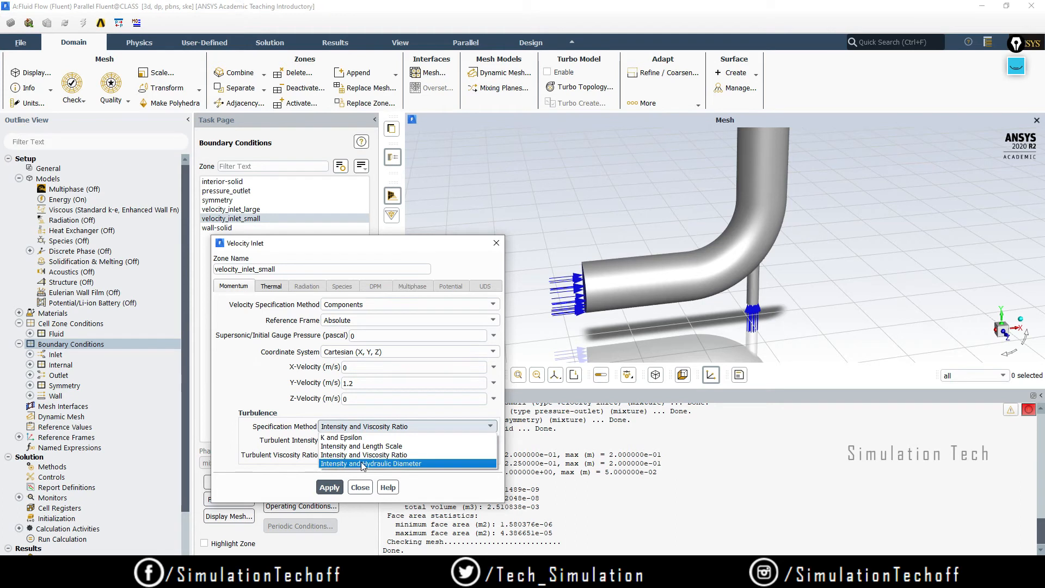
click(357, 463)
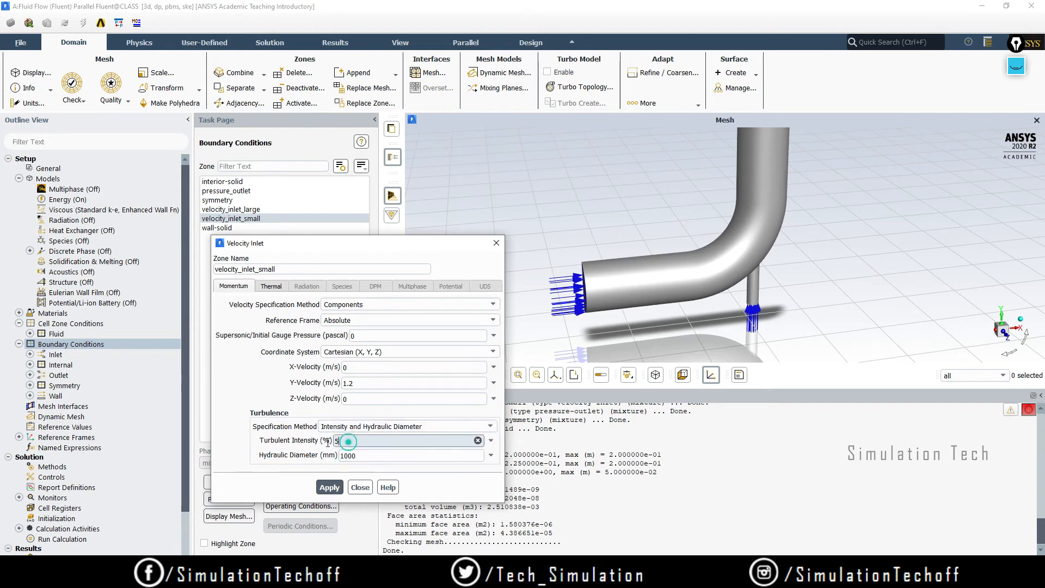
double_click(376, 456)
text(25)
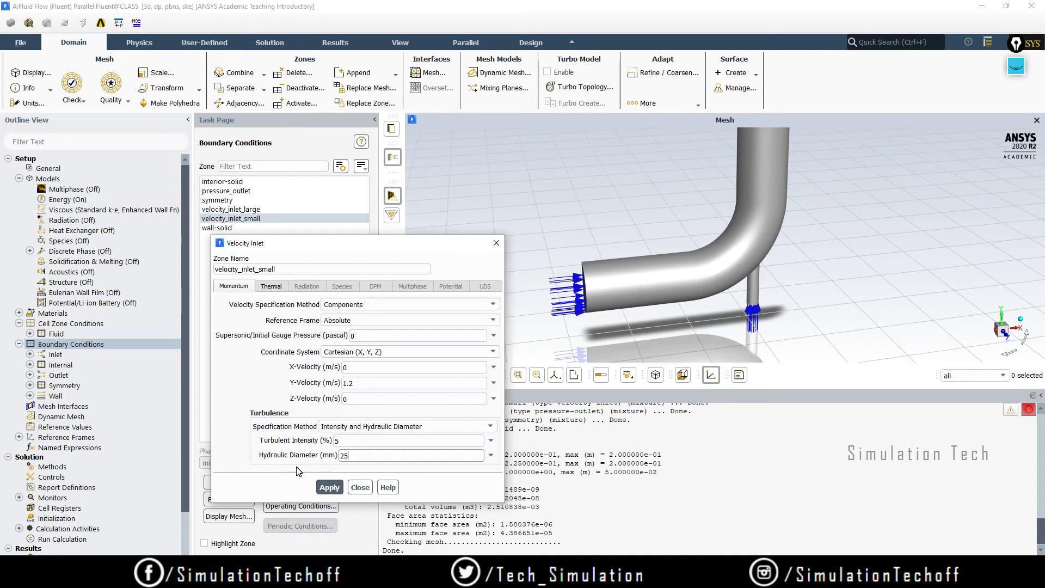
click(329, 487)
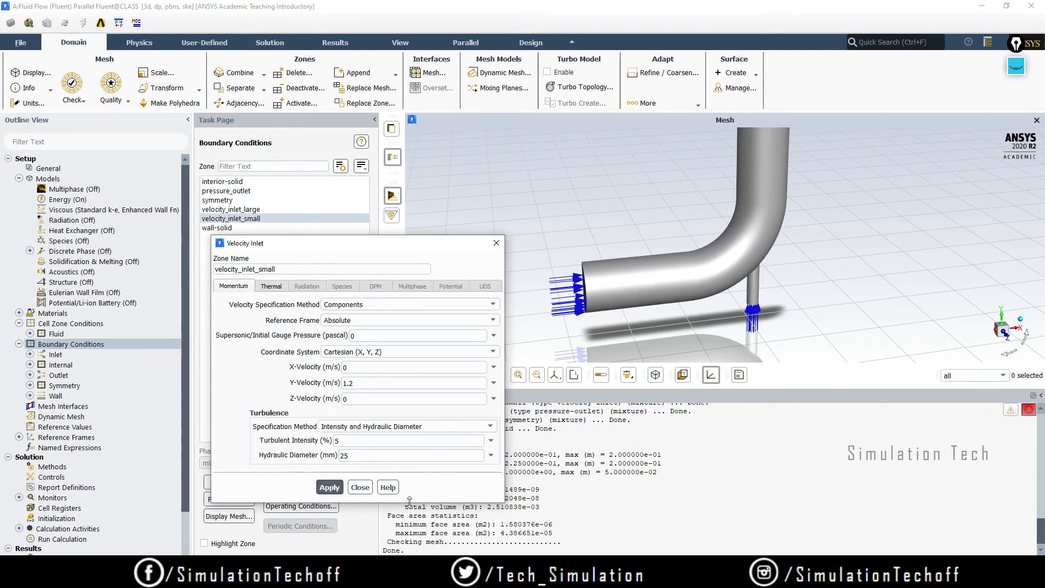
click(360, 488)
- Specify the turbulence of pressure_outlet by Intensity and Hydraulic Diameter with a backflow hydraulic diameter of 100 mm, and apply it
click(239, 199)
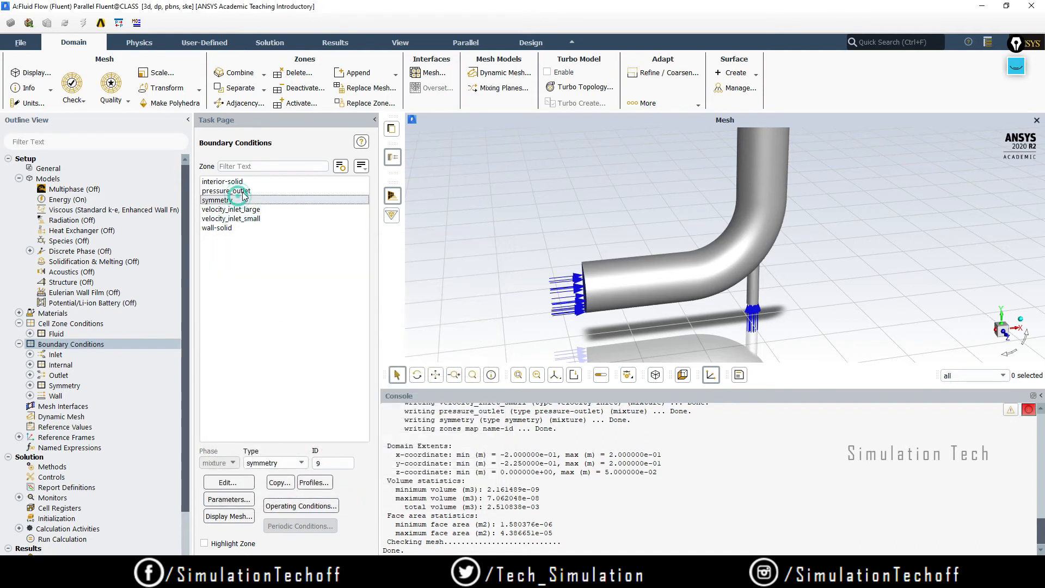
double_click(240, 191)
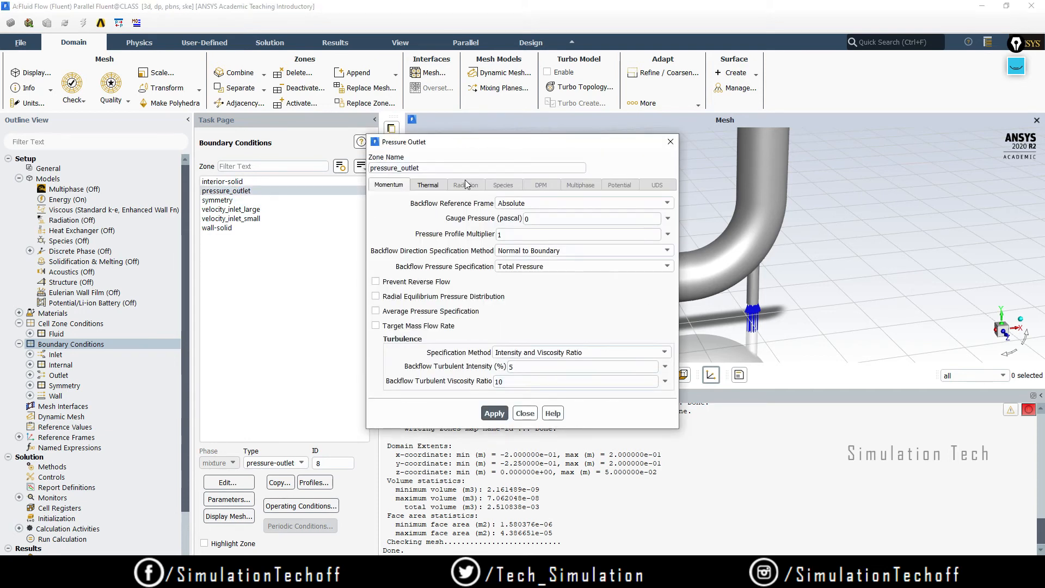
click(562, 353)
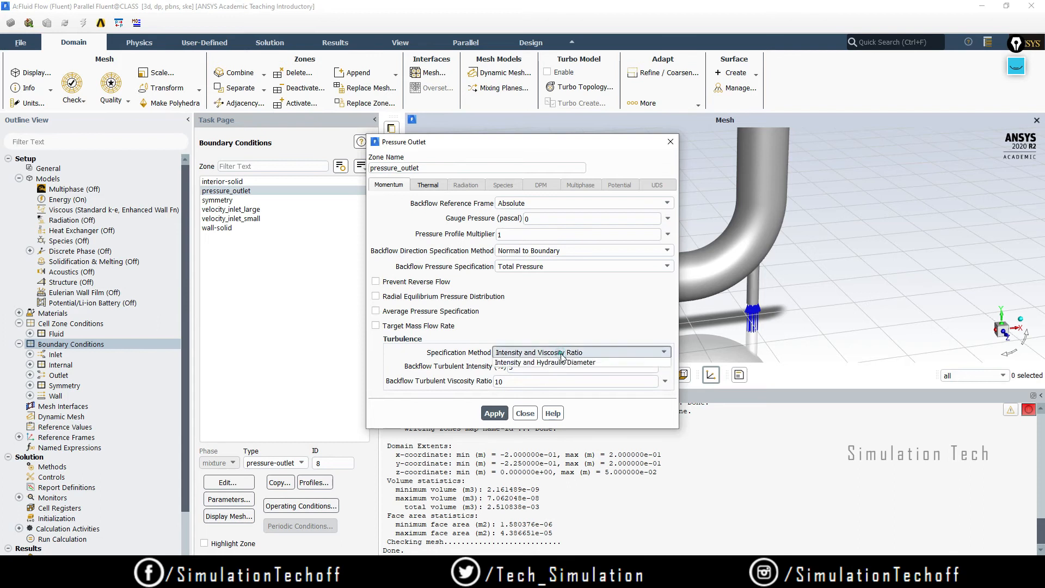
click(562, 363)
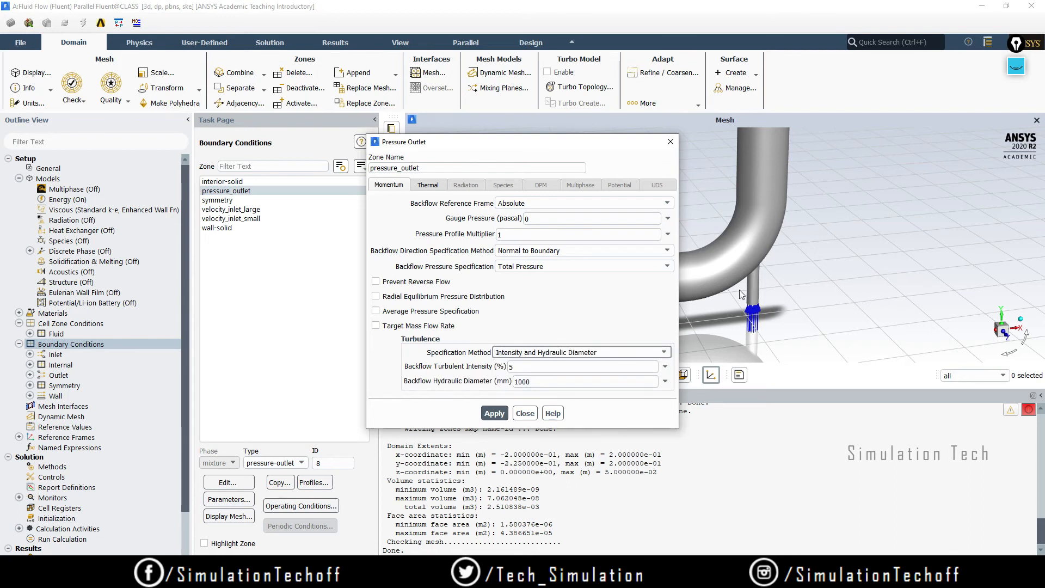
double_click(564, 381)
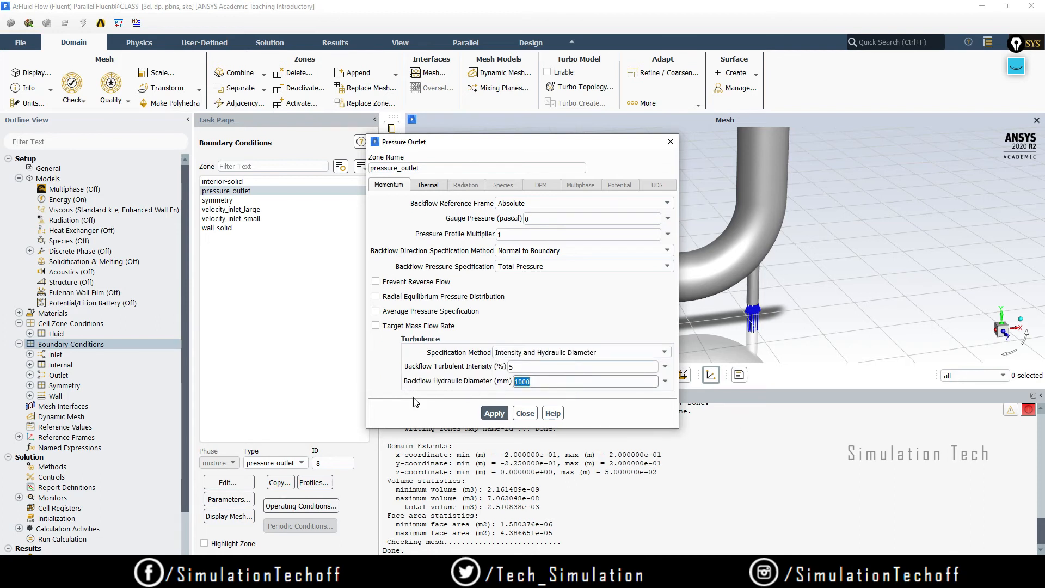
text(100)
click(497, 413)
click(525, 413)
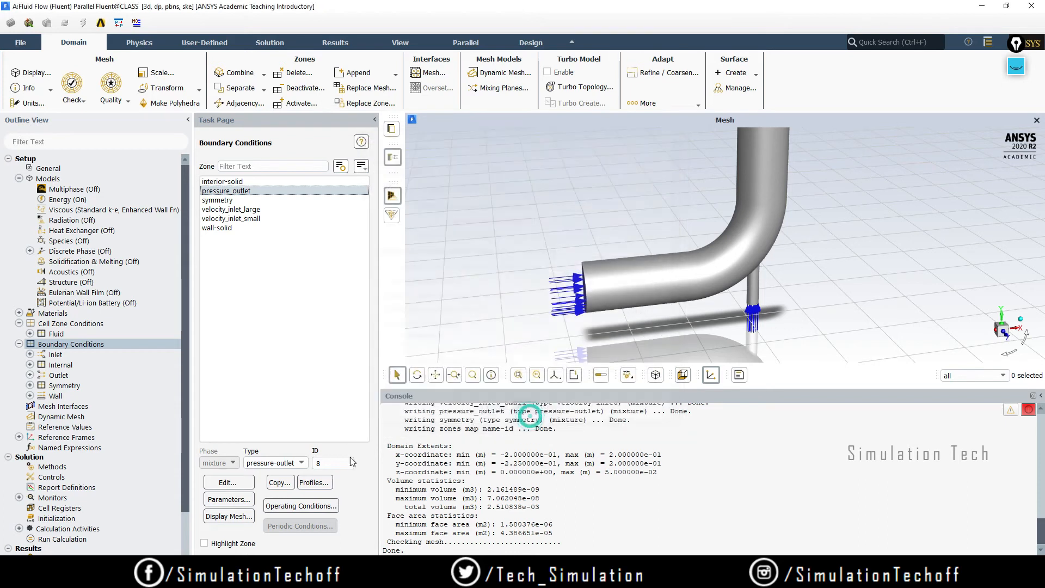
click(291, 465)
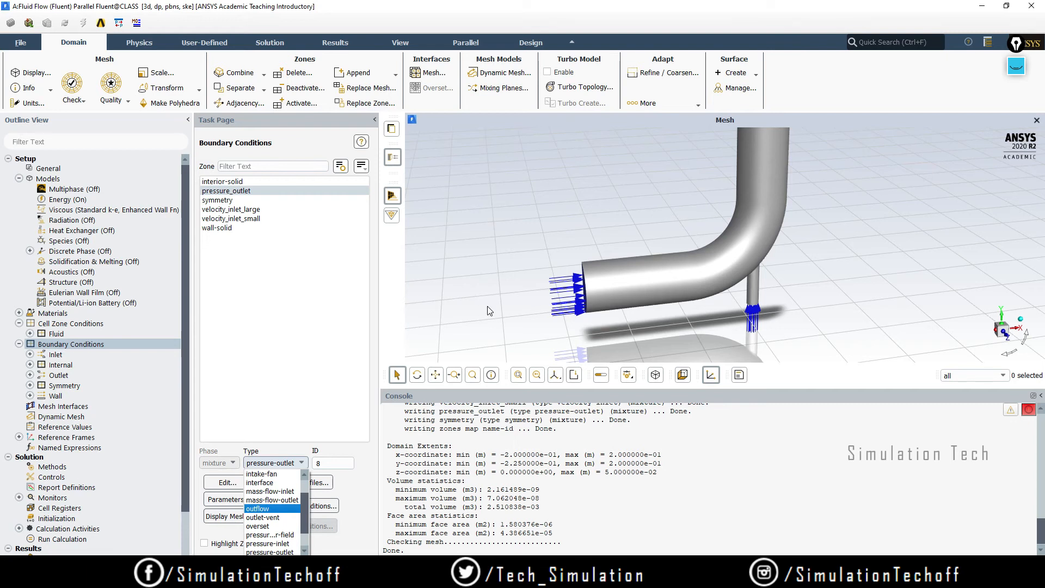
click(801, 220)
scroll(803, 219, down, 3)
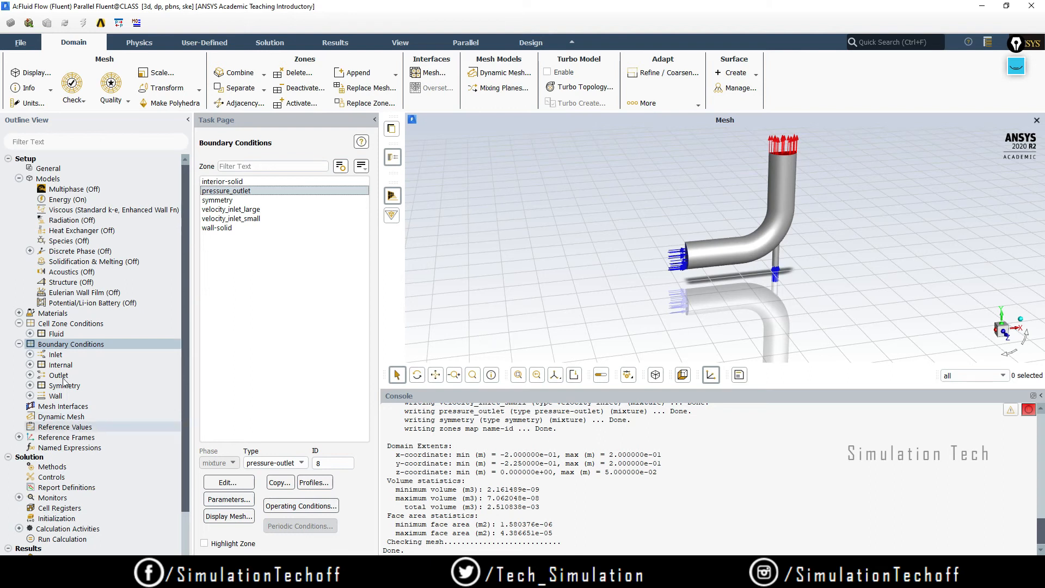
- Set the solution methods to the SIMPLE pressure-velocity coupling scheme with the Green-Gauss Node Based gradient
click(64, 467)
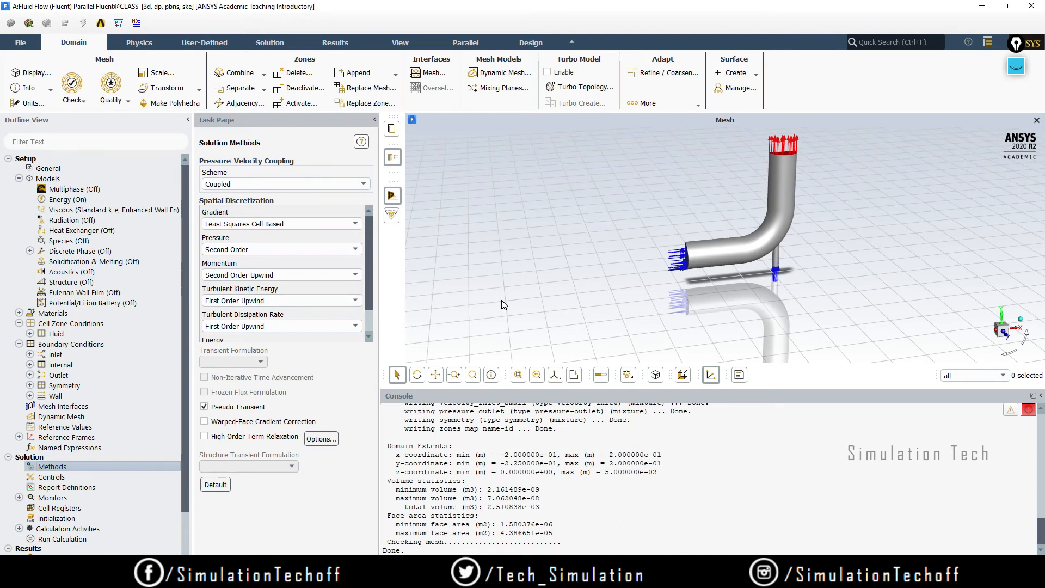
click(282, 181)
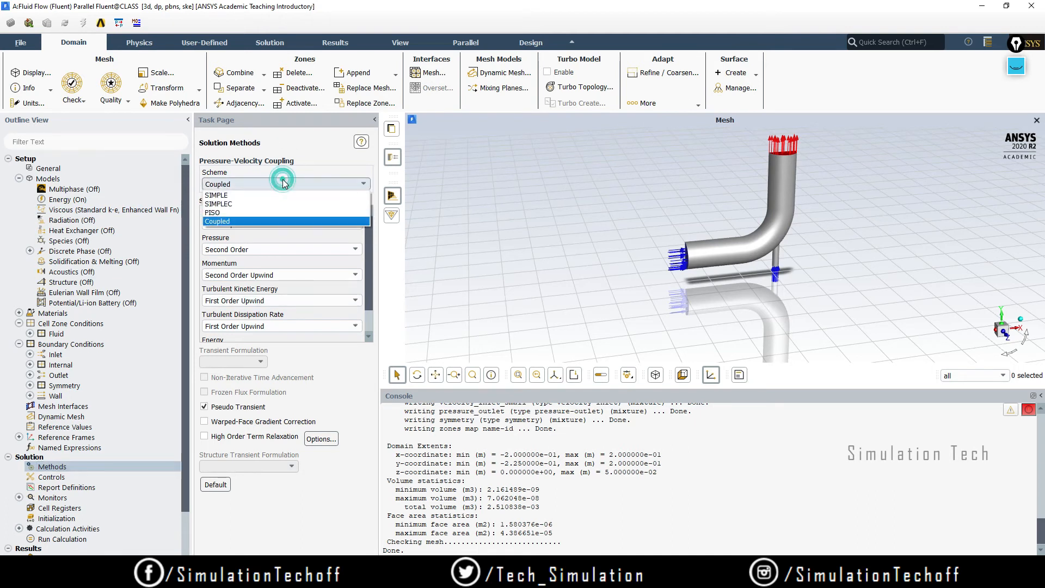
click(240, 195)
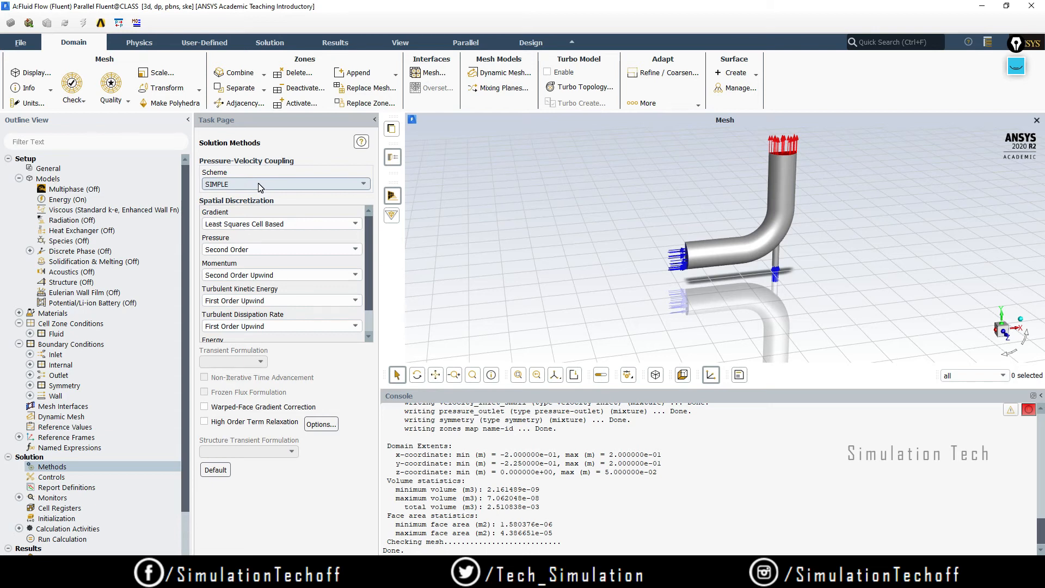
click(249, 224)
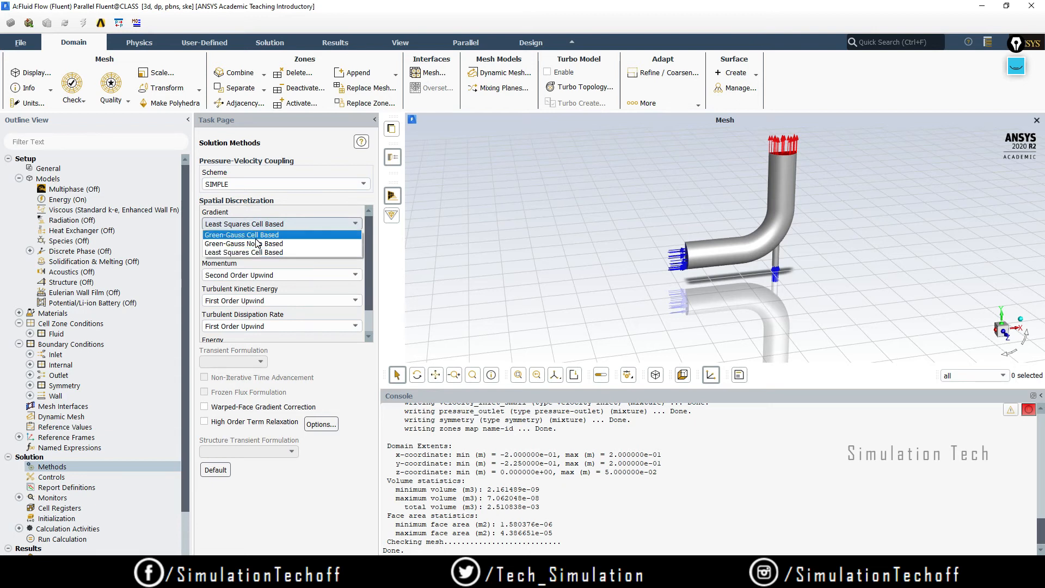
click(264, 243)
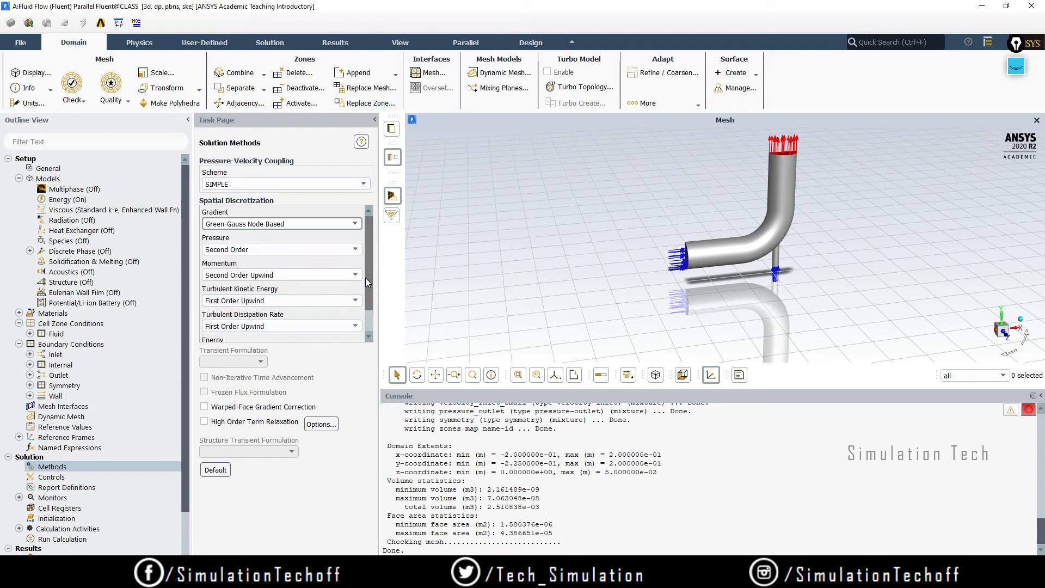
drag(367, 280, 370, 315)
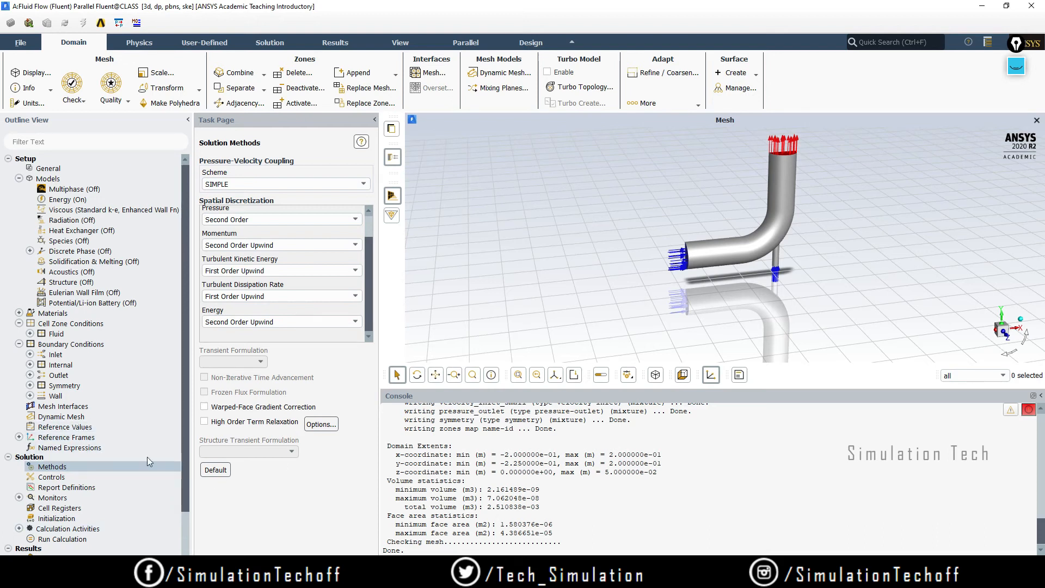
- Examine the under-relaxation factors in the solution controls and the convergence criteria of the residual monitors
click(148, 477)
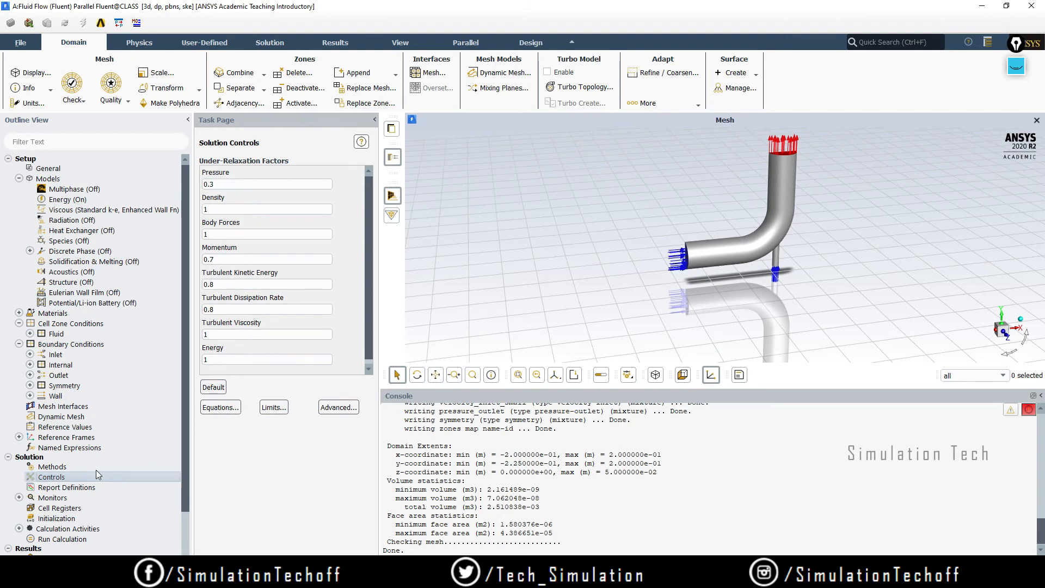
double_click(48, 498)
double_click(62, 508)
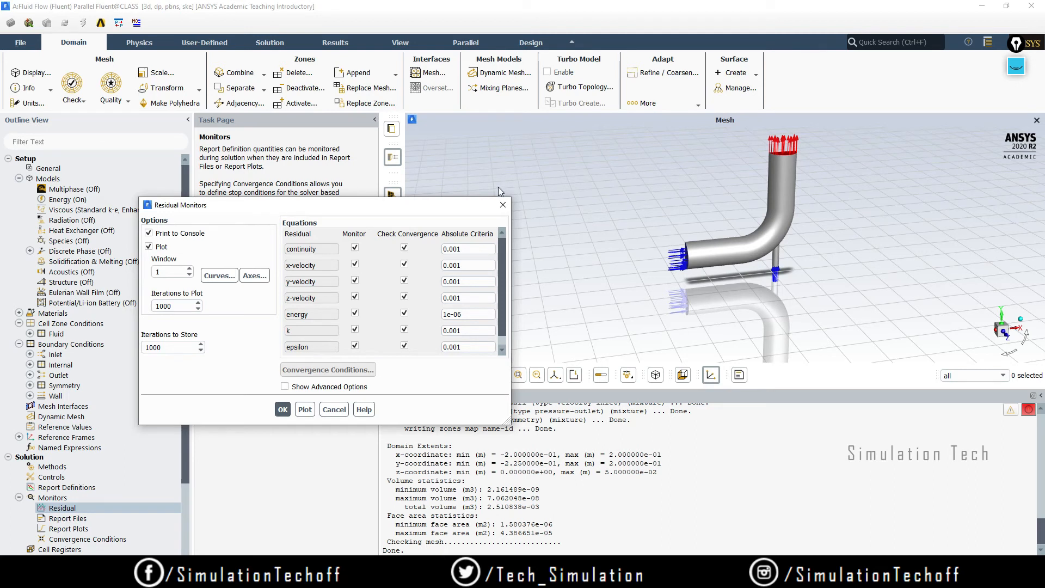
click(502, 205)
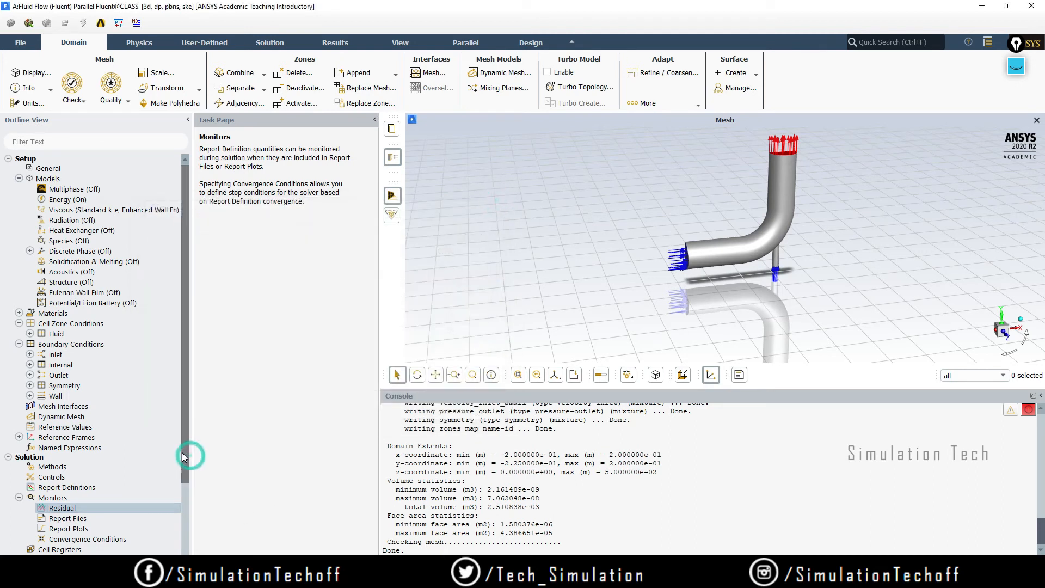
drag(183, 454, 182, 471)
drag(184, 417, 186, 483)
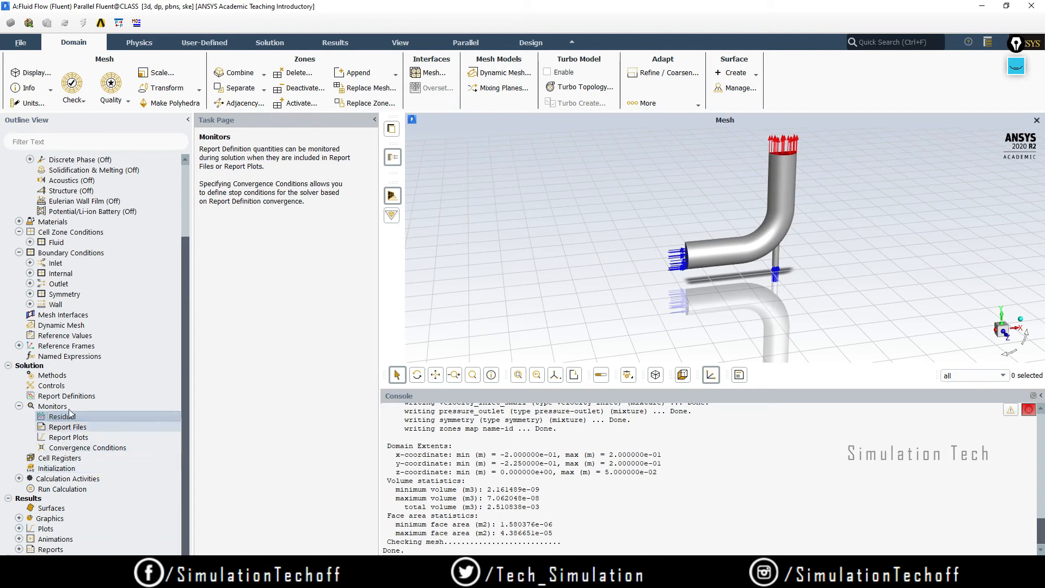
click(19, 406)
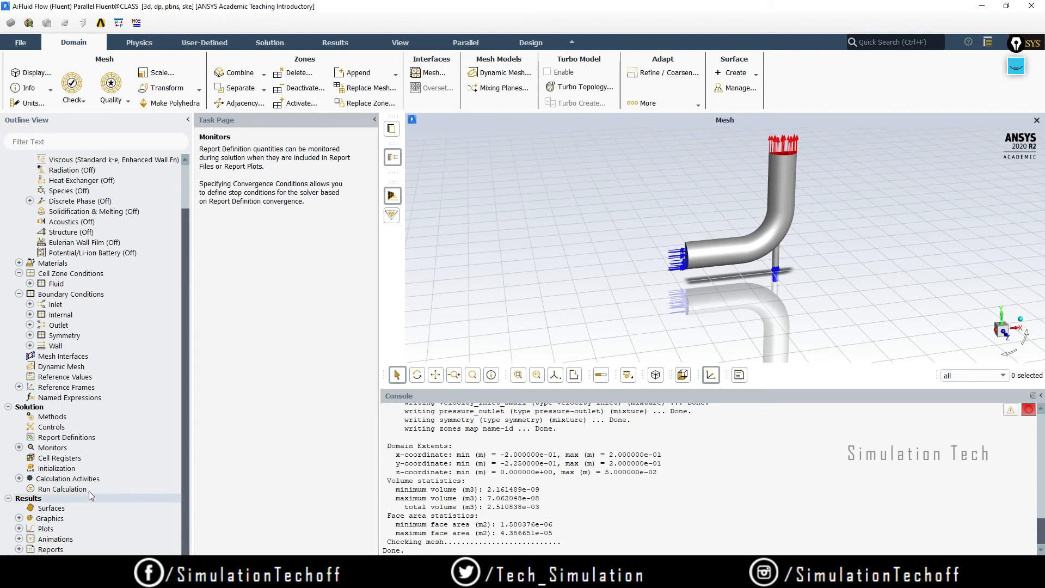
- Initialize the solution with the Hybrid Initialization method
double_click(42, 410)
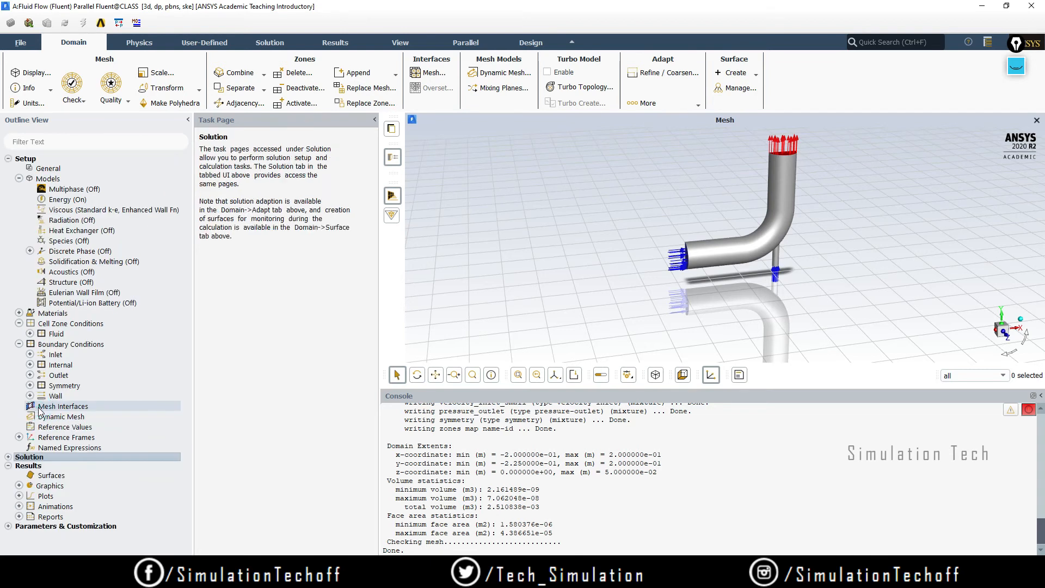
double_click(22, 458)
click(48, 467)
right_click(48, 467)
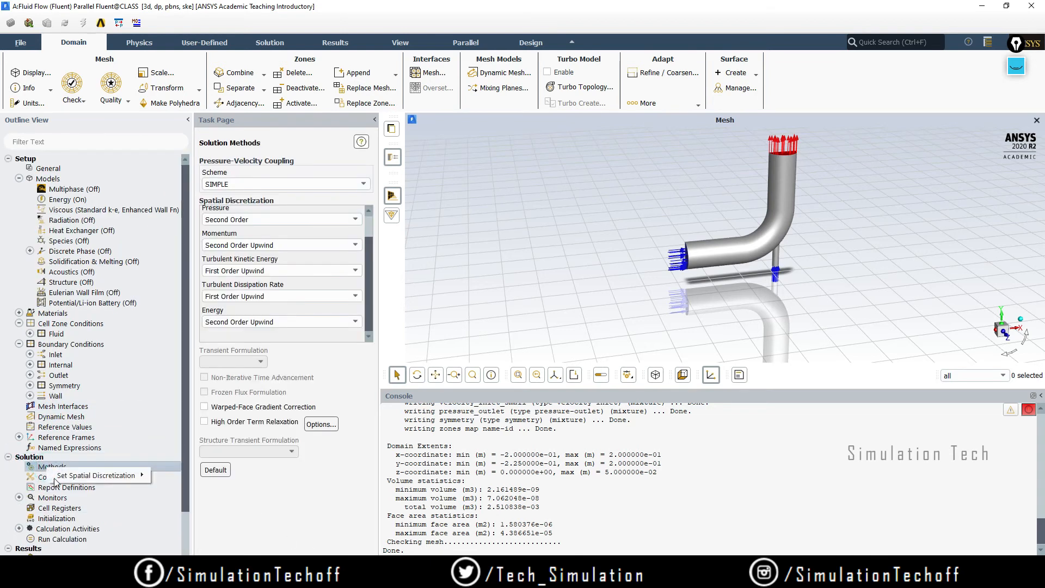
click(56, 519)
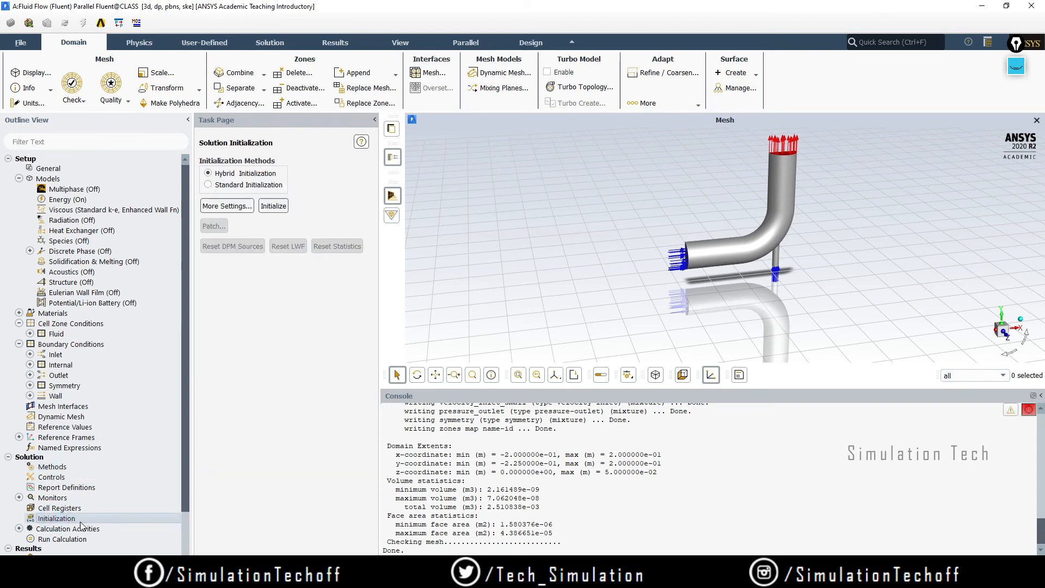
click(277, 207)
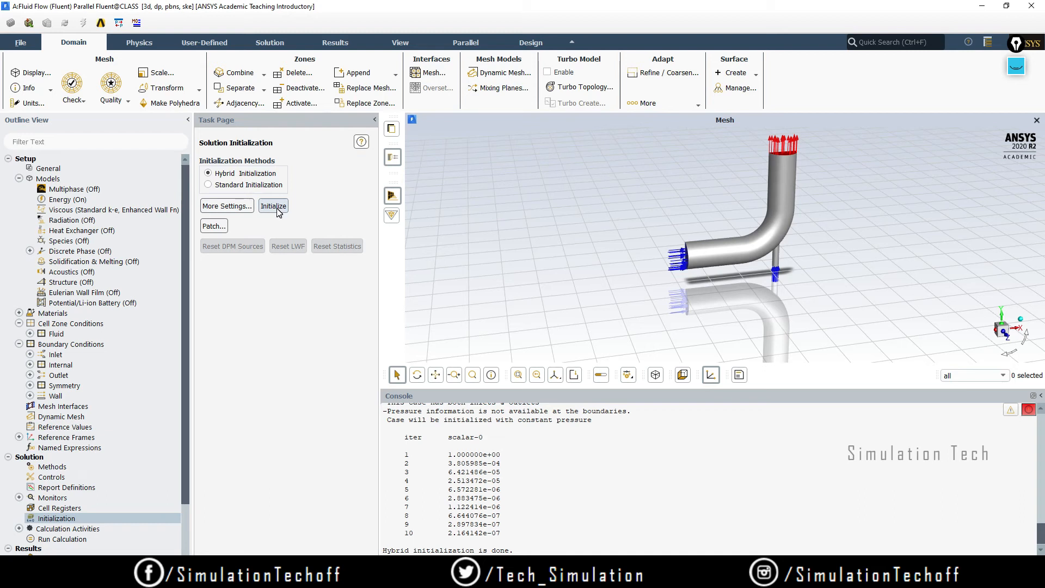
- Run the calculation for 300 iterations and check the console output for convergence
double_click(70, 539)
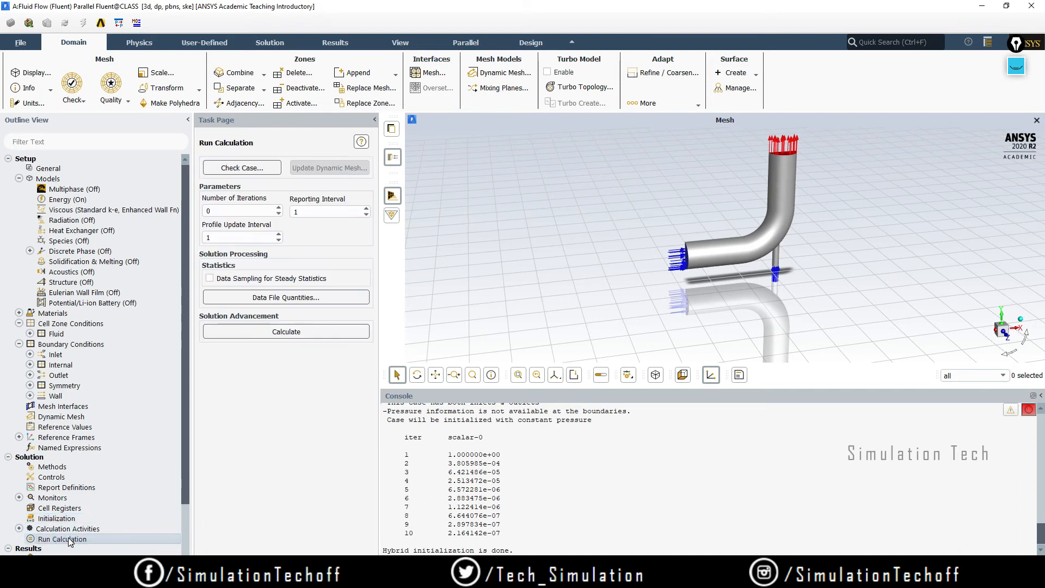
double_click(234, 212)
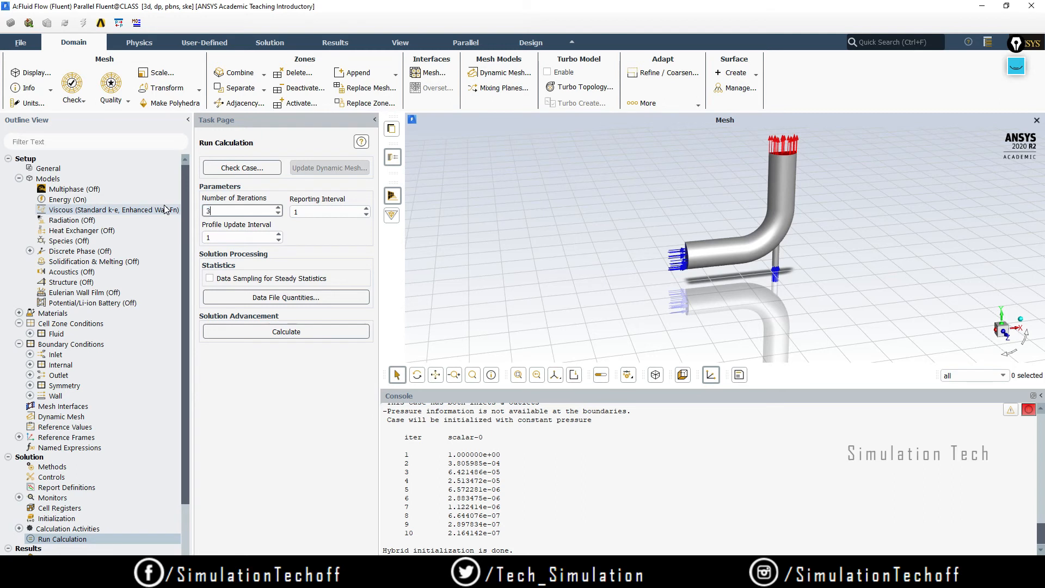
click(261, 332)
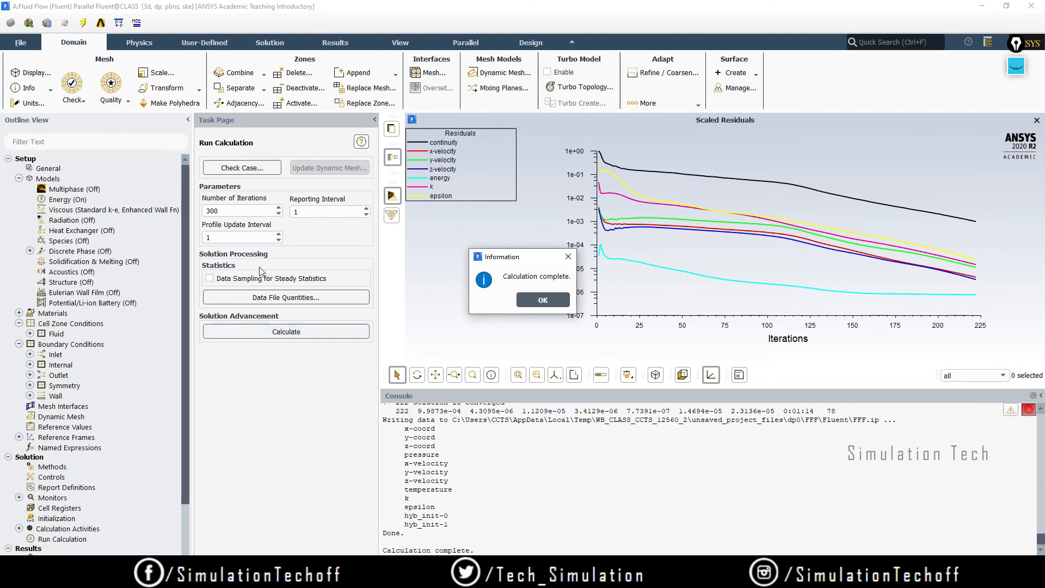
click(534, 303)
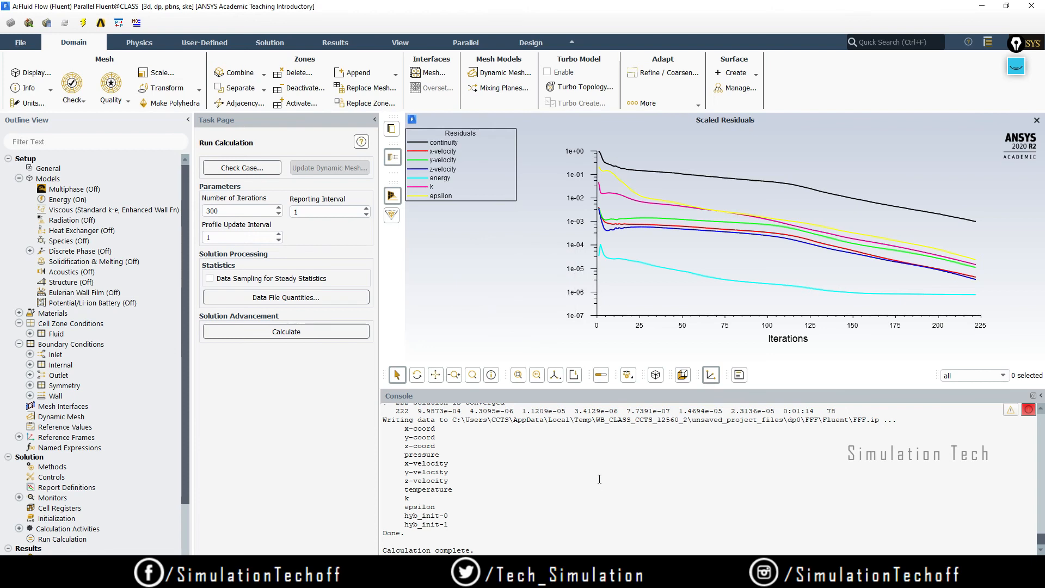
scroll(598, 479, up, 3)
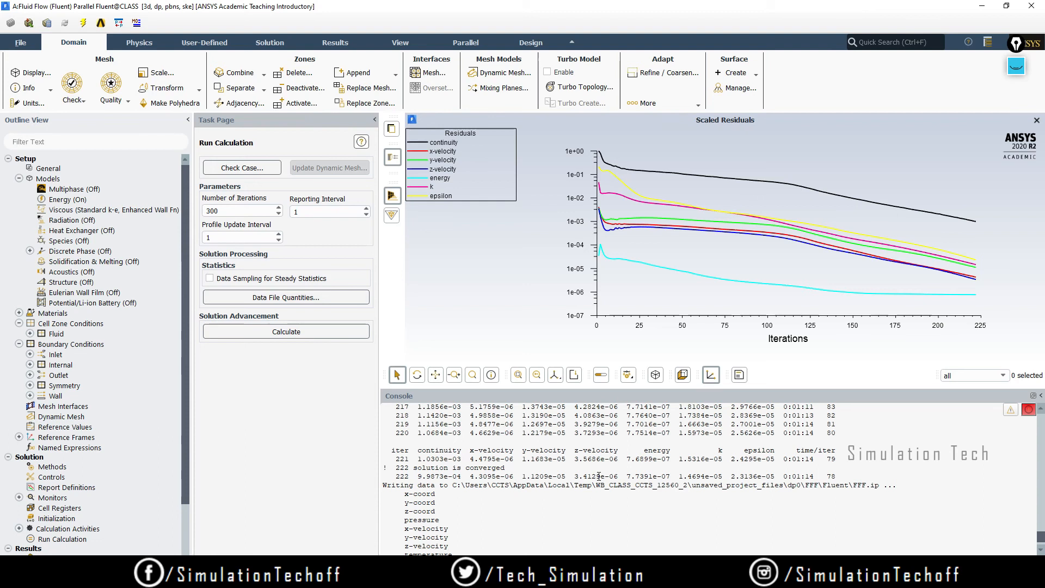
drag(392, 467, 520, 465)
click(531, 511)
- Quit Fluent and open the Results of the Fluid Flow (Fluent) system from Workbench in CFD-Post
click(1035, 12)
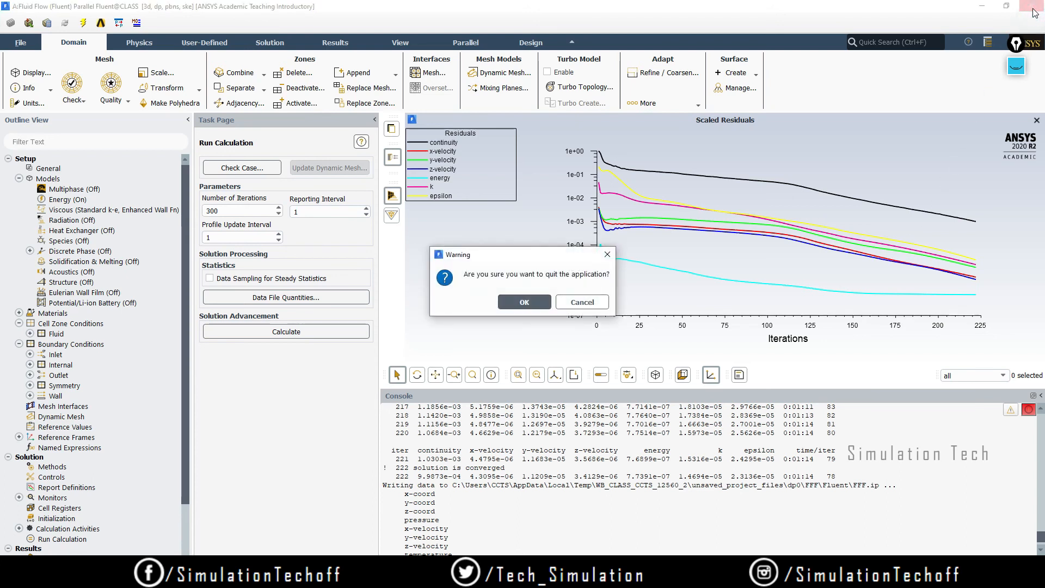
click(525, 303)
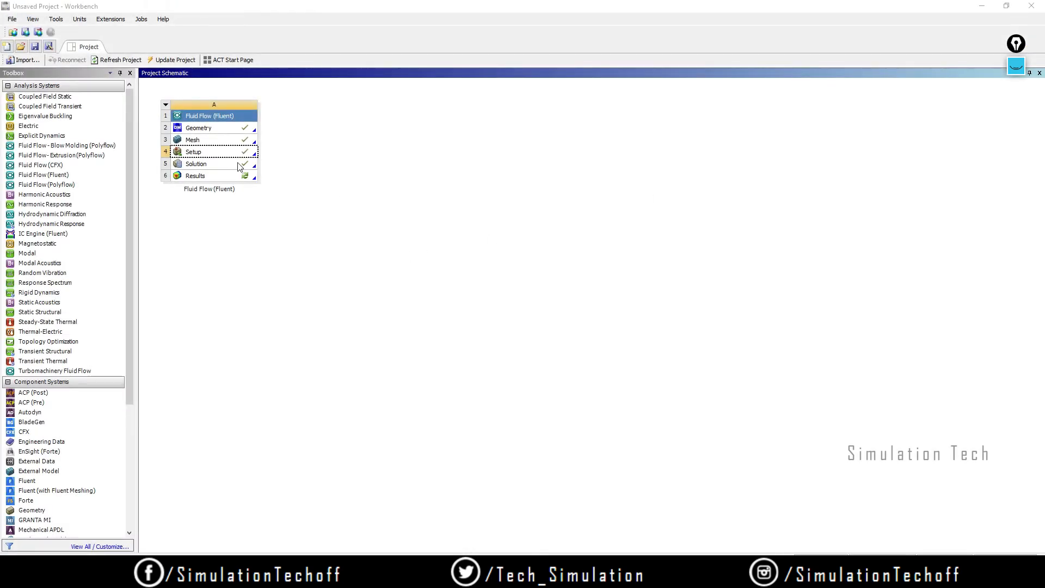
double_click(210, 177)
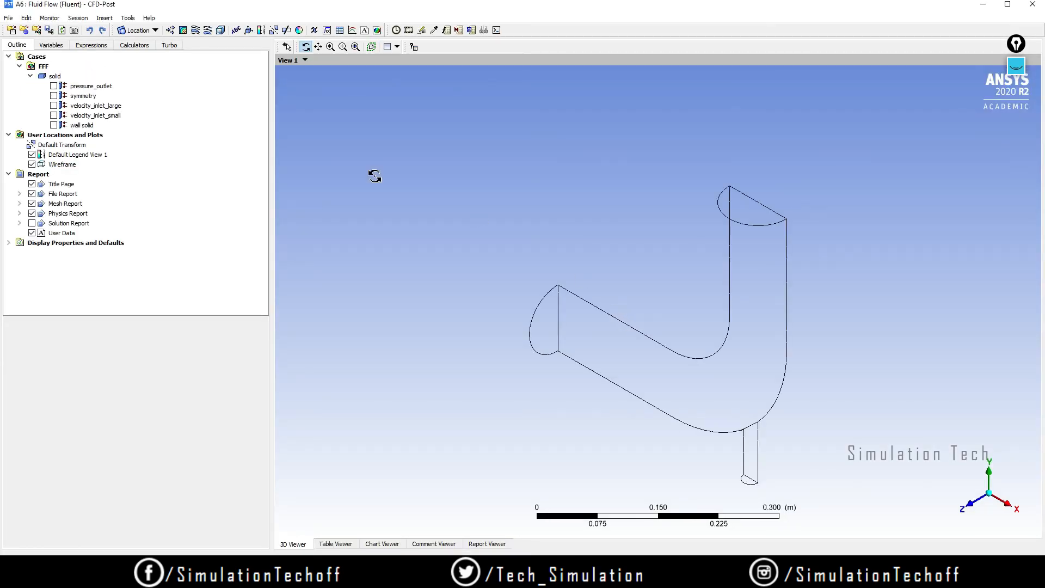
- Insert a new contour named Velocity 1 for the mixing elbow
drag(720, 403, 692, 361)
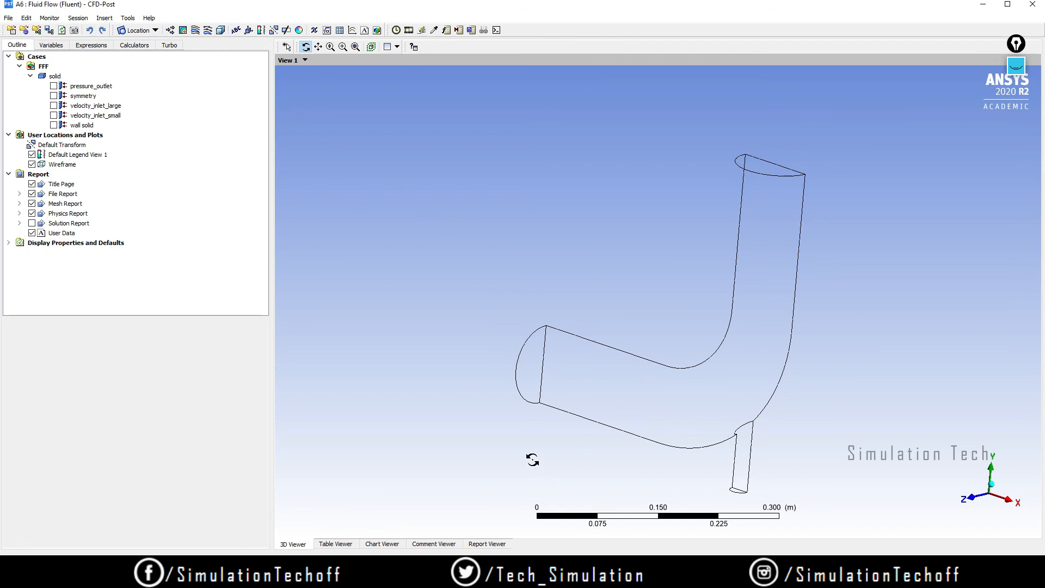
click(183, 31)
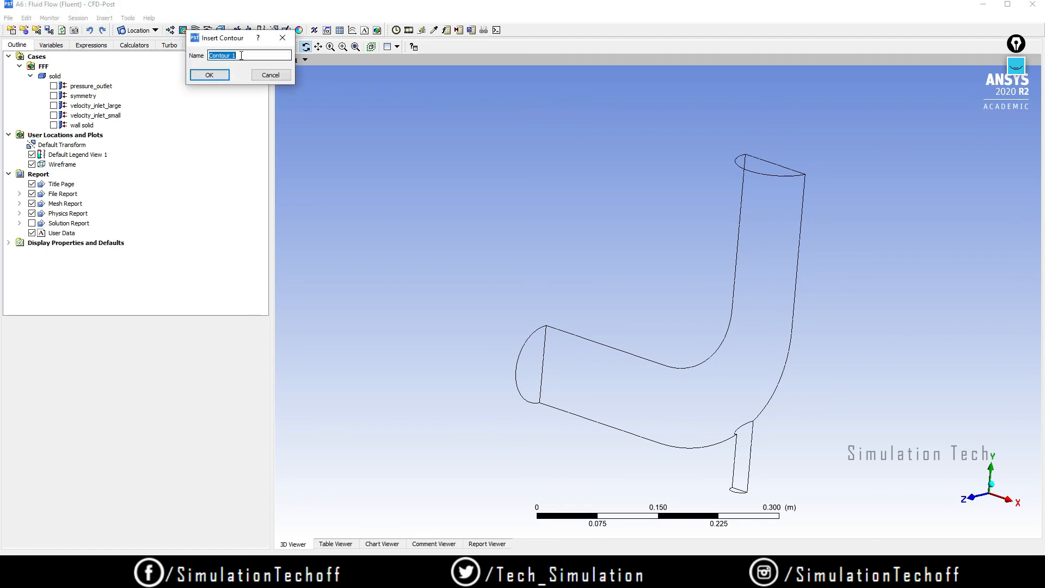
text(Velocity)
key(Return)
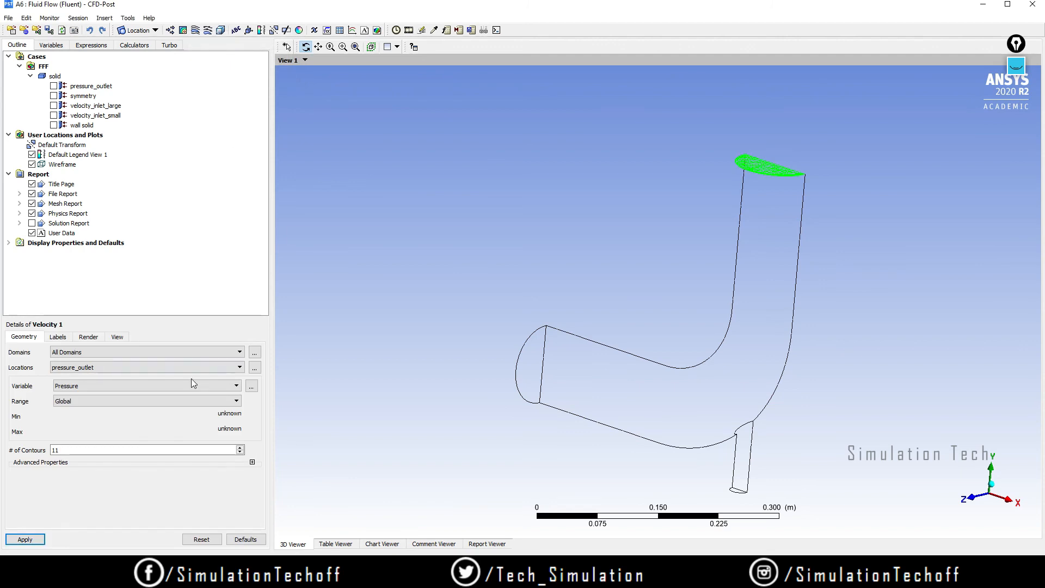
- Plot Temperature on the symmetry location with 50 contours in the Velocity 1 contour and apply it
click(122, 387)
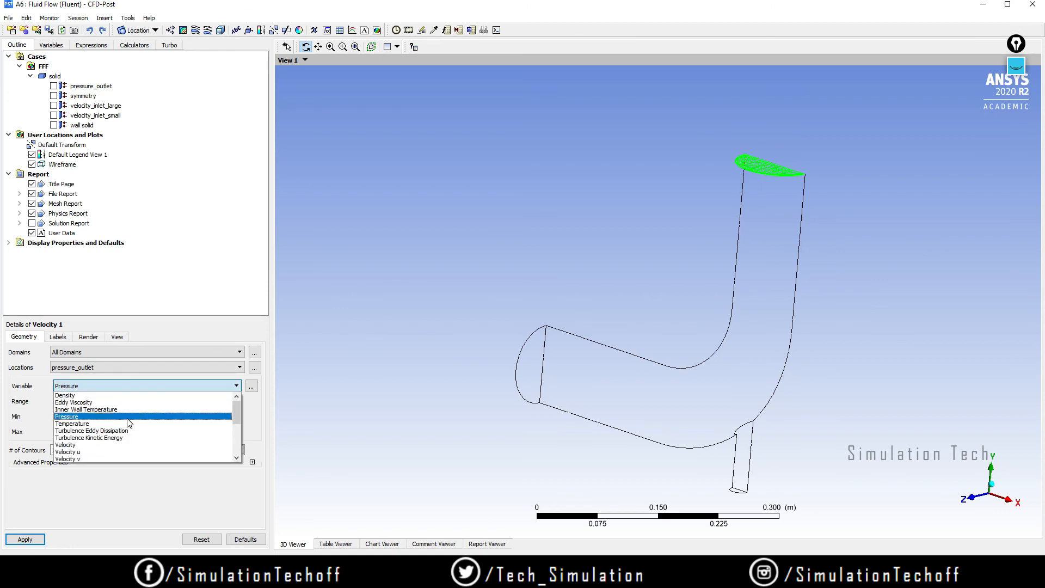
click(151, 367)
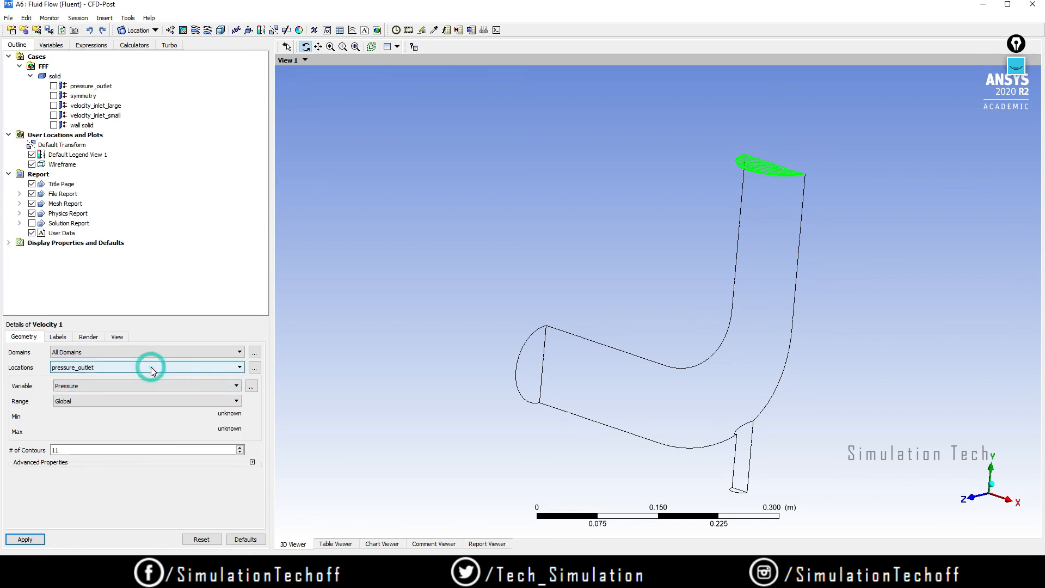
click(151, 367)
click(150, 384)
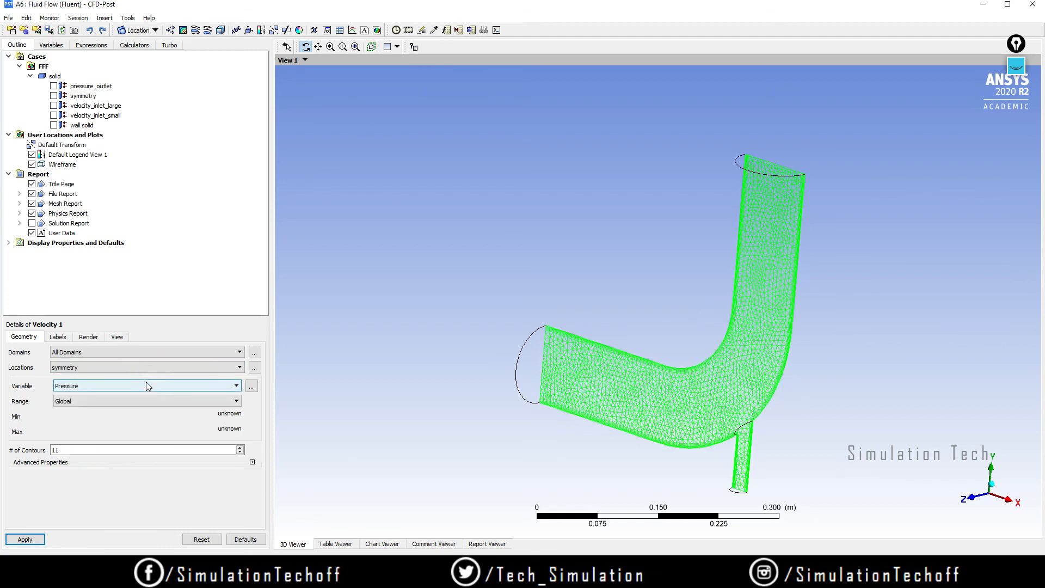
click(149, 386)
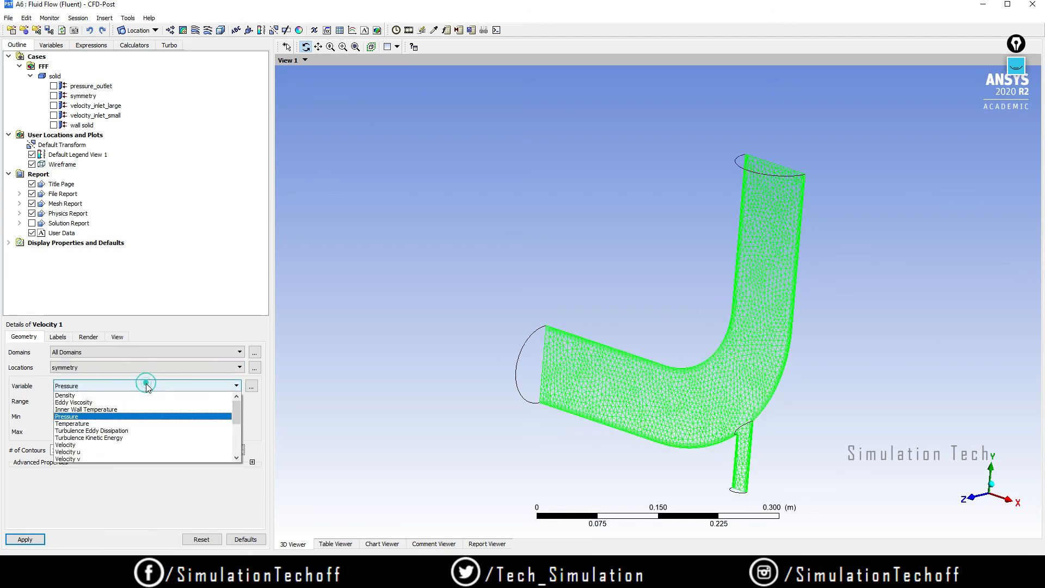
click(146, 424)
double_click(133, 449)
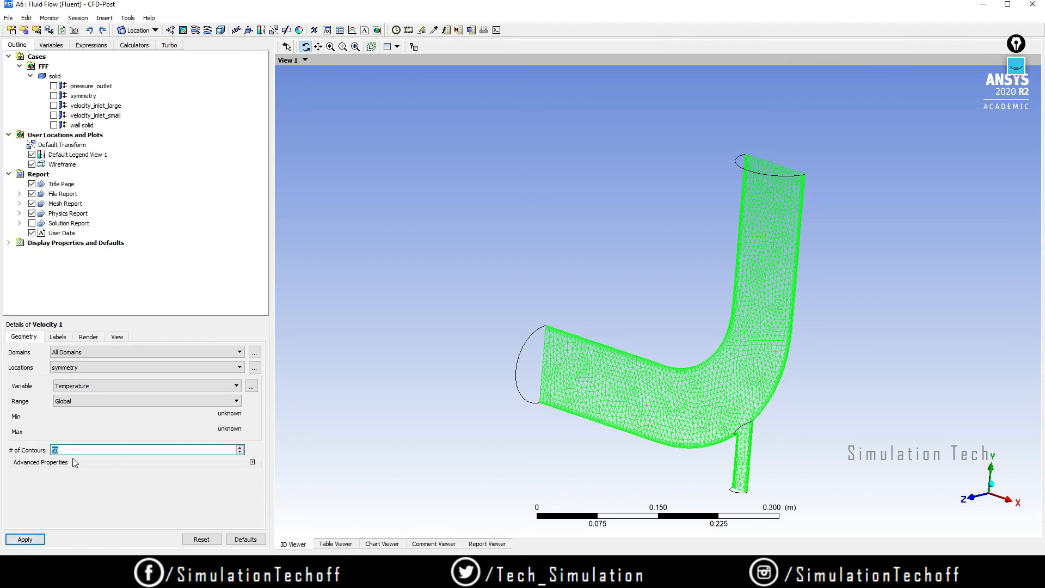
click(25, 539)
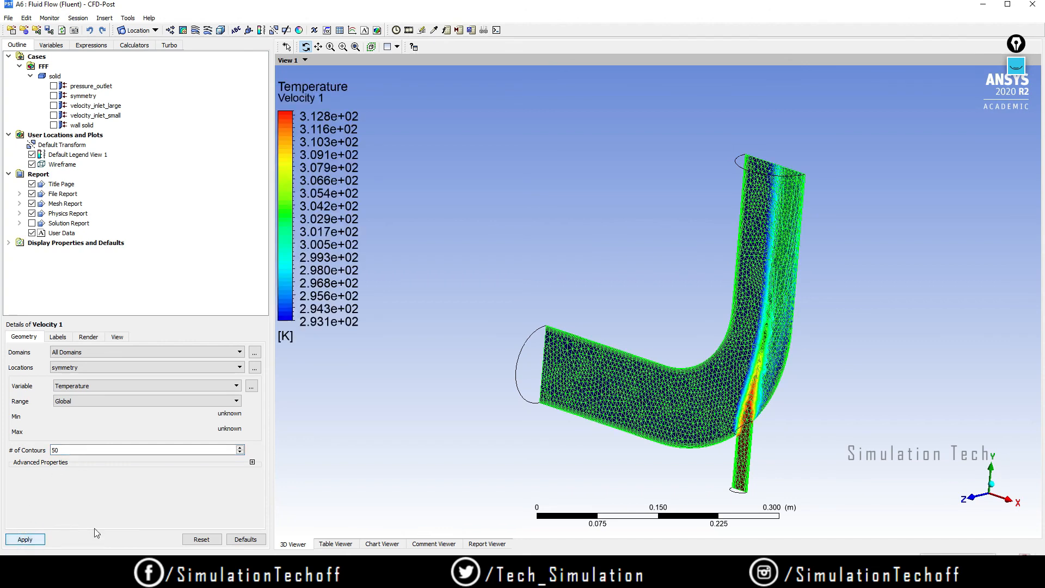
- Examine the temperature contour on the elbow's symmetry plane from the front, the Y direction and rotated views
click(964, 499)
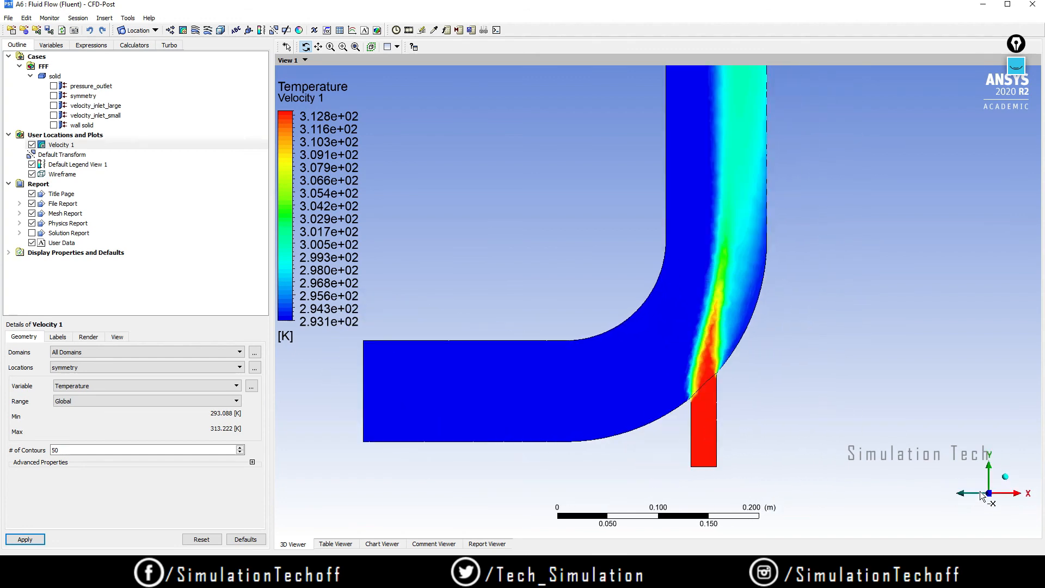
ctrl+middle_drag(763, 373, 857, 421)
scroll(858, 419, up, 1)
scroll(865, 412, down, 3)
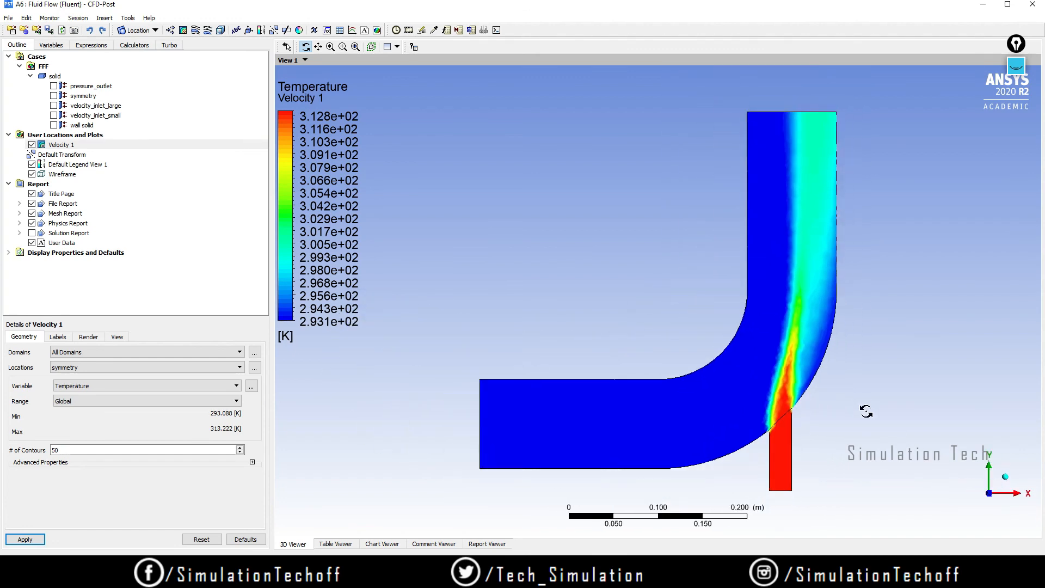
drag(866, 412, 875, 389)
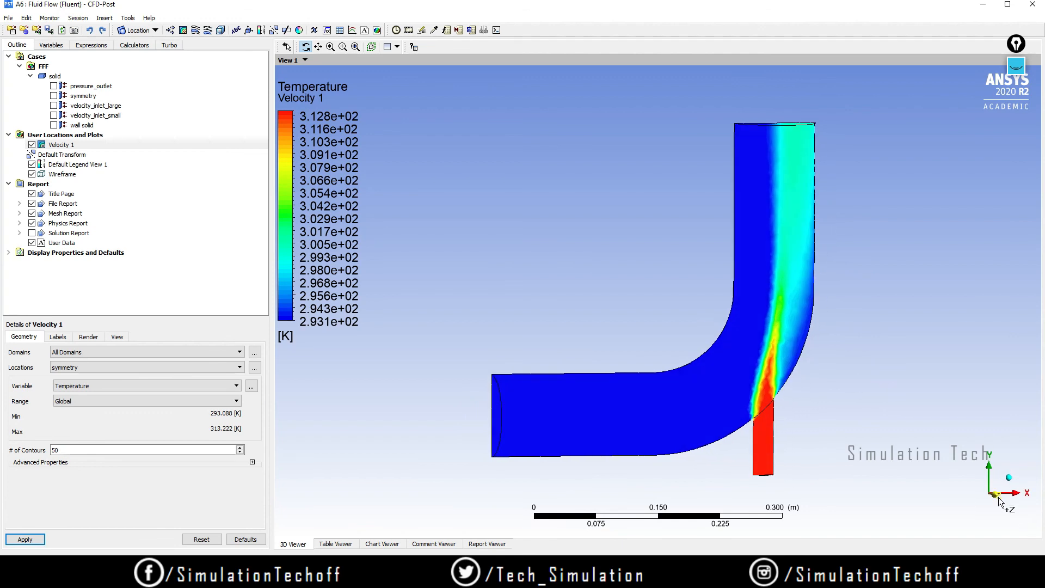
click(1000, 501)
scroll(929, 422, up, 4)
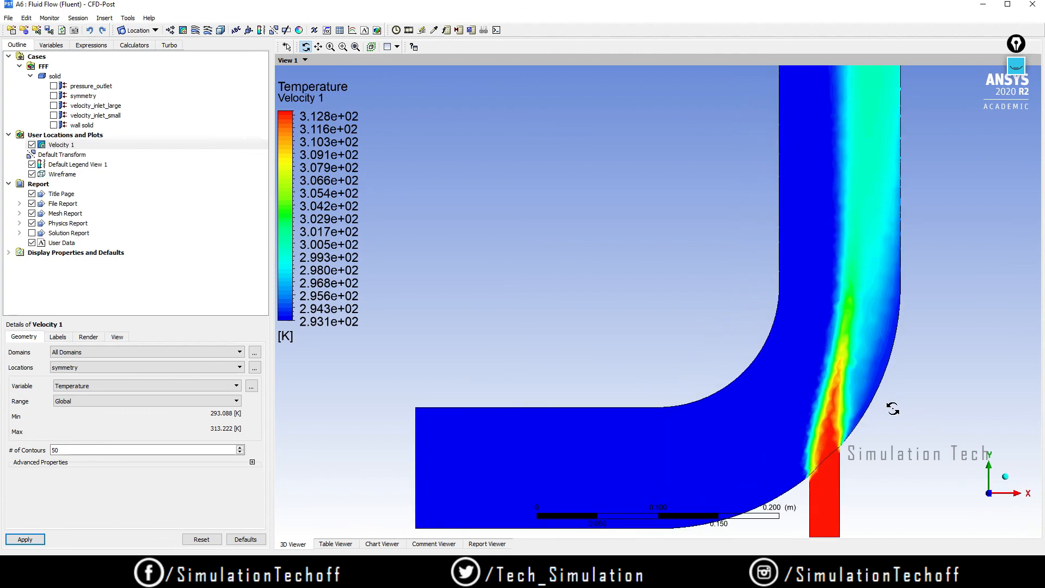
drag(893, 408, 886, 412)
click(990, 515)
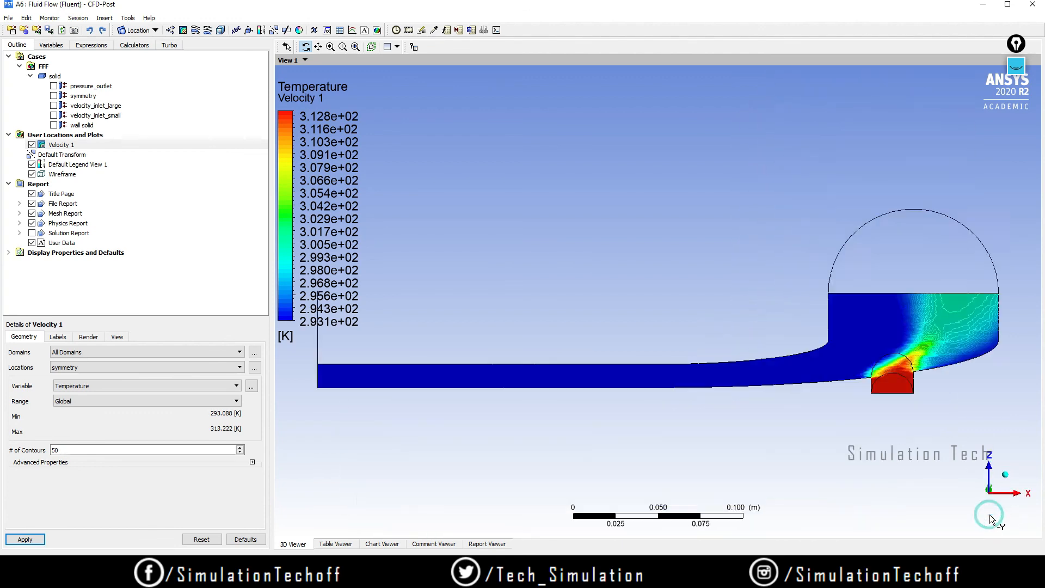
click(990, 462)
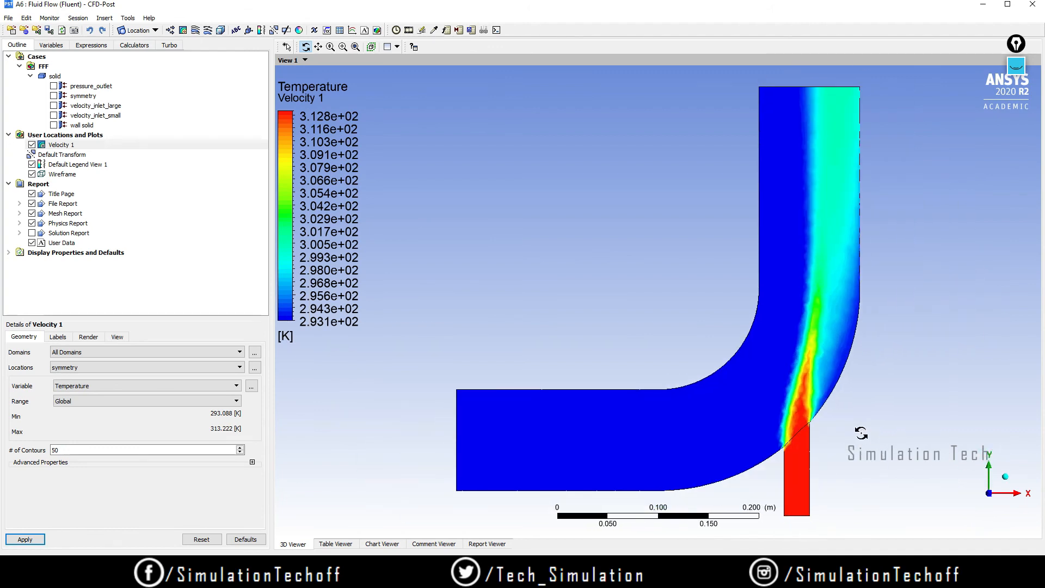
drag(862, 433, 794, 415)
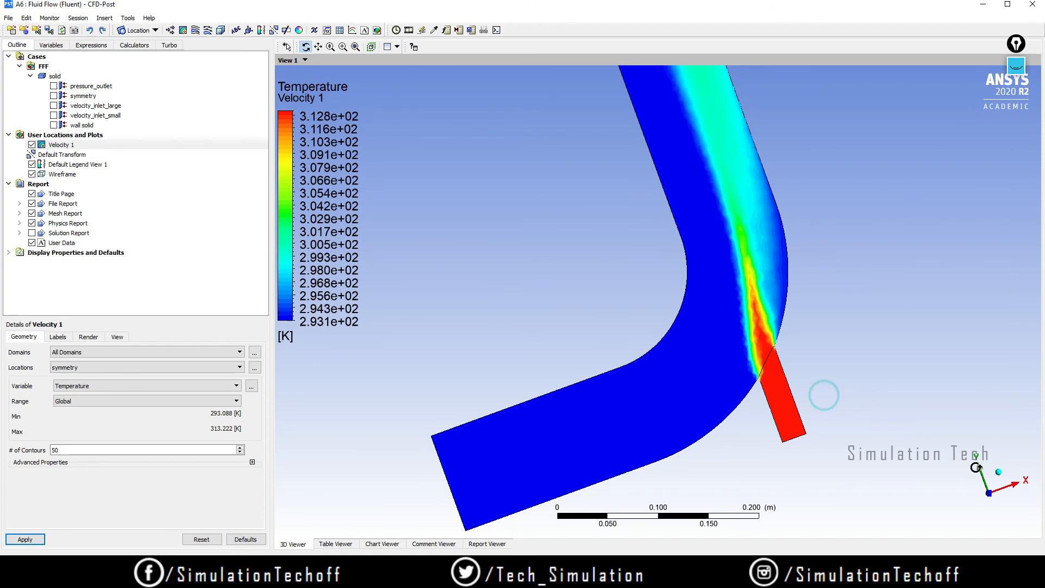
click(992, 496)
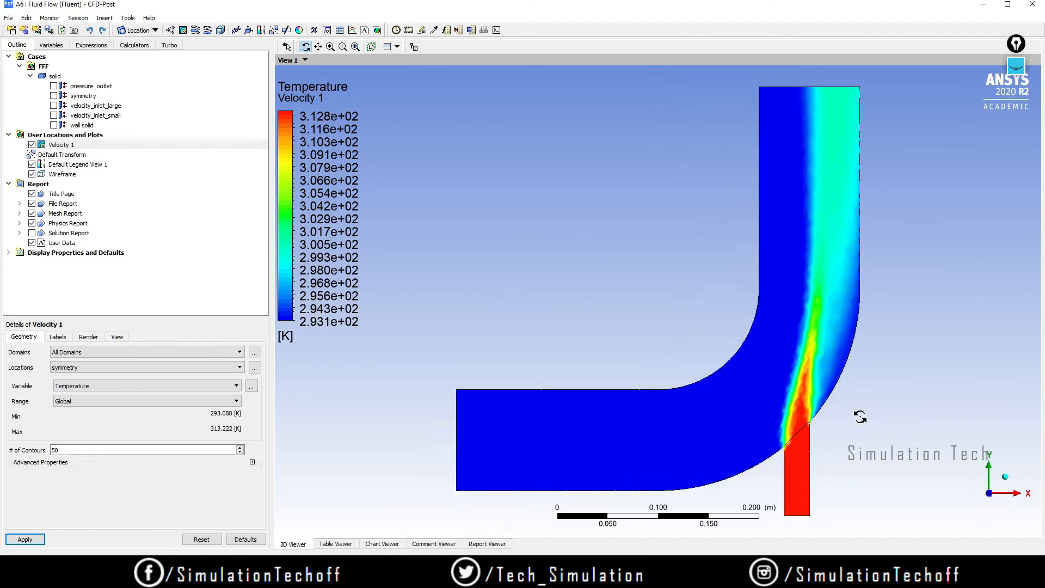
scroll(860, 417, down, 6)
ctrl+middle_drag(845, 387, 810, 350)
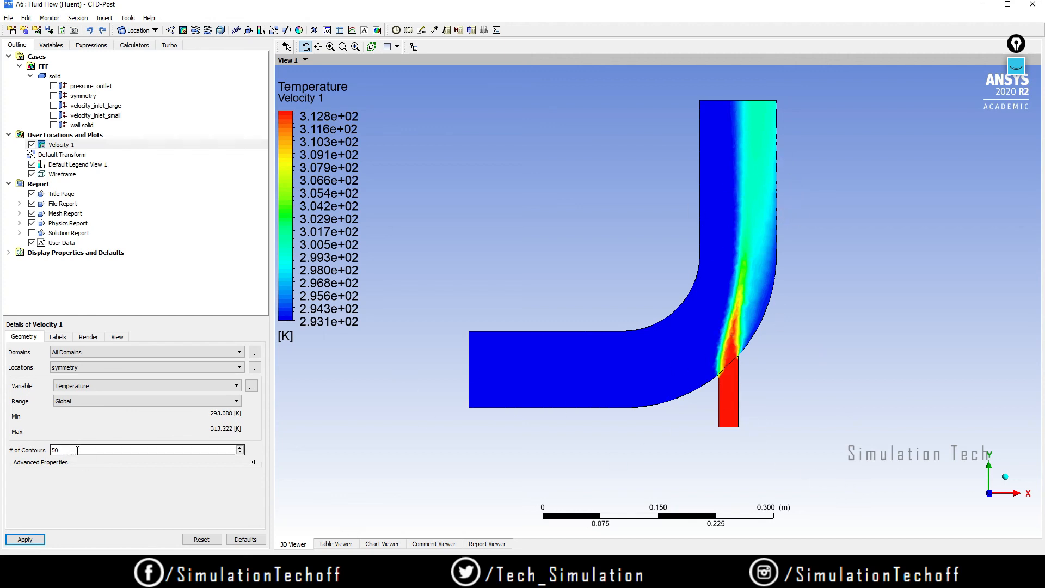
- Set the number of contours to 500 for the Velocity 1 contour and apply it
drag(77, 451, 8, 444)
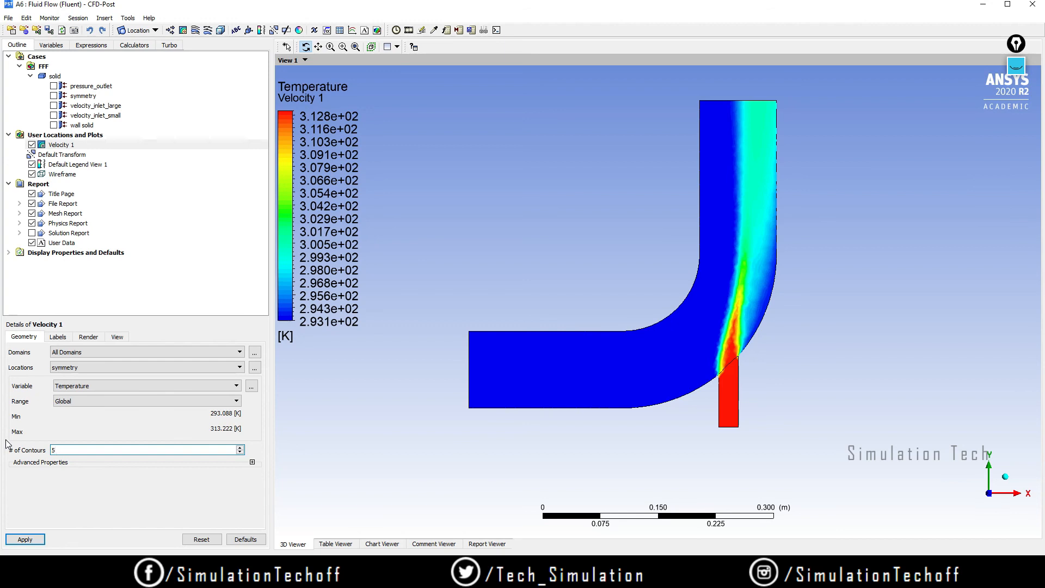
click(25, 539)
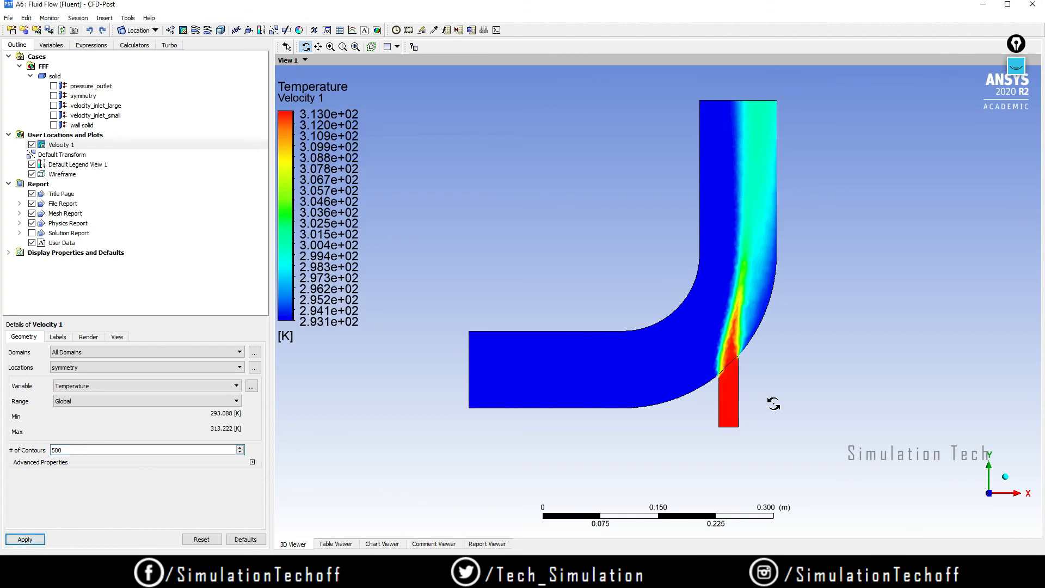
double_click(74, 449)
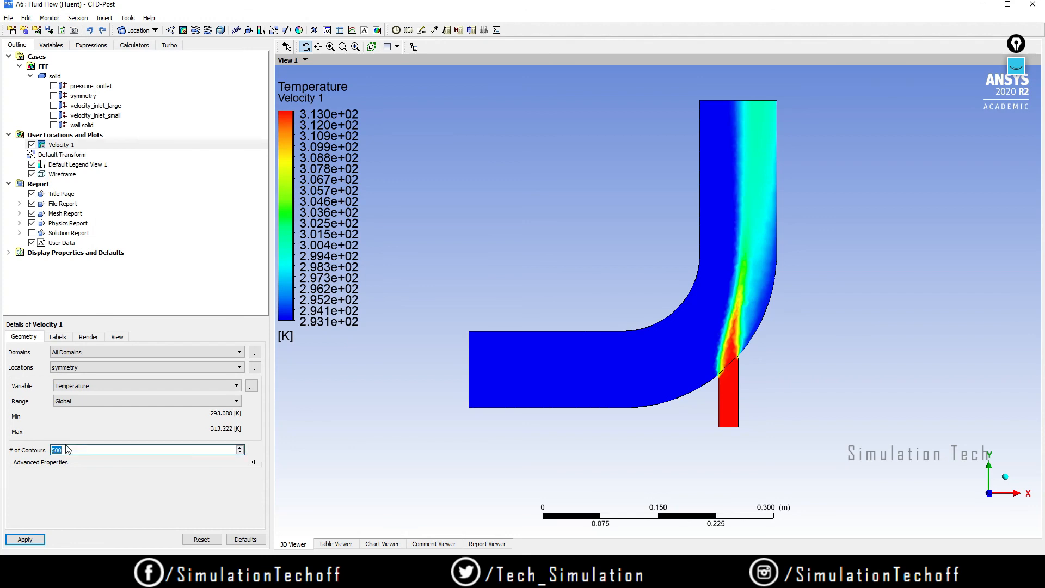
- Plot Velocity as the variable of the Velocity 1 contour on the symmetry plane
click(122, 384)
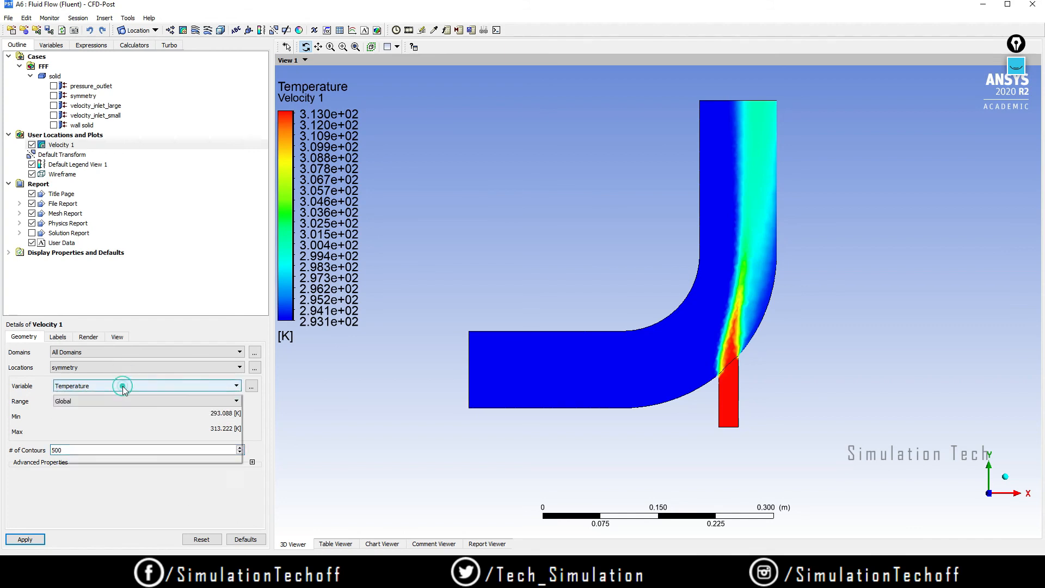
click(109, 444)
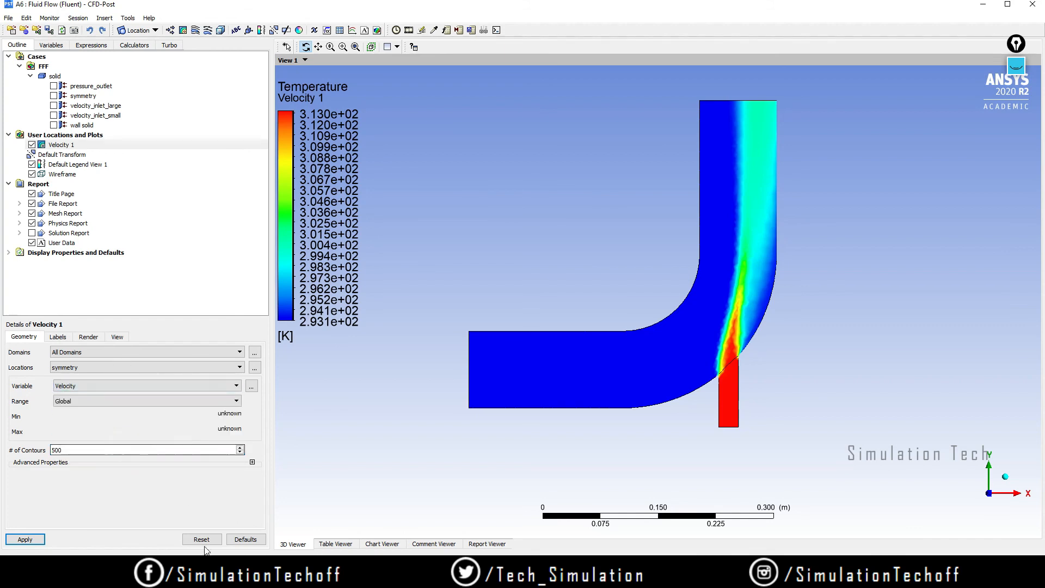
click(30, 539)
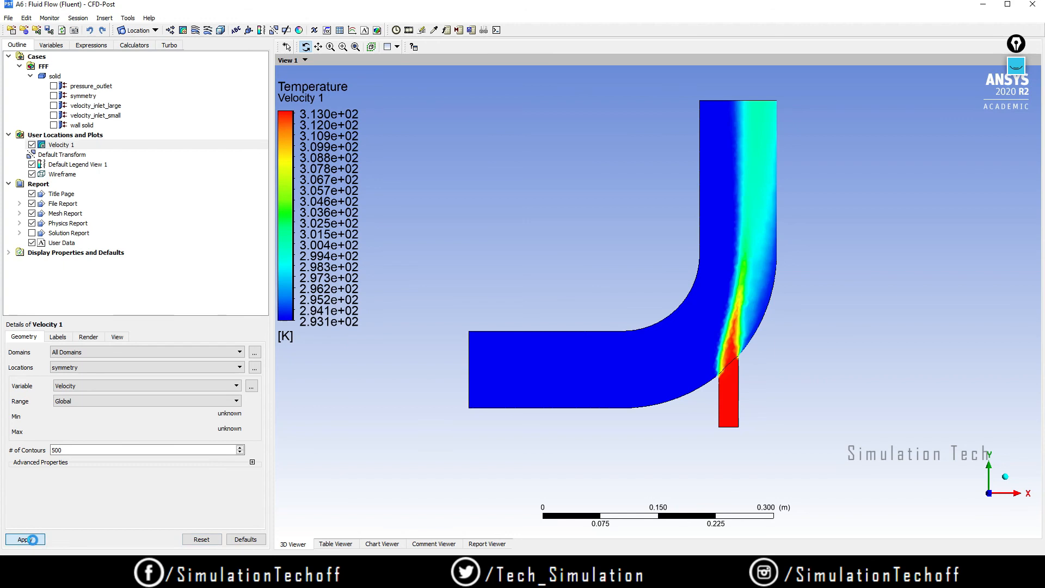
click(30, 539)
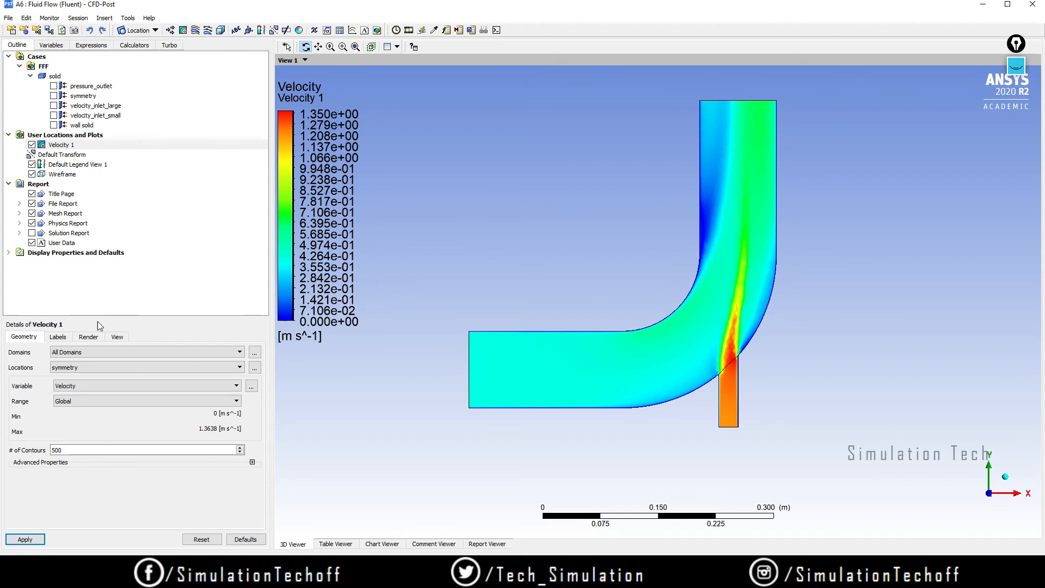
- Switch the Velocity 1 contour's variable back to Temperature and apply it
click(133, 386)
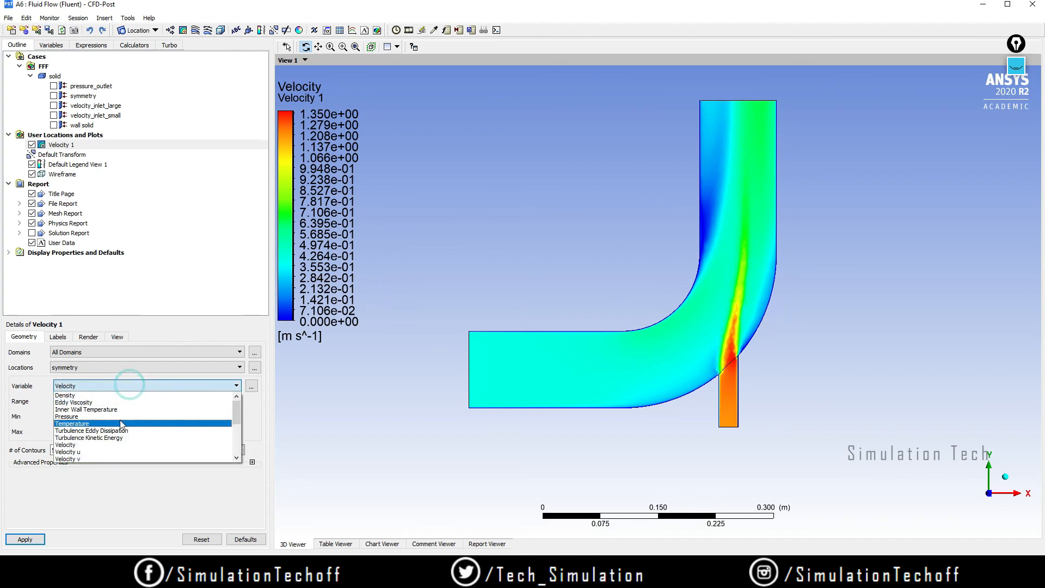
click(114, 423)
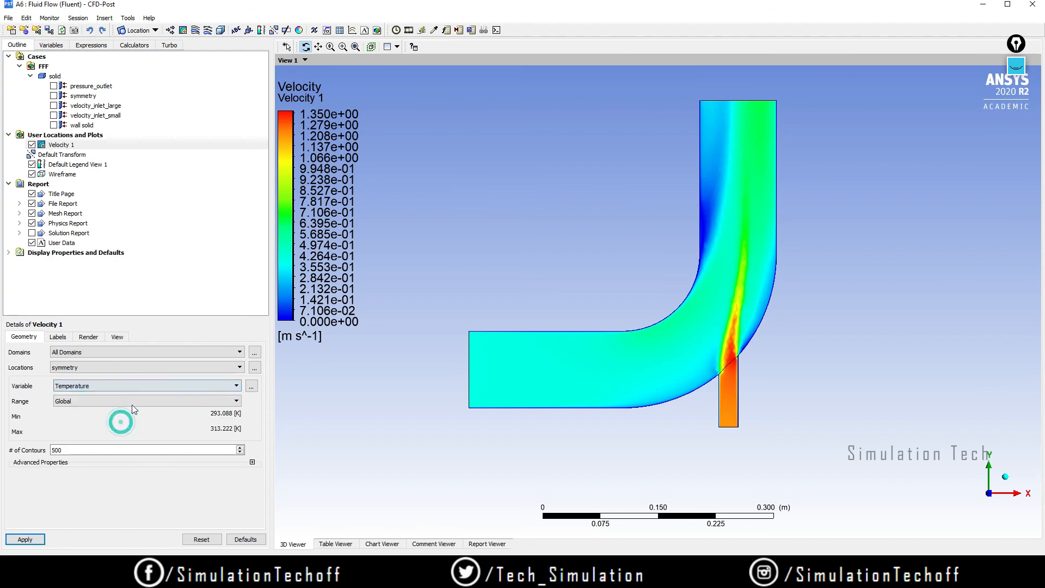
click(33, 536)
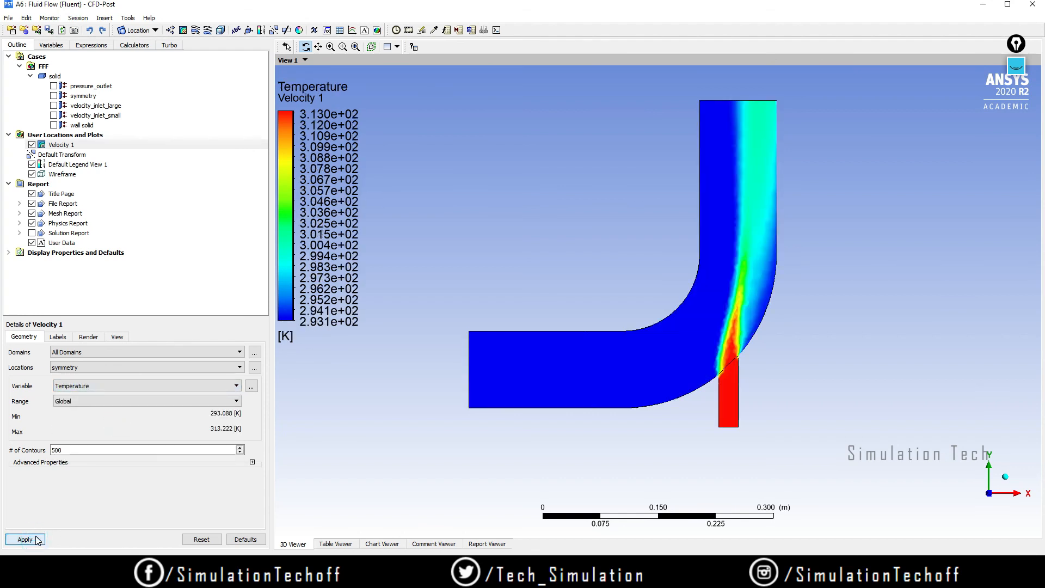
right_click(55, 146)
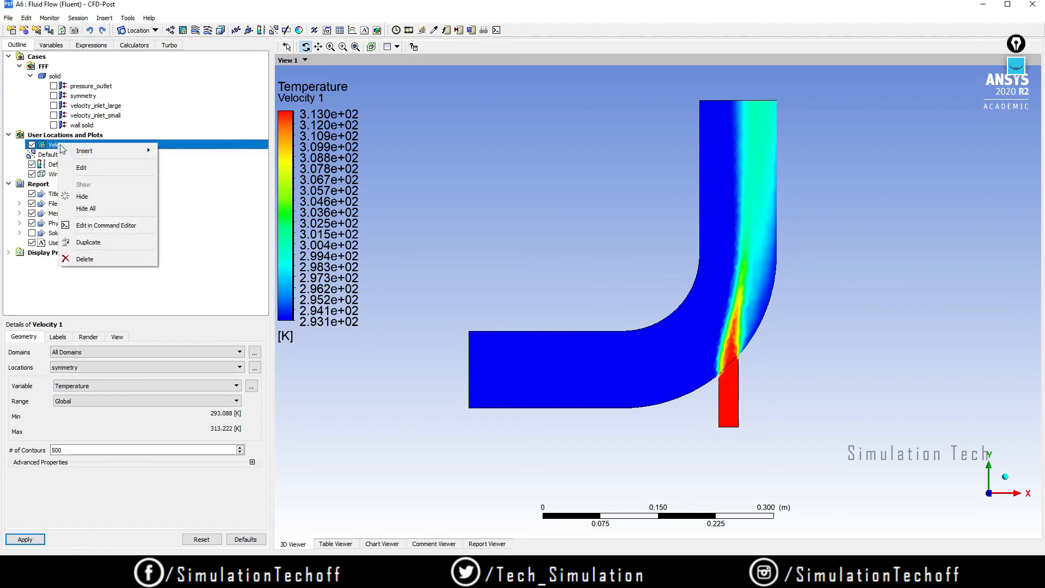
click(82, 168)
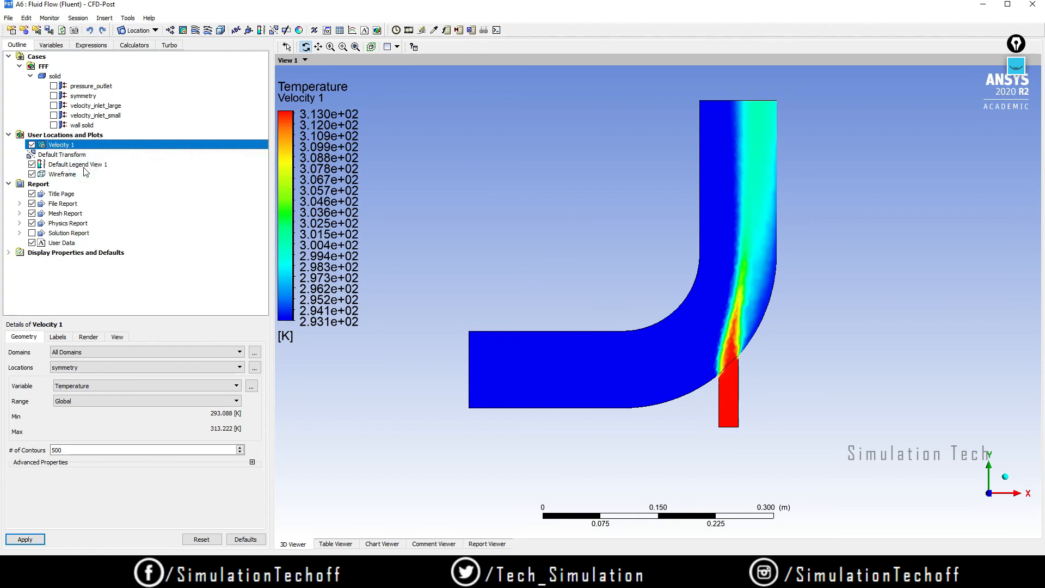
right_click(74, 147)
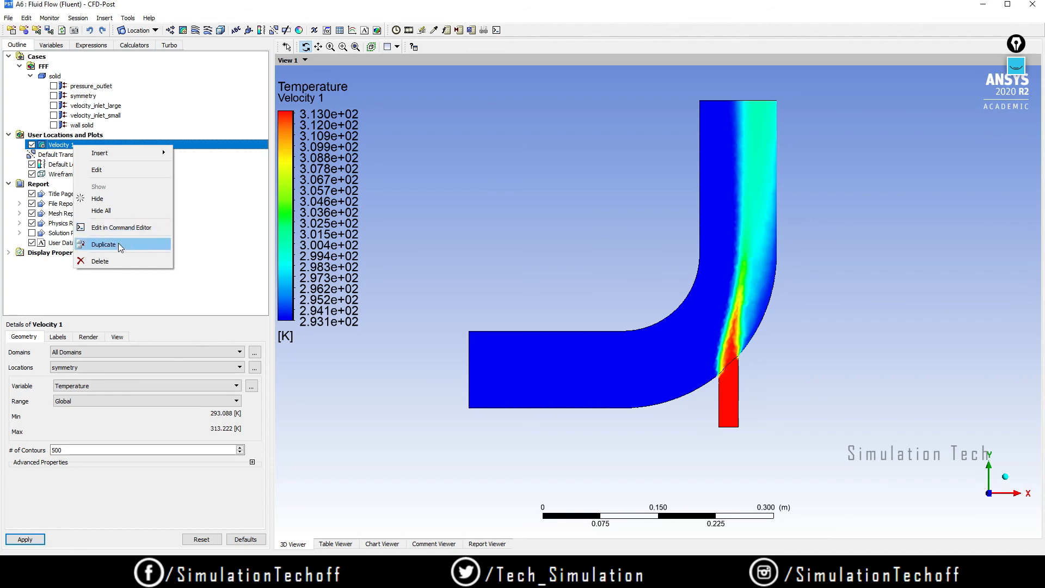
click(193, 232)
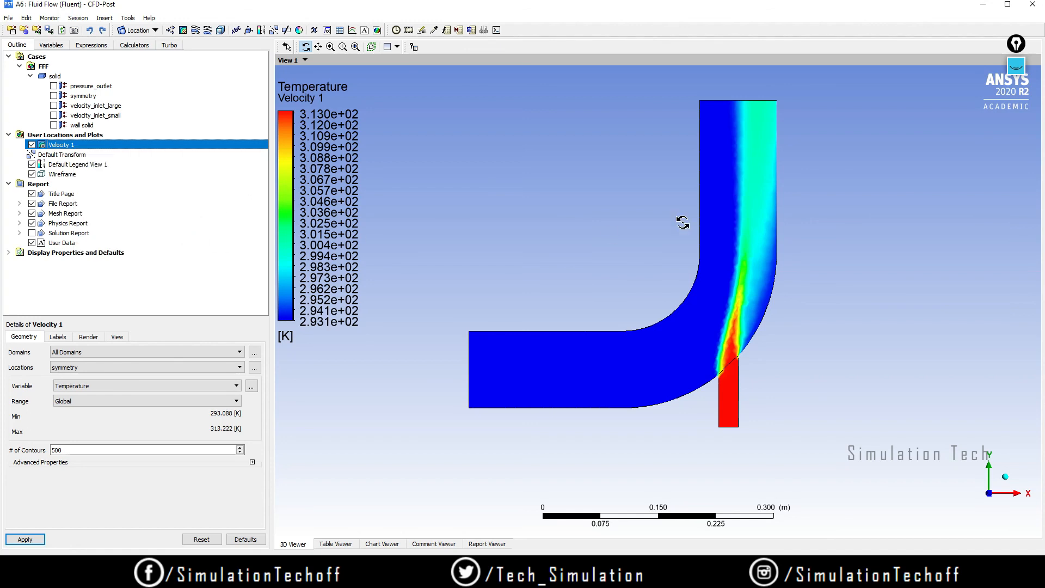
- Close CFD-Post and return to the project schematic in Workbench
click(1043, 4)
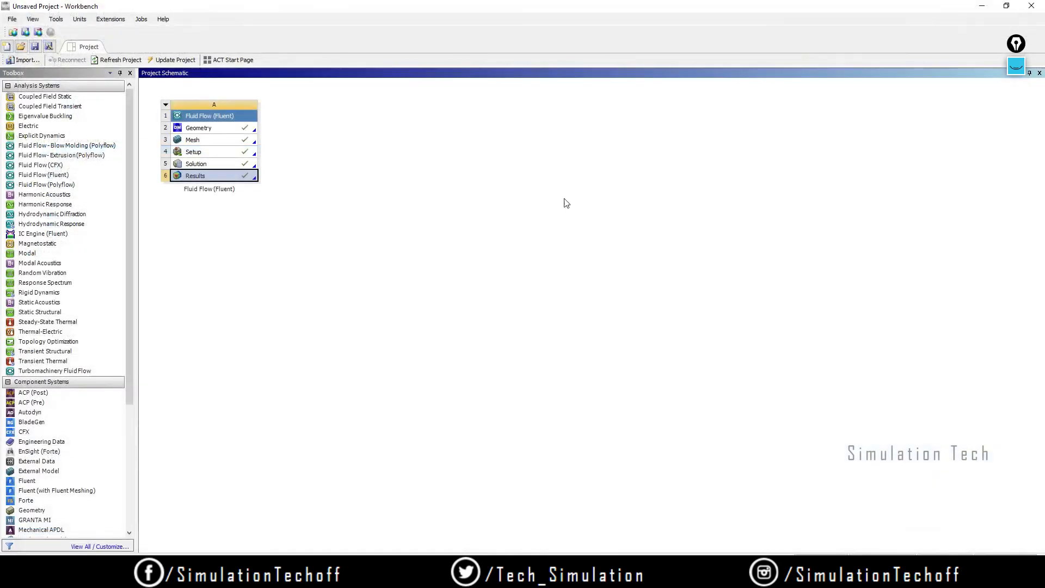
right_click(199, 179)
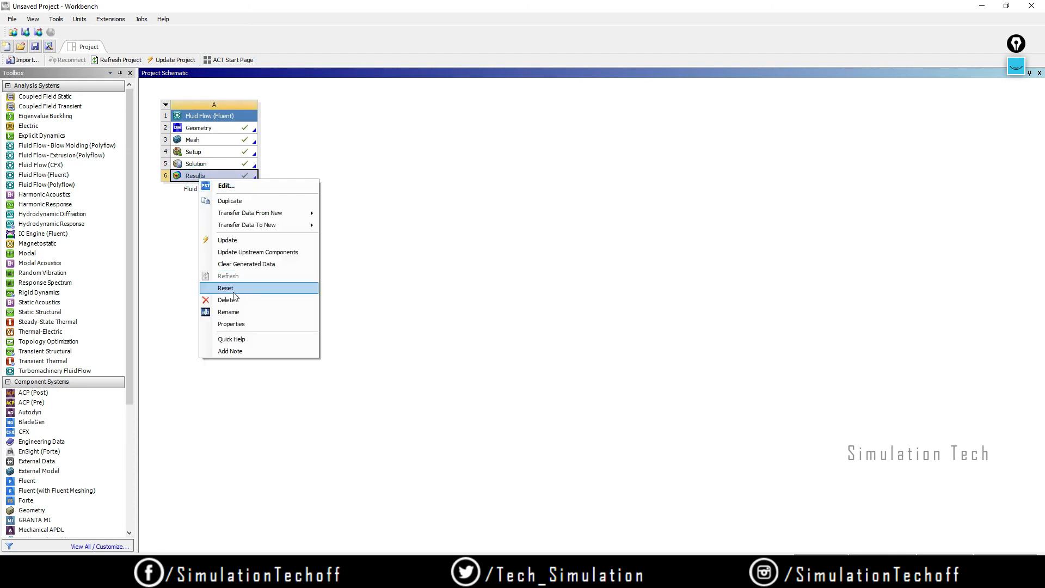
click(390, 285)
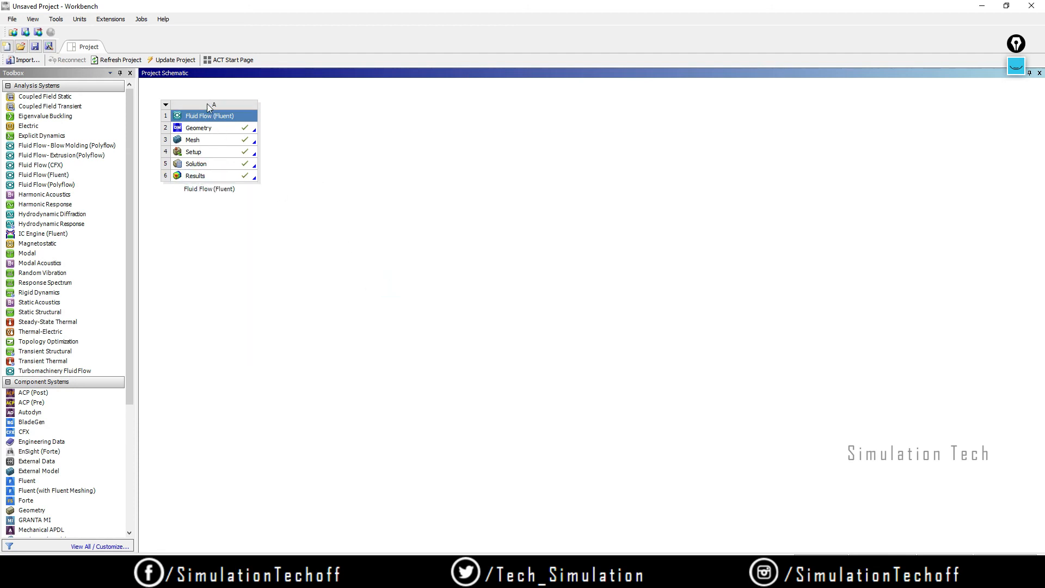
click(209, 108)
- Duplicate the Fluid Flow (Fluent) system from its Solution cell, keeping the default name for the copy
right_click(220, 166)
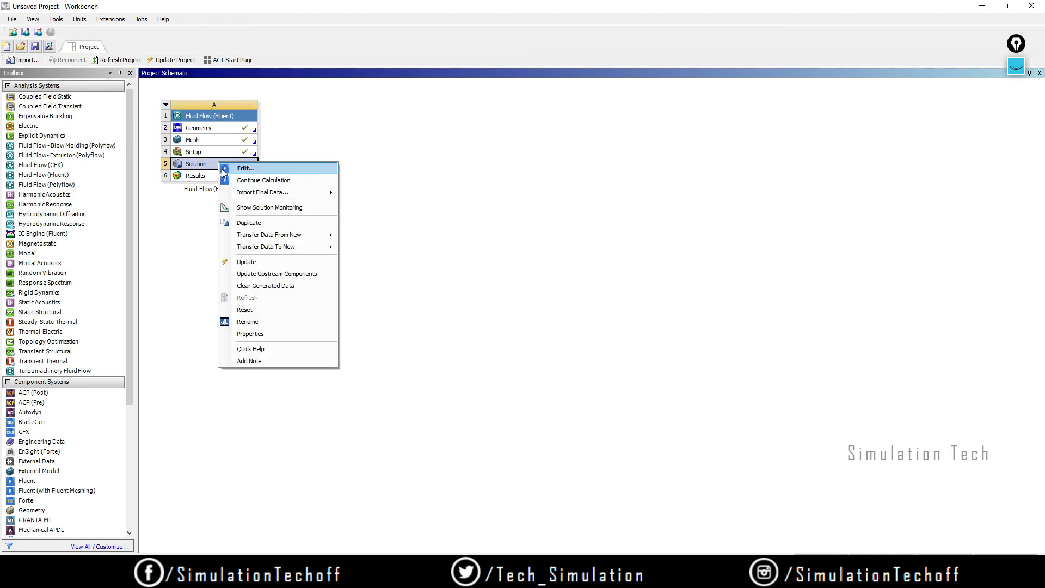
click(252, 220)
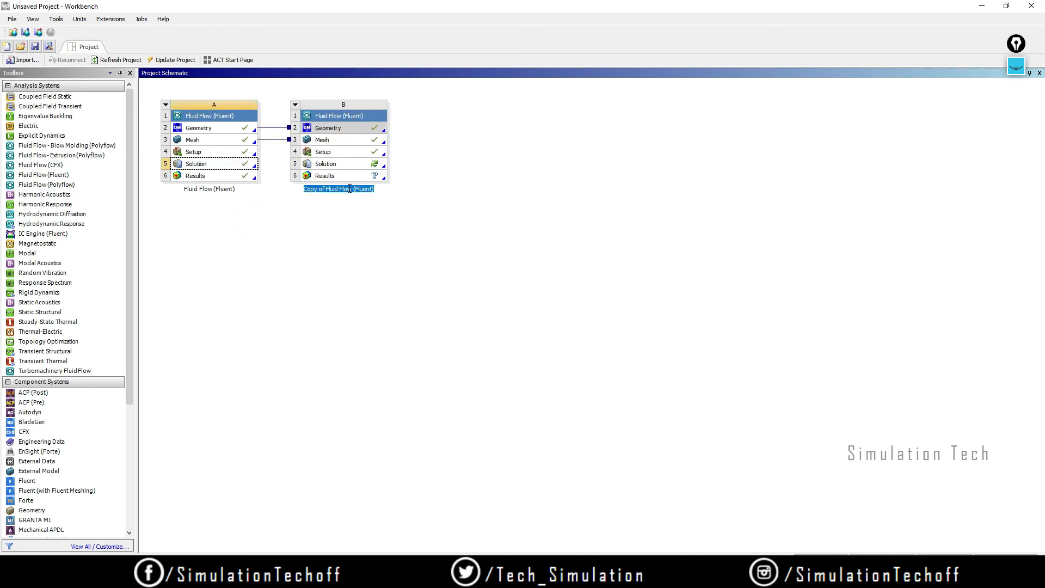
click(451, 256)
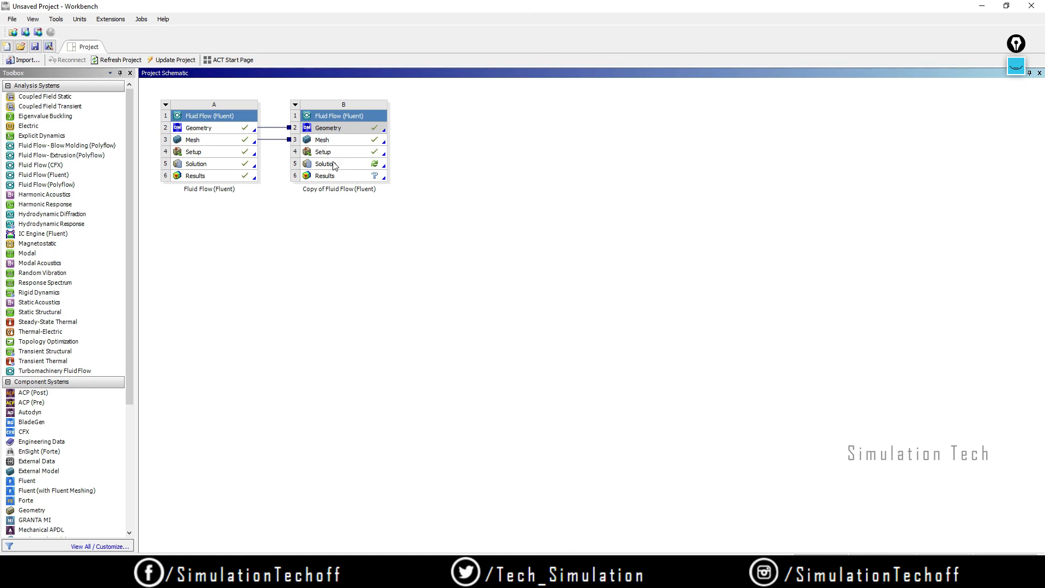
- Delete the duplicated system B from the project schematic and confirm the deletion
click(295, 104)
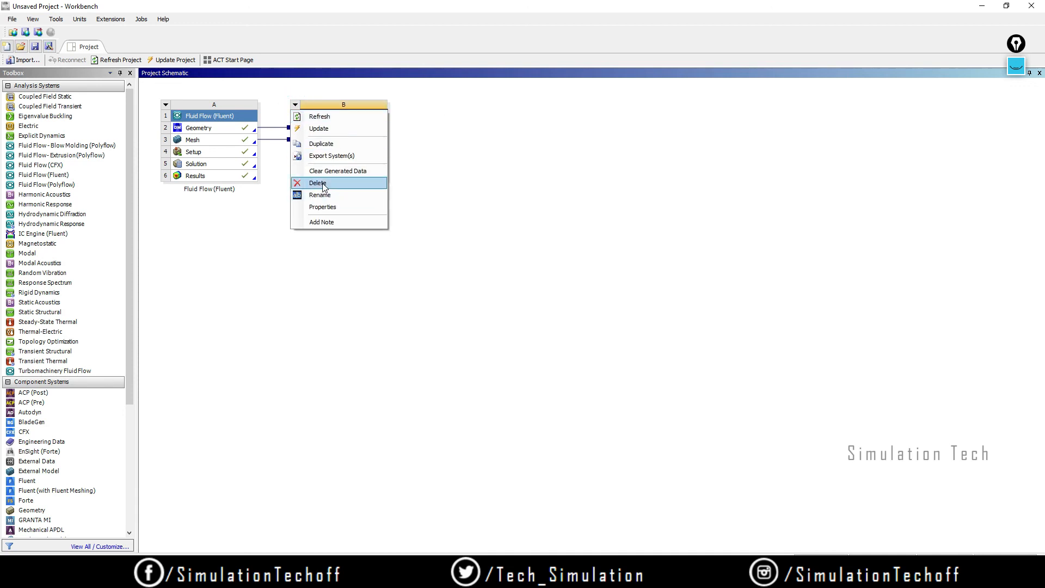
click(321, 181)
click(532, 306)
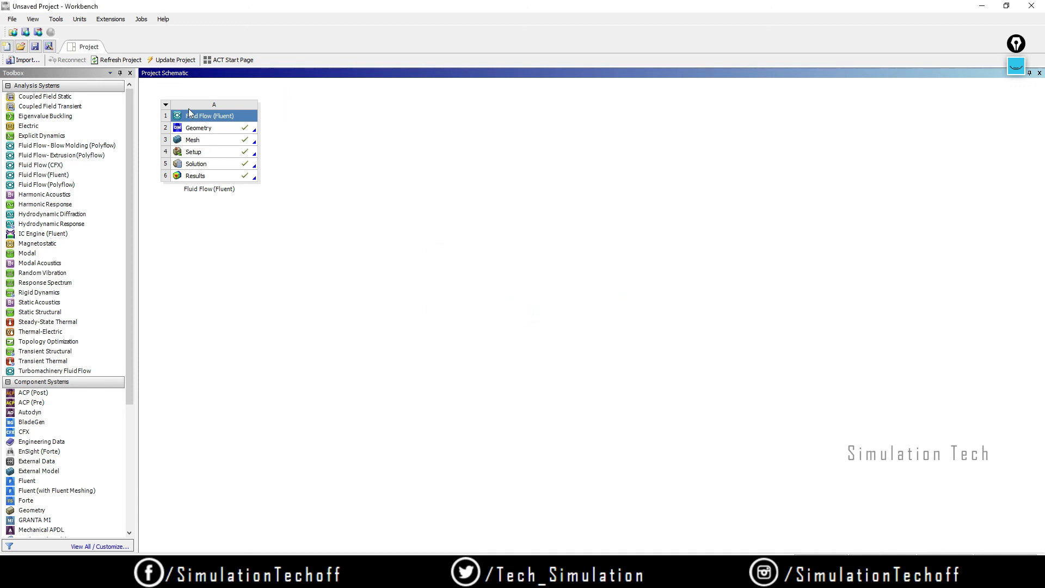
- Duplicate the whole Fluid Flow (Fluent) system A from its header
click(166, 105)
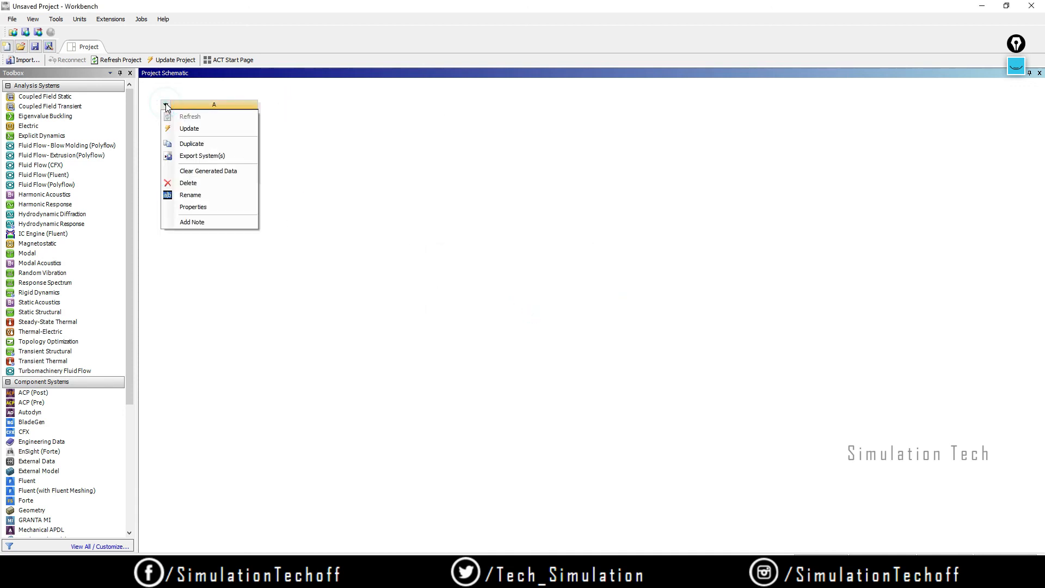
click(194, 145)
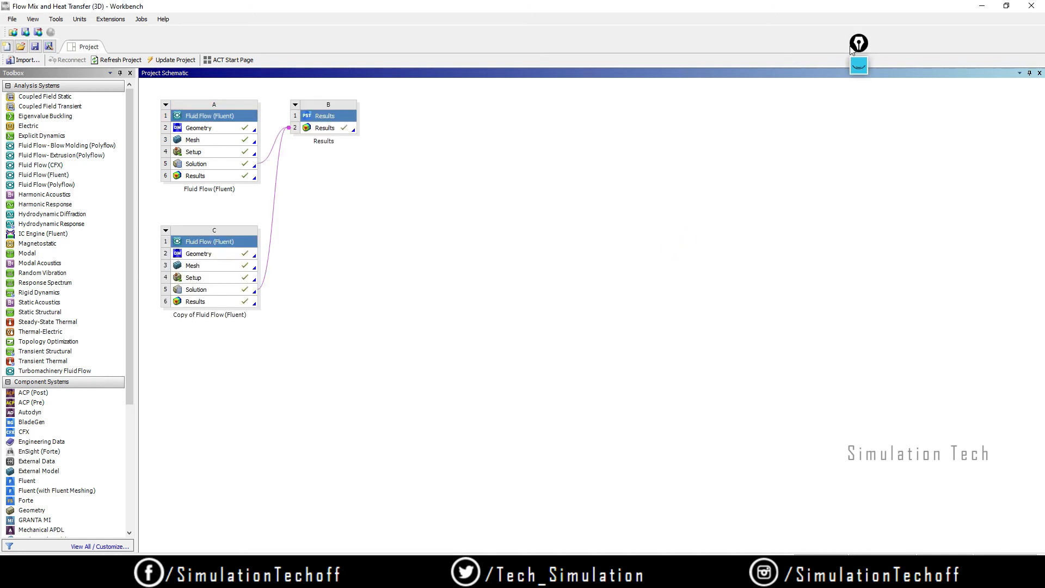
- Draw a freehand arrow from system A to its copy, system C, with the screen annotation pen
click(865, 67)
click(859, 98)
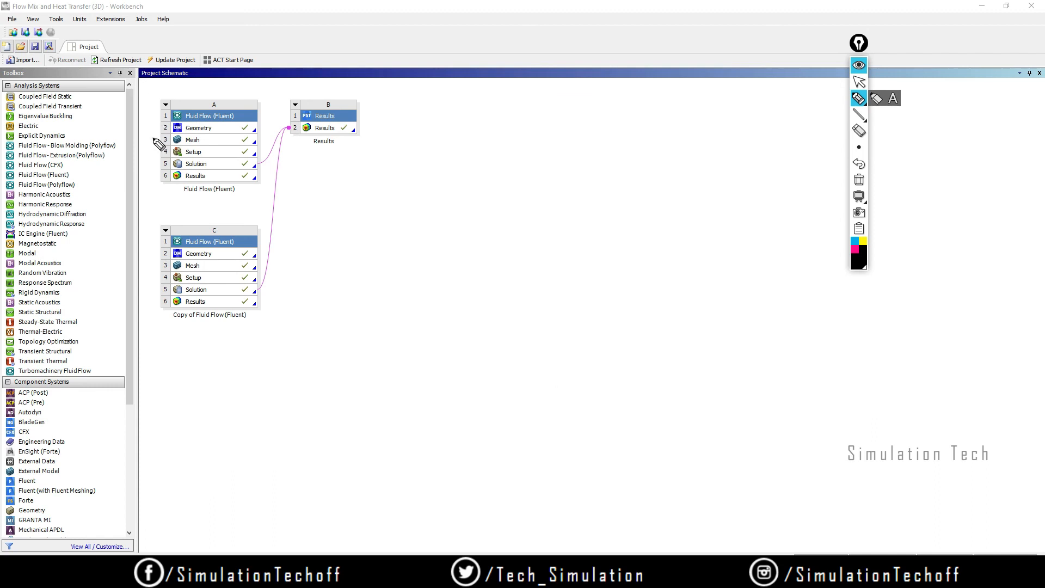
drag(153, 139, 140, 244)
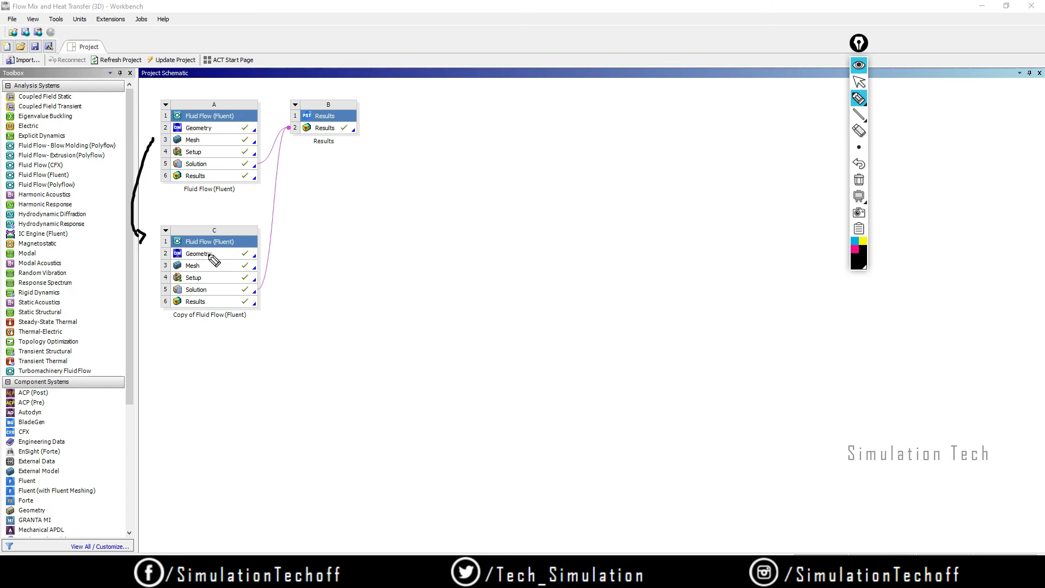
click(859, 65)
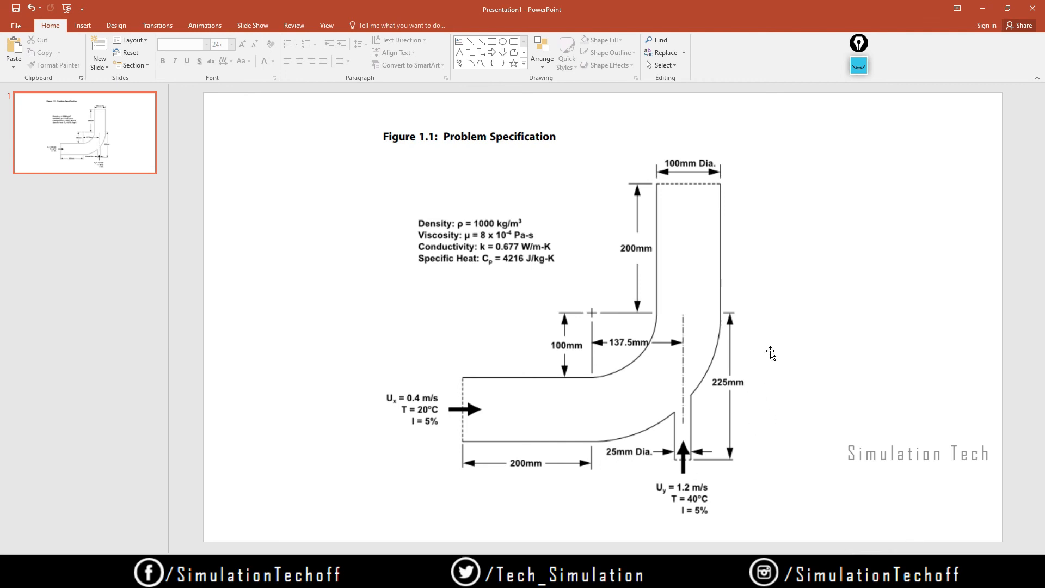
- Handwrite a note beside the problem specification figure in PowerPoint and outline a wider small inlet with the annotation pen
click(858, 67)
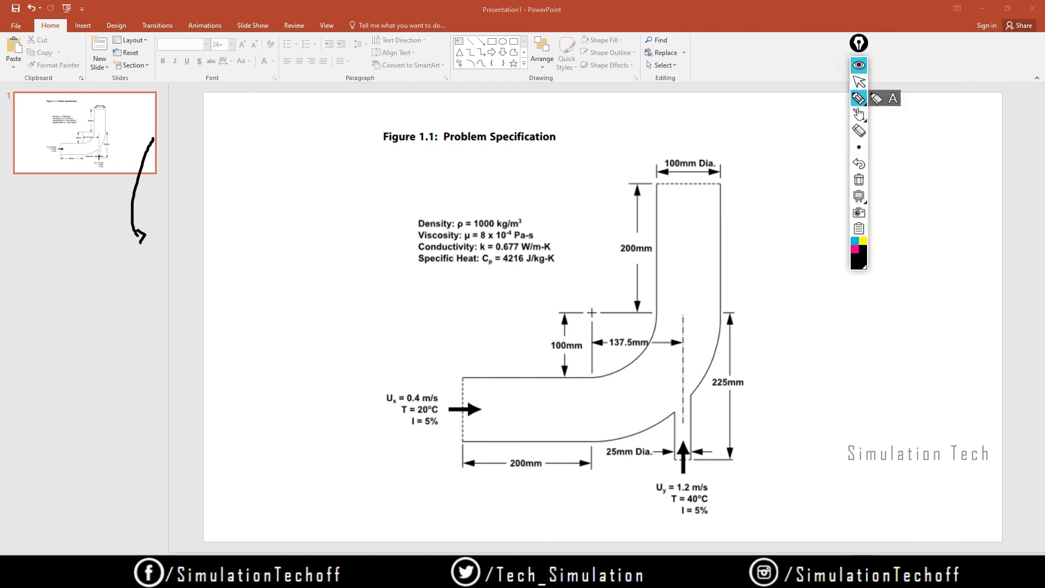
drag(805, 288, 848, 302)
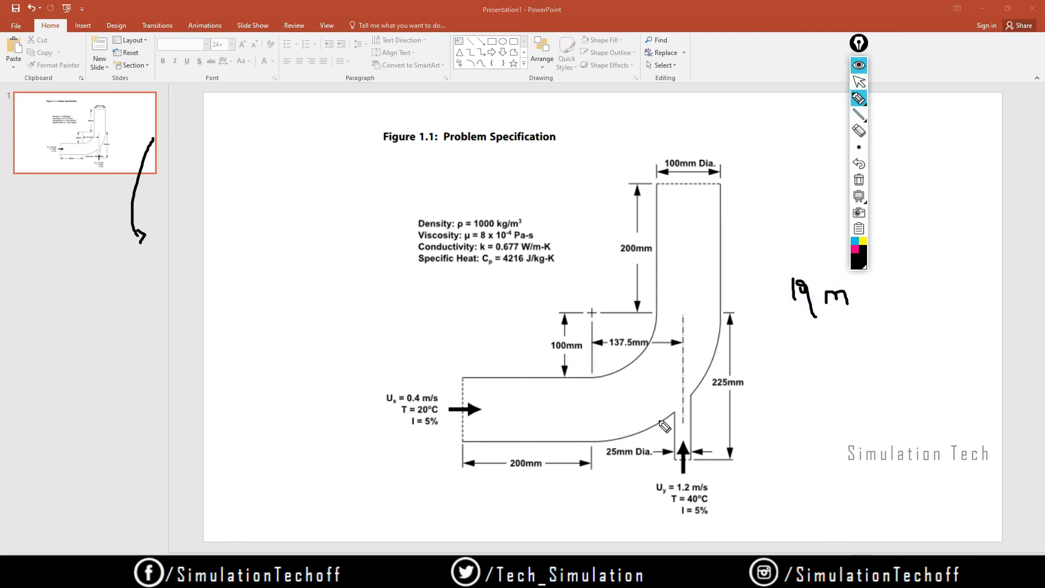
mouse_move(662, 418)
mouse_down()
mouse_move(699, 471)
mouse_move(705, 390)
mouse_up()
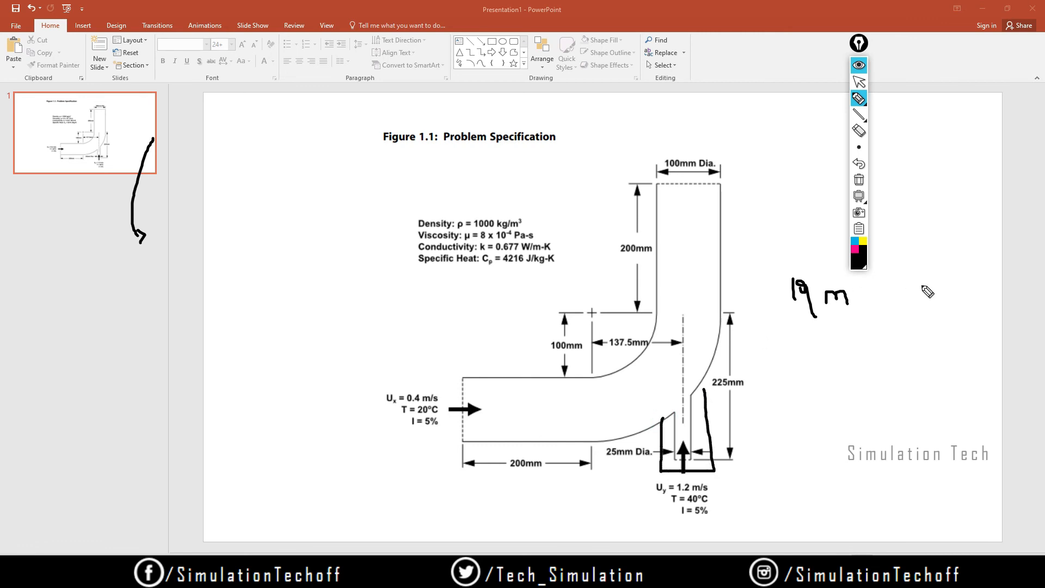
- Clear all pen annotations and minimise PowerPoint to return to the Workbench project
click(859, 180)
click(858, 65)
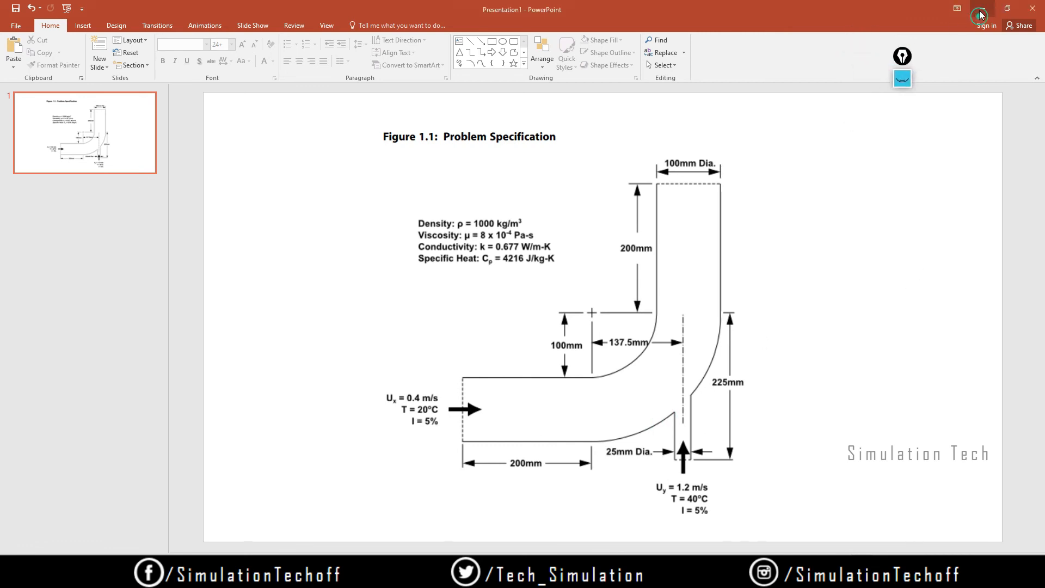
click(983, 8)
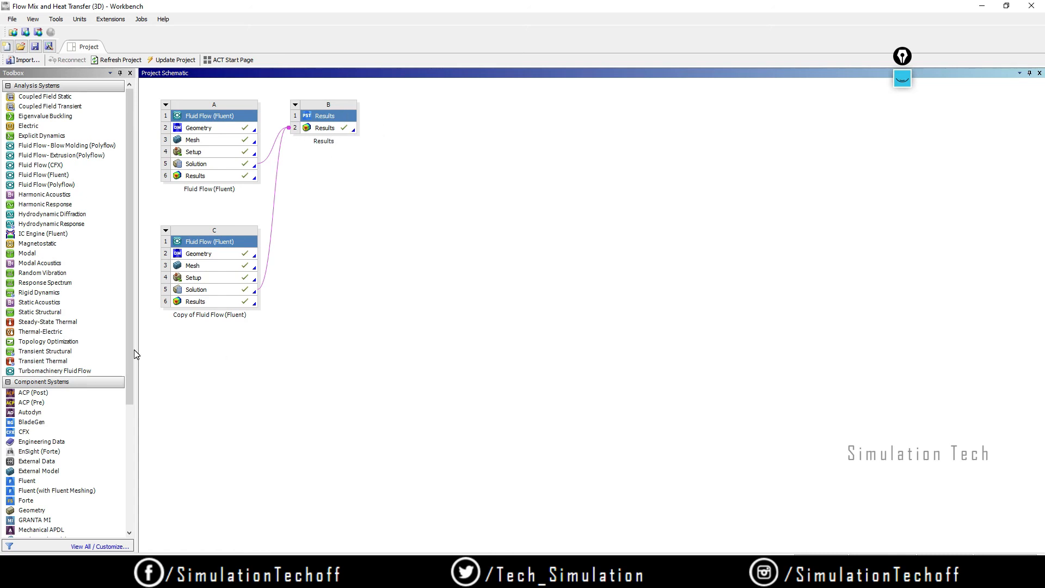
- Open the Results cell of system B, linked to both Fluent solutions, in CFD-Post
drag(126, 351, 130, 436)
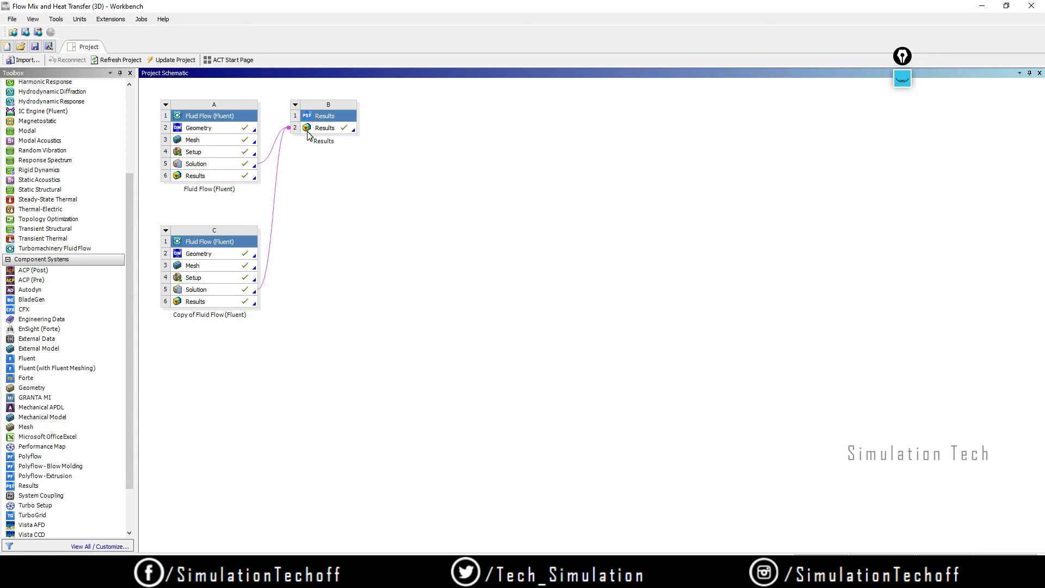
click(324, 129)
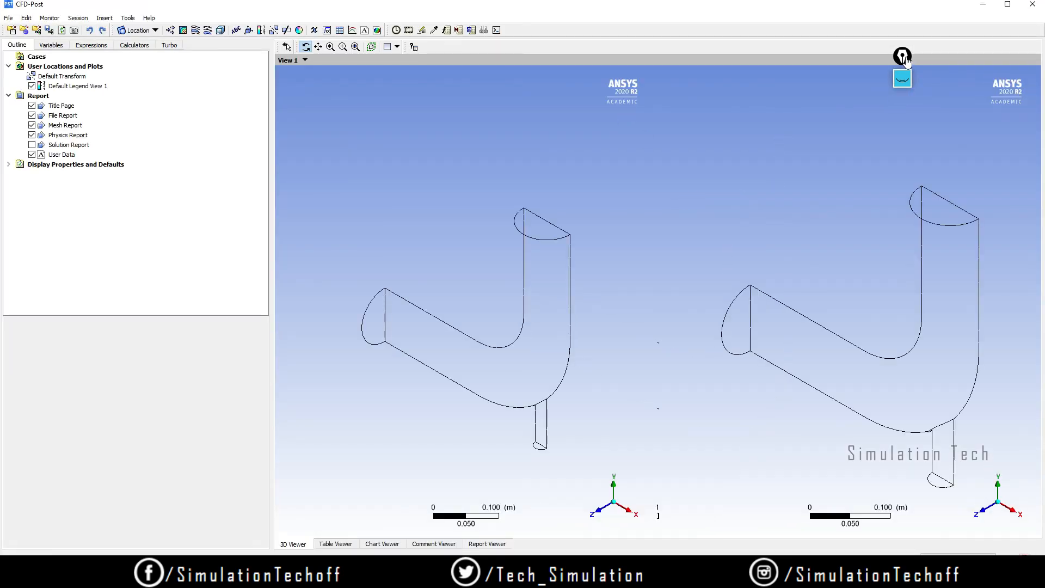
drag(905, 58, 921, 34)
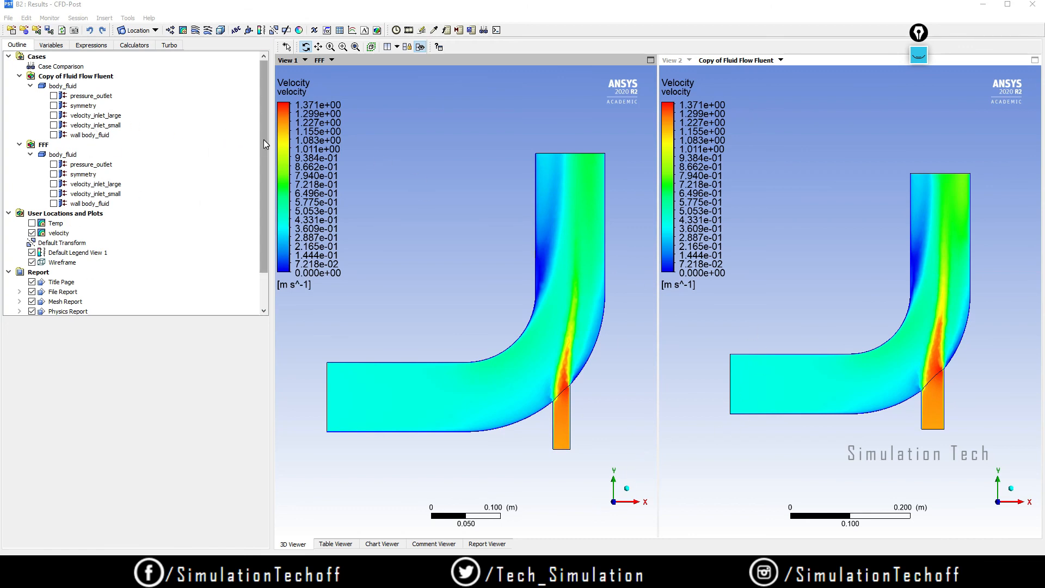
- Hide the velocity contour and show the Temp contour for both compared cases, and close CFD-Post
drag(264, 142, 264, 236)
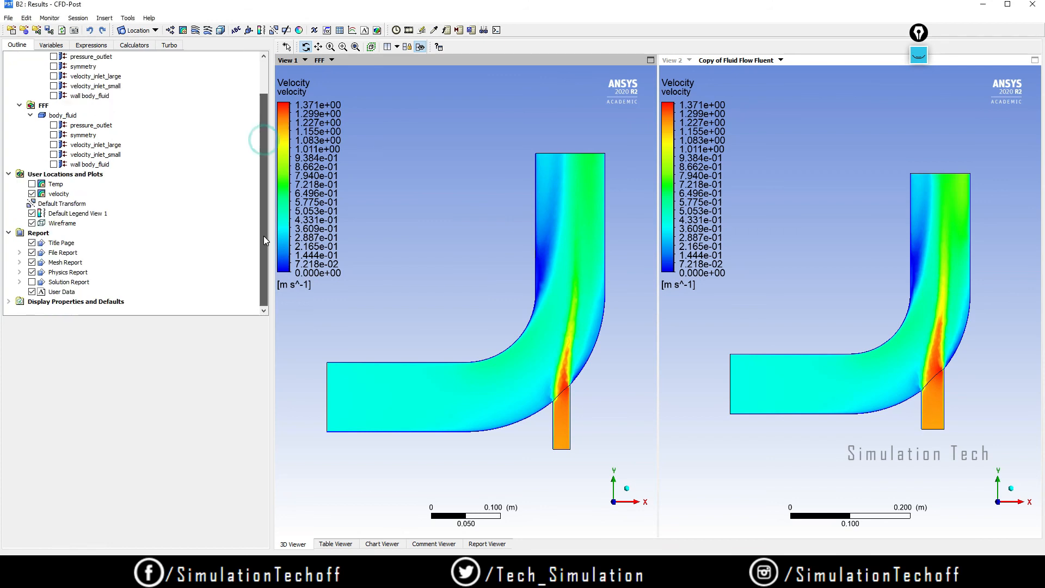
click(31, 194)
click(31, 184)
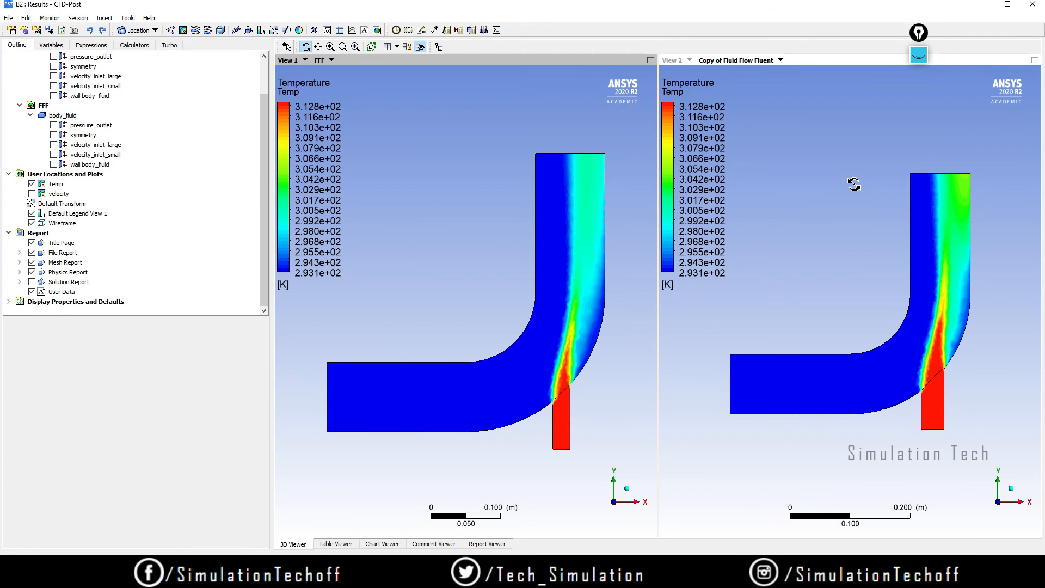
click(1038, 4)
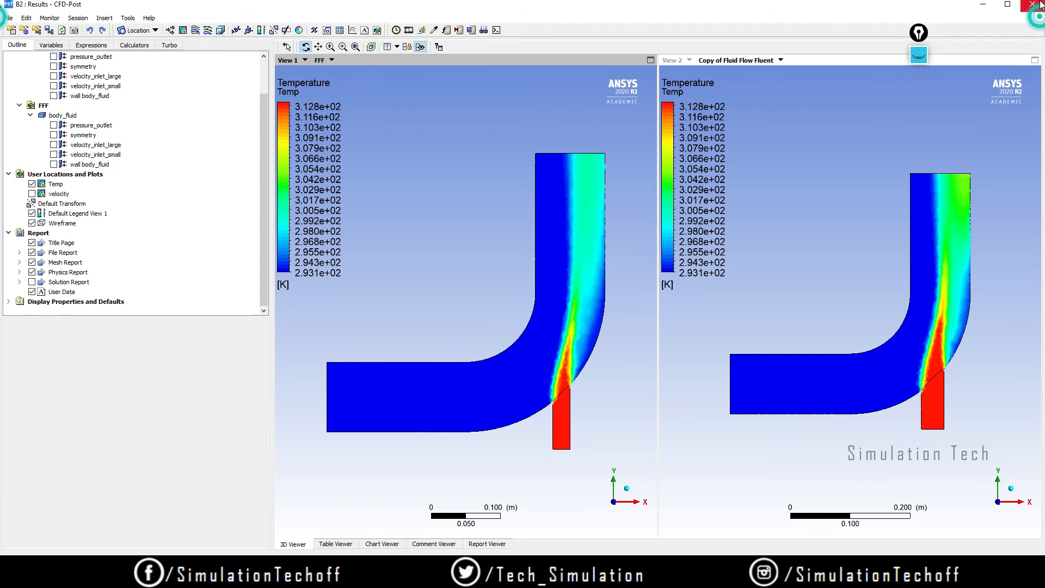